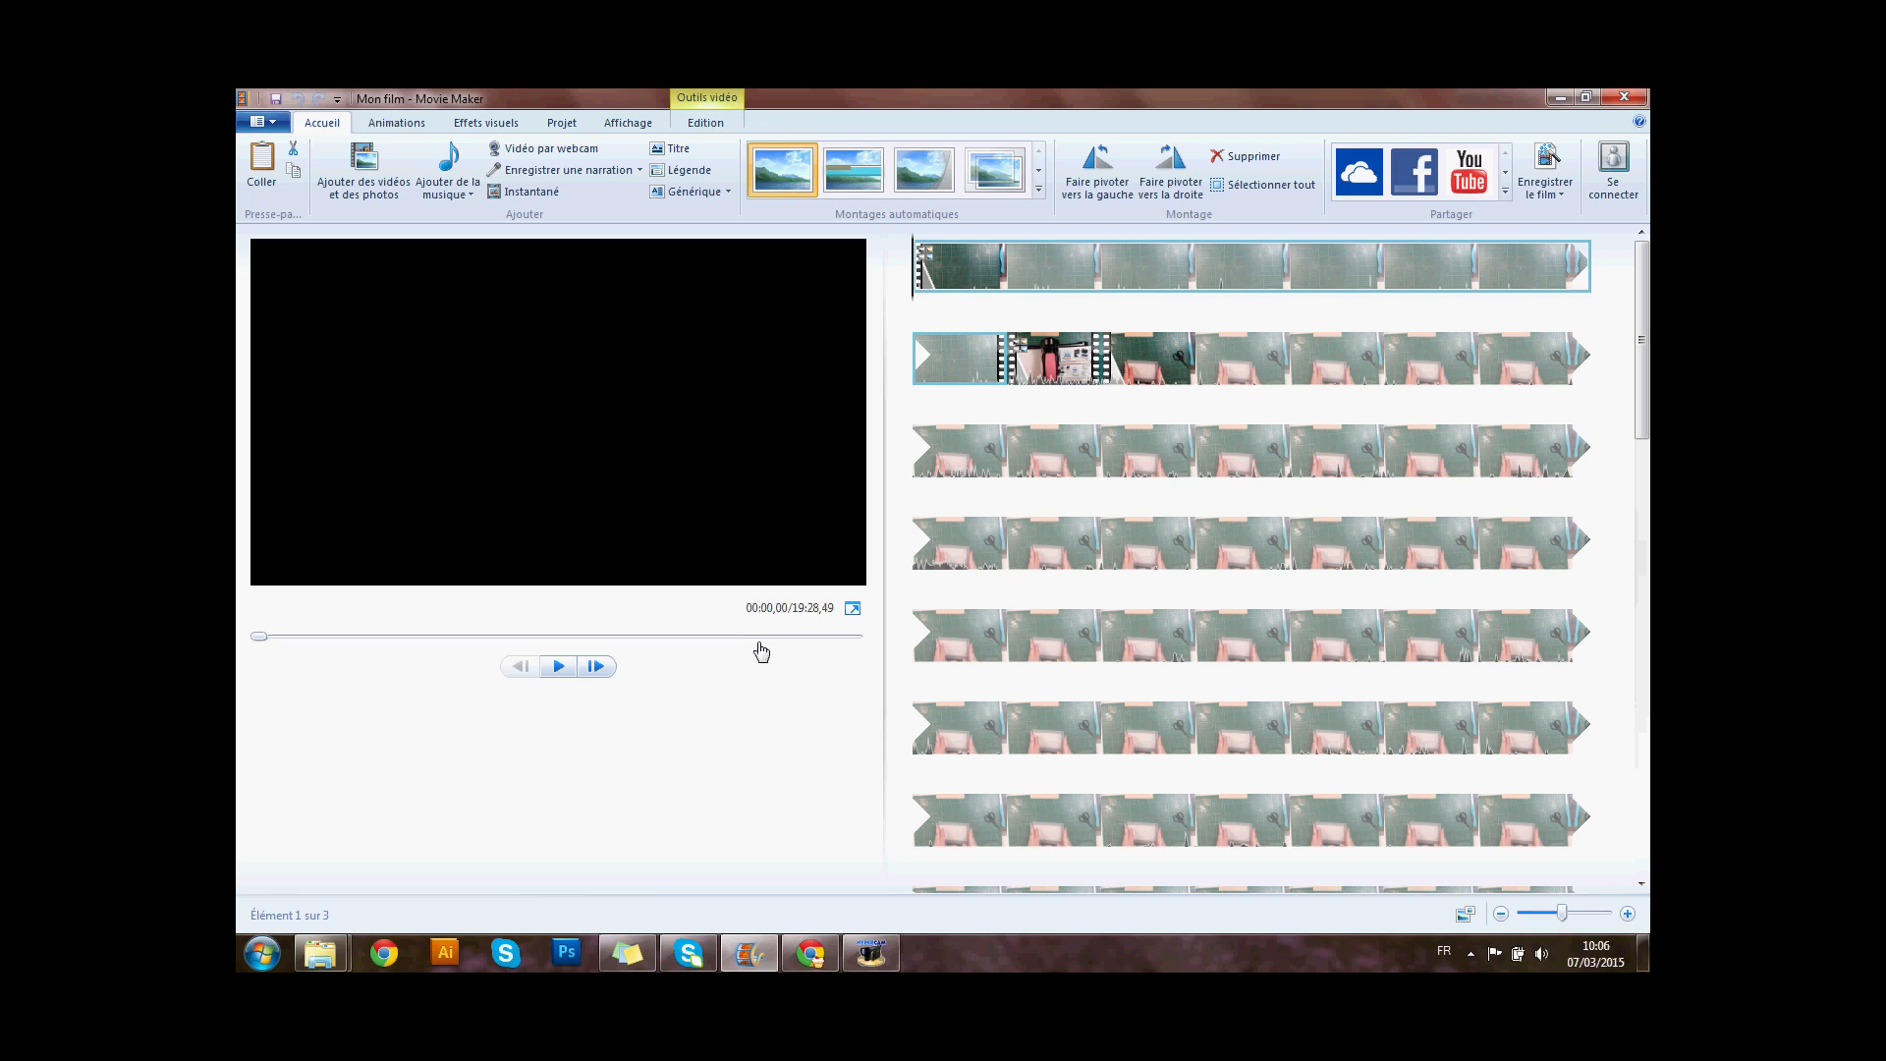
{"action": "left_click", "coordinate": [462, 196]}
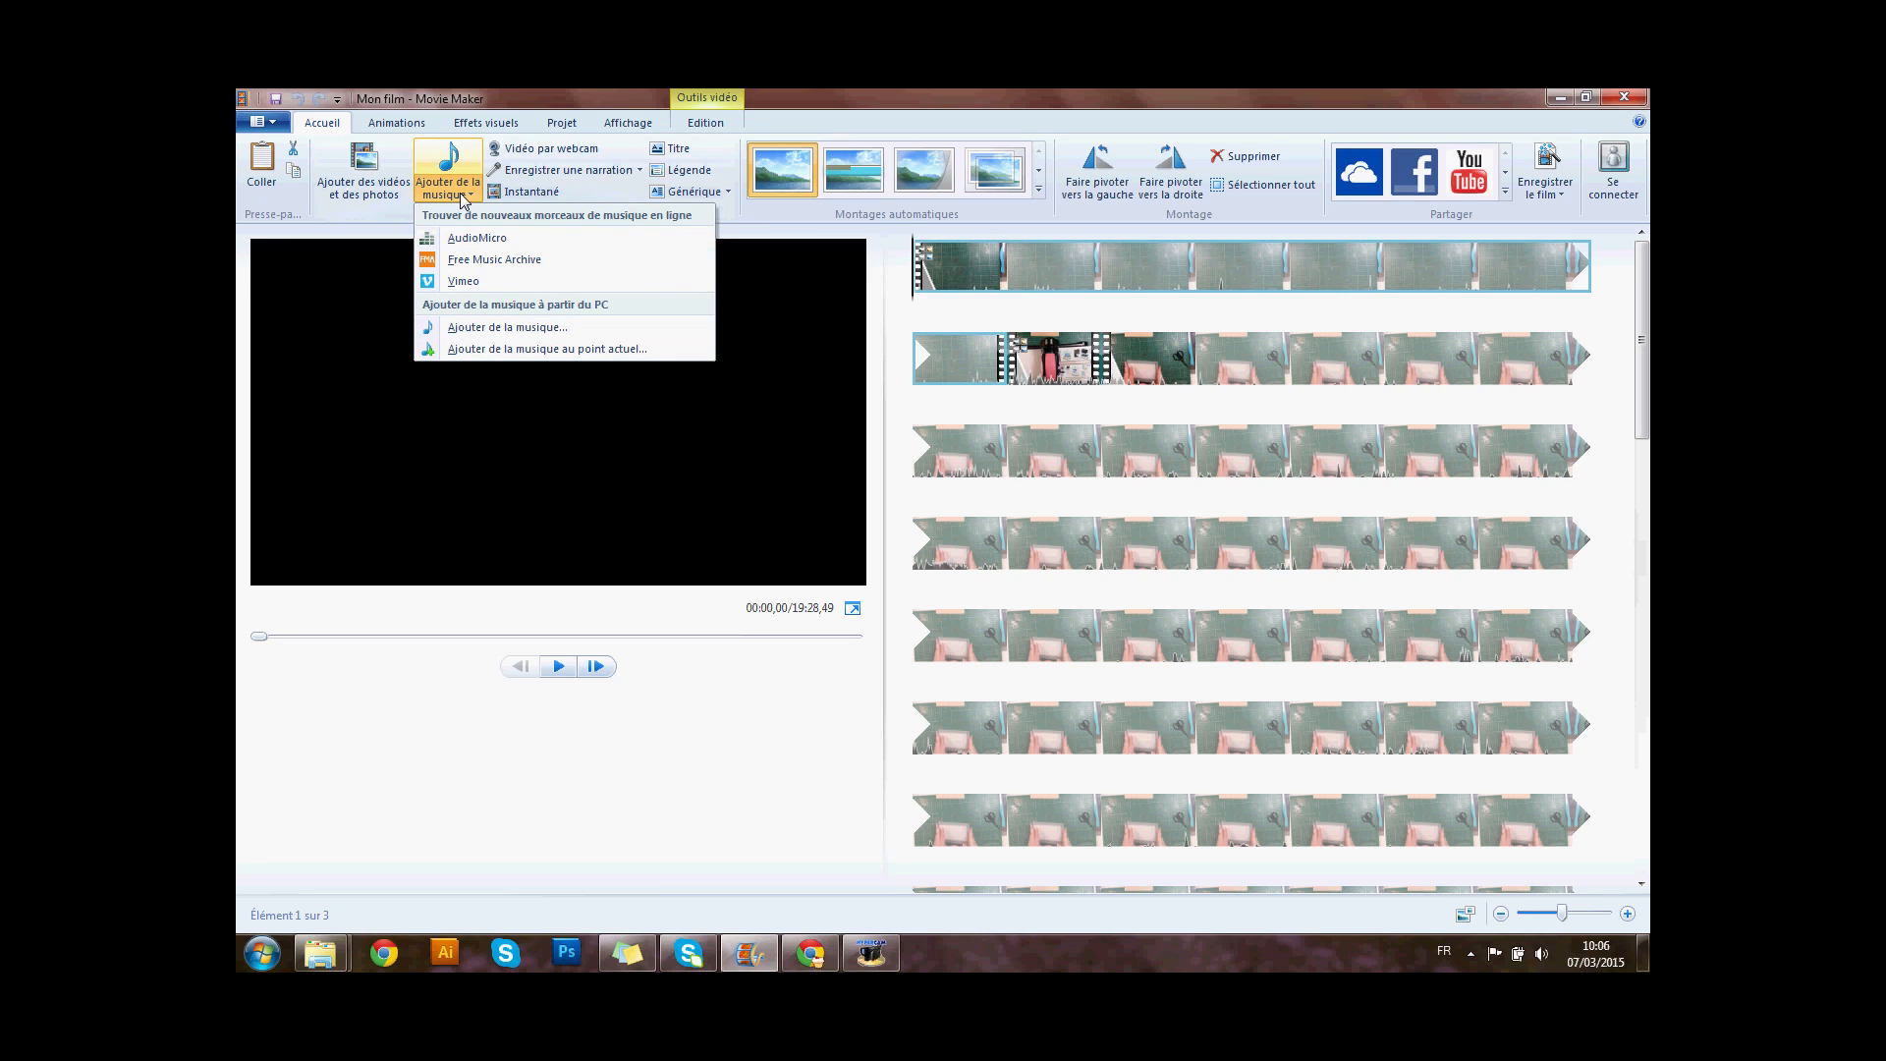
{"action": "left_click", "coordinate": [638, 171]}
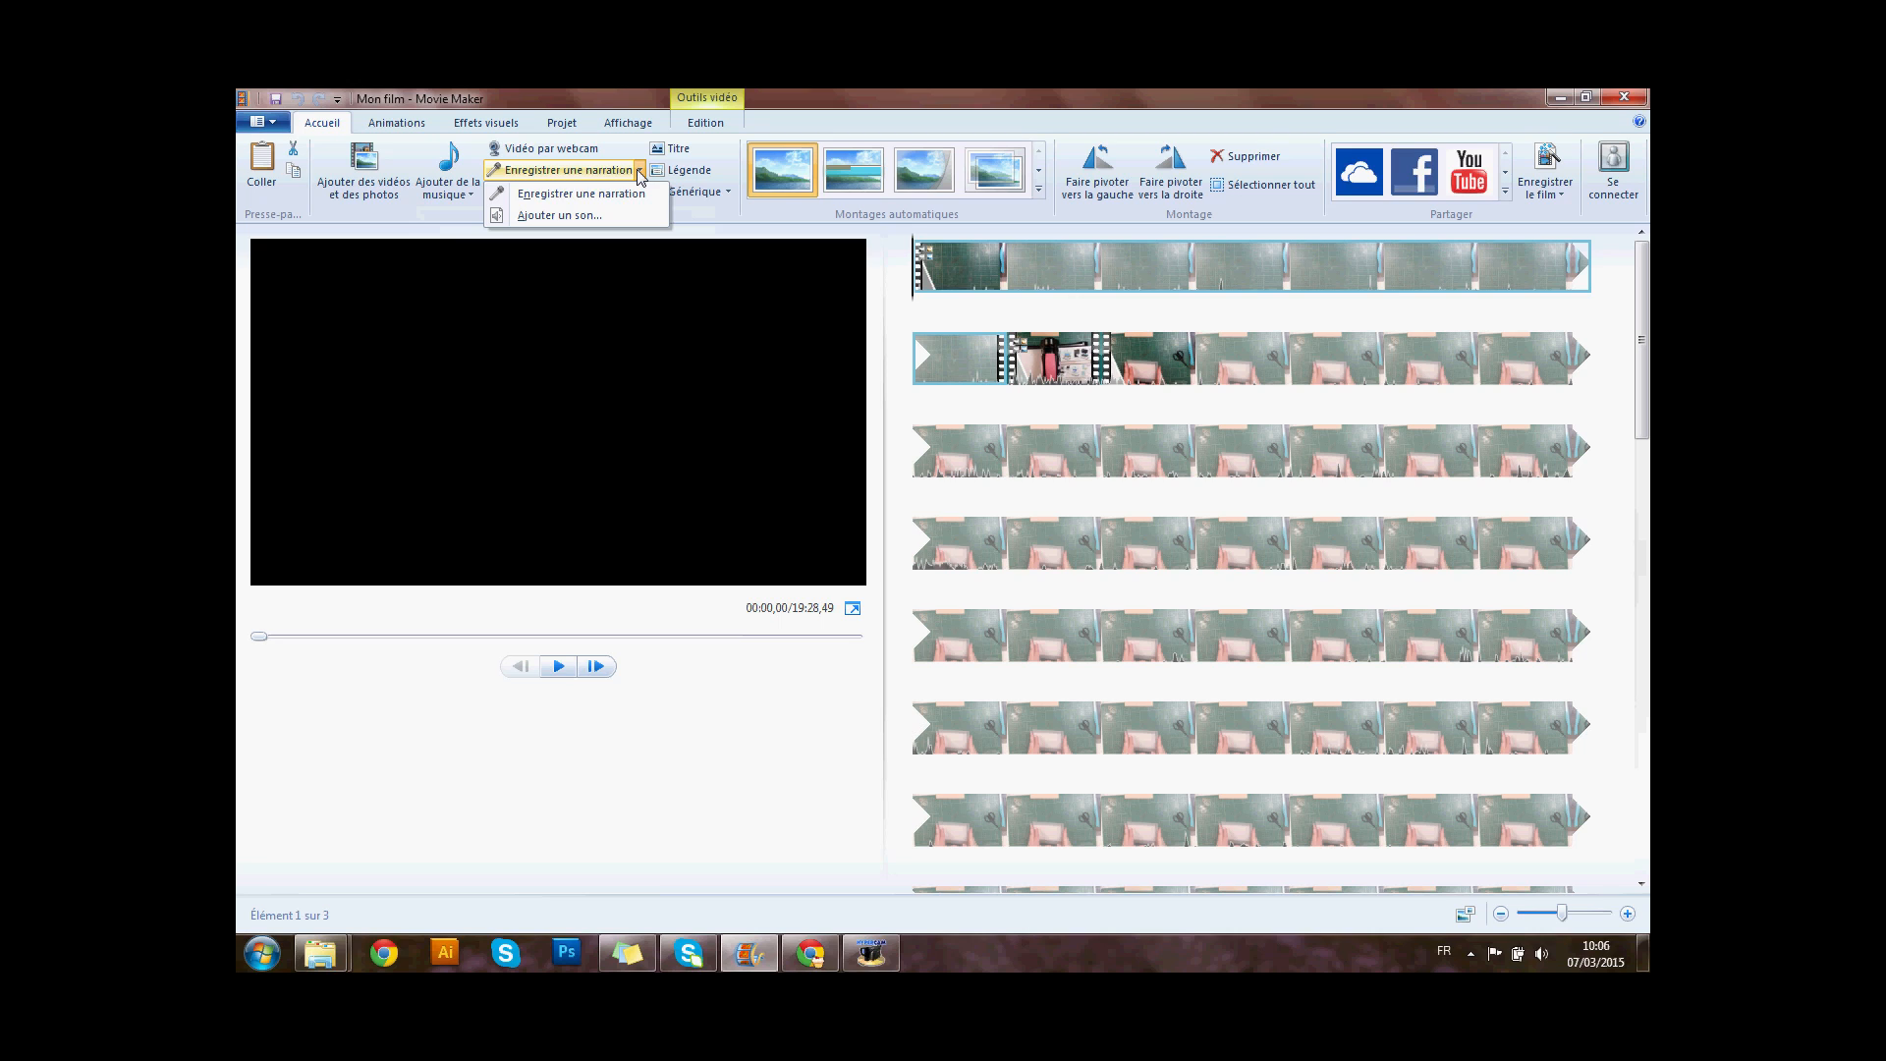
{"action": "left_click", "coordinate": [639, 173]}
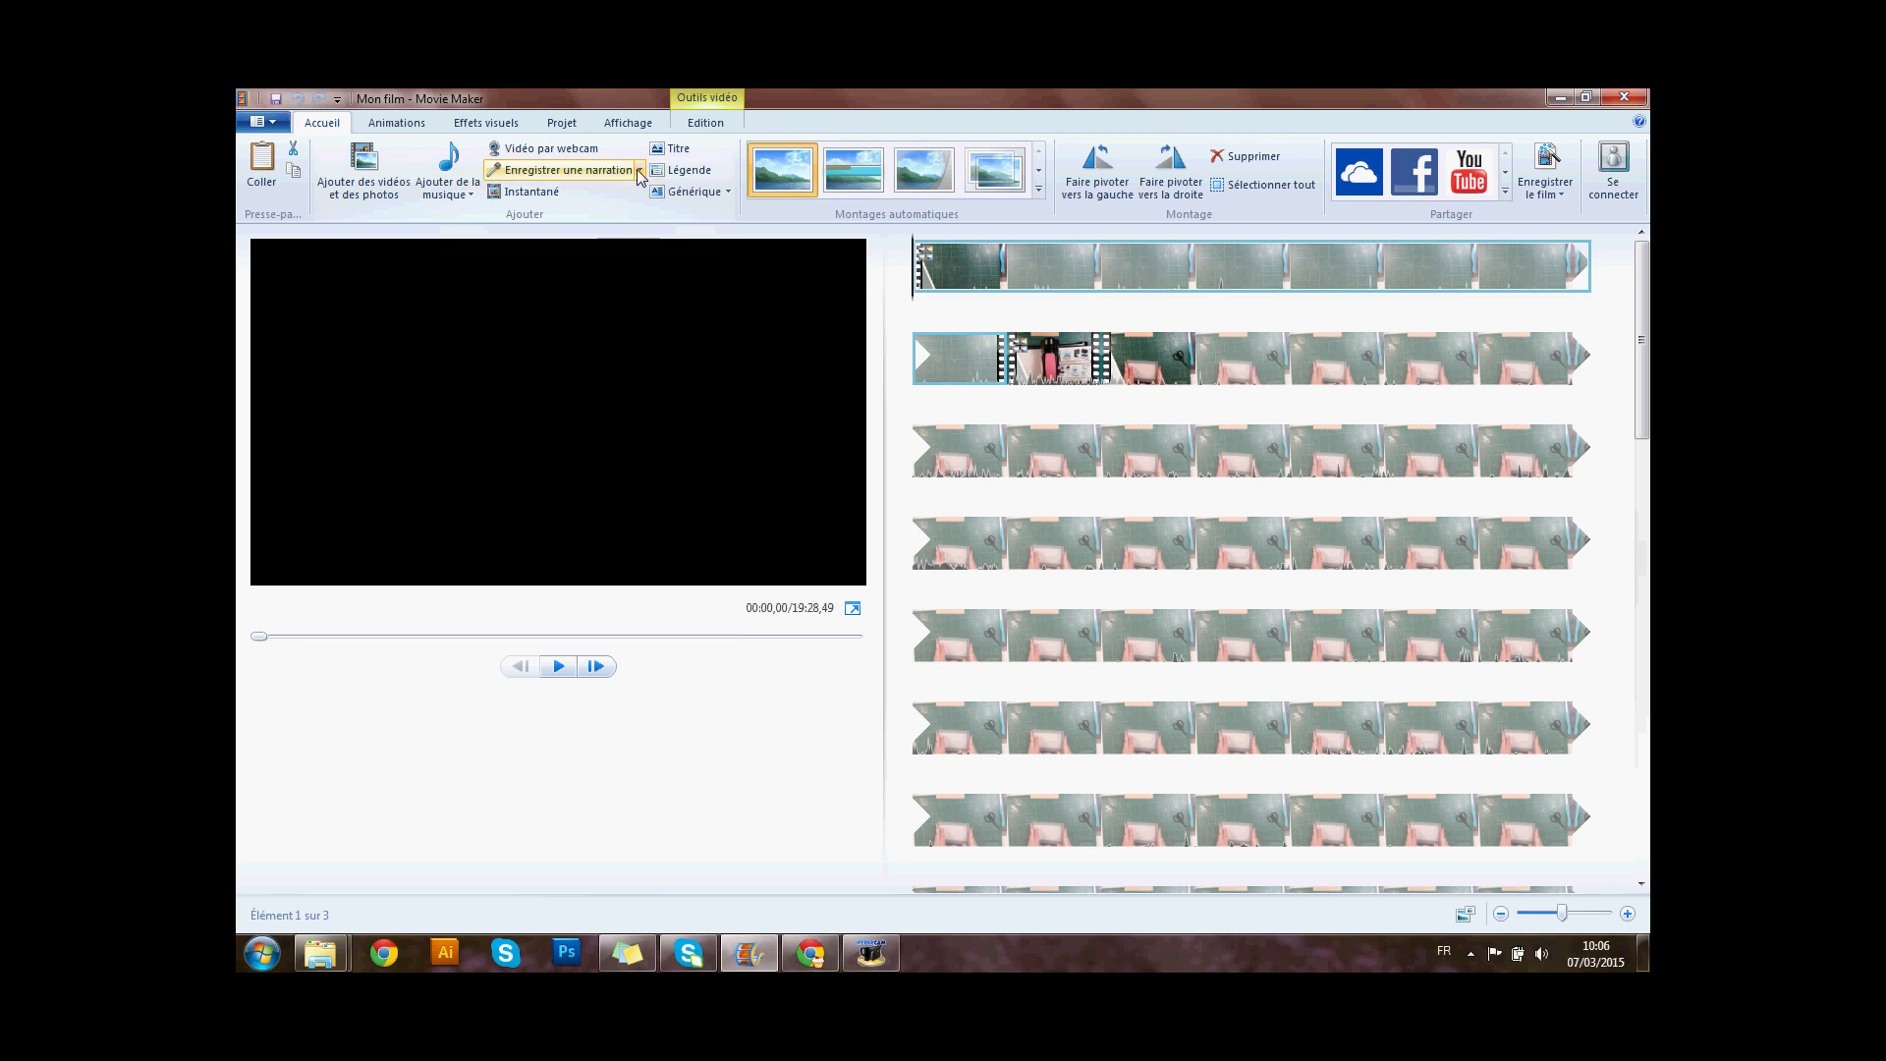
- Look through the audio files available in the musicyoutube folder for adding music, without adding any
{"action": "left_click", "coordinate": [461, 196]}
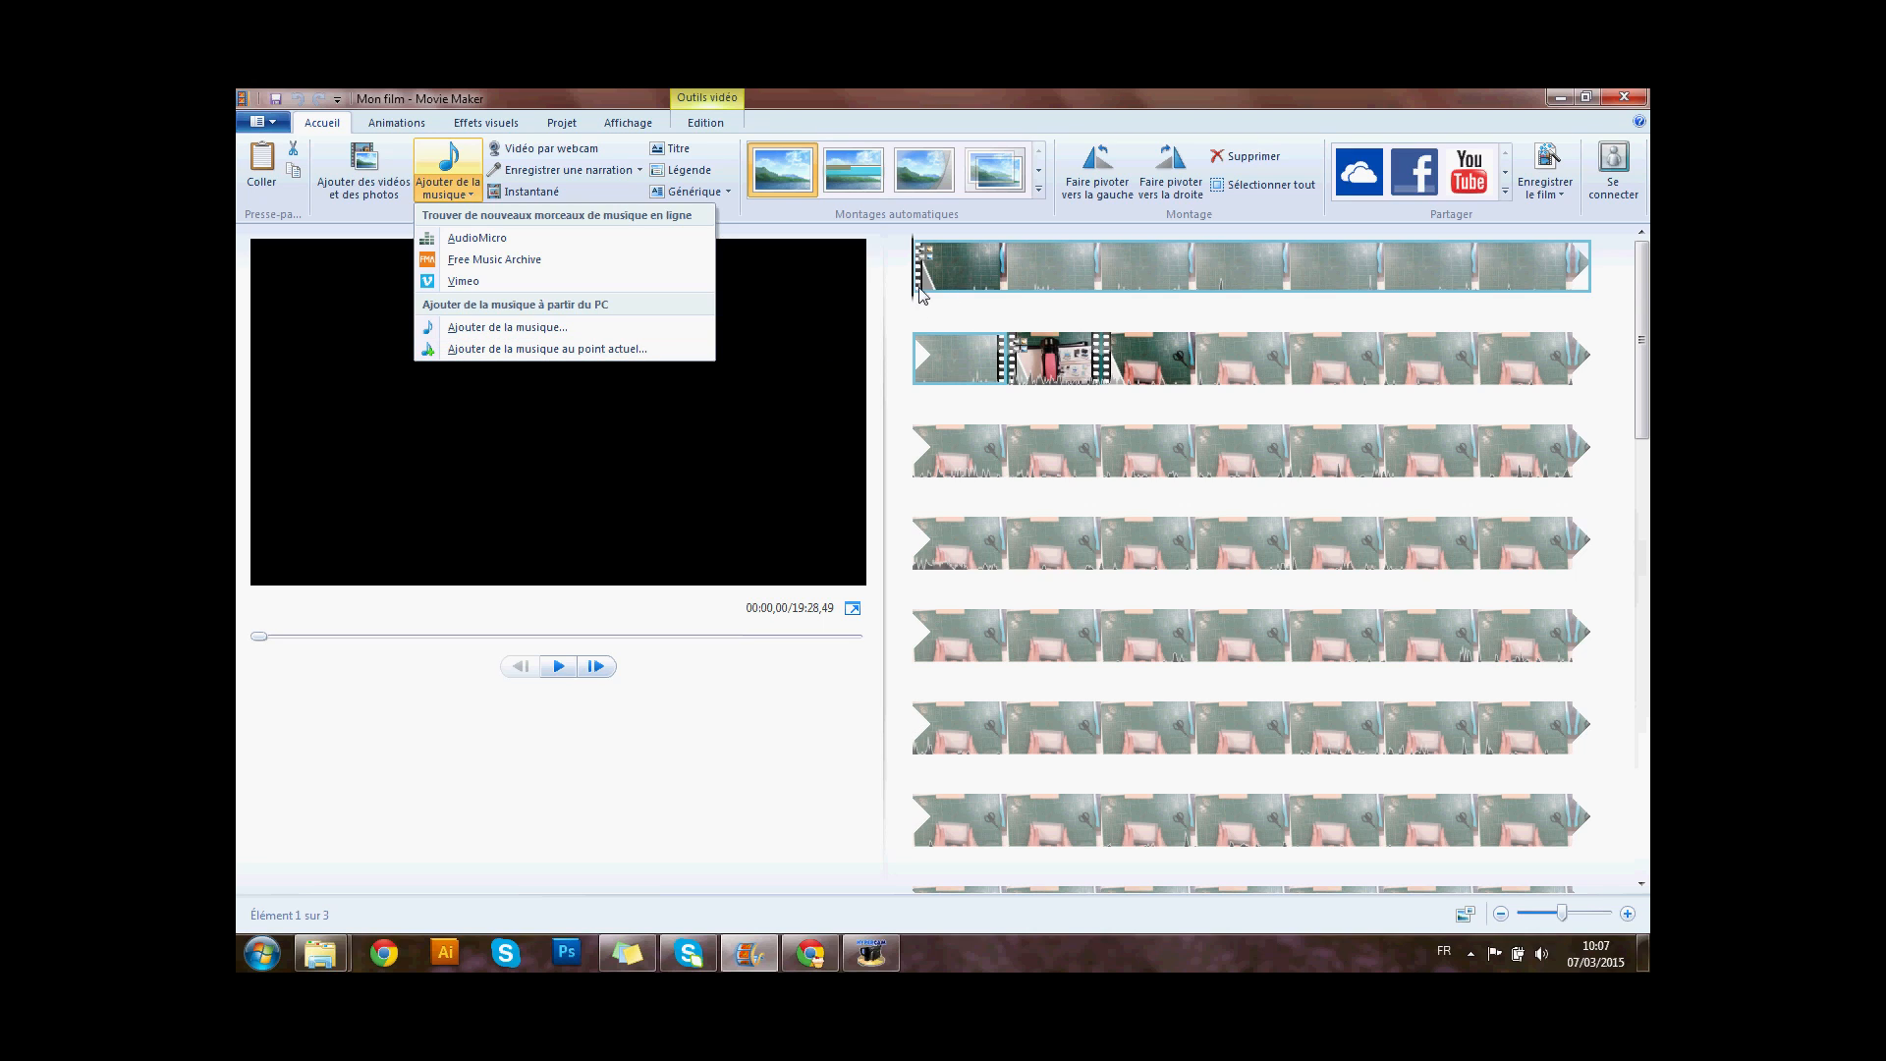
{"action": "left_click", "coordinate": [543, 332]}
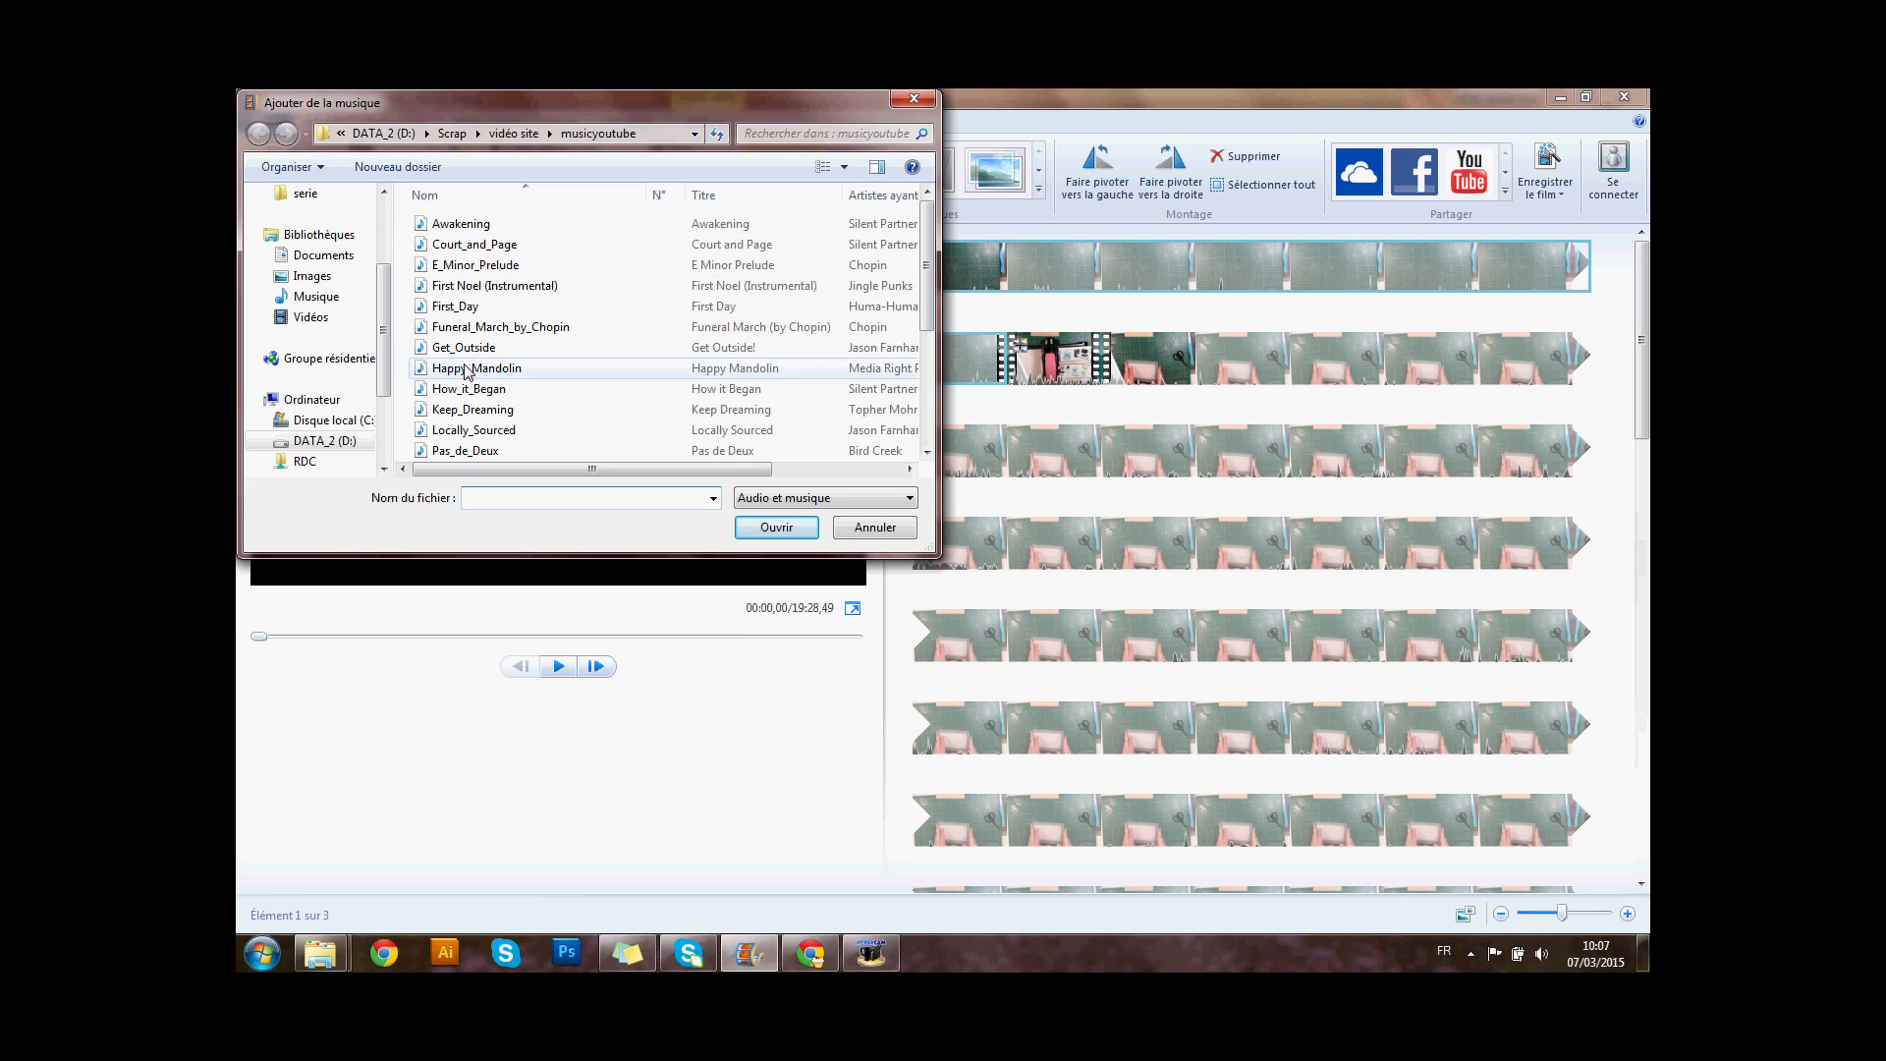
{"action": "left_click_drag", "start_coordinate": [928, 279], "coordinate": [933, 453]}
{"action": "mouse_move", "coordinate": [933, 377]}
{"action": "left_mouse_down"}
{"action": "mouse_move", "coordinate": [941, 258]}
{"action": "mouse_move", "coordinate": [939, 378]}
{"action": "left_mouse_up"}
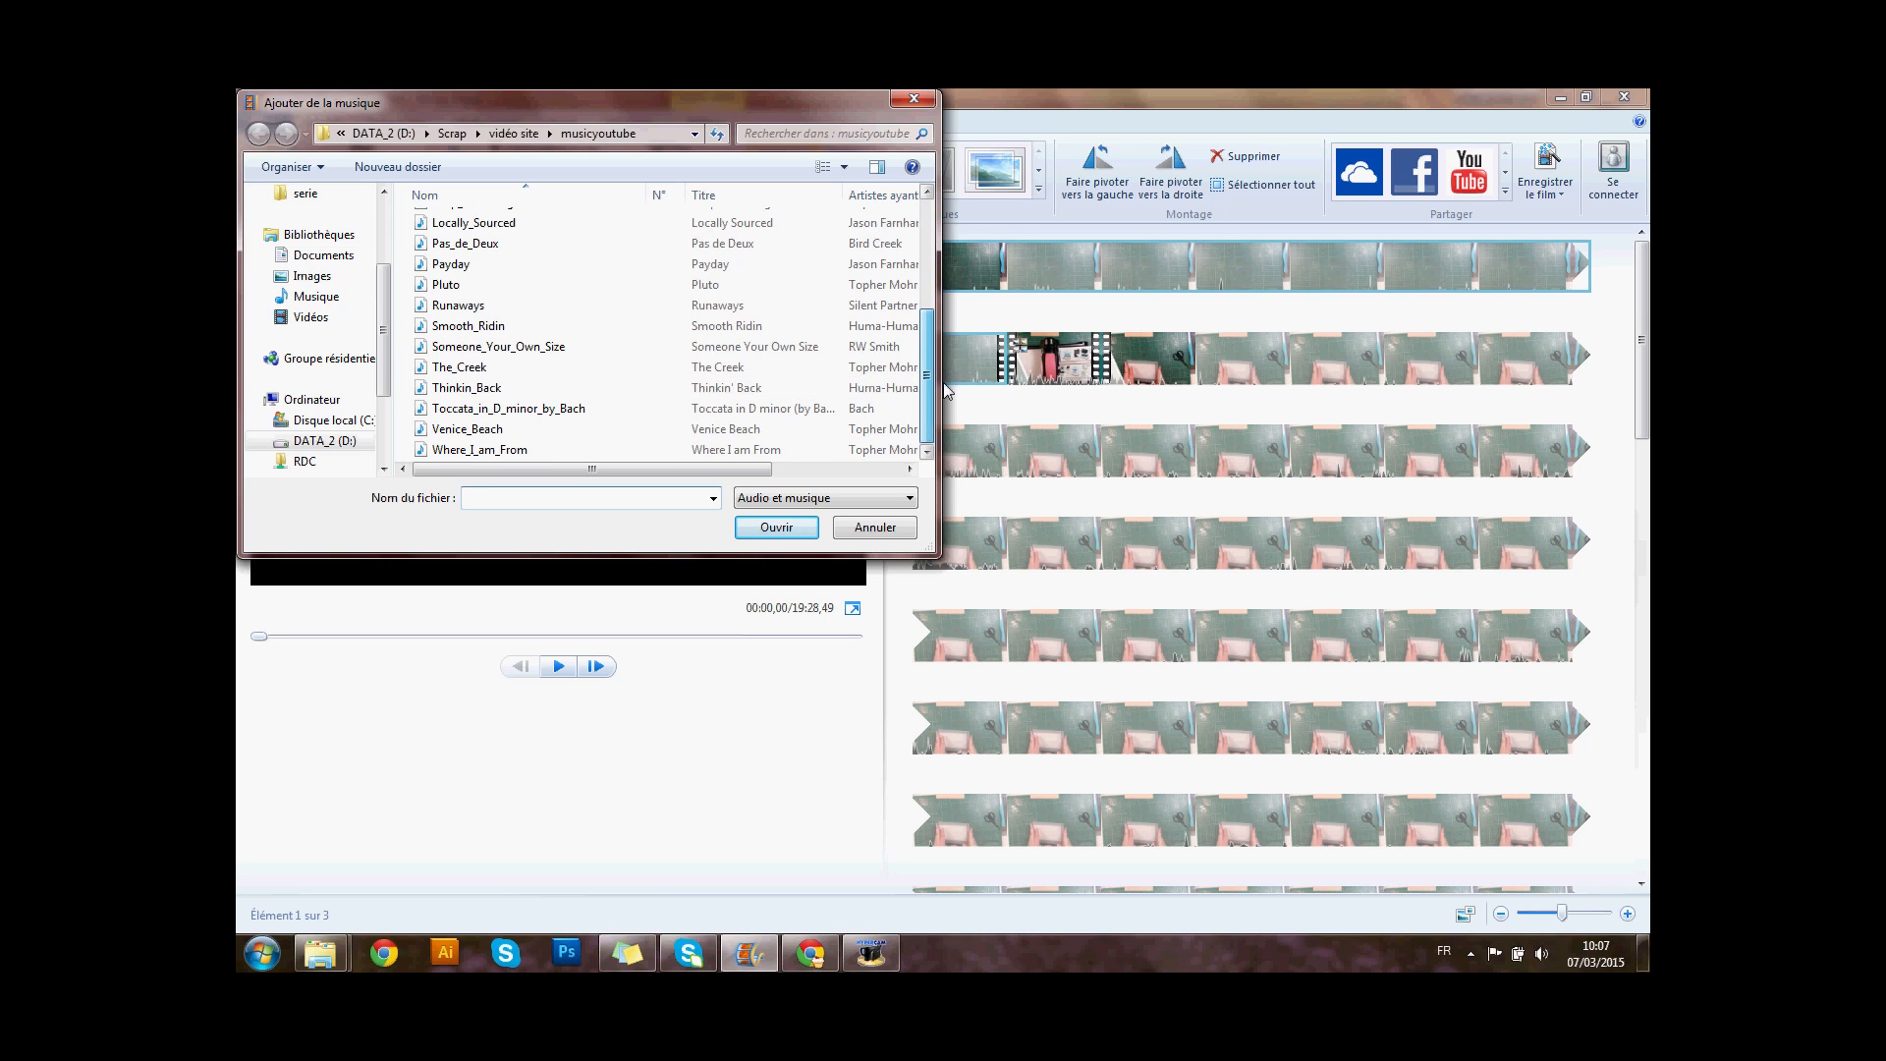
{"action": "left_click", "coordinate": [864, 531]}
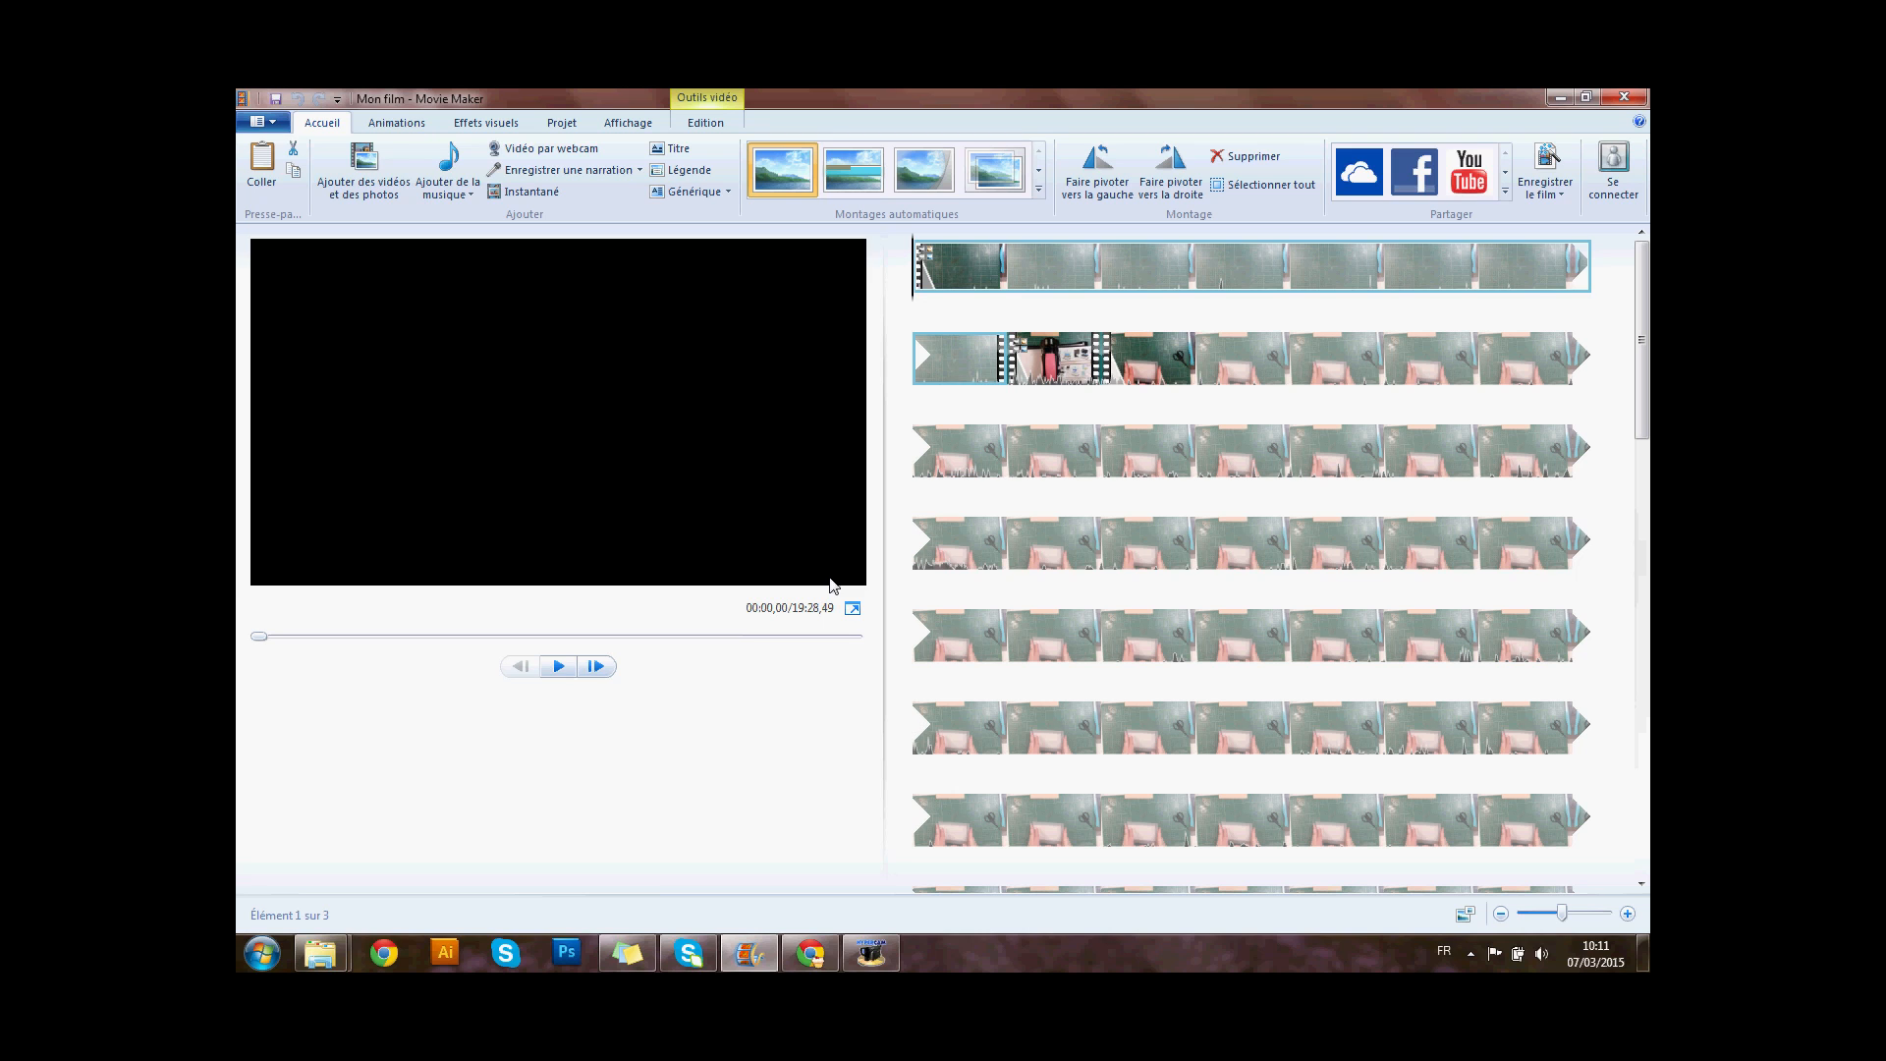
- Switch to the YouTube audio library in Chrome and examine the genre, mood and instrument filter options for free music
{"action": "left_click", "coordinate": [807, 957]}
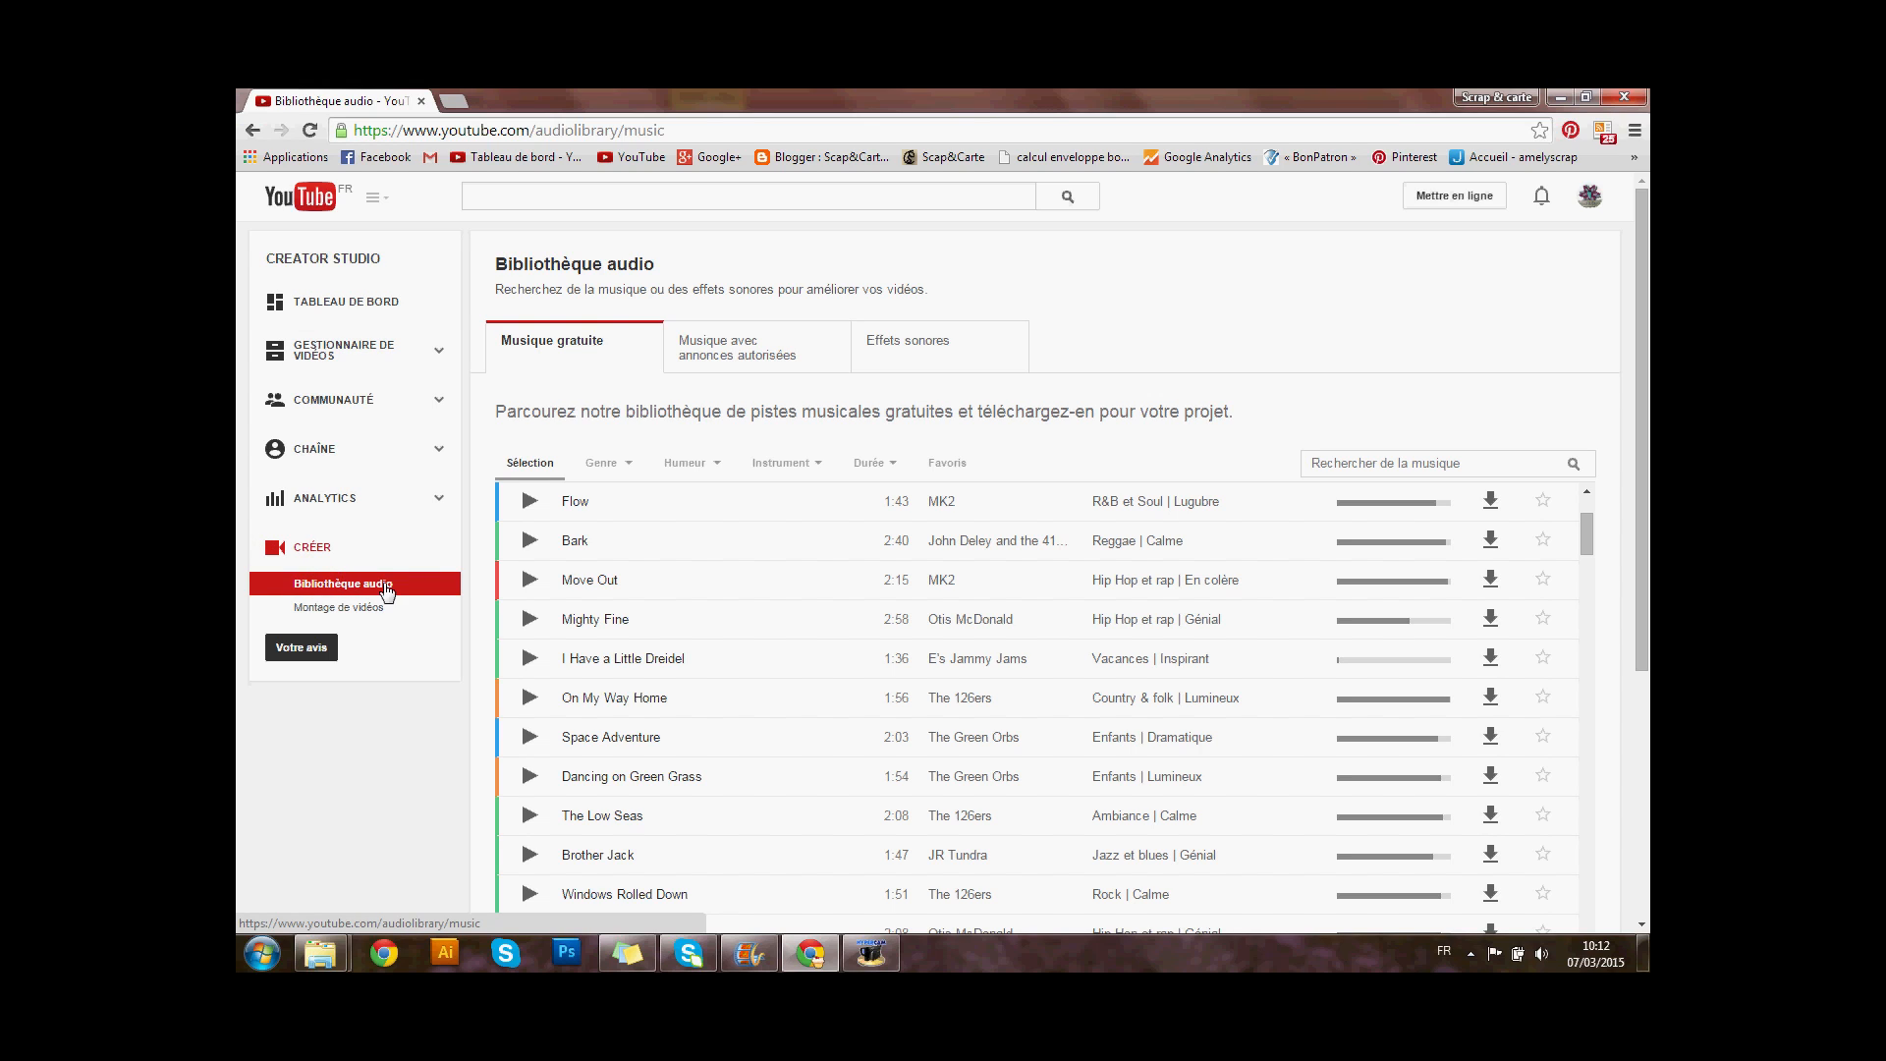
{"action": "left_click", "coordinate": [634, 467]}
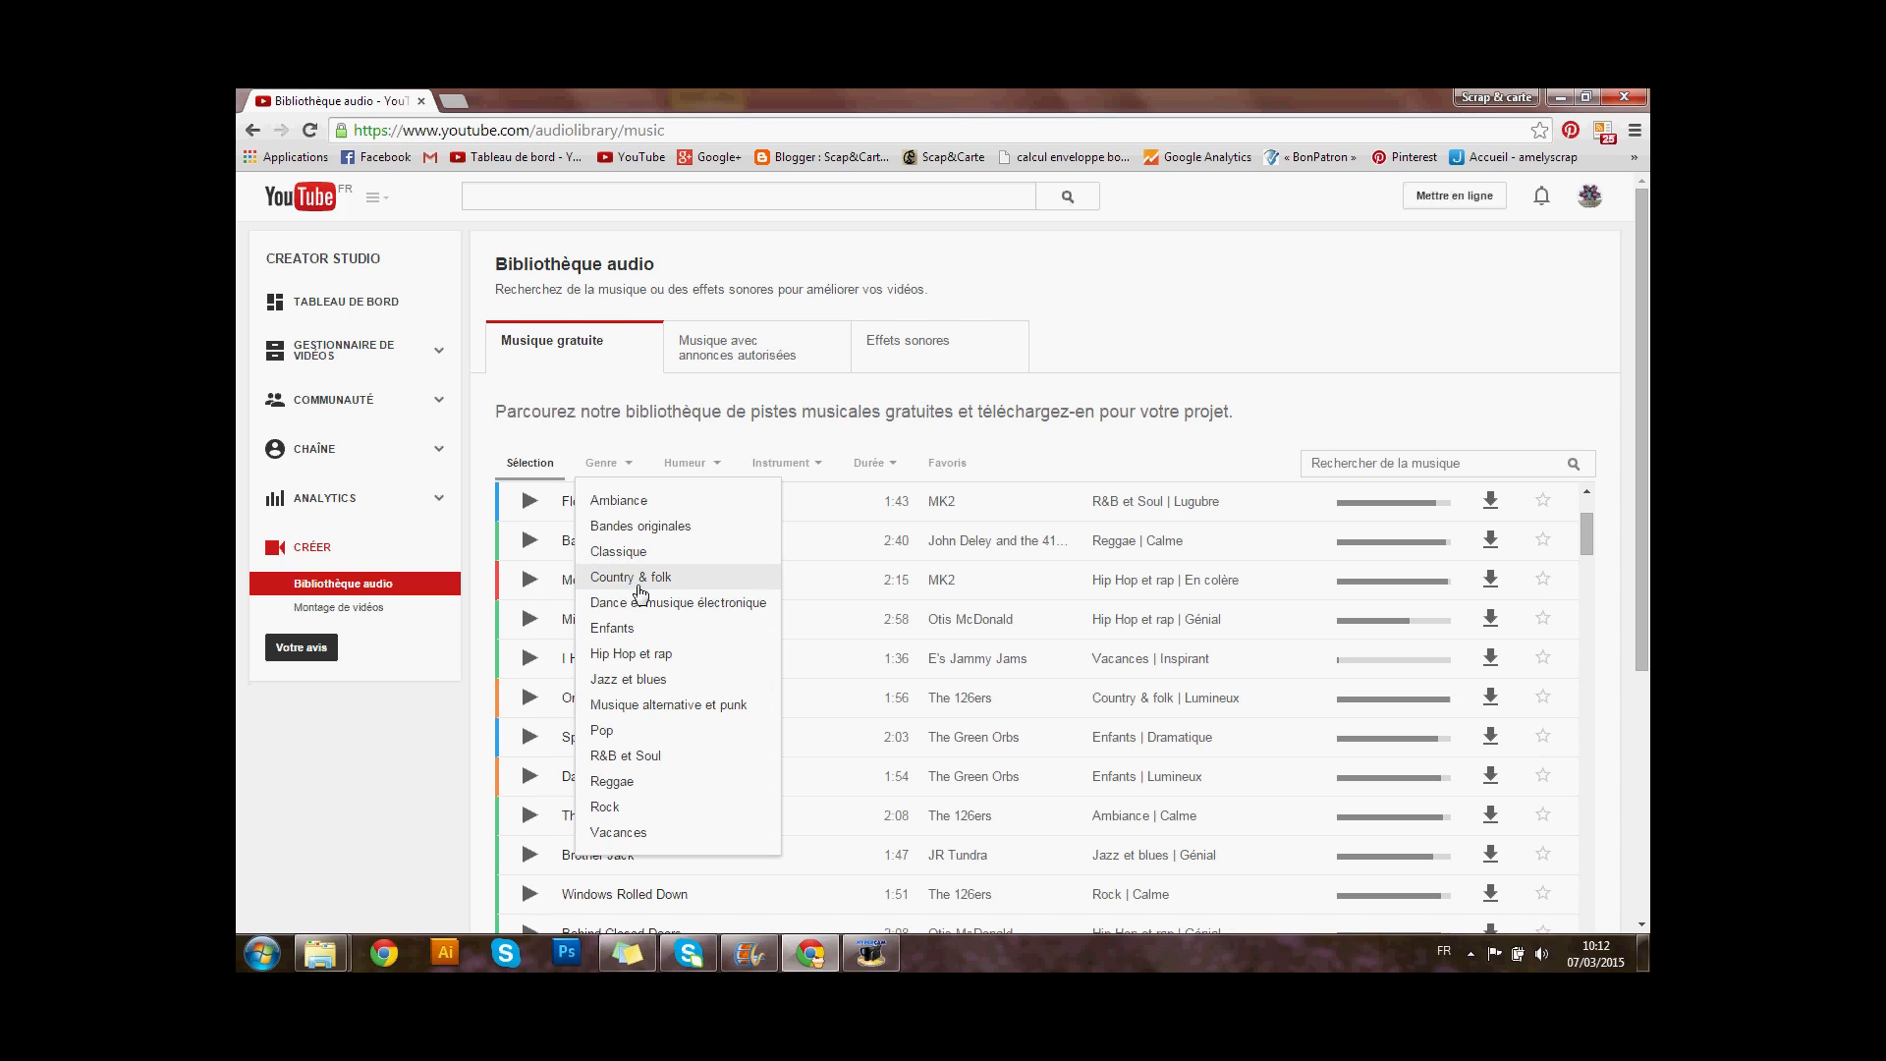
{"action": "left_click", "coordinate": [698, 468]}
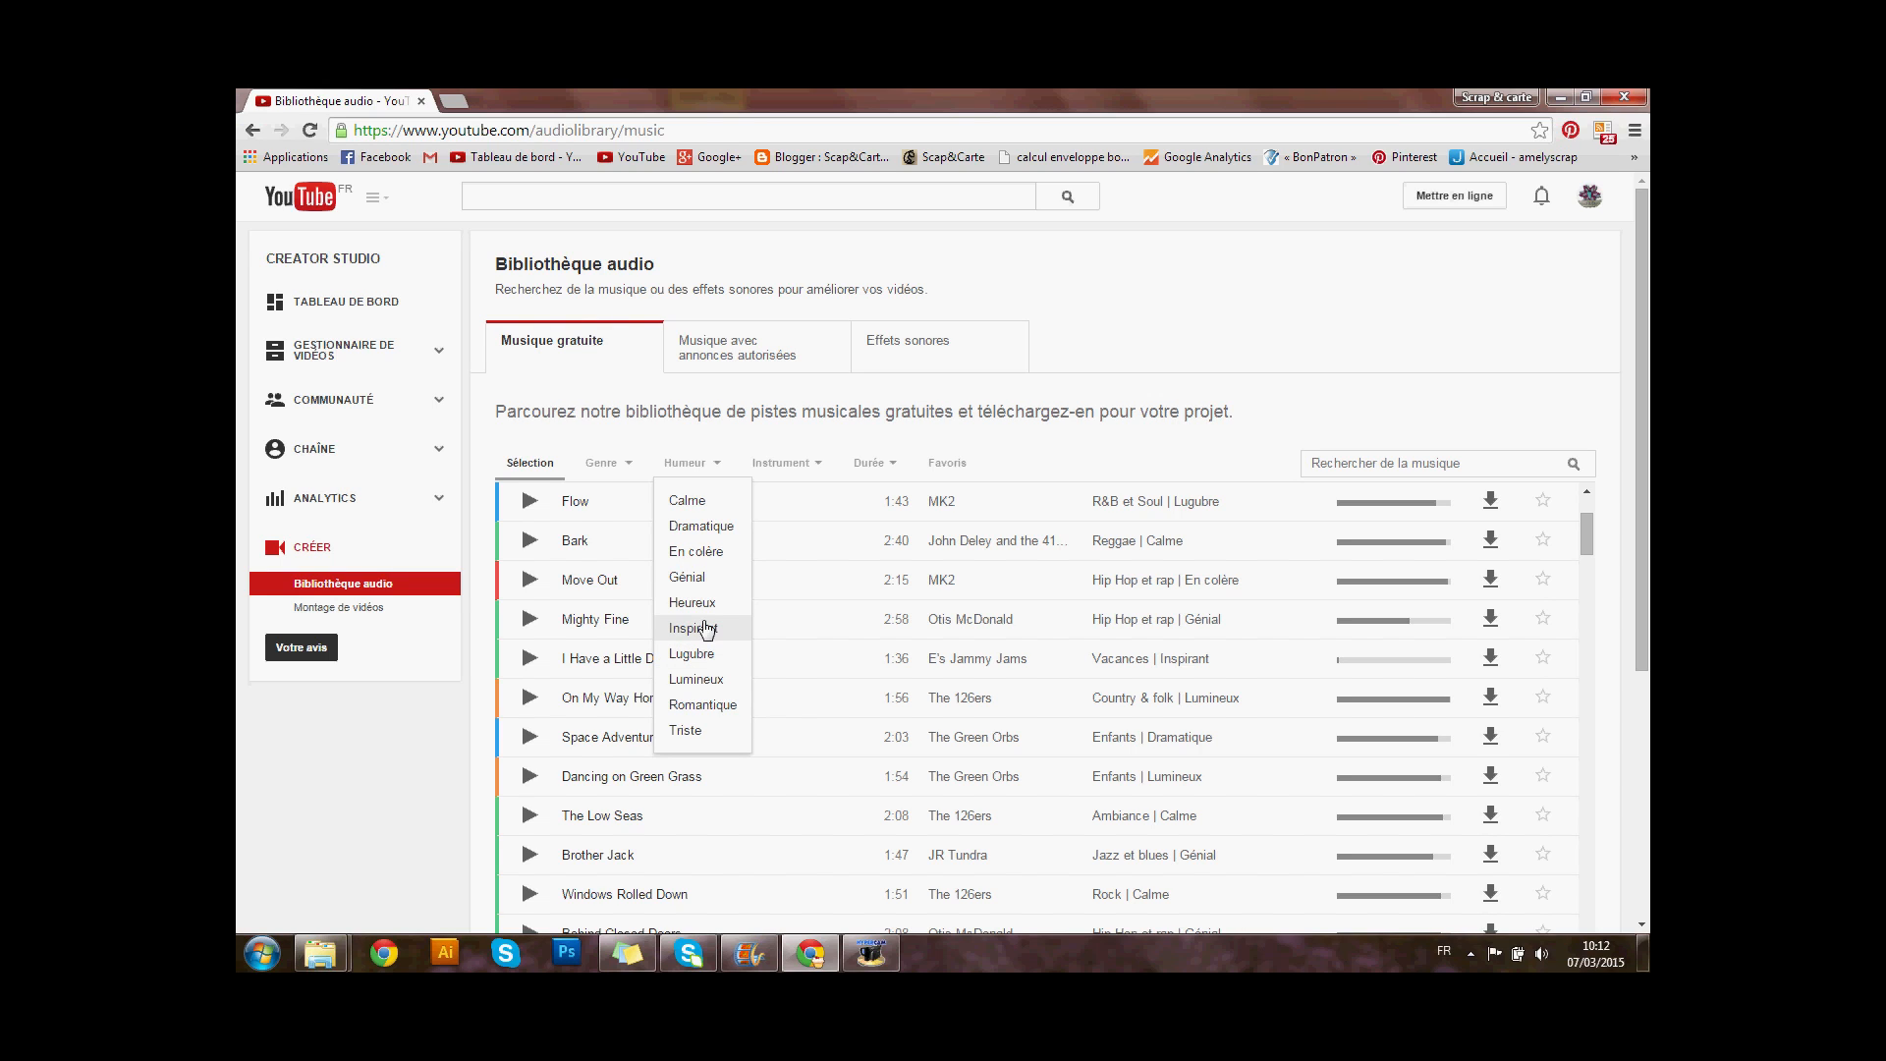
{"action": "left_click", "coordinate": [775, 472]}
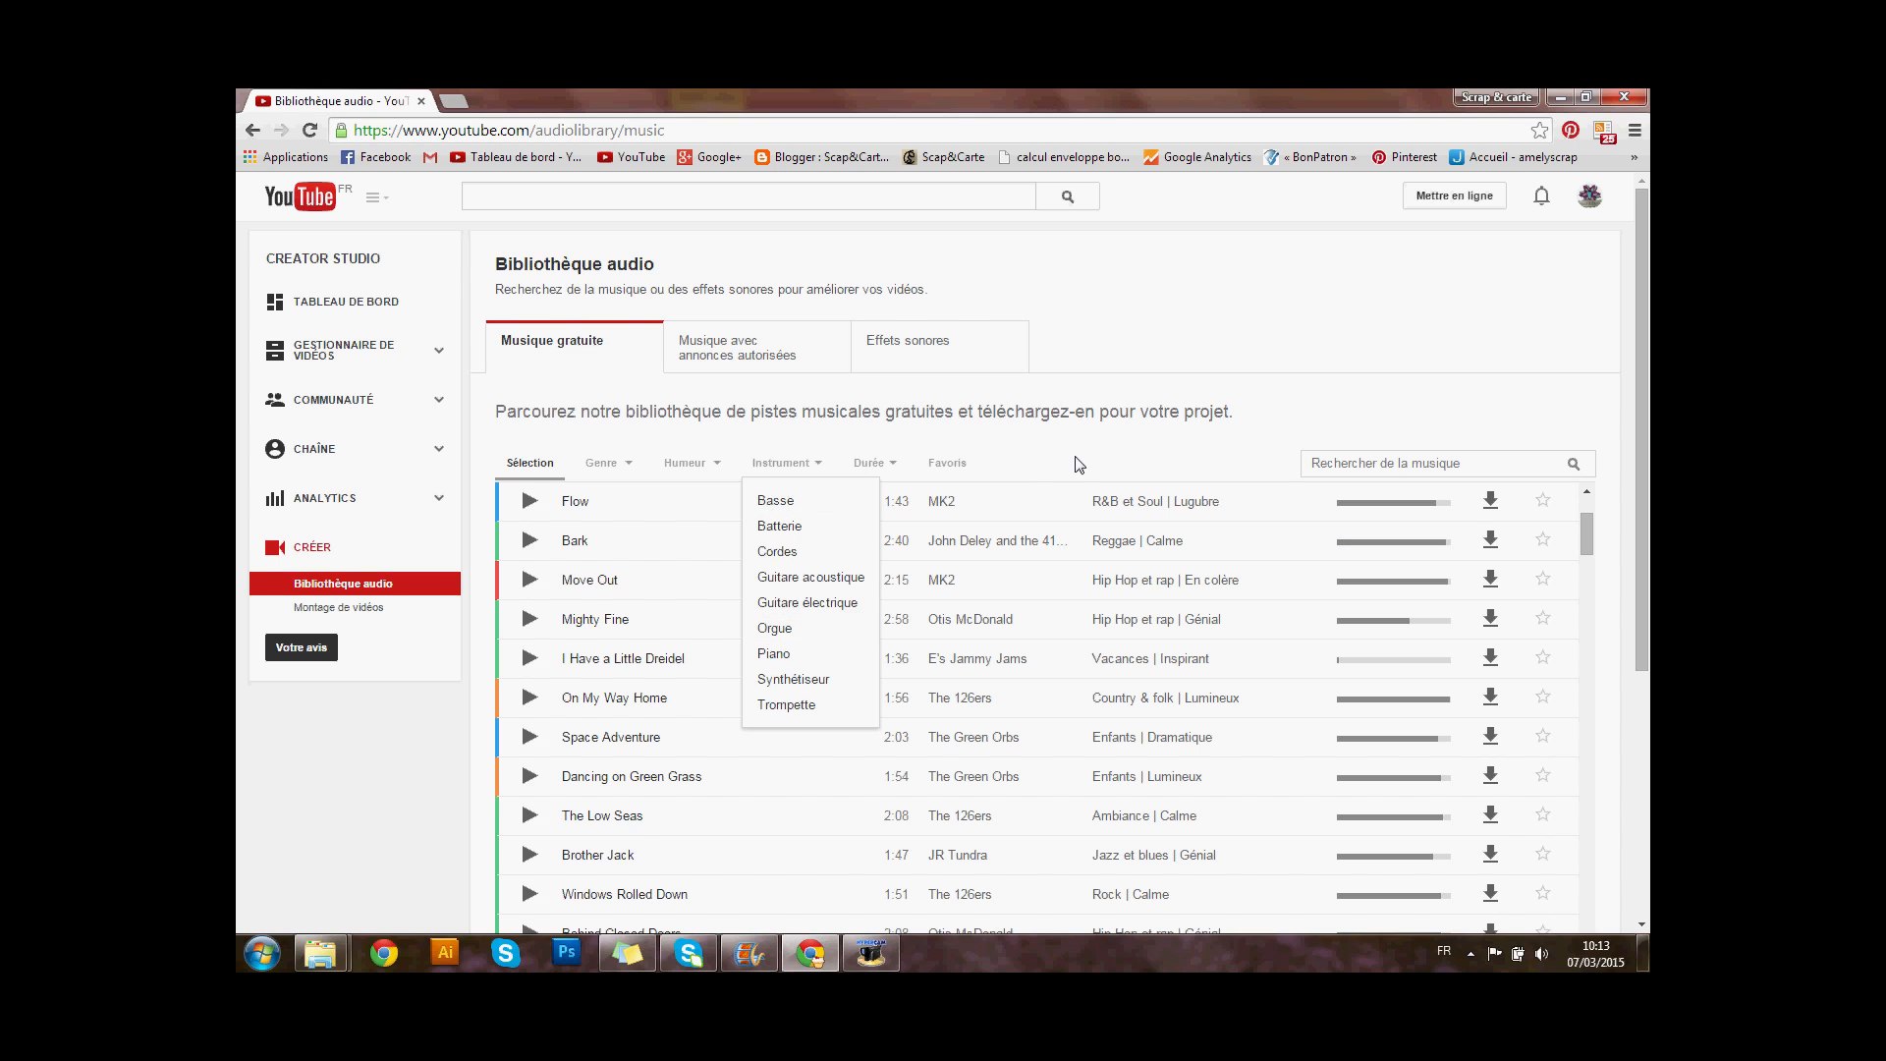
{"action": "scroll", "coordinate": [736, 583], "scroll_direction": "down", "scroll_amount": 1}
{"action": "scroll", "coordinate": [735, 583], "scroll_direction": "up", "scroll_amount": 1}
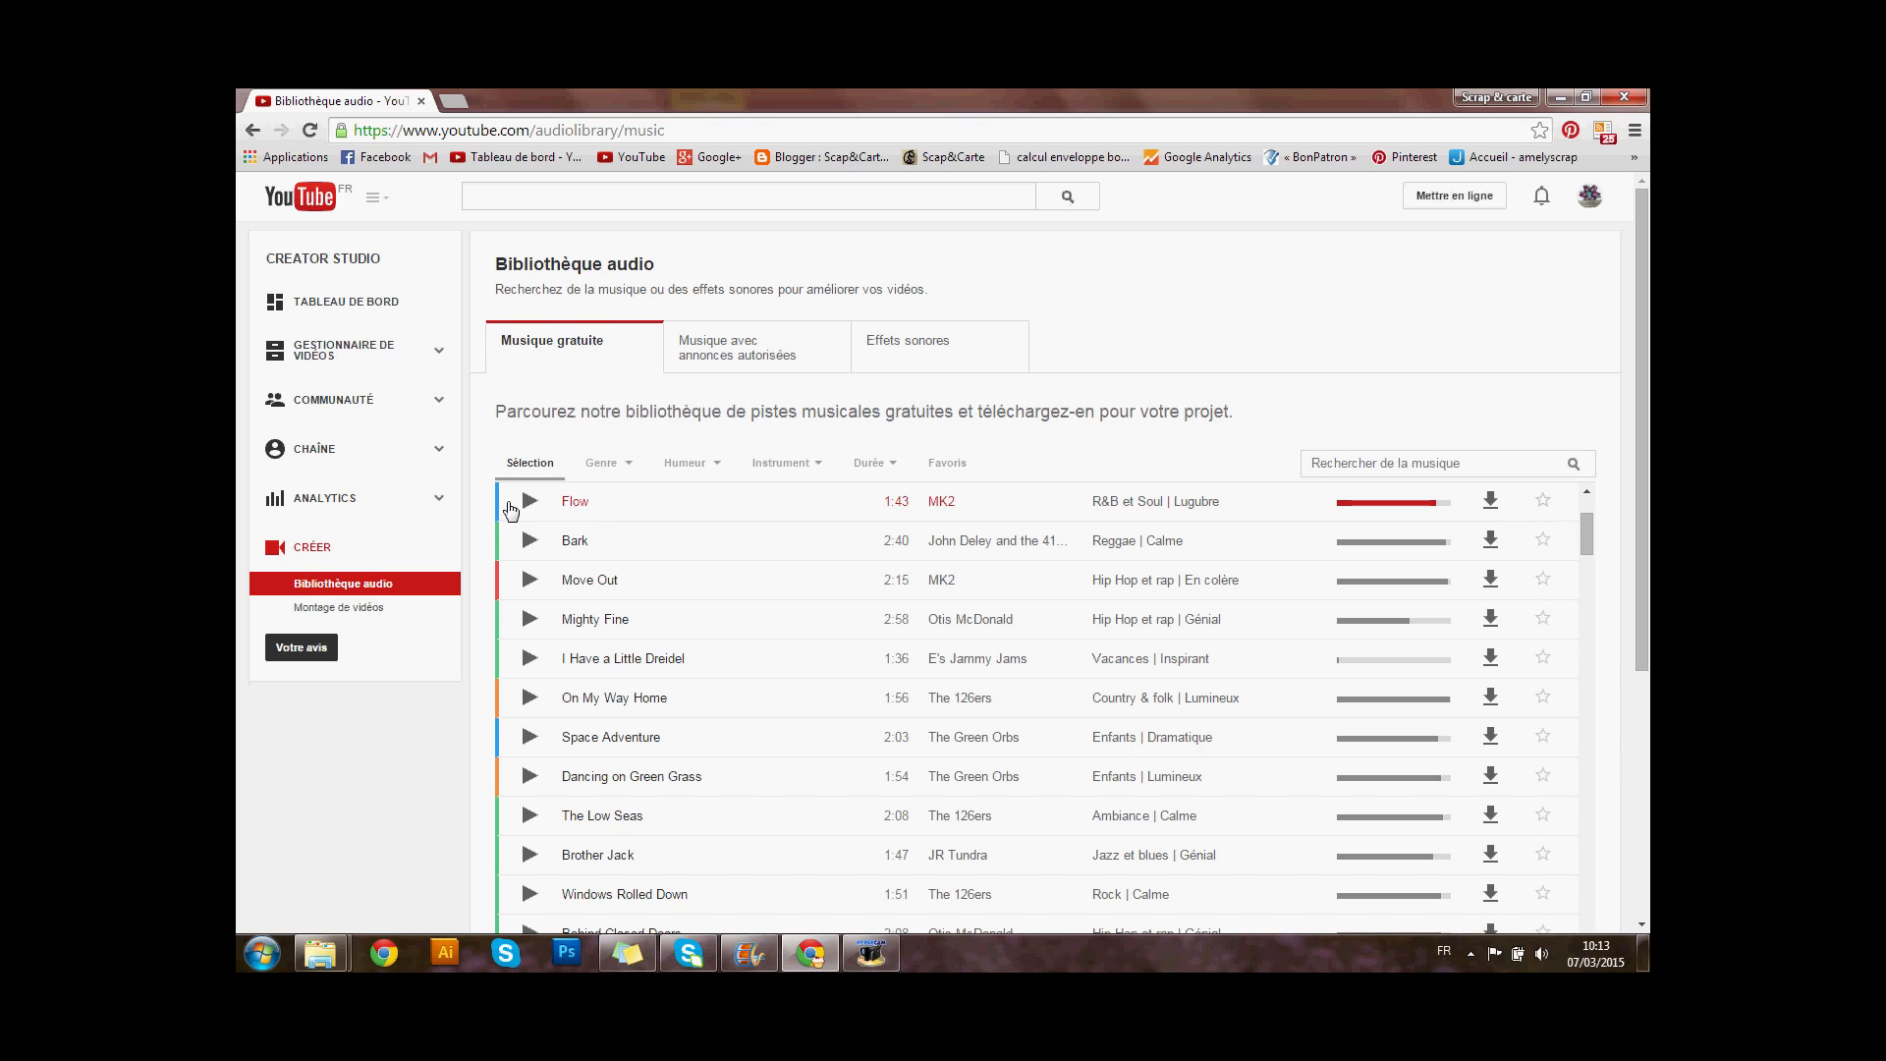
- Filter the free music by the mood Calme, and then by Génial
{"action": "left_click", "coordinate": [715, 471]}
{"action": "left_click", "coordinate": [716, 471]}
{"action": "left_click", "coordinate": [687, 463]}
{"action": "left_click", "coordinate": [700, 500]}
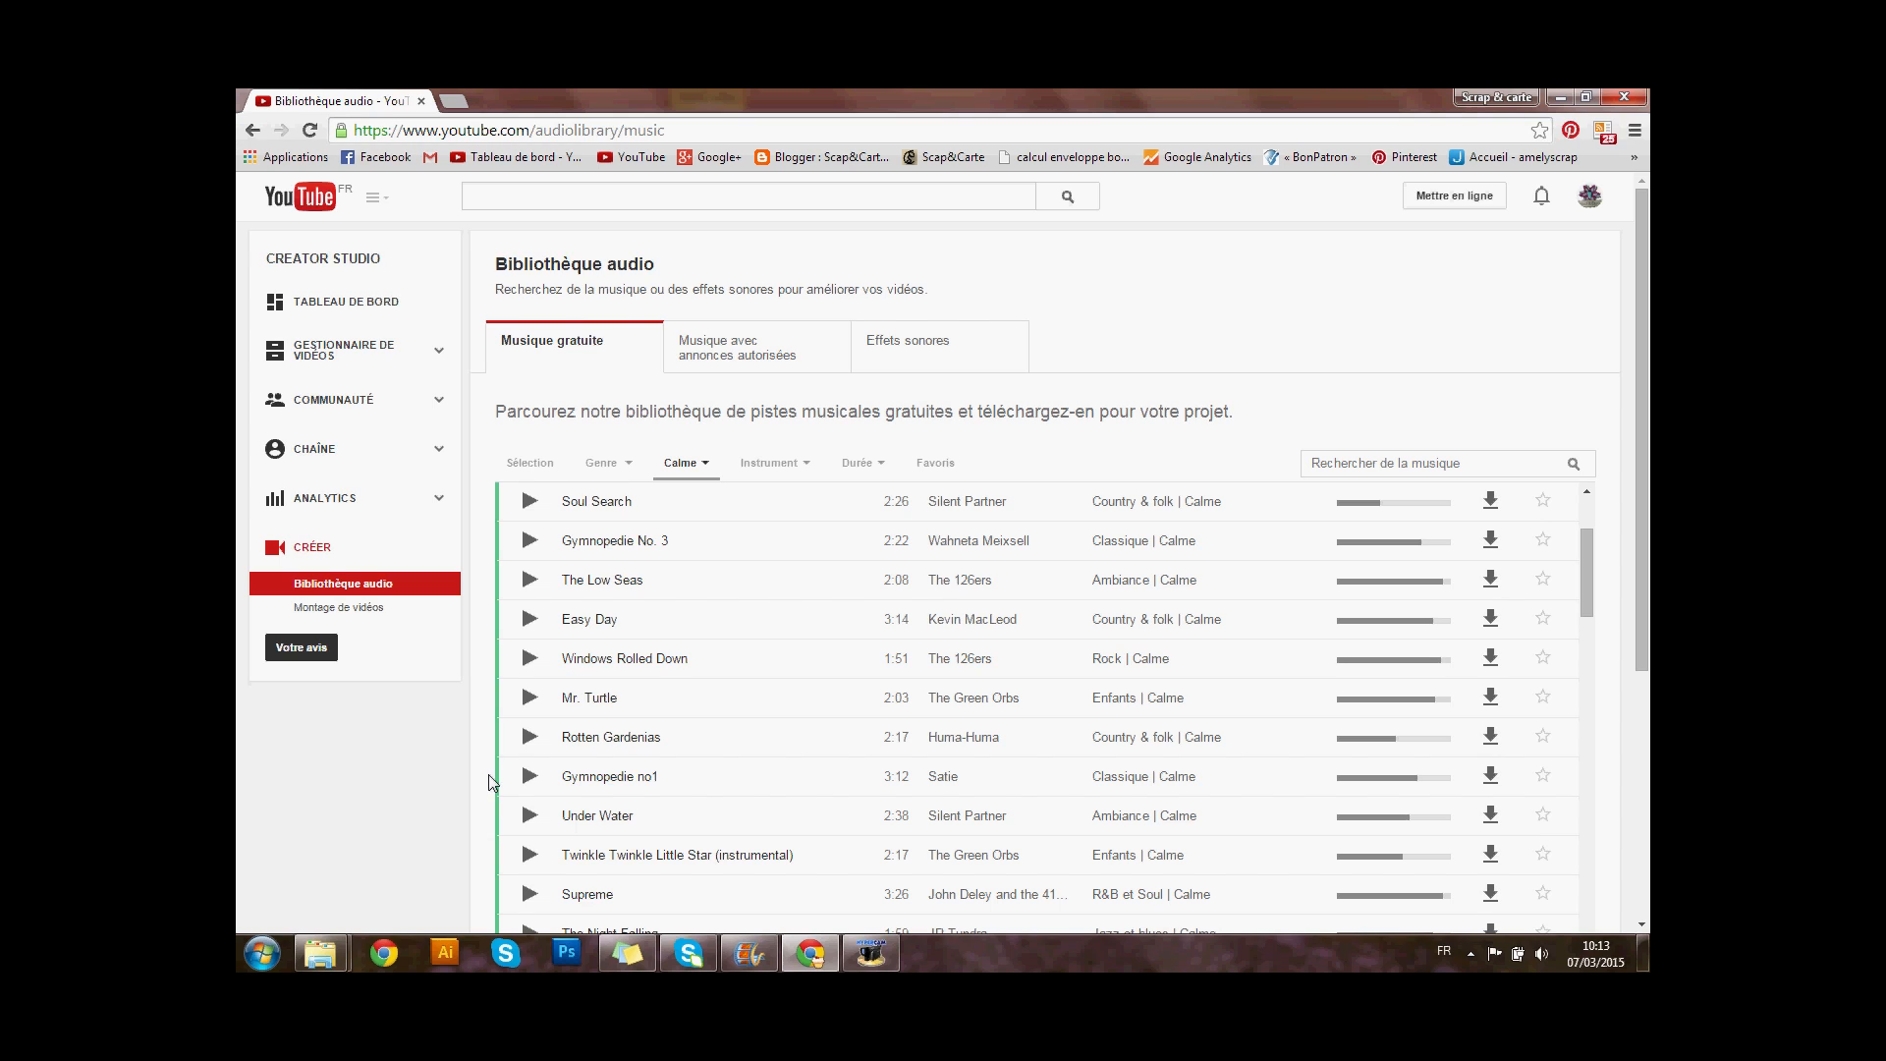
{"action": "left_click", "coordinate": [680, 464]}
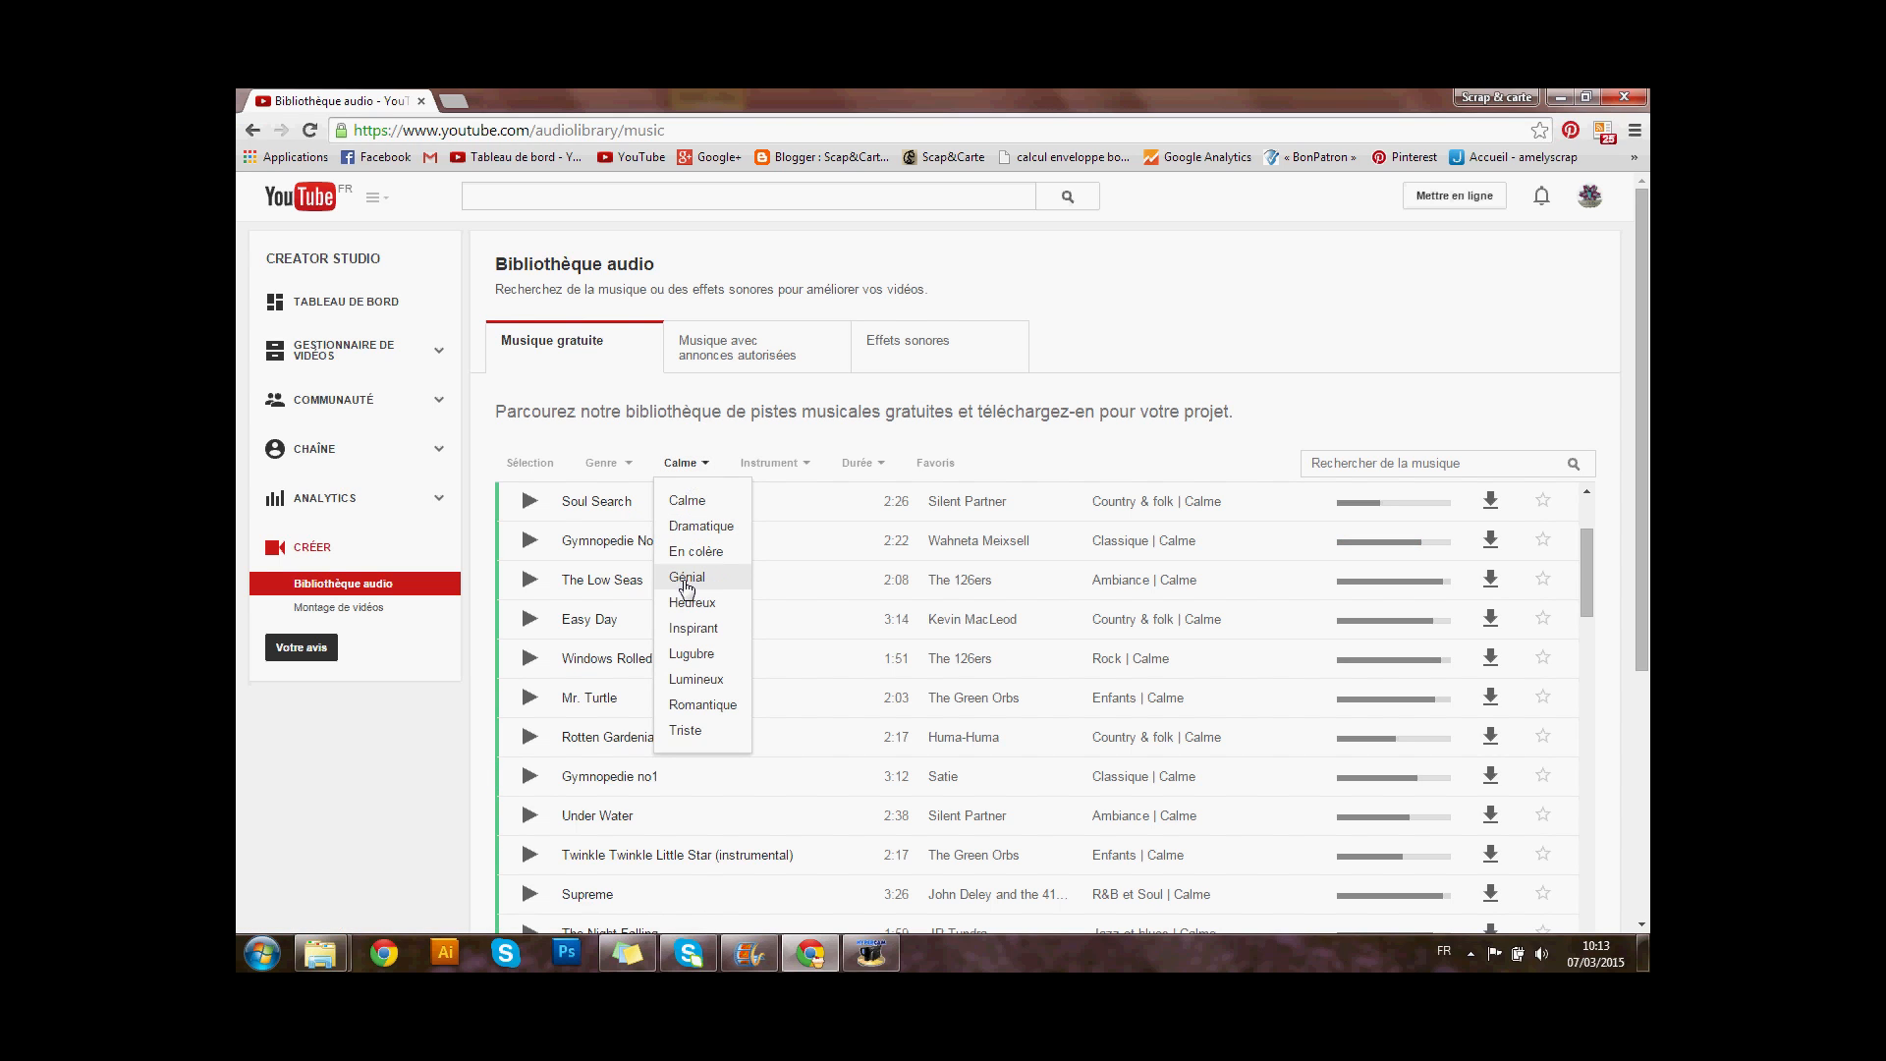
{"action": "left_click", "coordinate": [686, 579]}
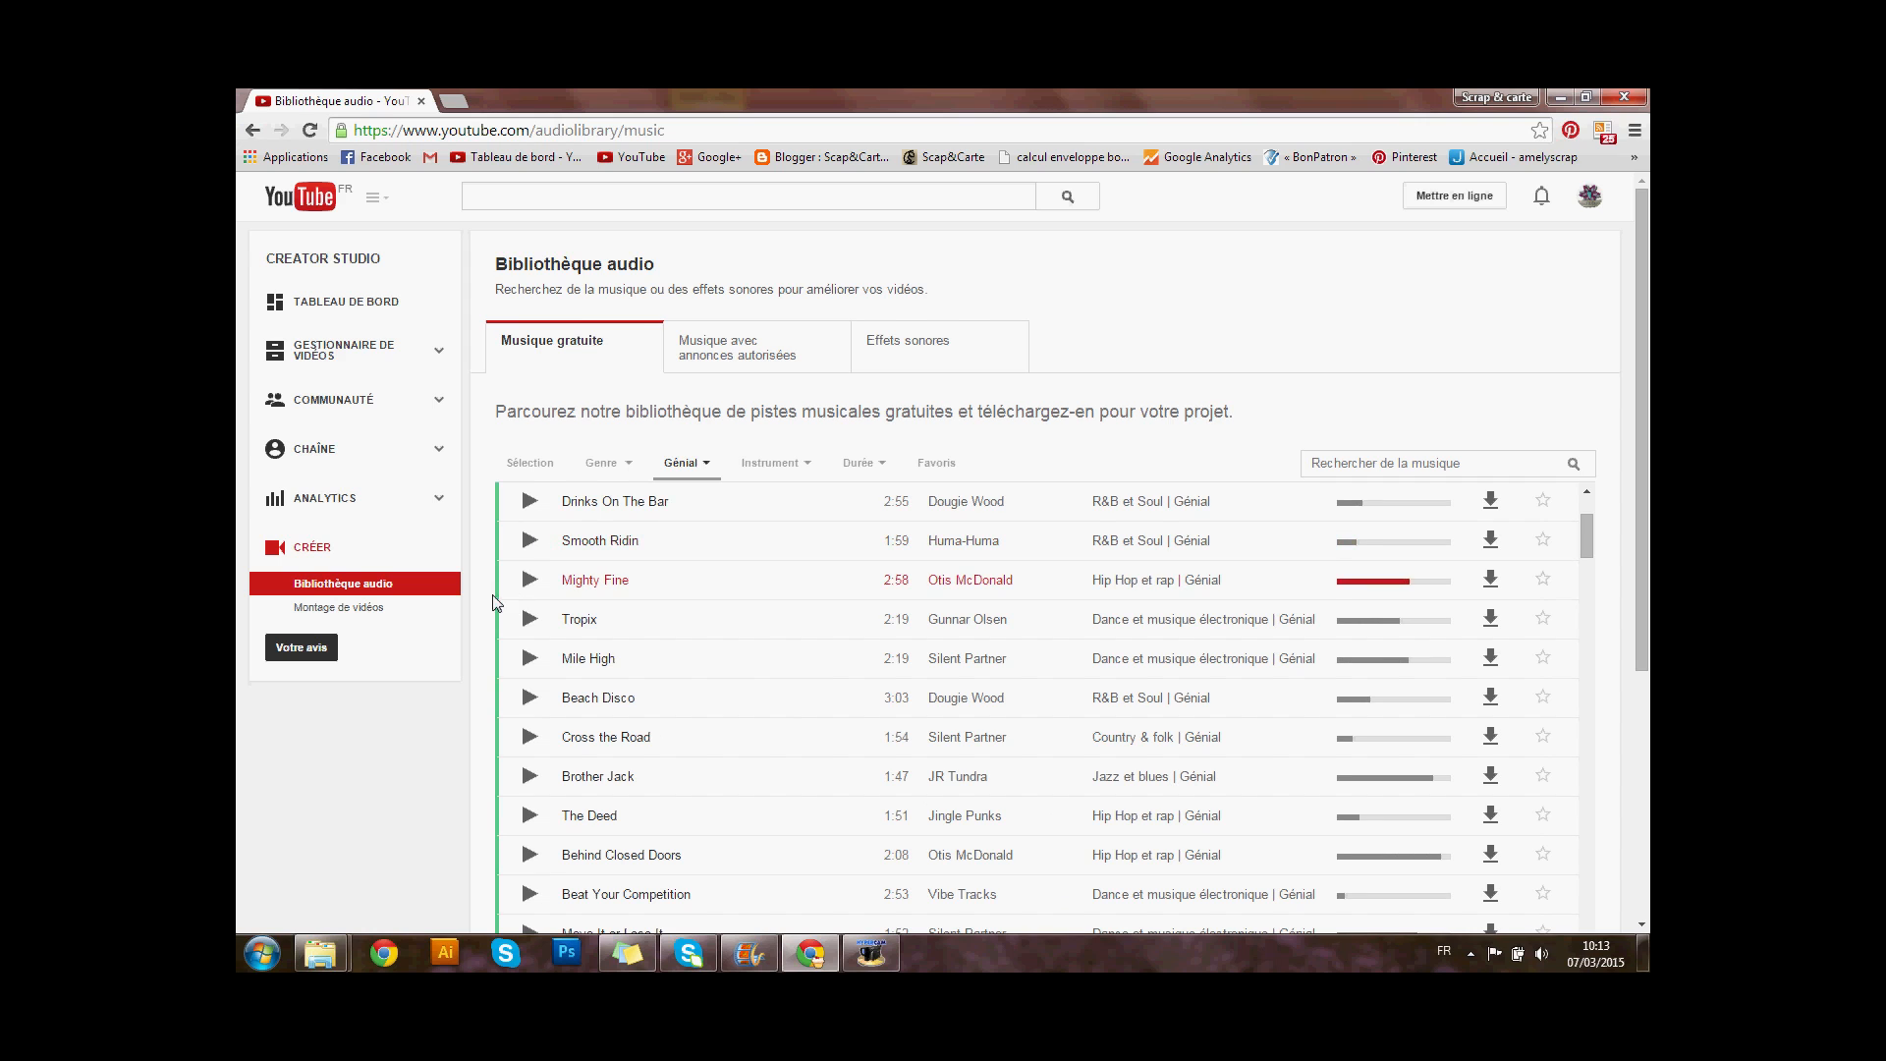
- Filter the free music by the moods Inspirant, Dramatique and En colère, one after another
{"action": "left_click", "coordinate": [663, 476]}
{"action": "left_click", "coordinate": [678, 640]}
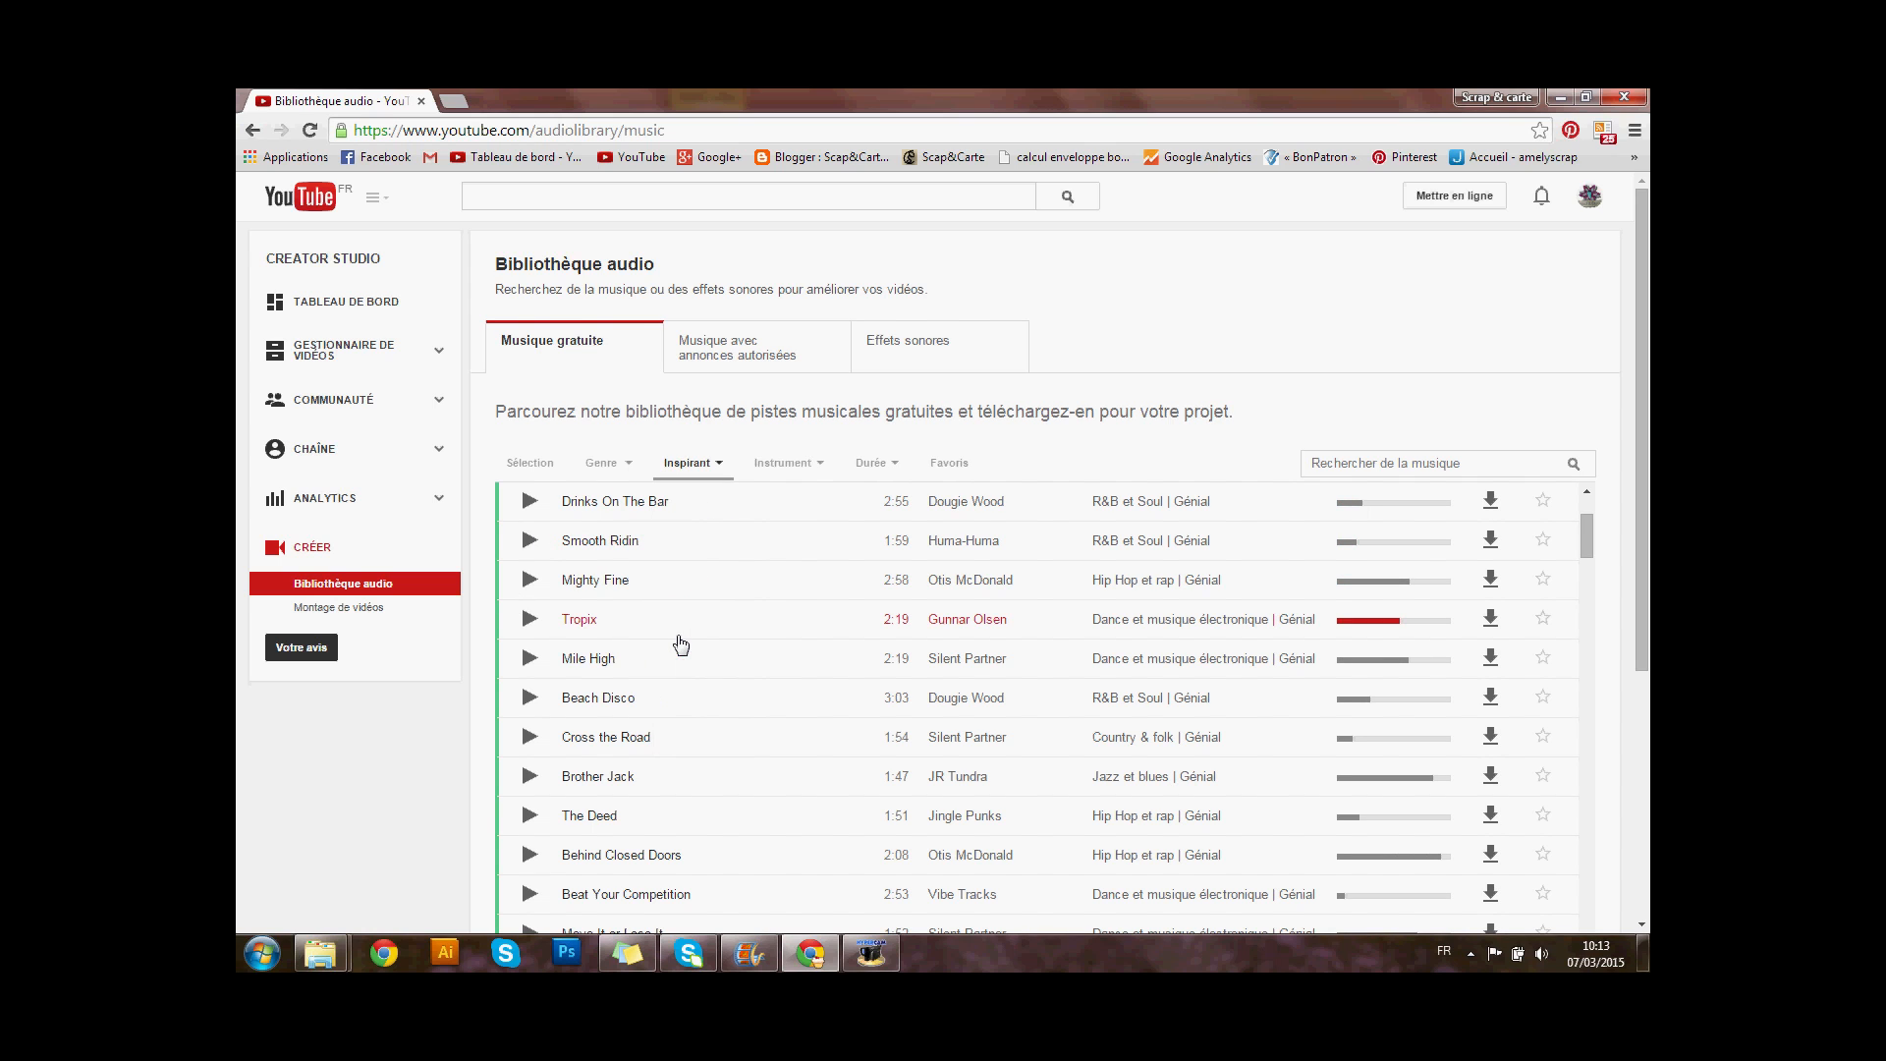
{"action": "left_click", "coordinate": [697, 466]}
{"action": "left_click", "coordinate": [703, 528]}
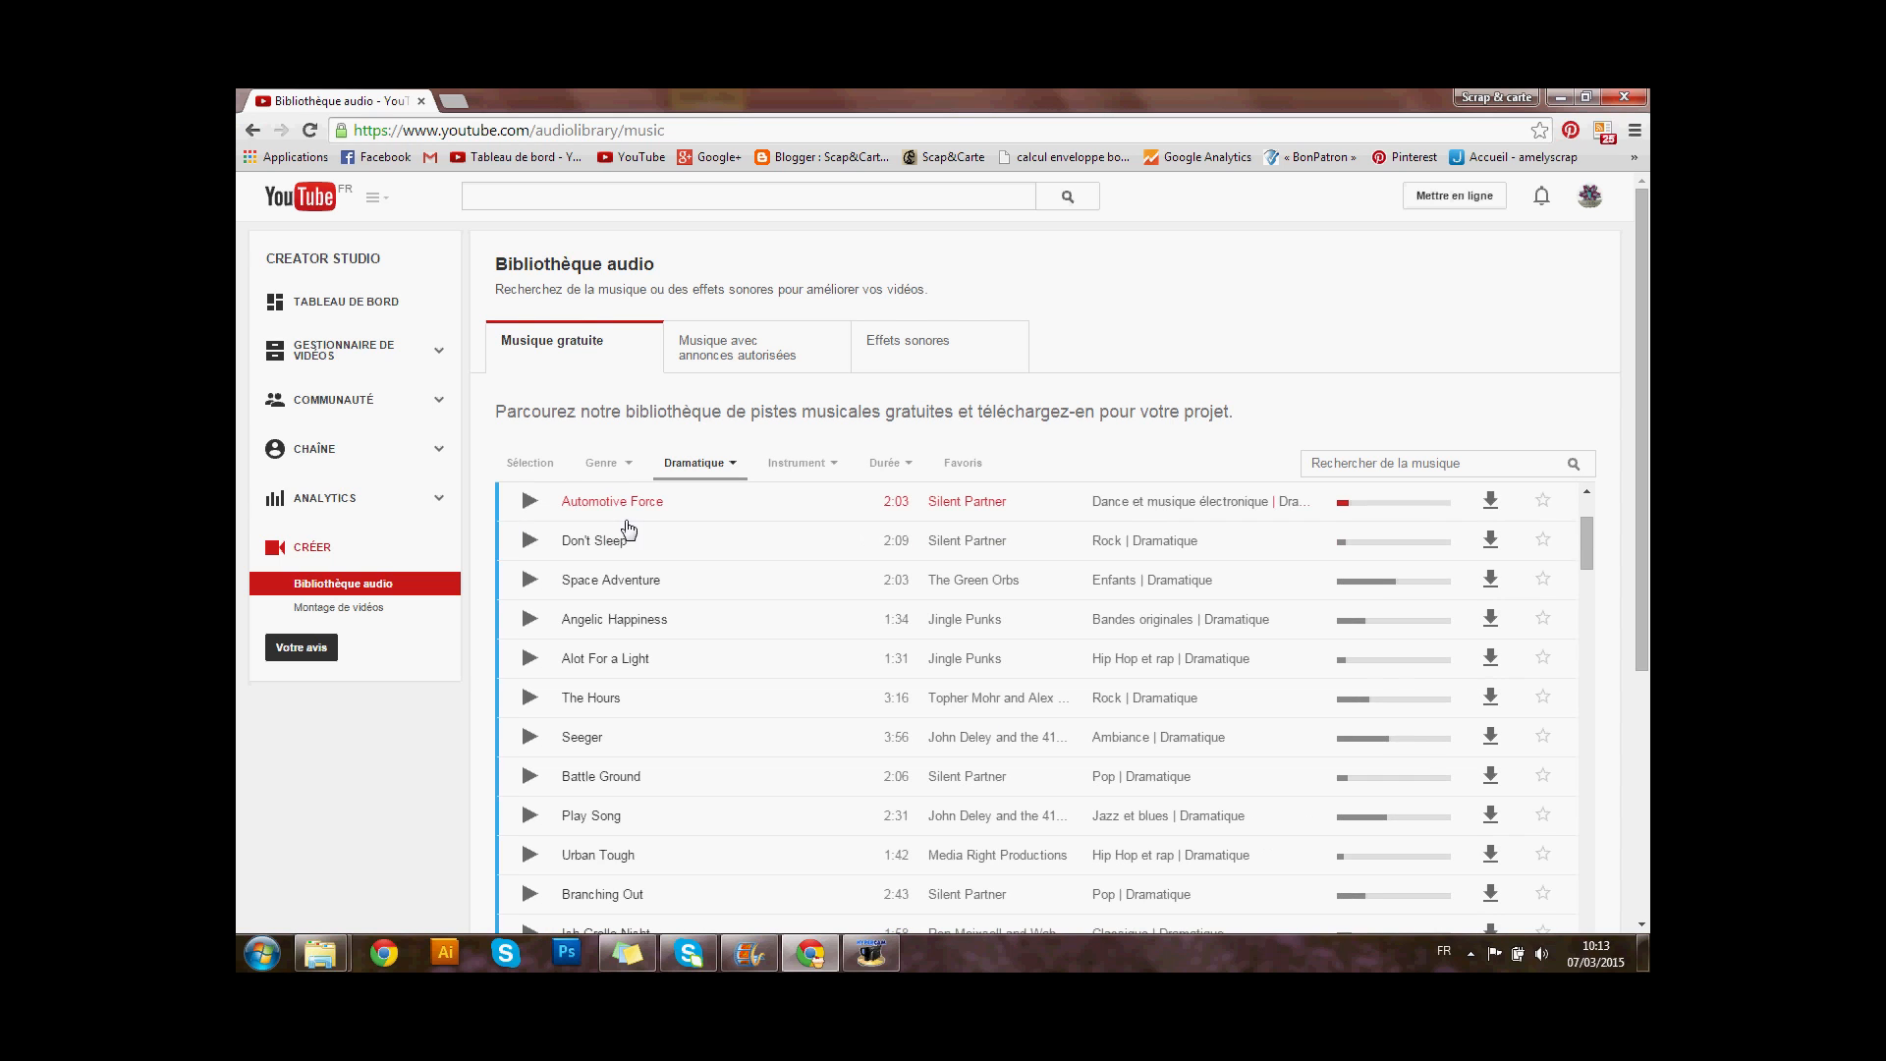
{"action": "left_click", "coordinate": [694, 462]}
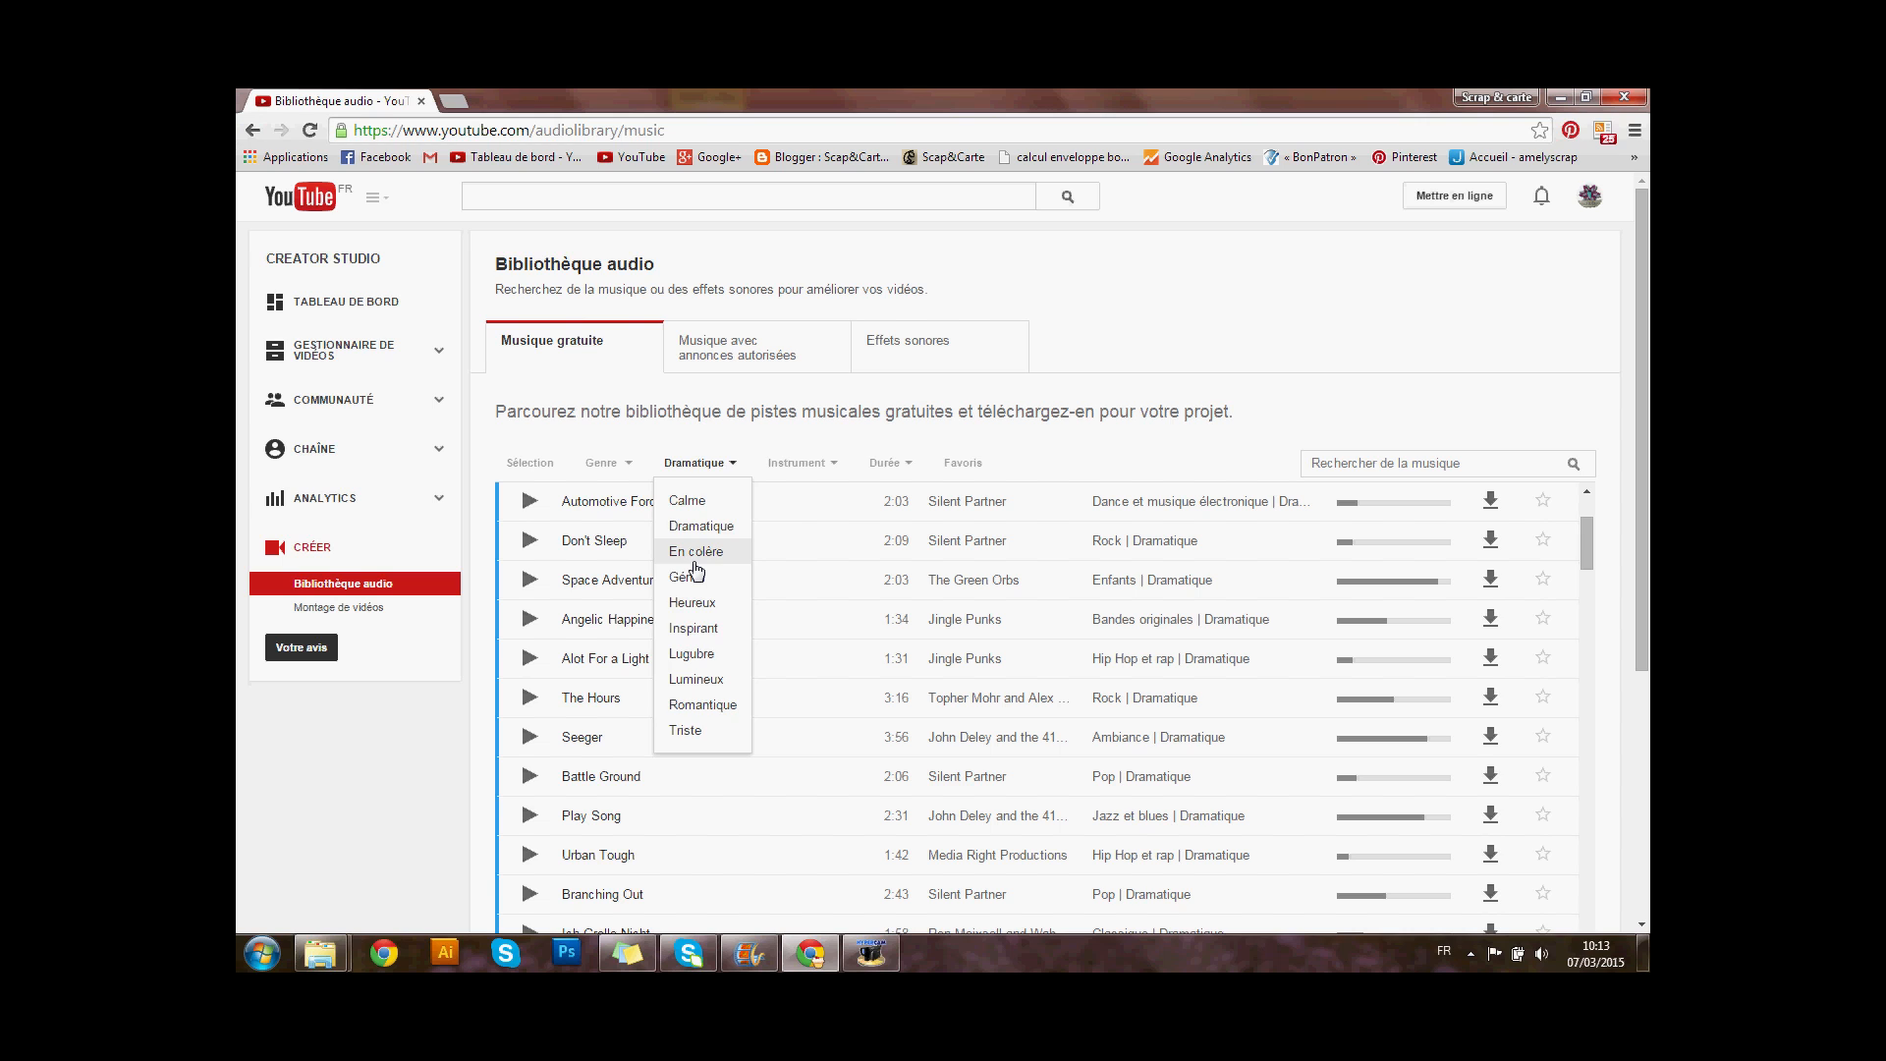
{"action": "left_click", "coordinate": [696, 566]}
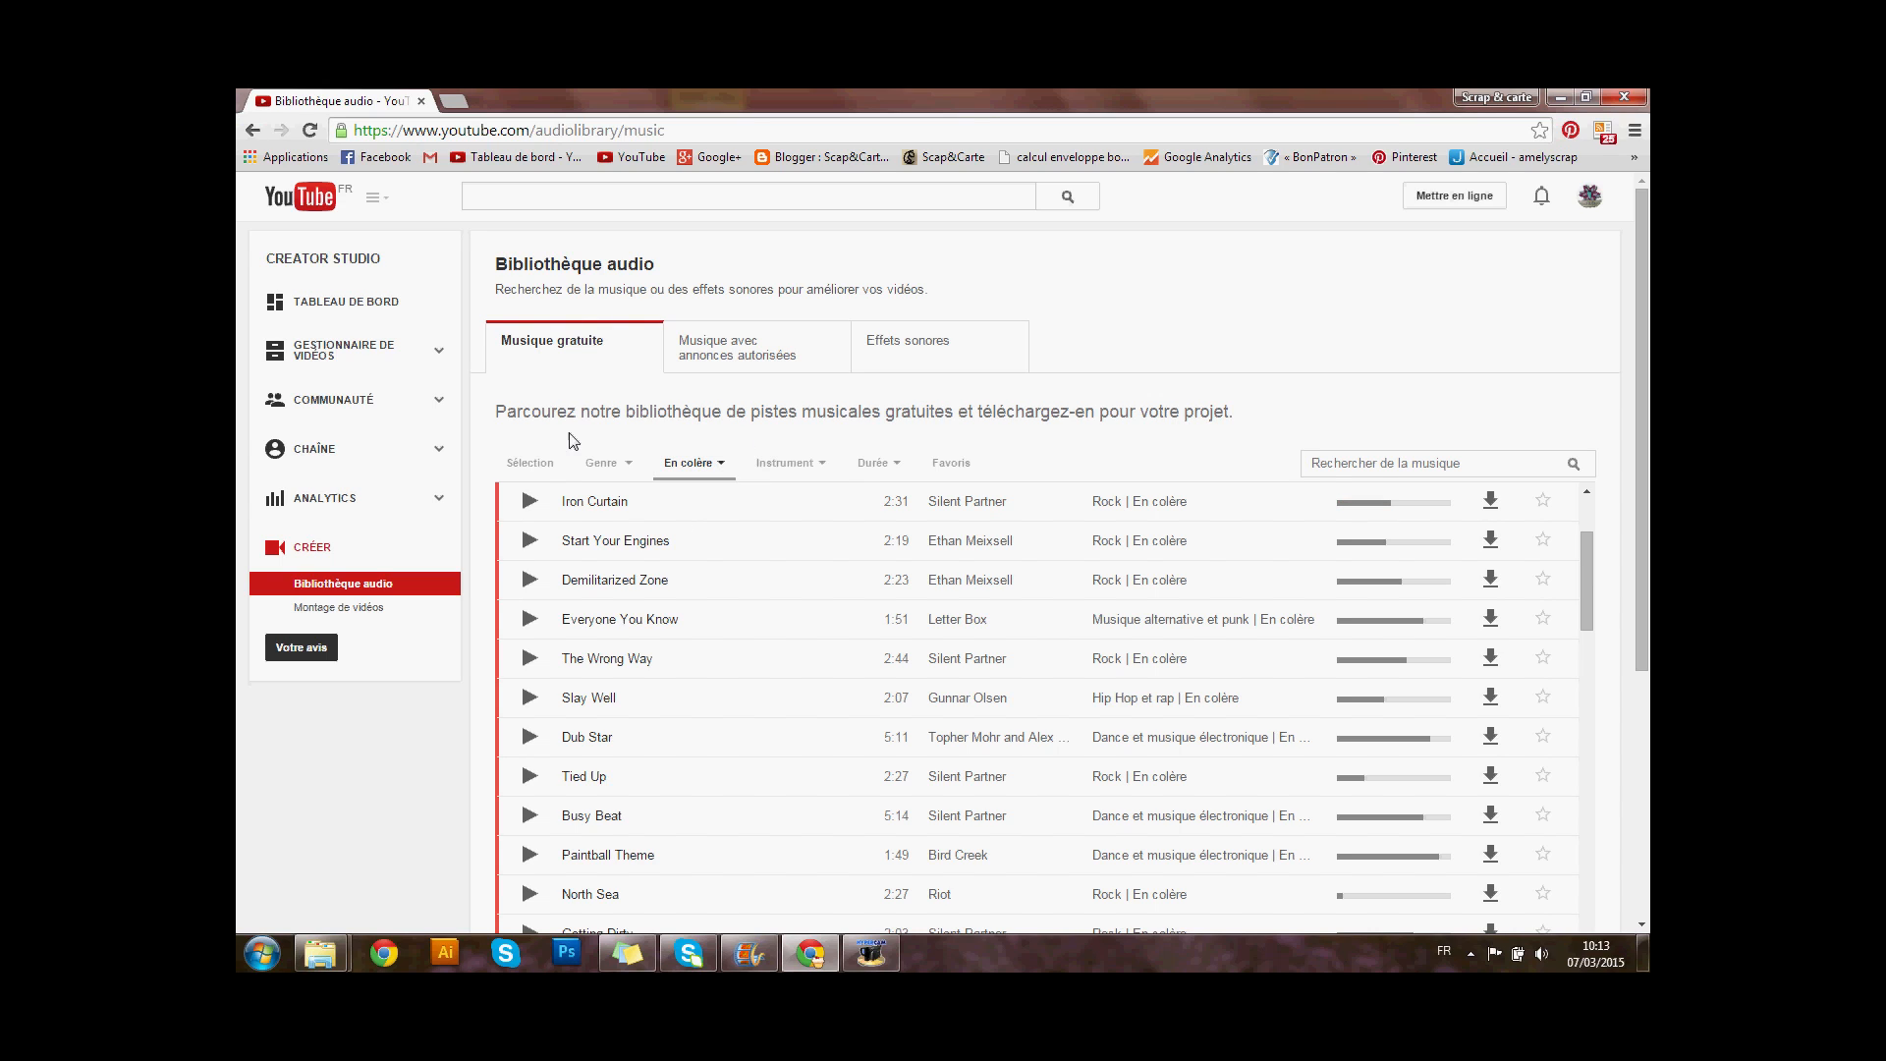
- Return to the Sélection list and look through its tracks, their genres and moods, and the genre filter options
{"action": "left_click", "coordinate": [532, 468]}
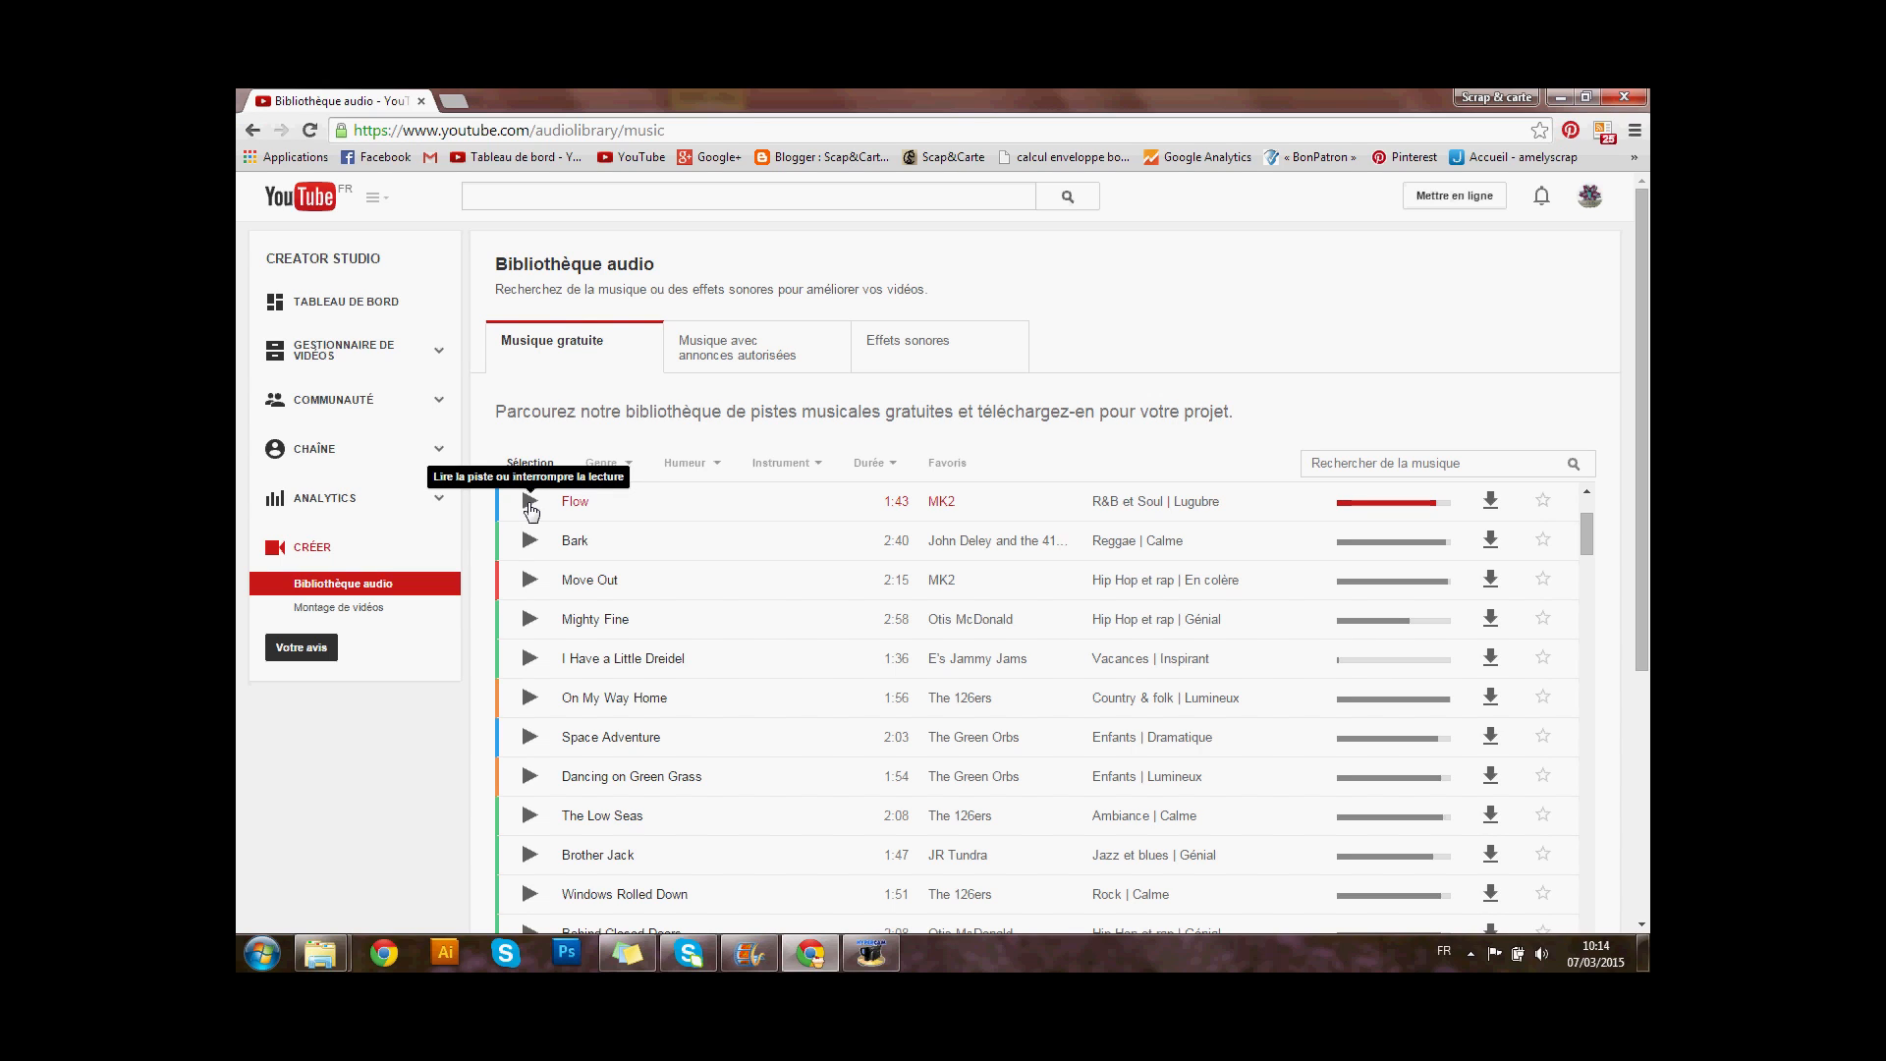
{"action": "left_click", "coordinate": [531, 503]}
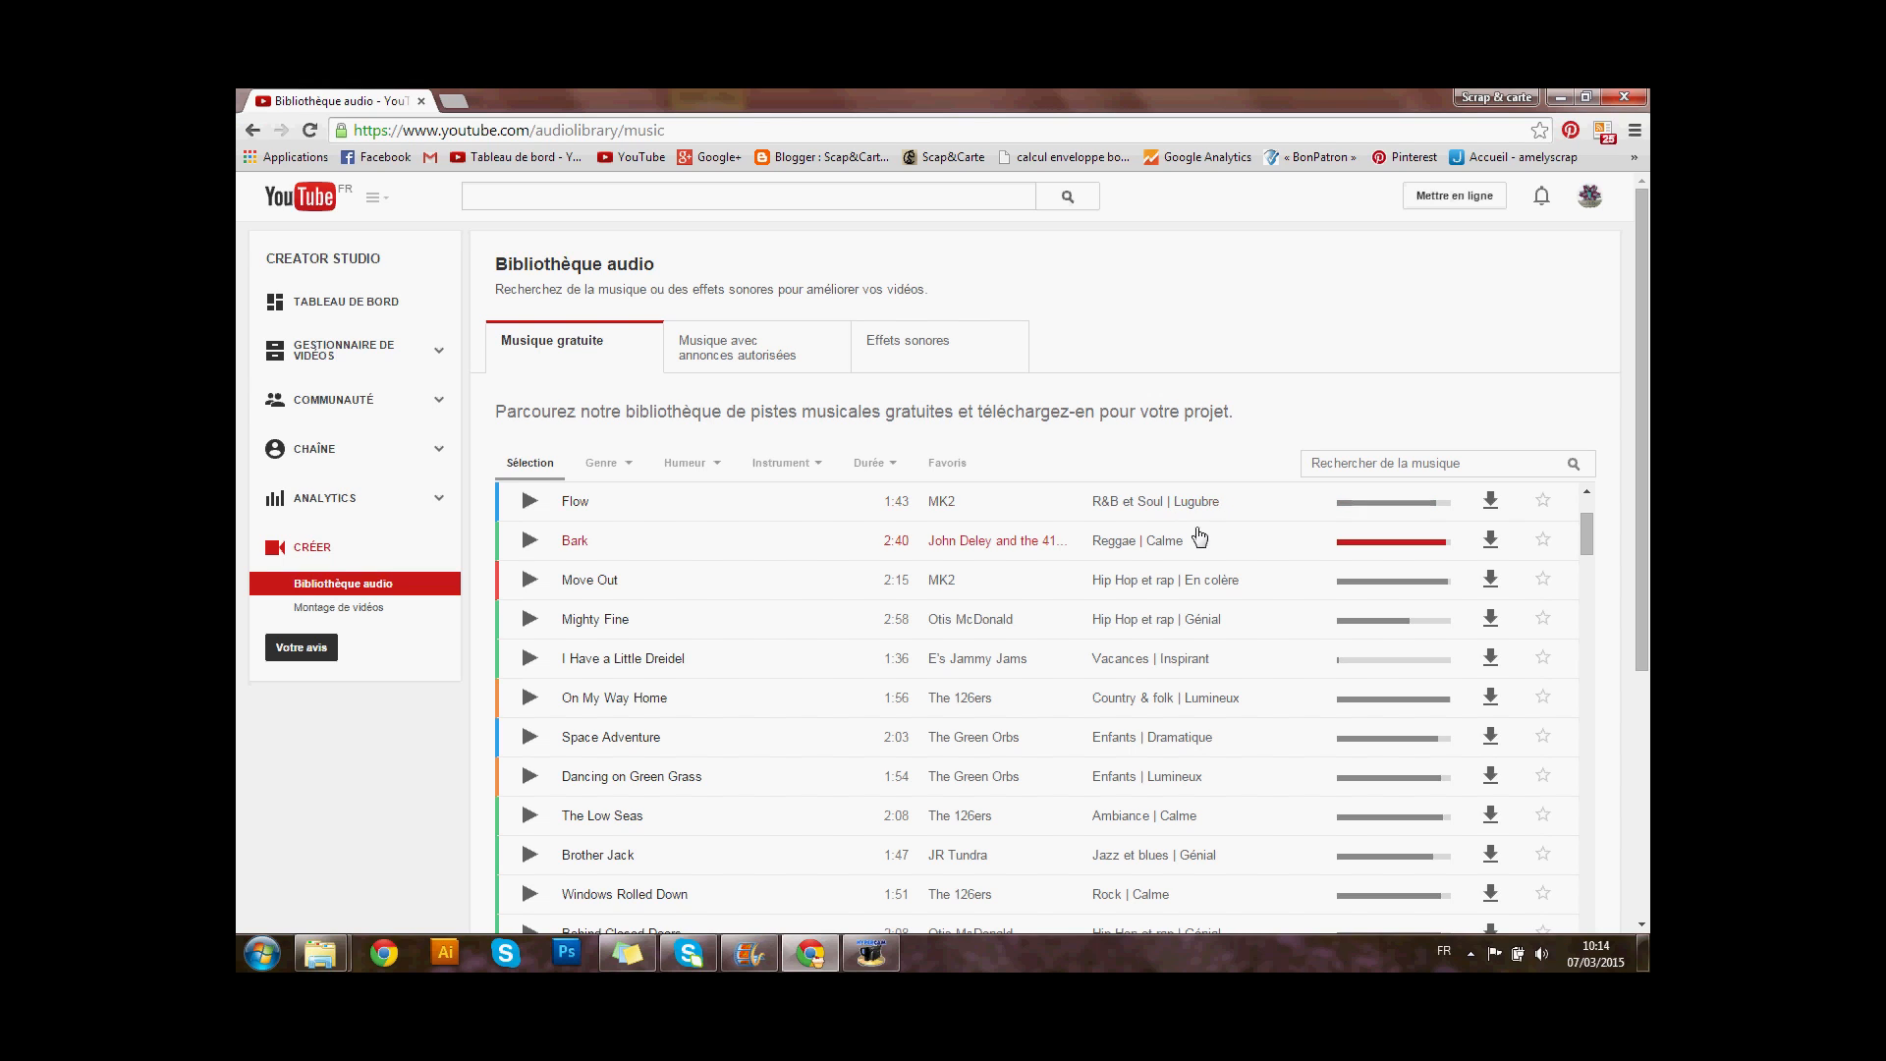
{"action": "left_click", "coordinate": [1226, 598]}
{"action": "left_click", "coordinate": [1199, 619]}
{"action": "left_click", "coordinate": [1199, 659]}
{"action": "left_click", "coordinate": [1198, 703]}
{"action": "left_click", "coordinate": [1200, 703]}
{"action": "left_click", "coordinate": [1012, 532]}
{"action": "scroll", "coordinate": [1002, 548], "scroll_direction": "down", "scroll_amount": 4}
{"action": "left_click", "coordinate": [997, 548]}
{"action": "scroll", "coordinate": [992, 561], "scroll_direction": "down", "scroll_amount": 20}
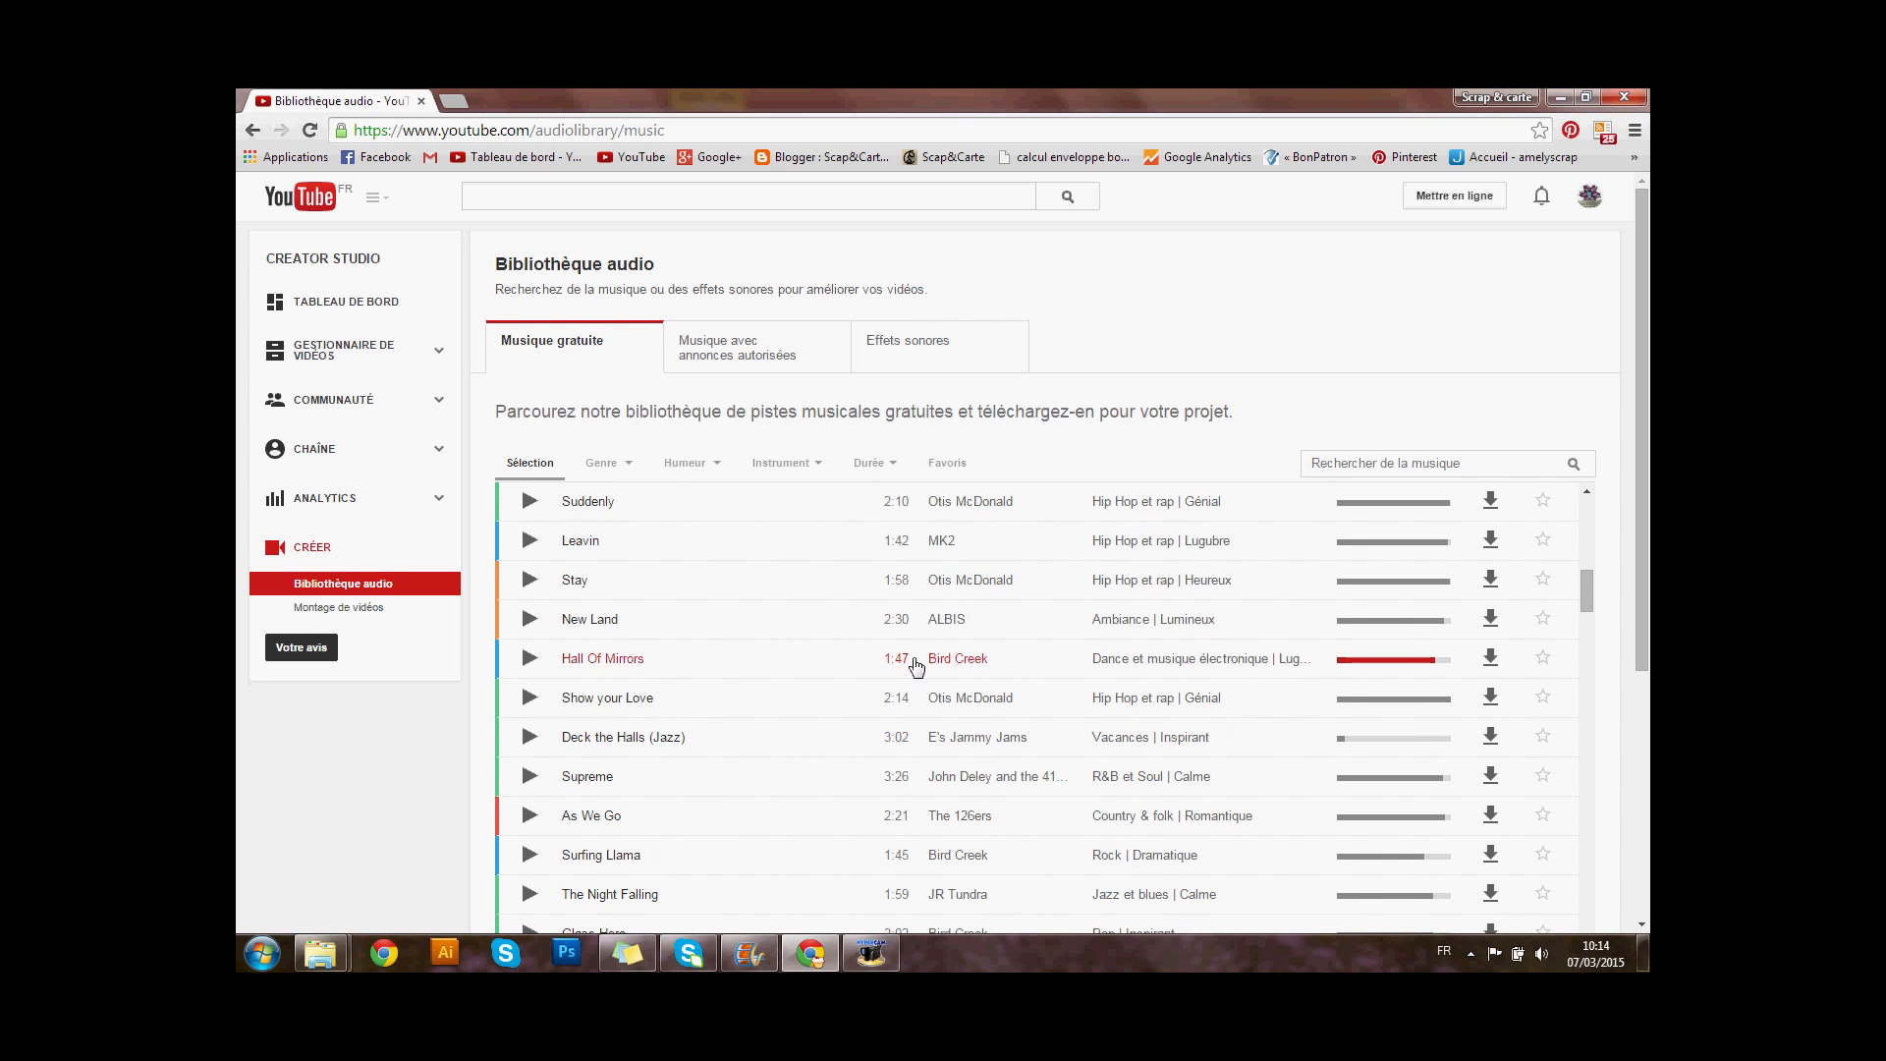
{"action": "scroll", "coordinate": [657, 678], "scroll_direction": "down", "scroll_amount": 4}
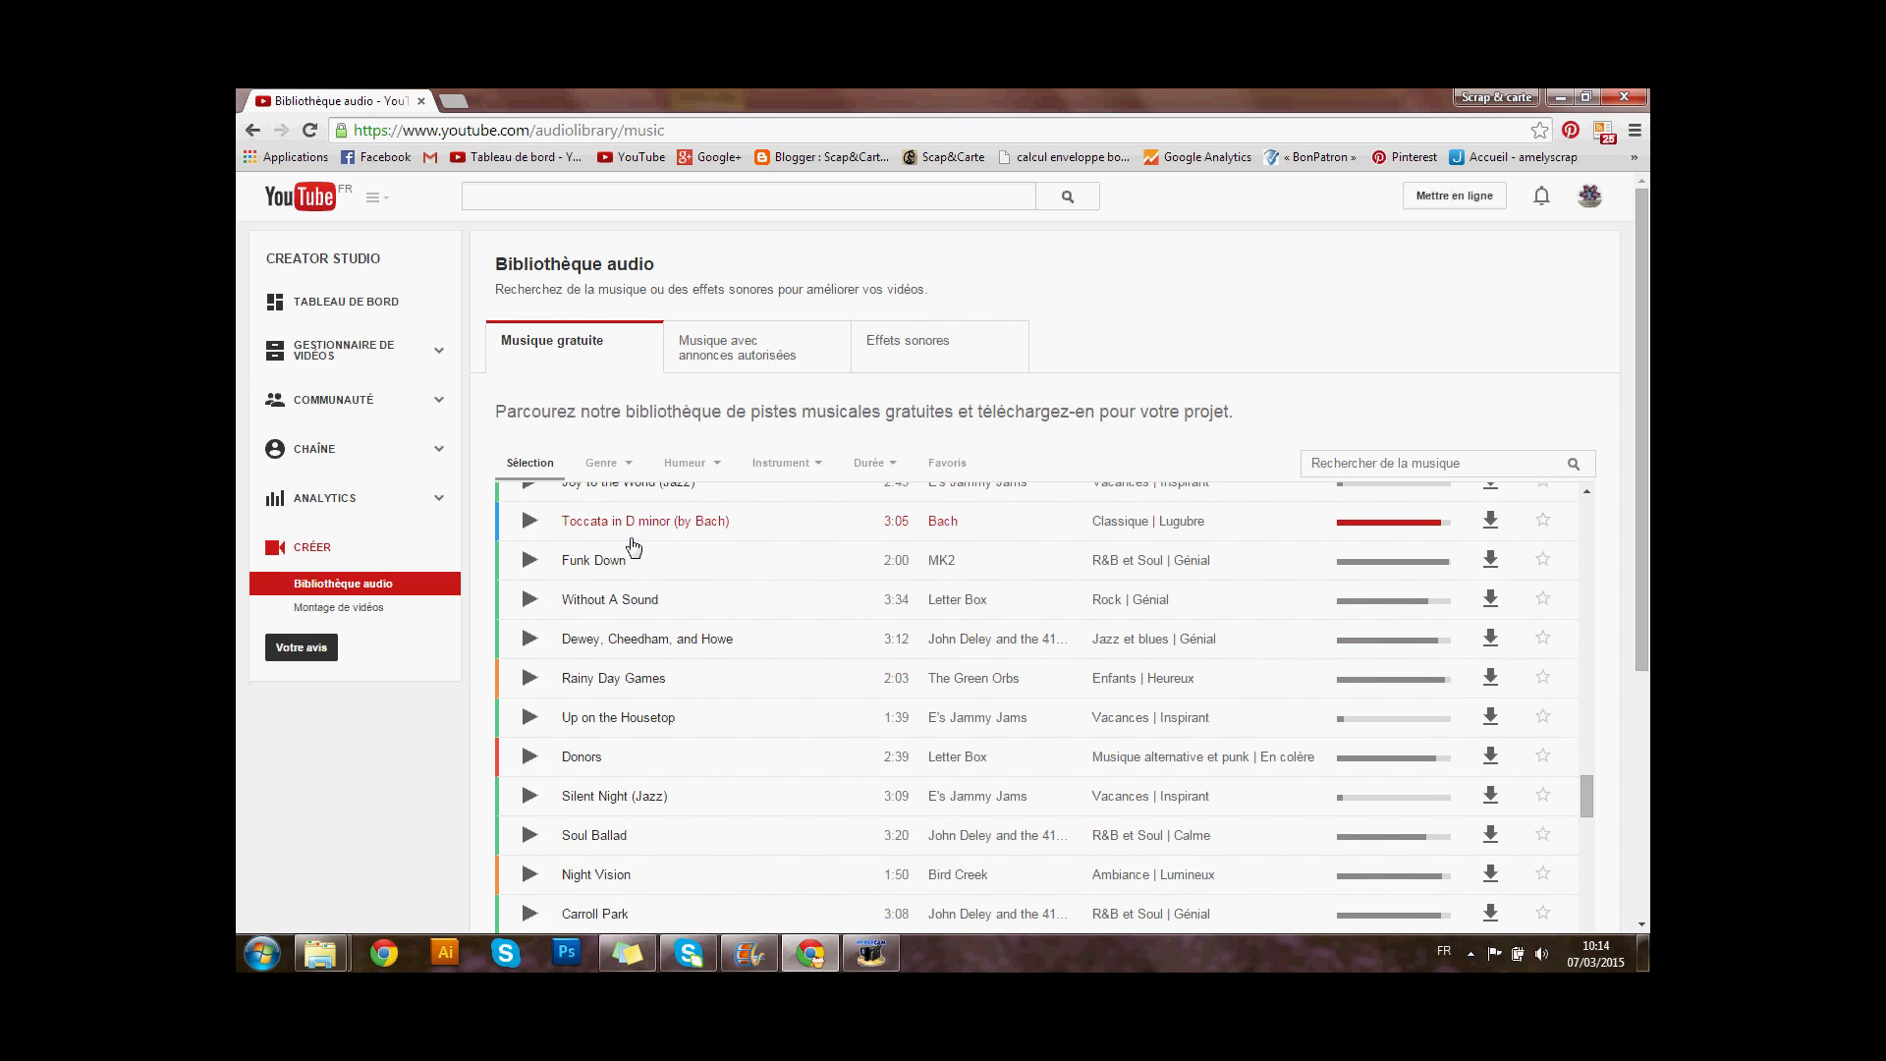
{"action": "left_click", "coordinate": [607, 465]}
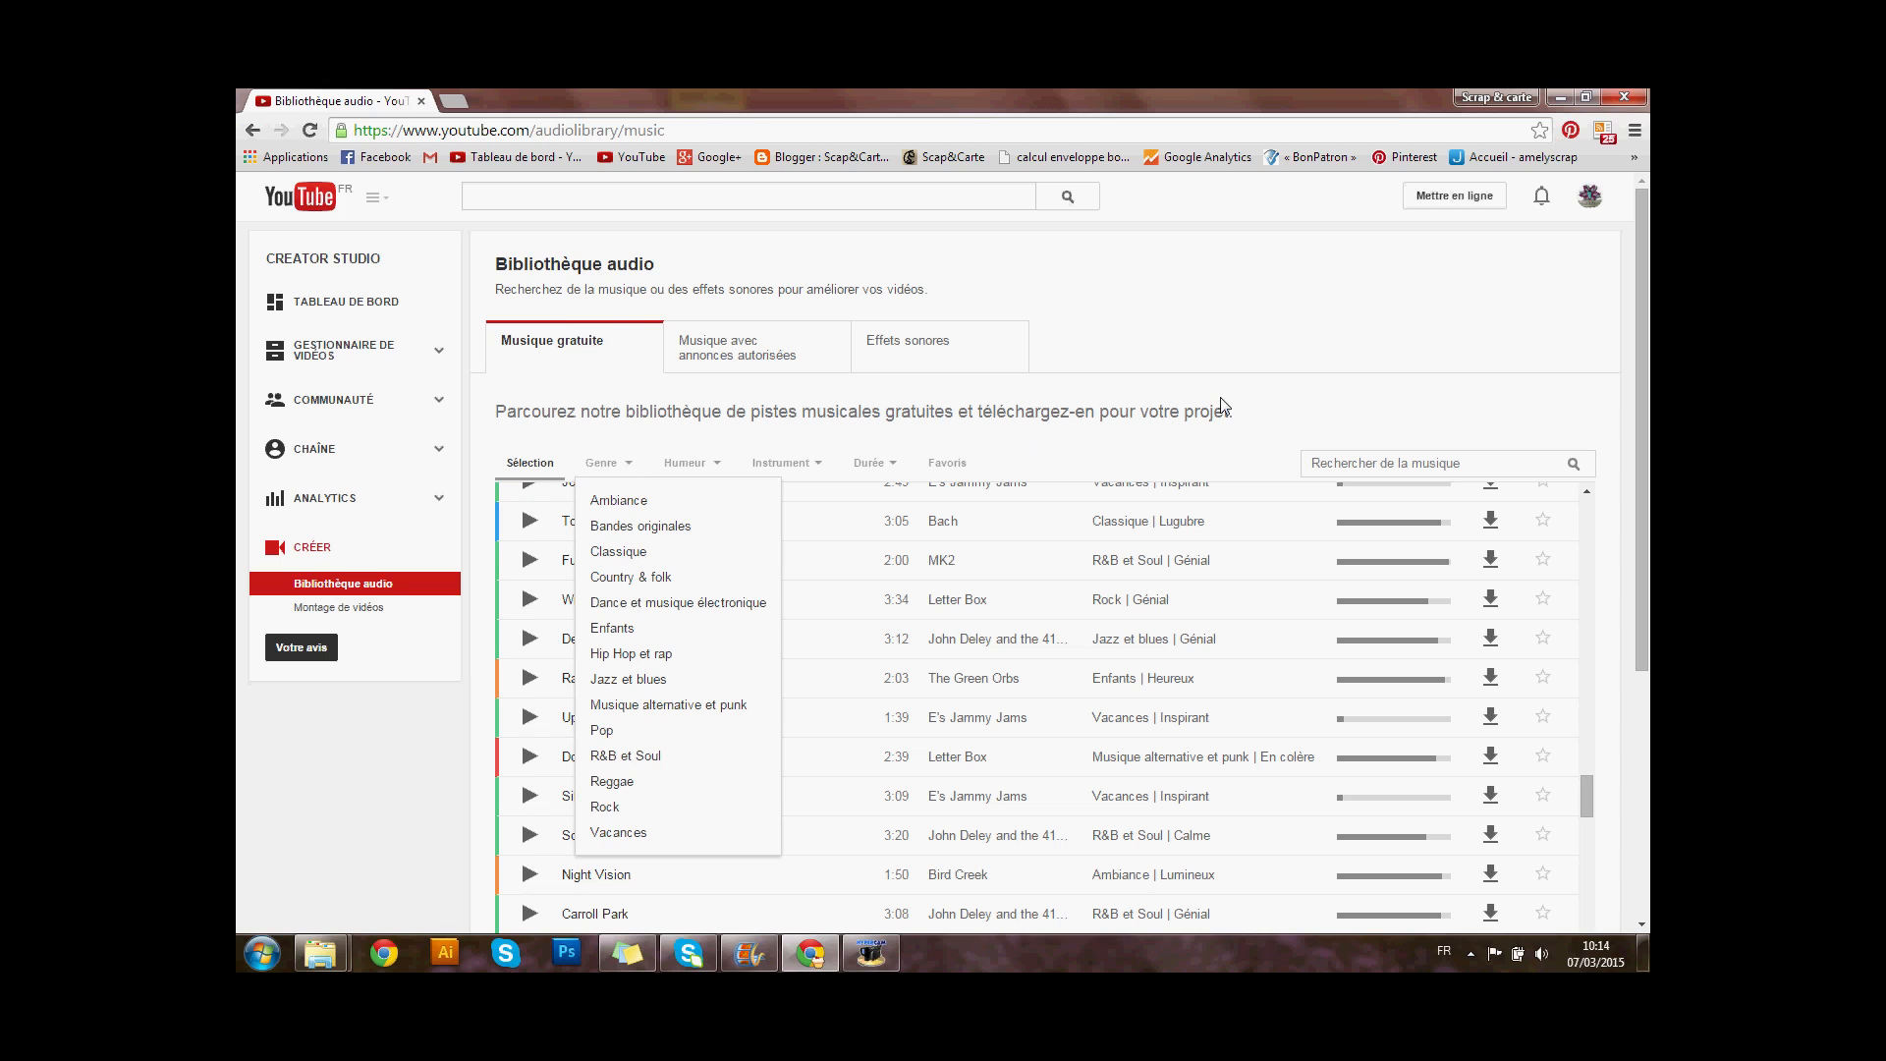
{"action": "left_click", "coordinate": [1305, 410]}
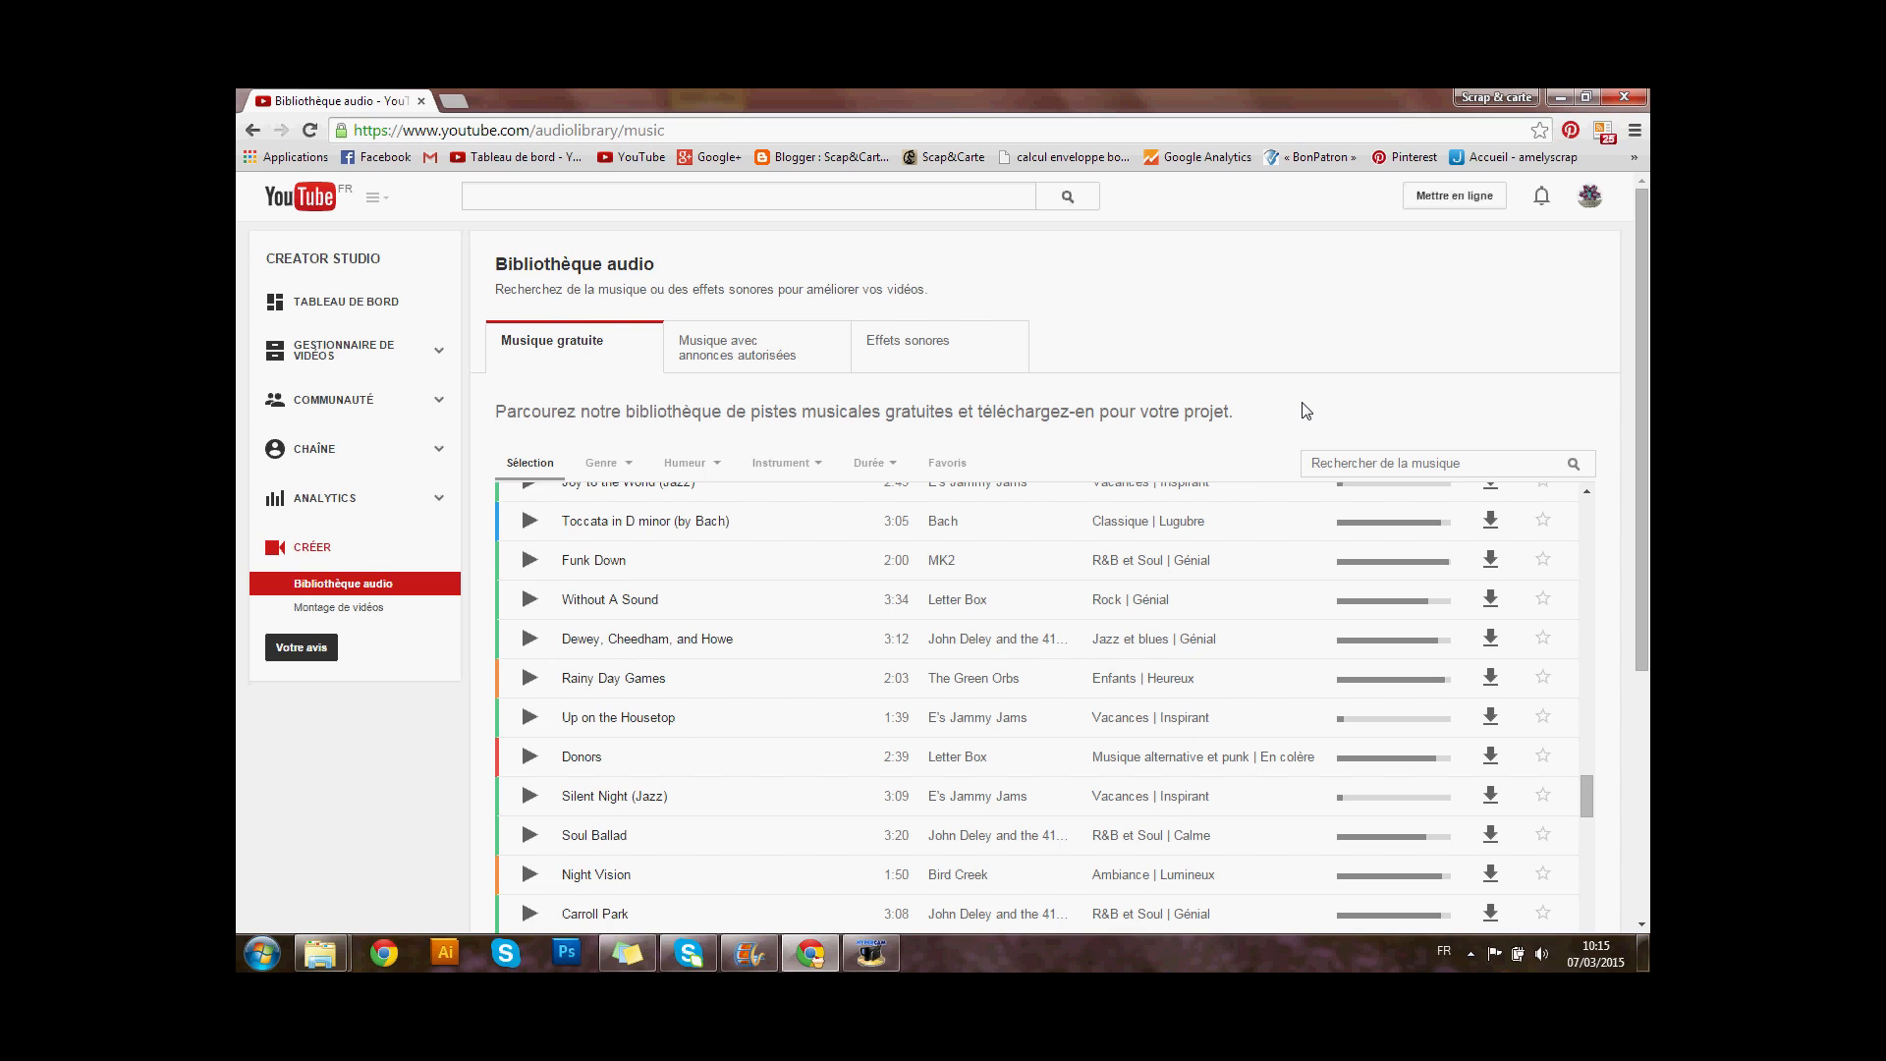
{"action": "left_click_drag", "start_coordinate": [1596, 791], "coordinate": [1602, 503]}
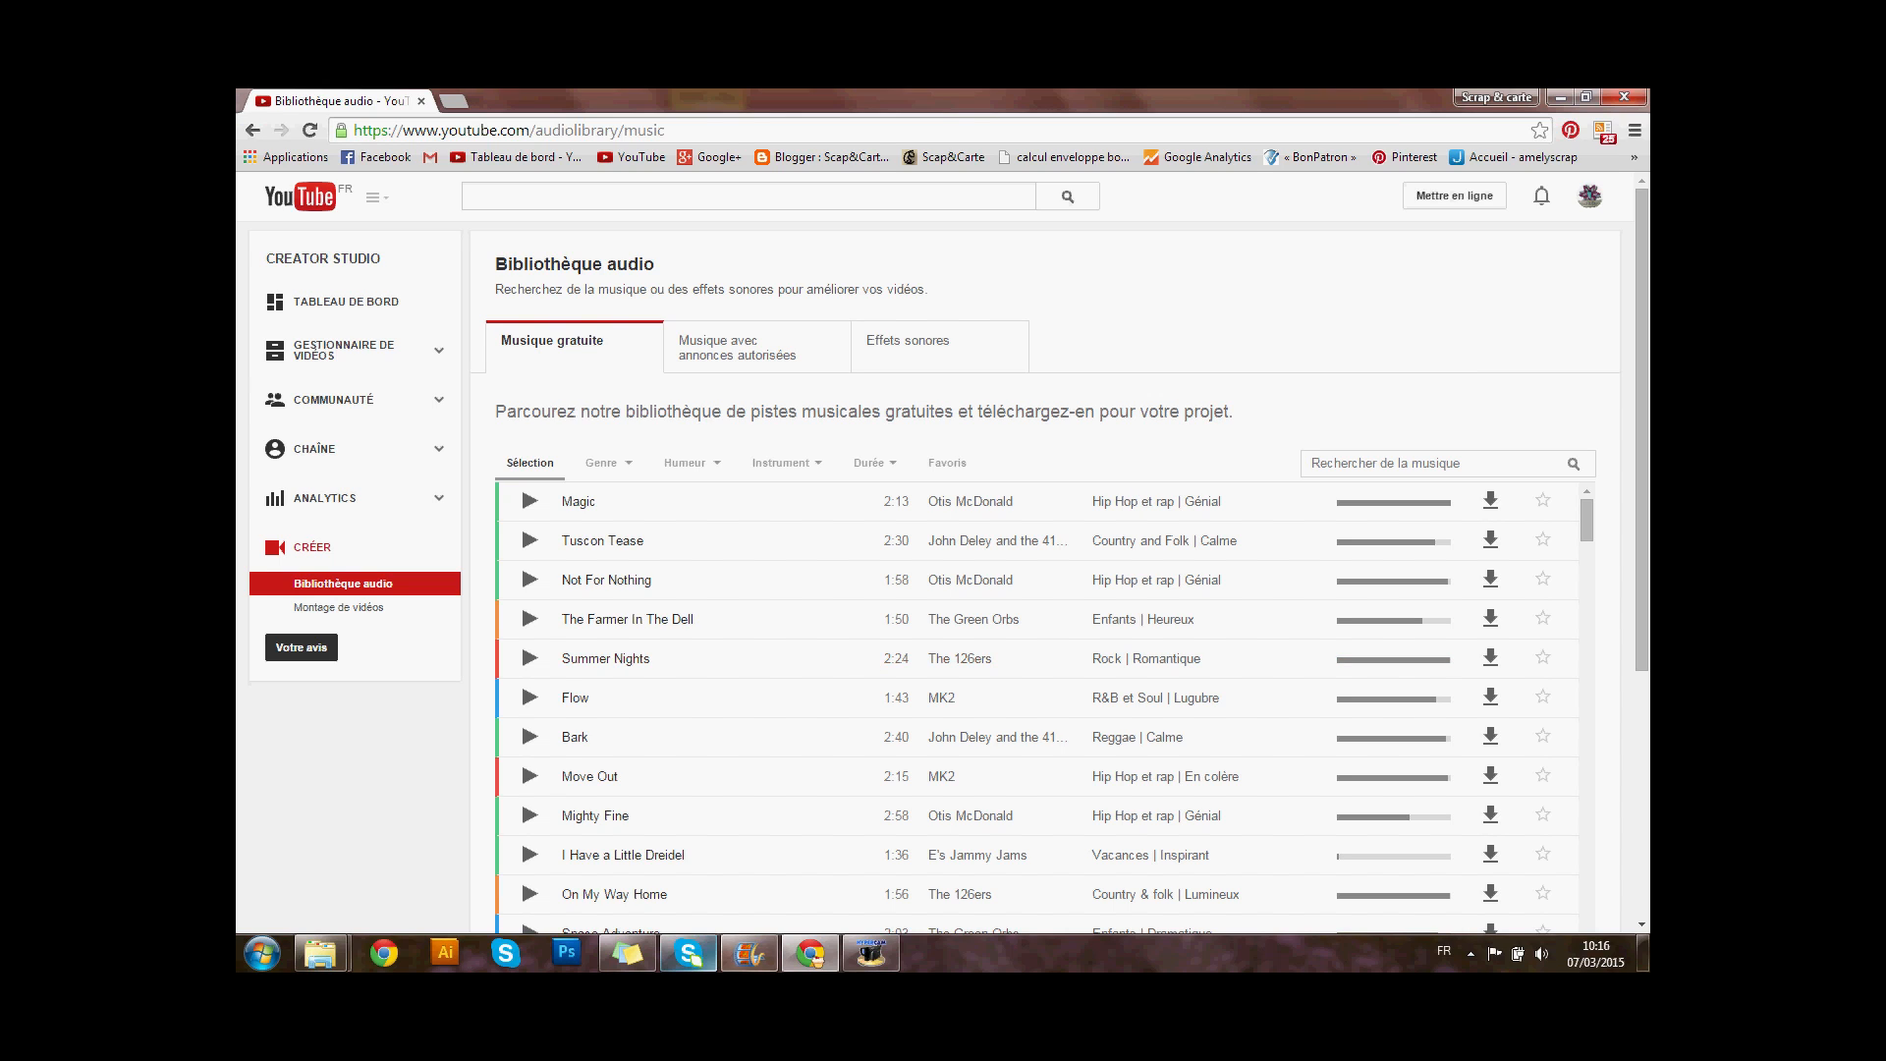
- Switch back to Movie Maker and add the Court_and_Page track from the PC as the film's music
{"action": "mouse_move", "coordinate": [754, 964]}
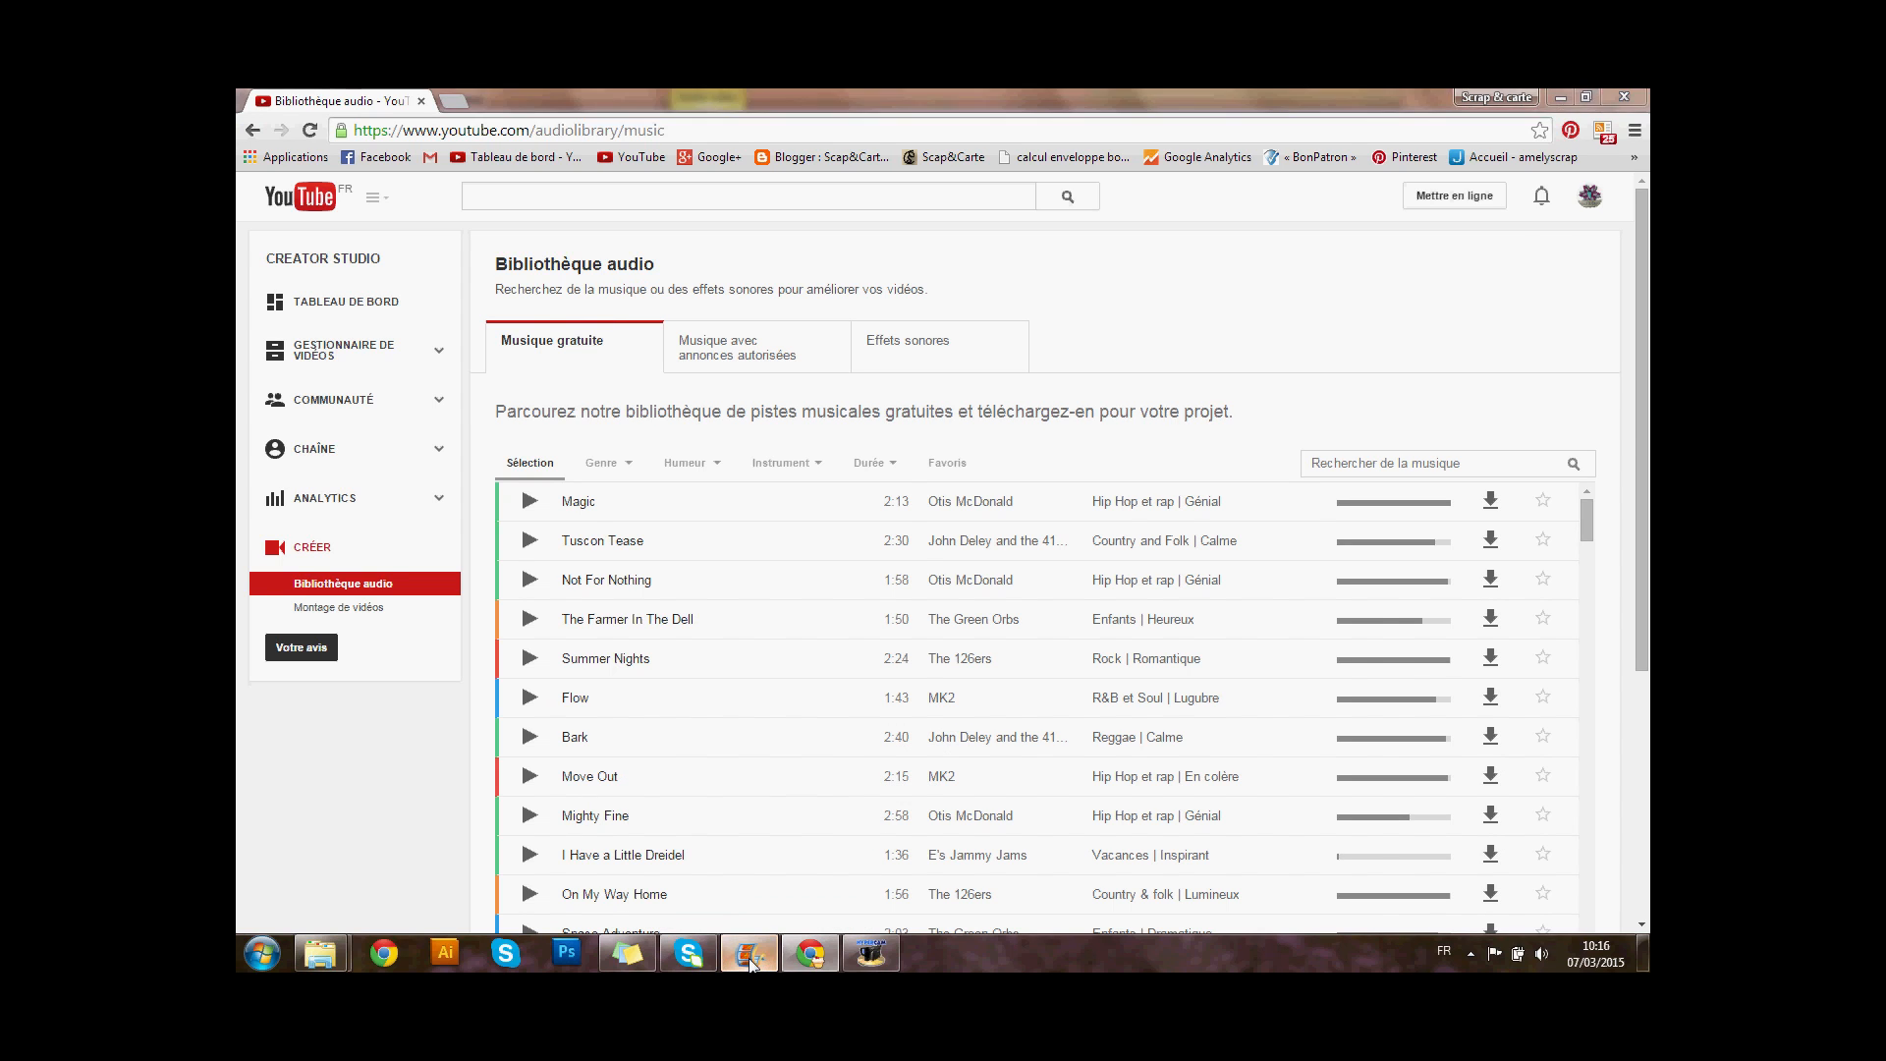
{"action": "left_click", "coordinate": [749, 965]}
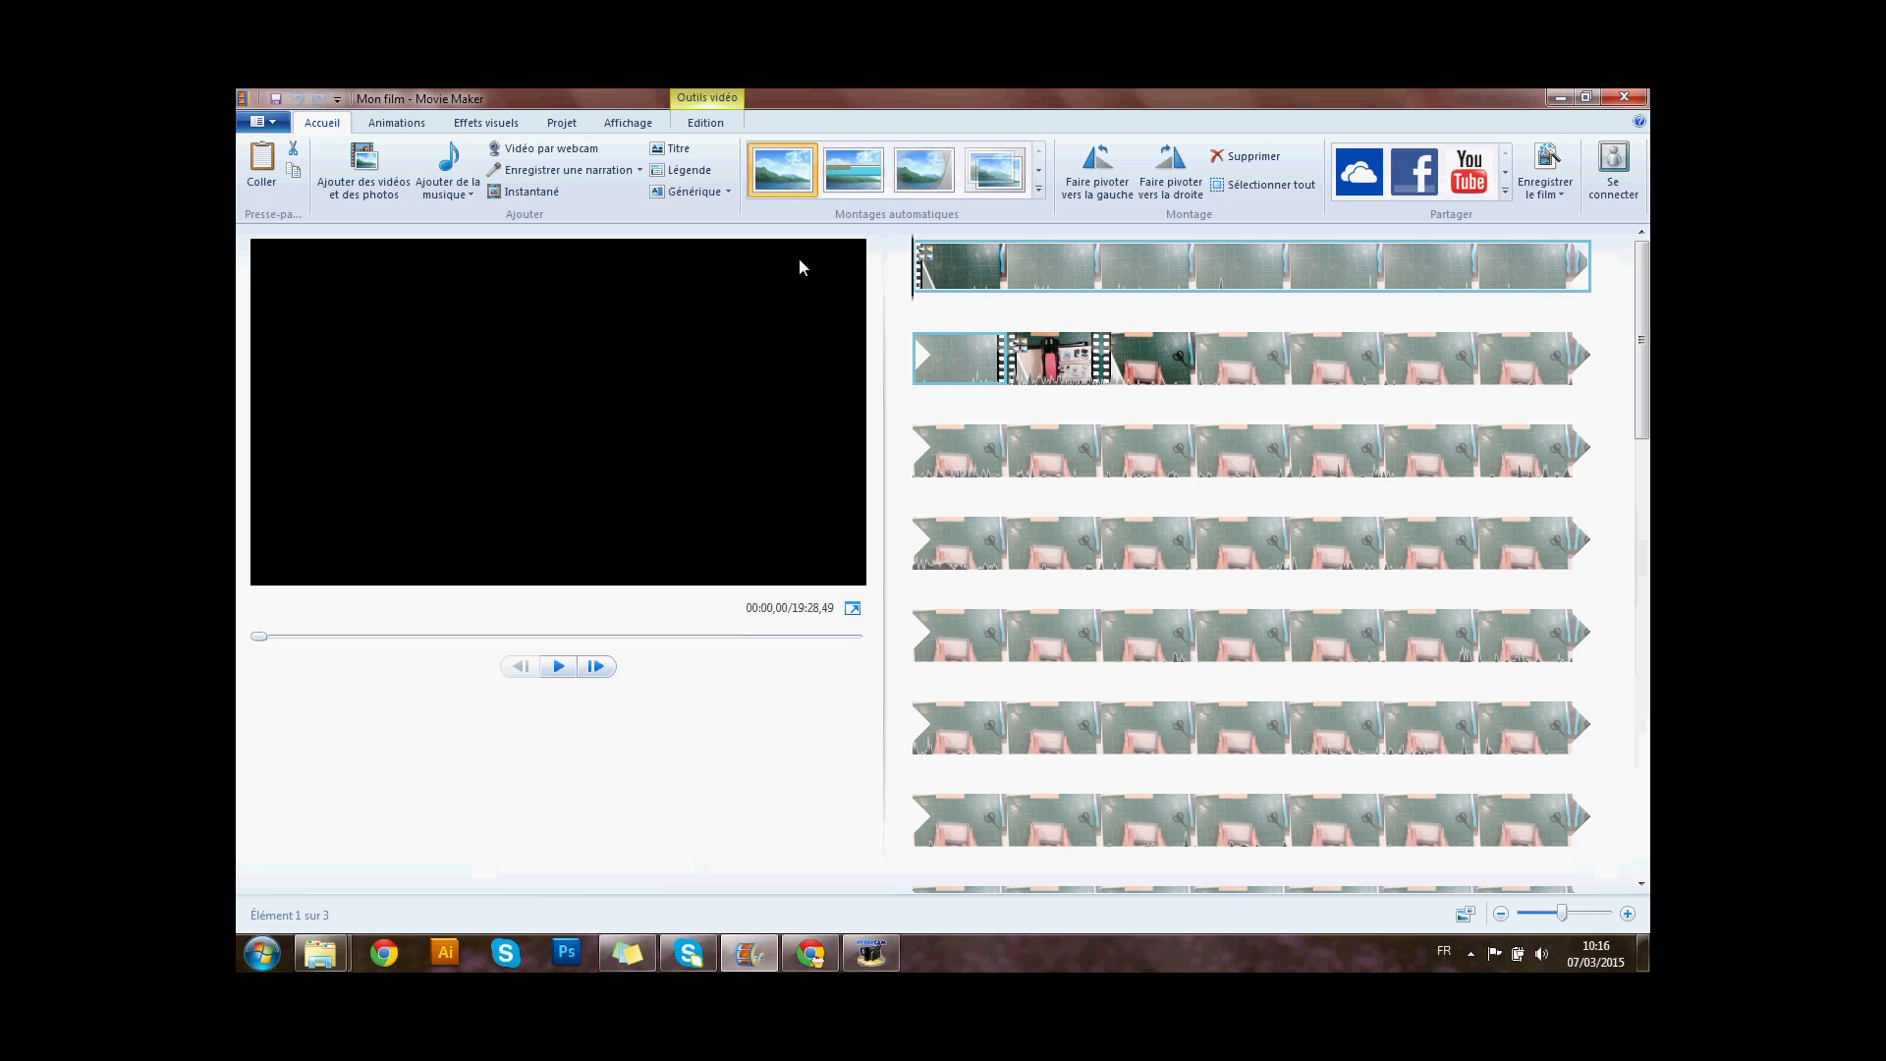
{"action": "left_click", "coordinate": [447, 197]}
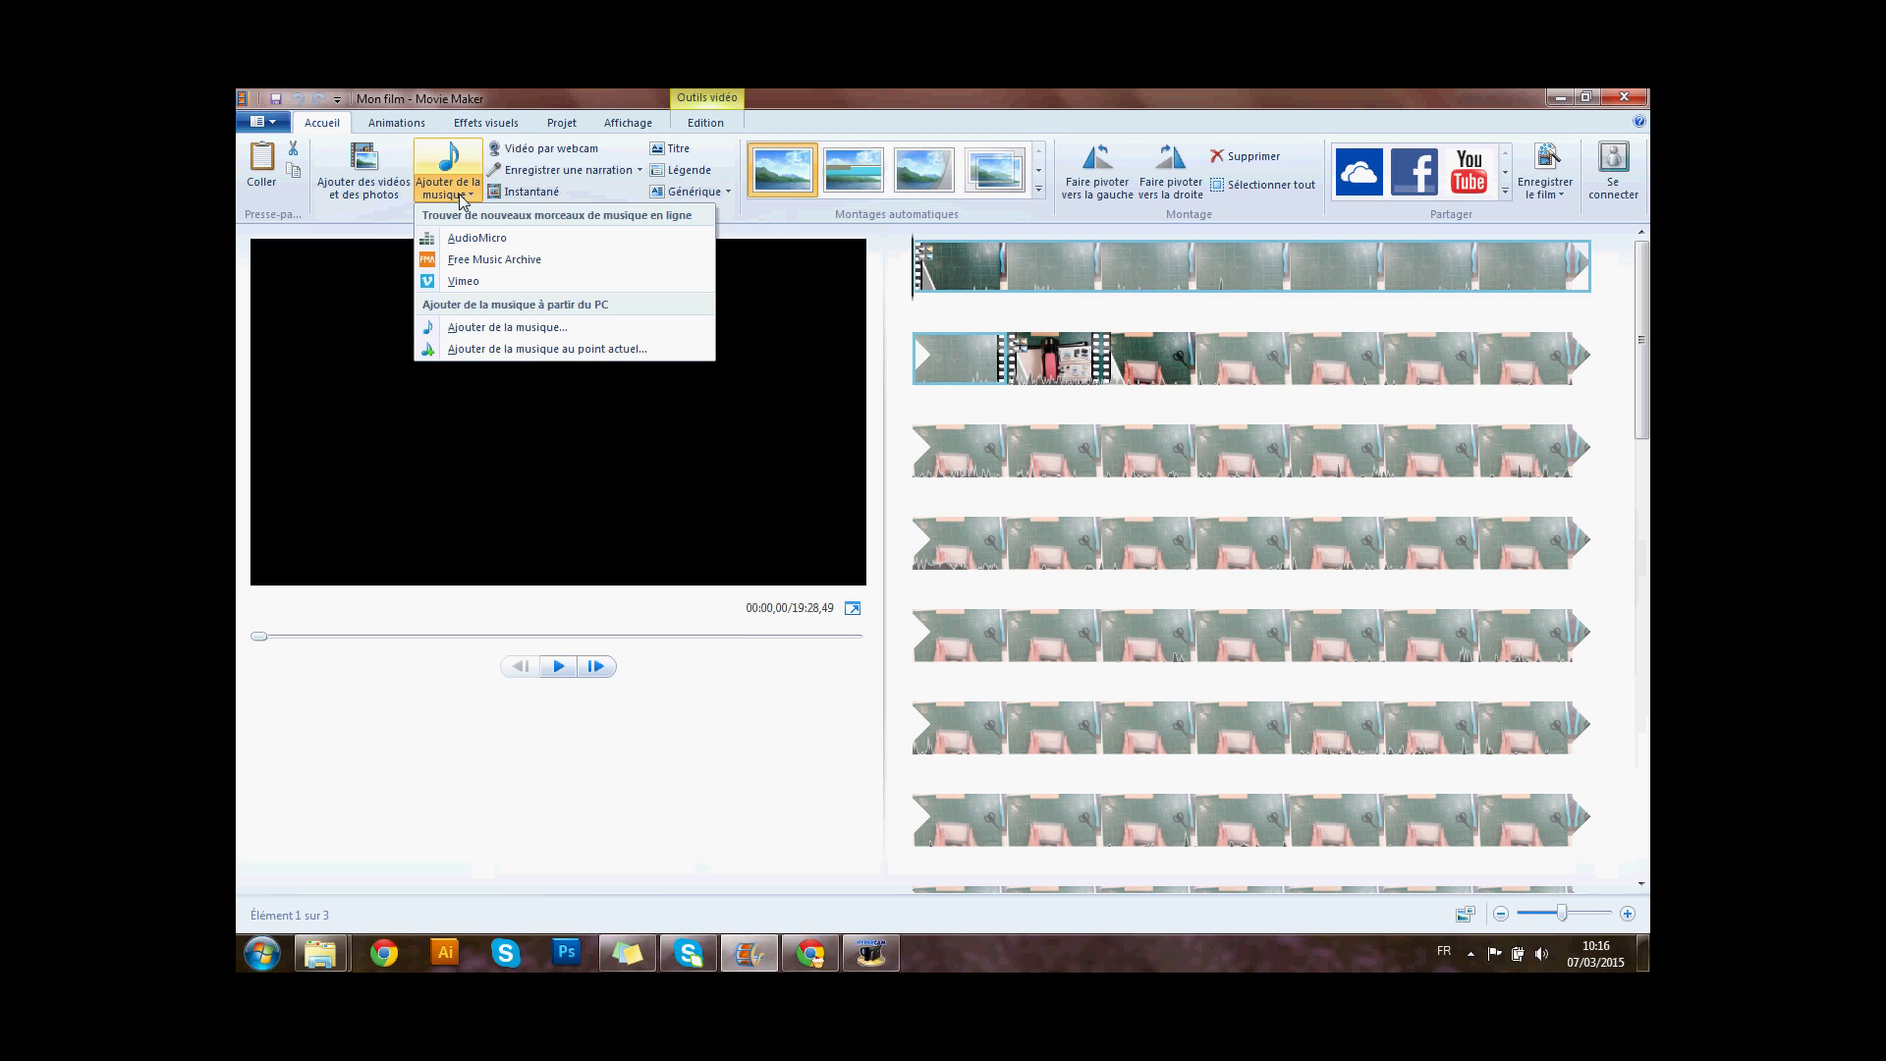
{"action": "left_click", "coordinate": [511, 334]}
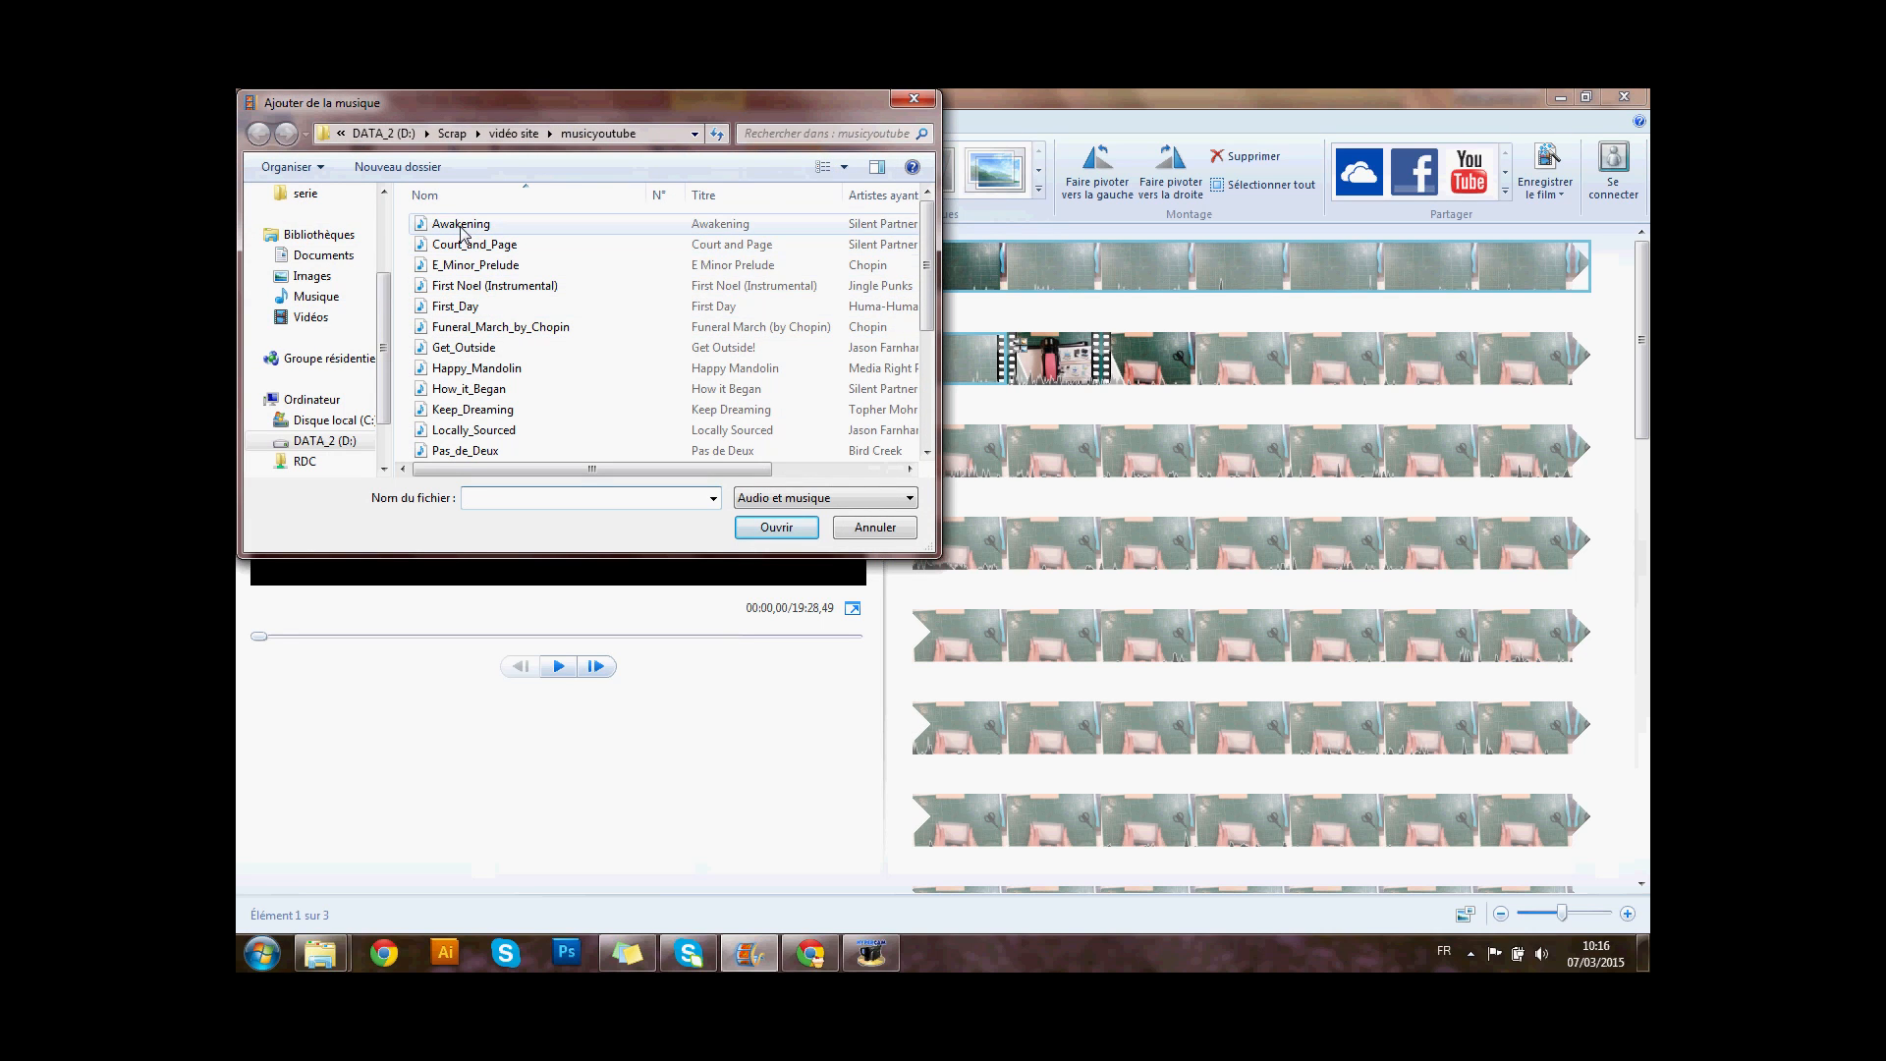
{"action": "left_click", "coordinate": [476, 246]}
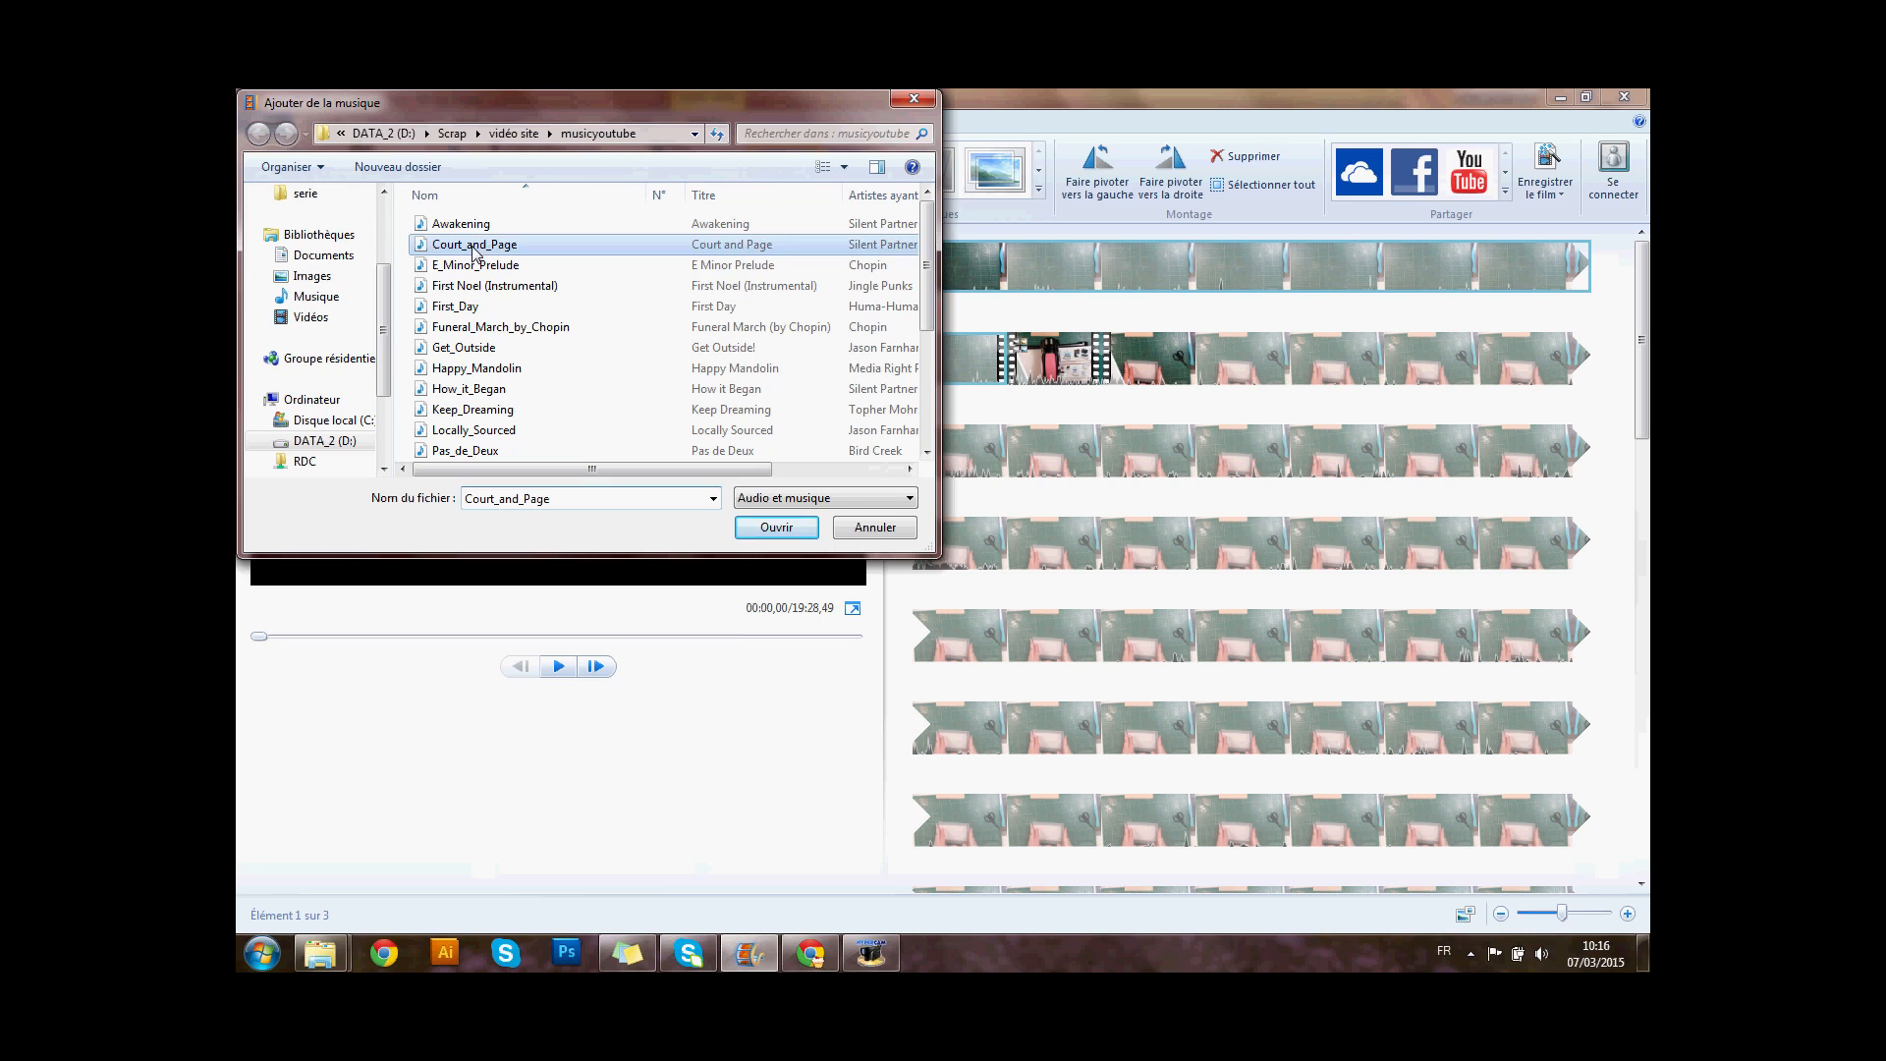
{"action": "left_click", "coordinate": [775, 536]}
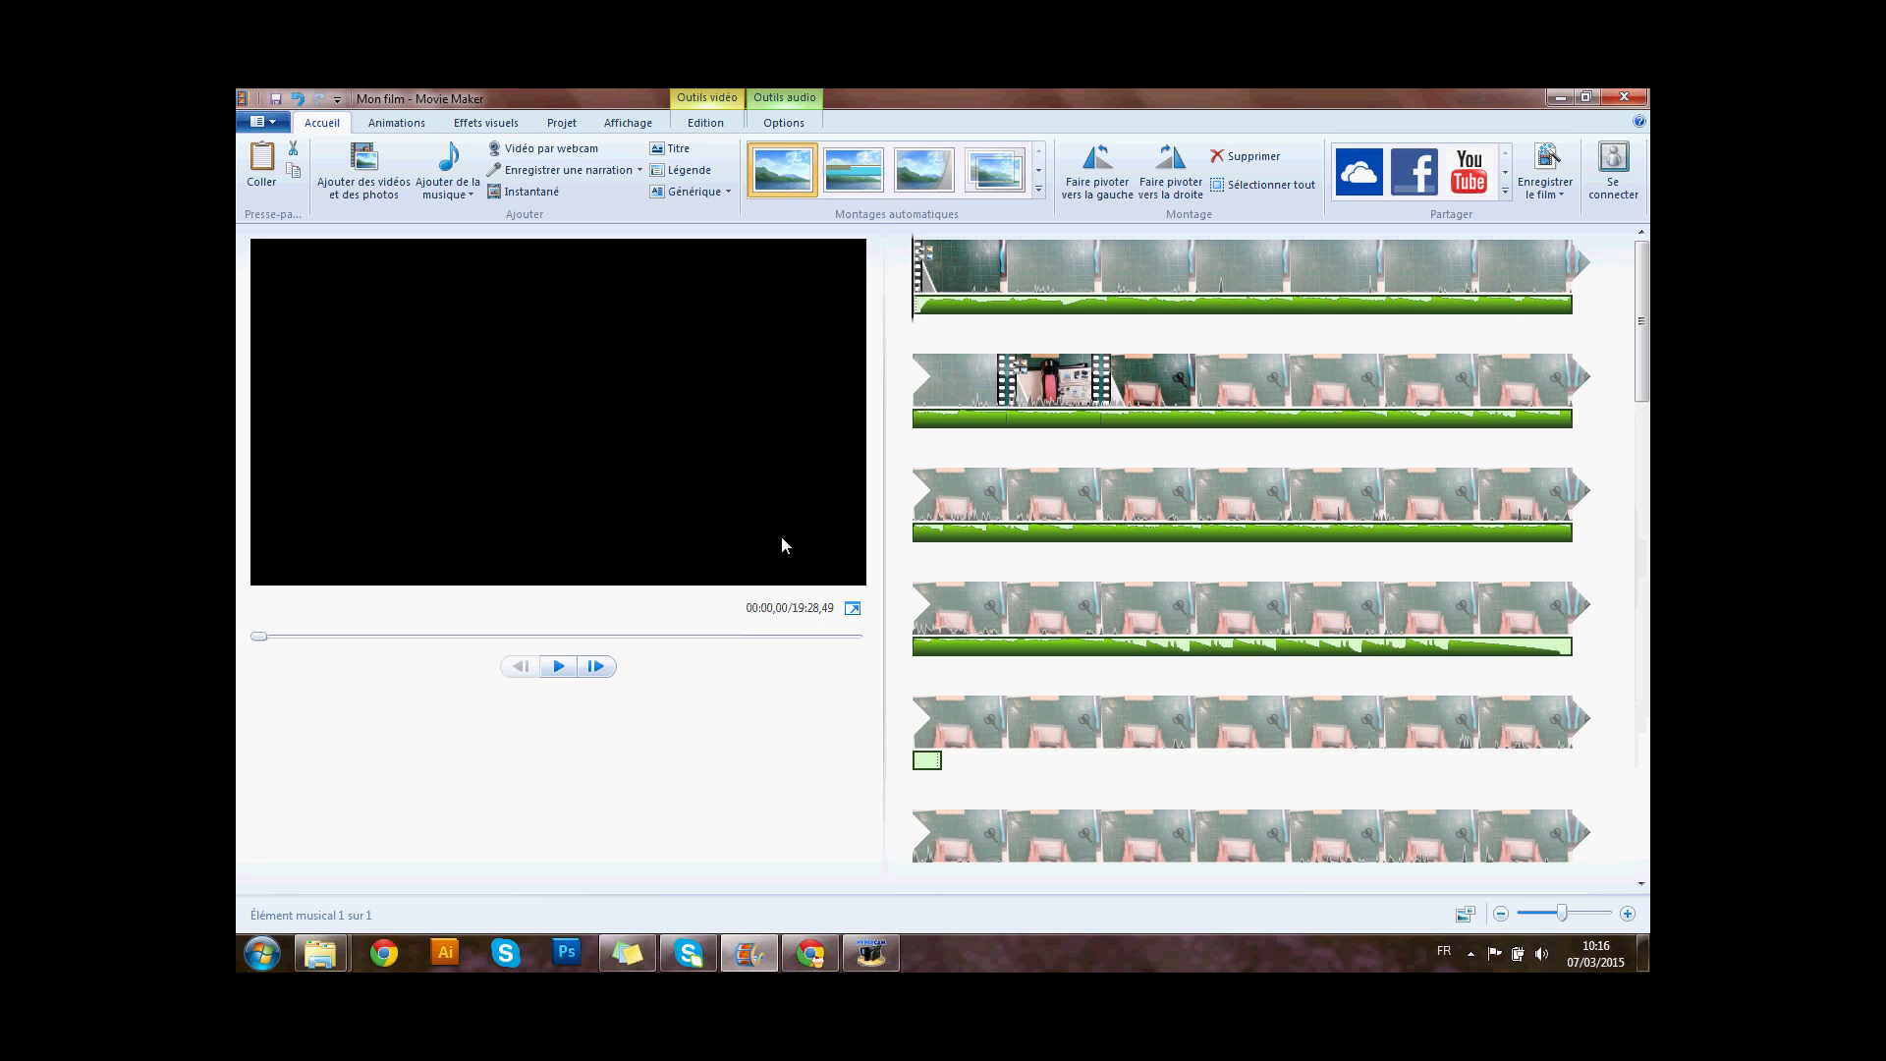
- Preview the first seconds of the film with the added music, and pause playback
{"action": "left_click", "coordinate": [557, 668]}
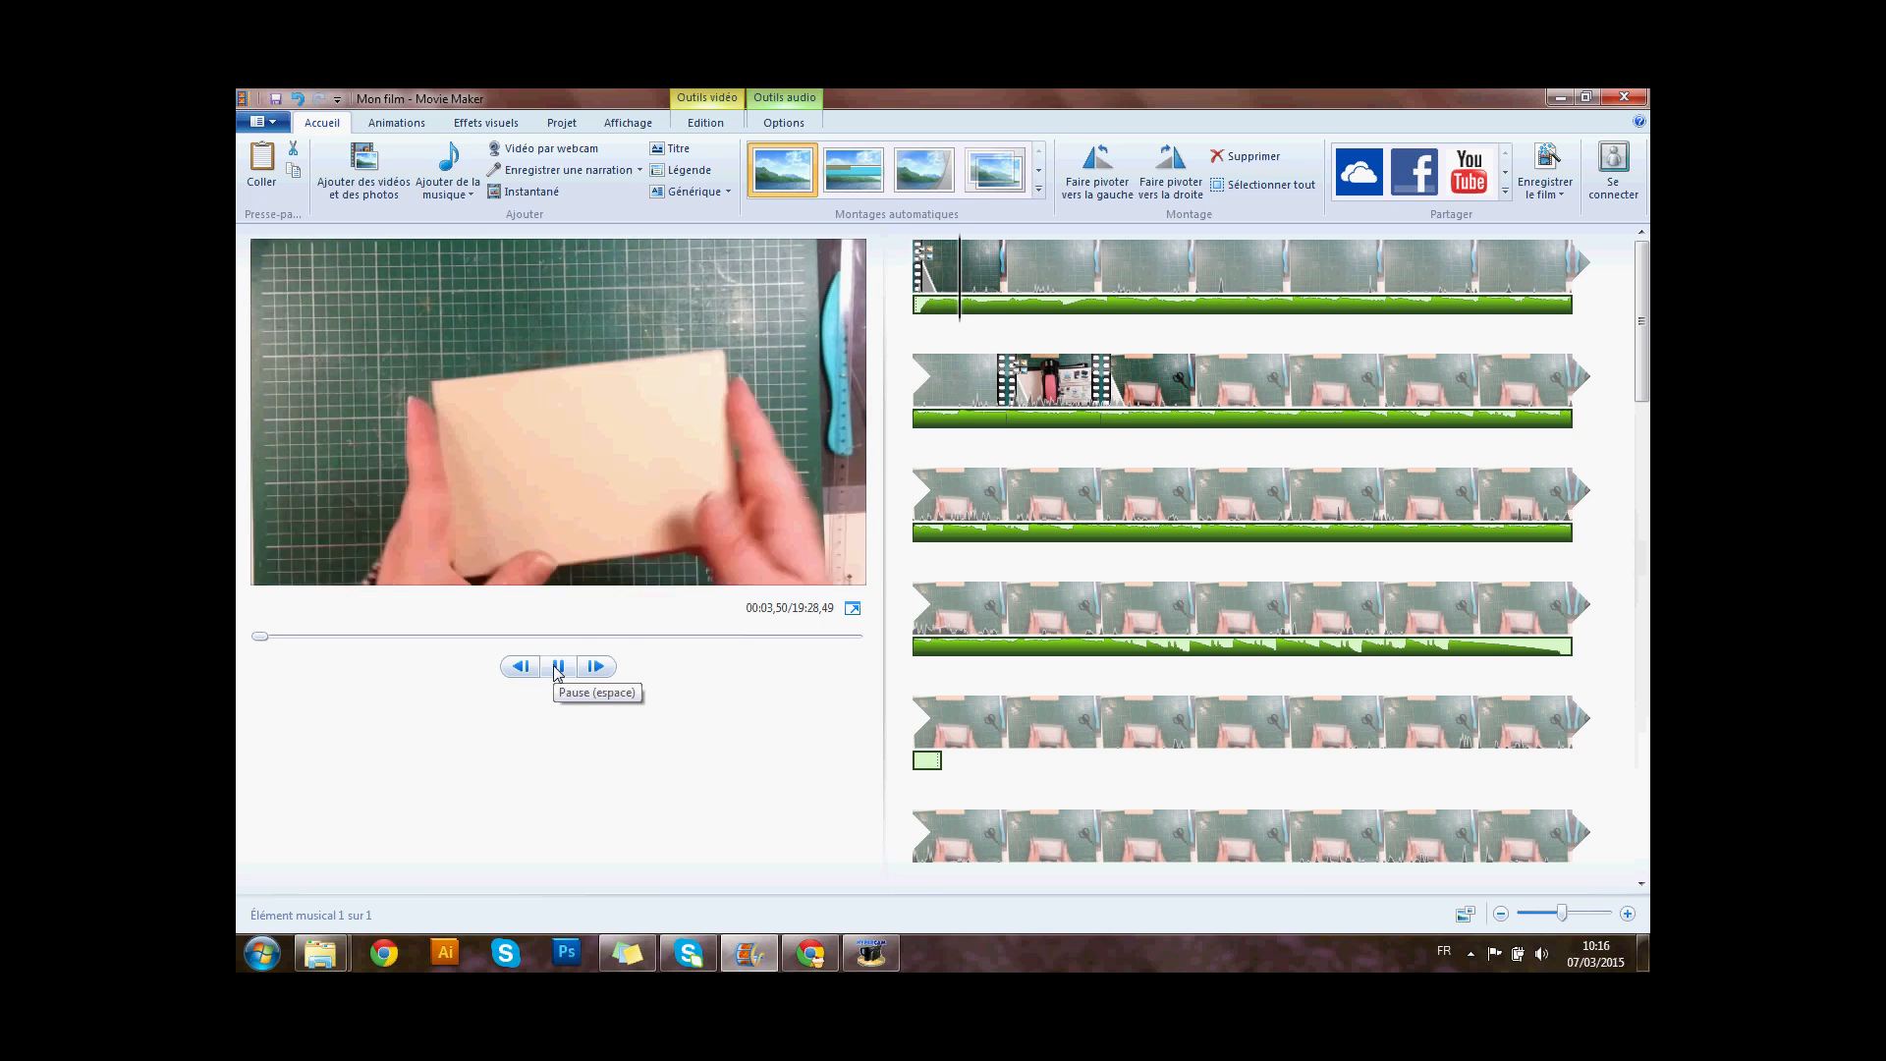
{"action": "left_click", "coordinate": [557, 668]}
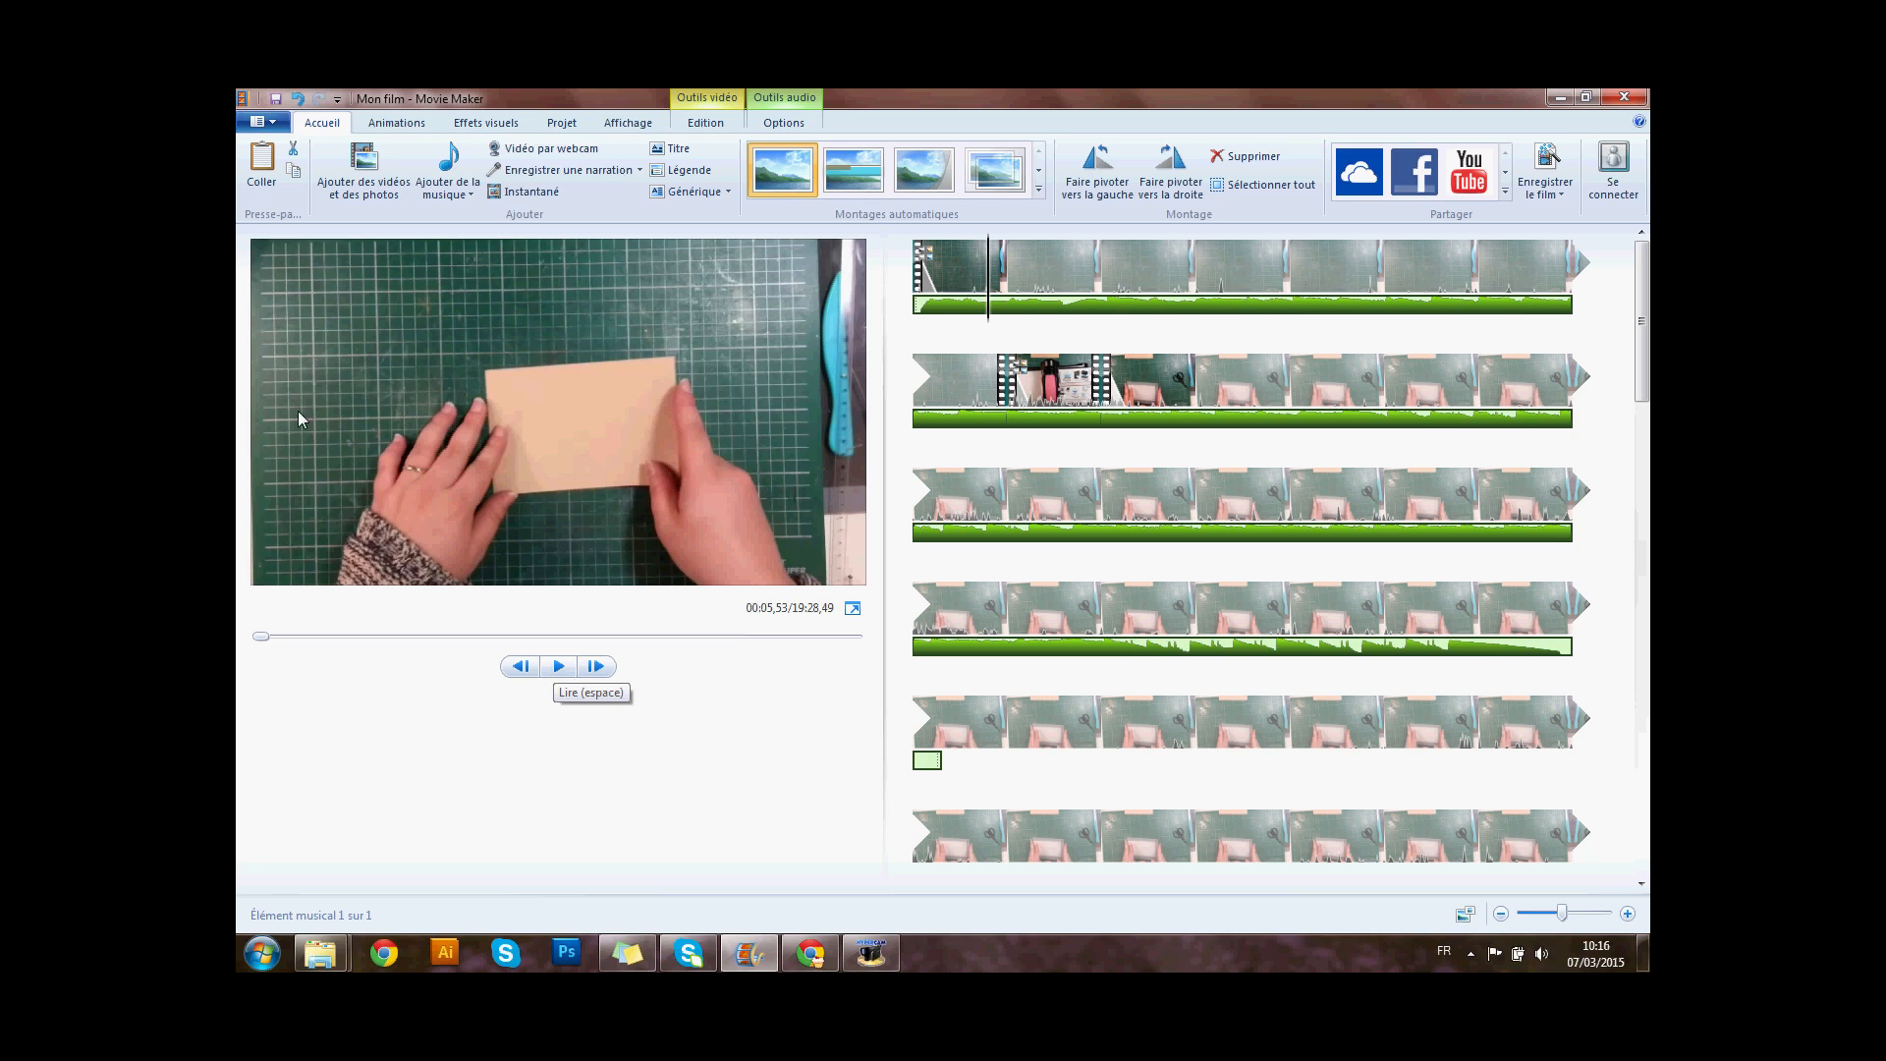
{"action": "left_click", "coordinate": [444, 194]}
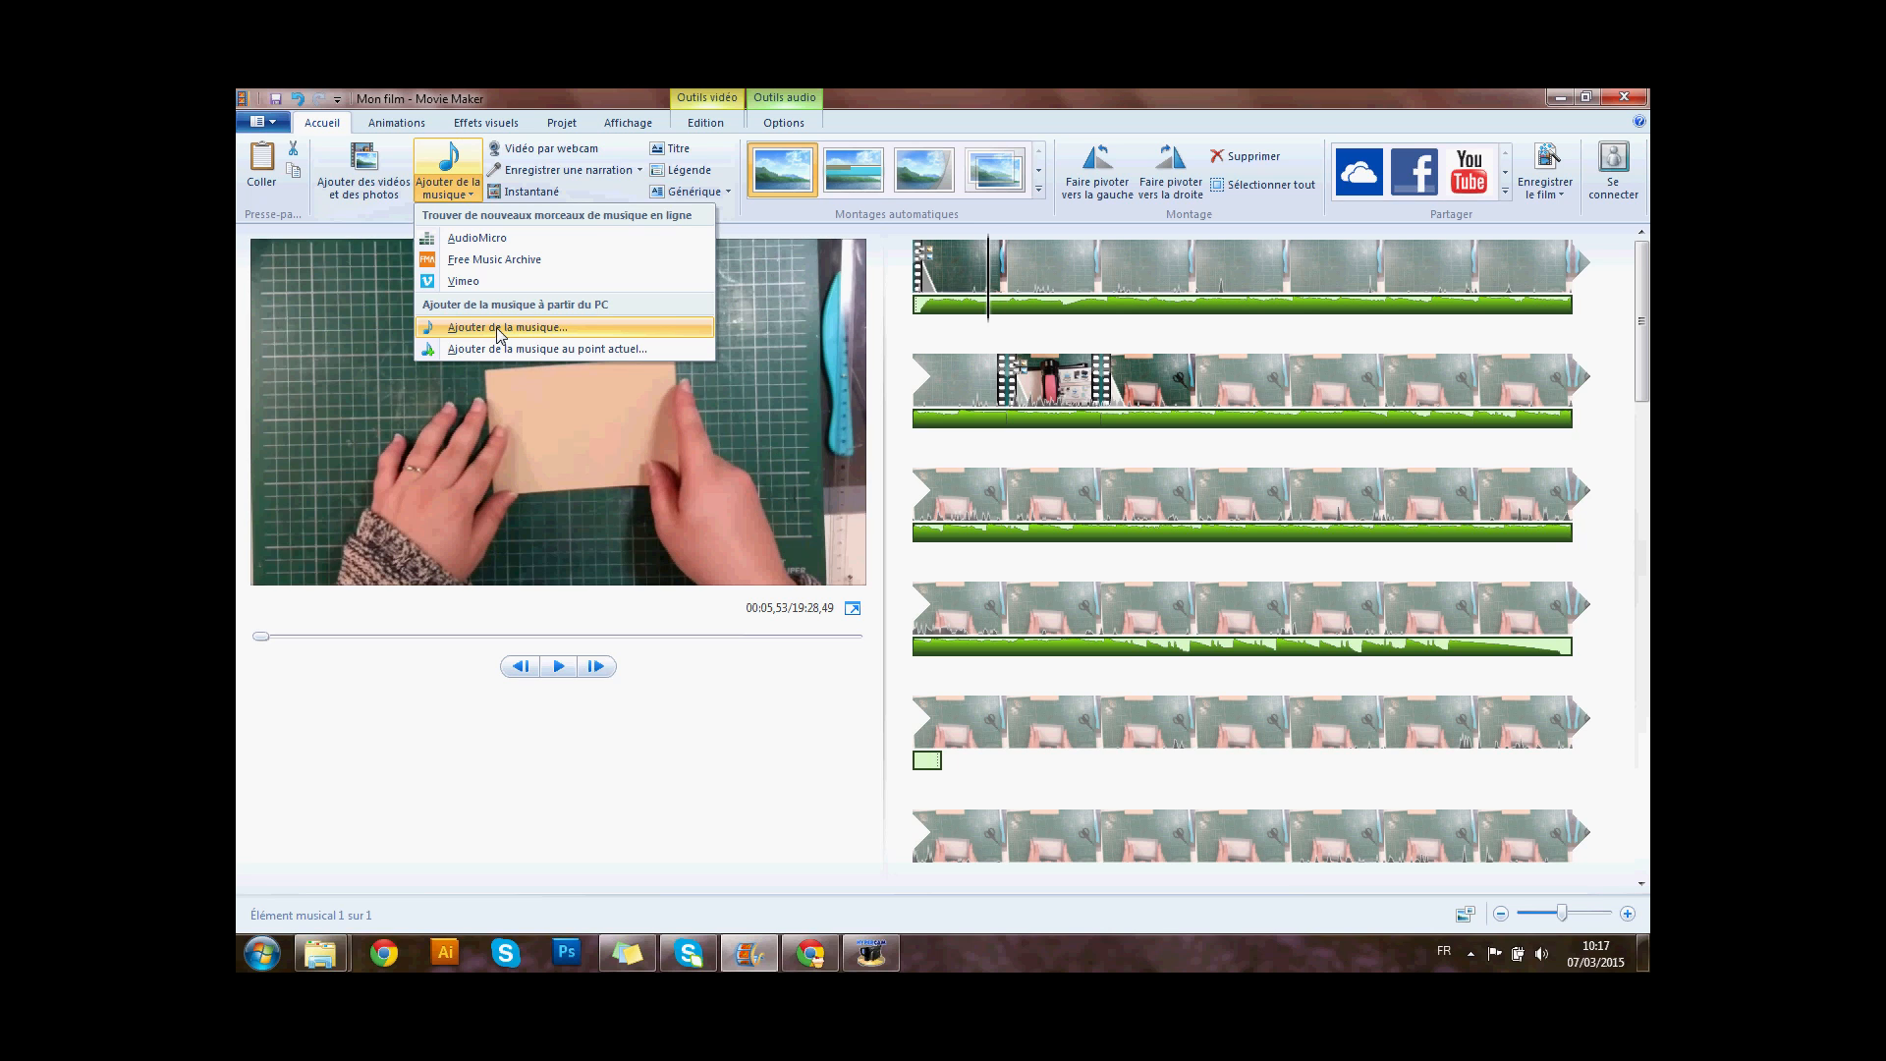
{"action": "left_click", "coordinate": [449, 162]}
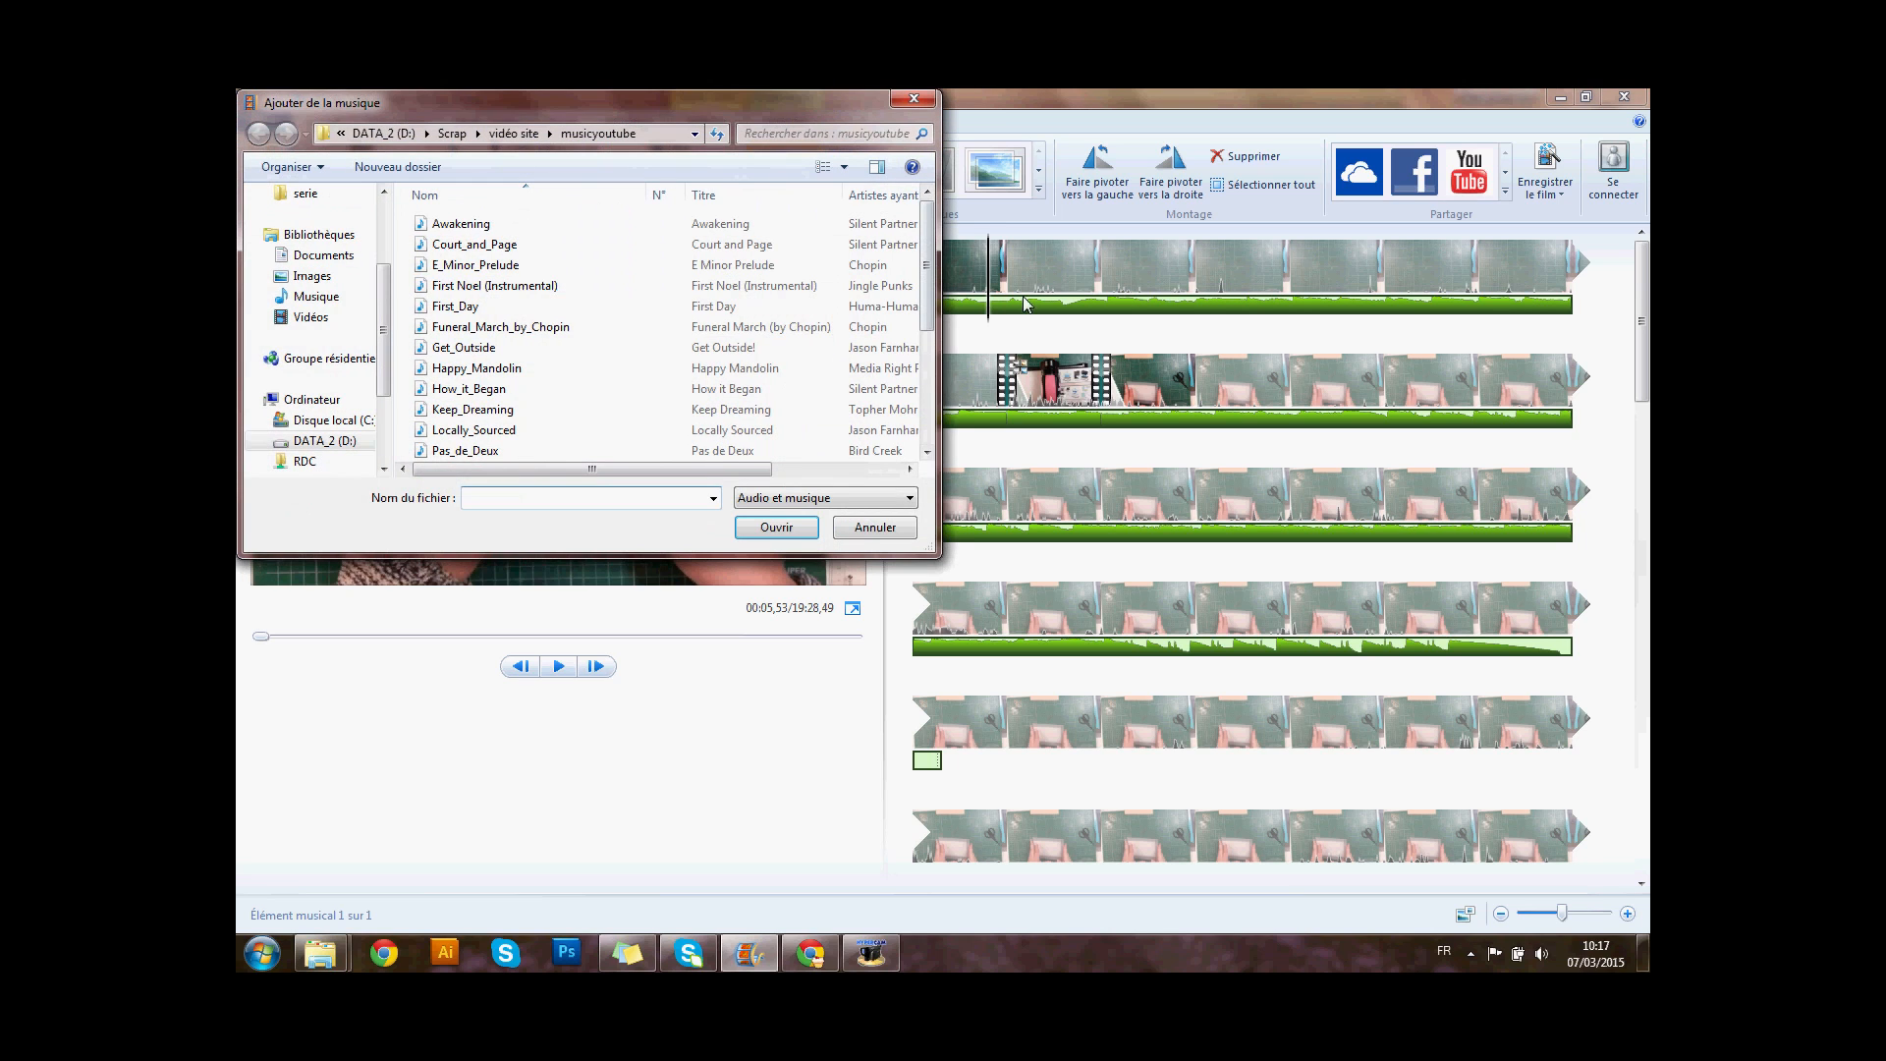
{"action": "left_click", "coordinate": [877, 525]}
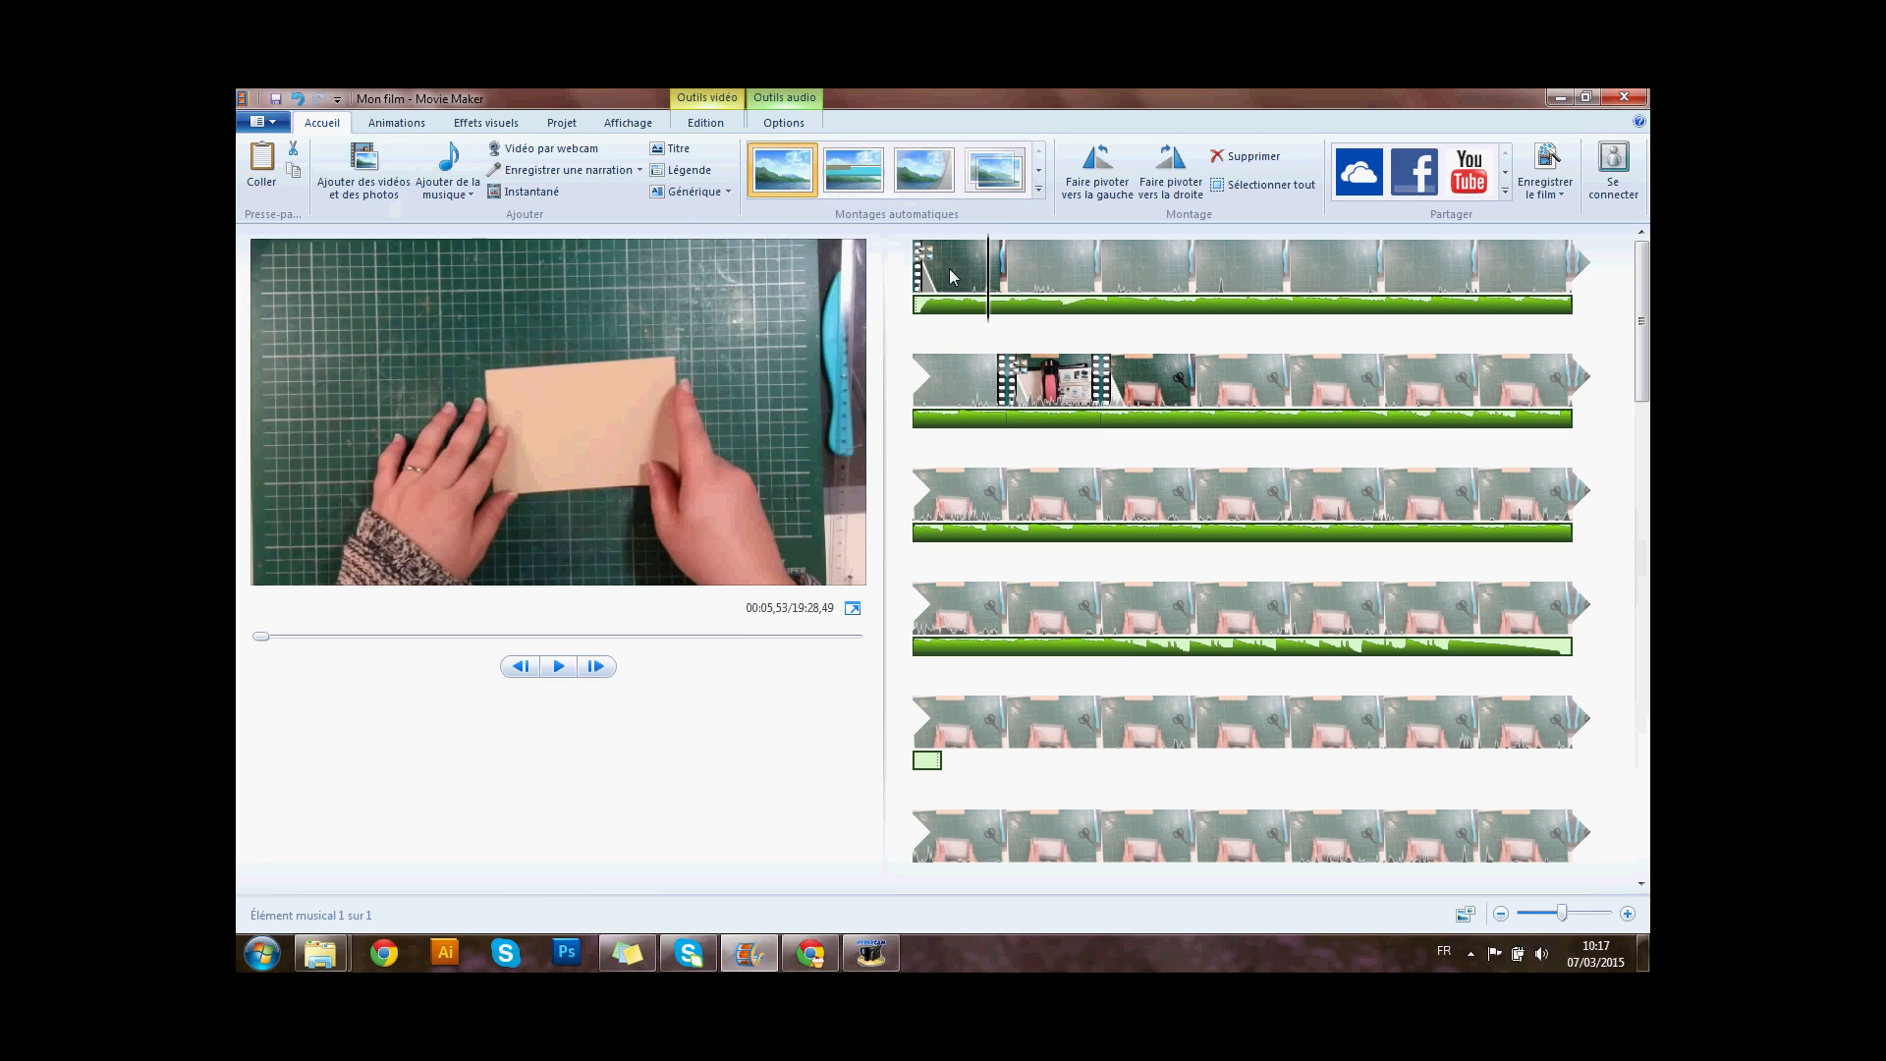
- Remove the Court_and_Page music from the film, with the playhead at the start of the timeline
{"action": "left_click", "coordinate": [903, 297]}
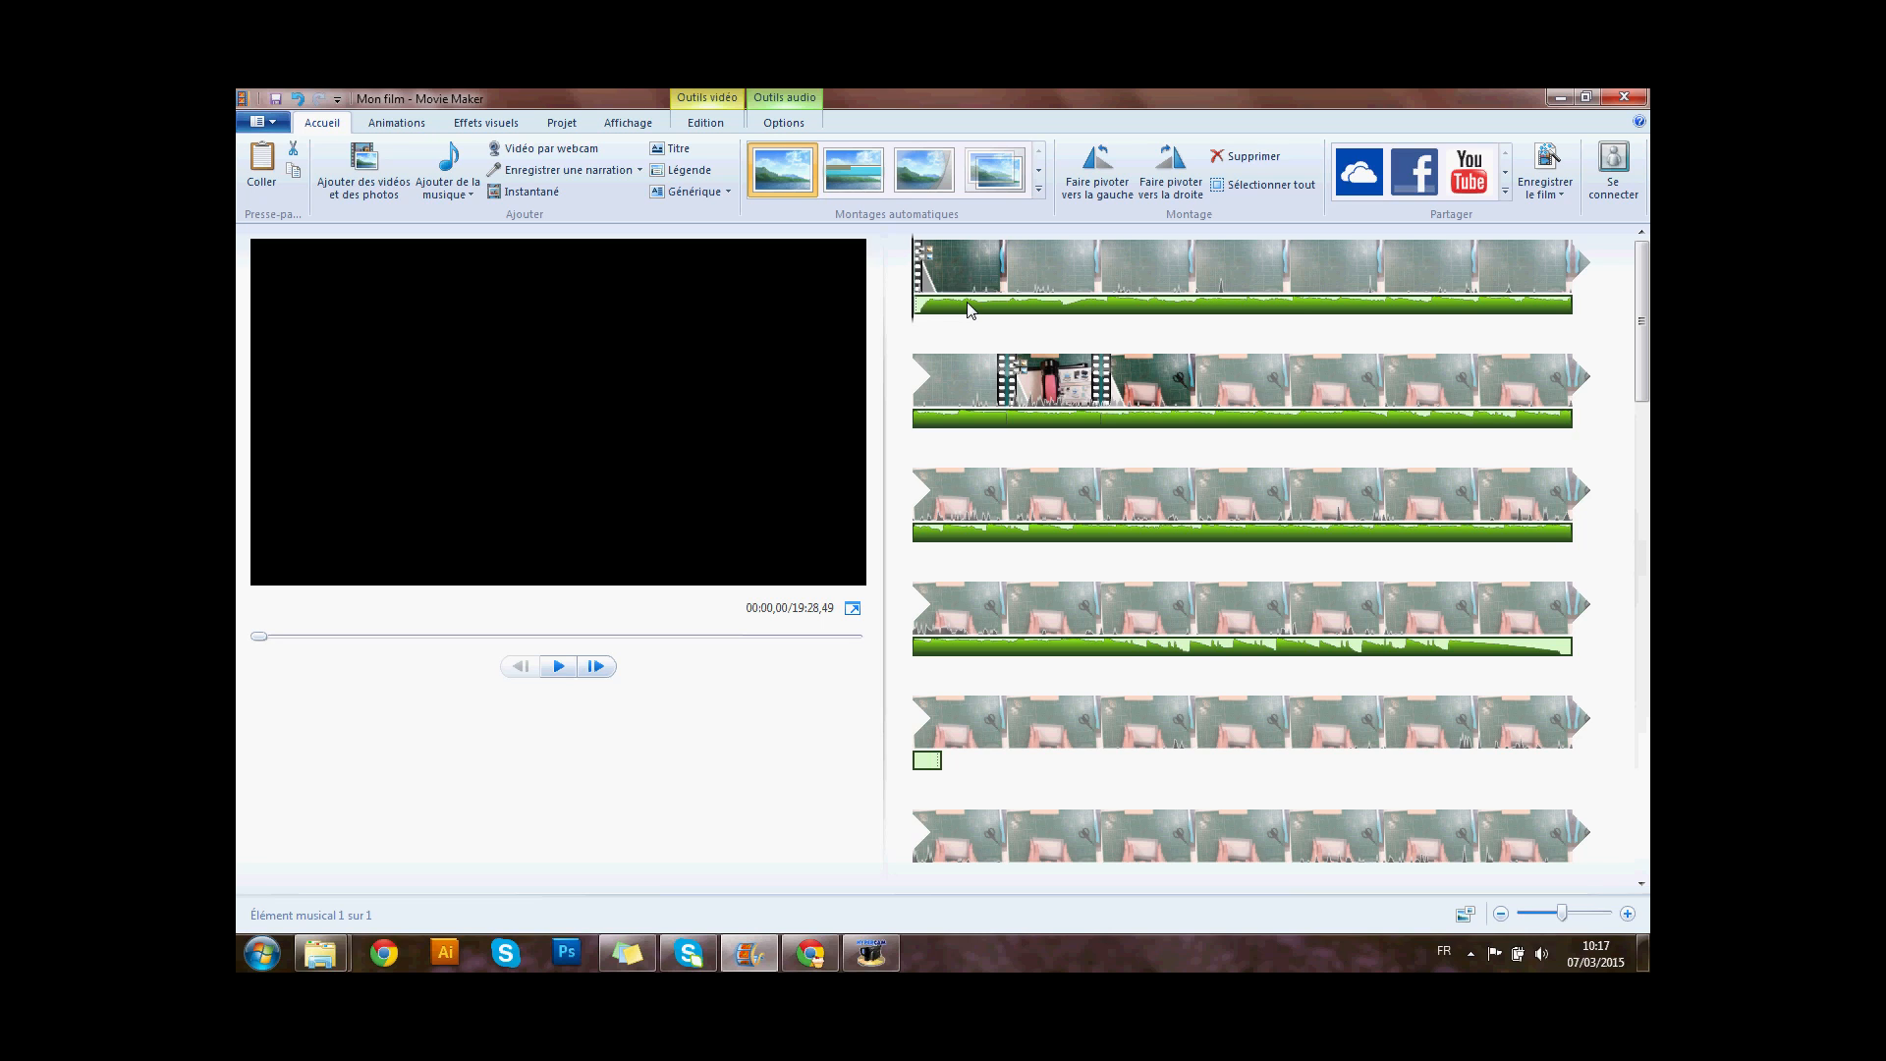
{"action": "key", "text": "Delete"}
- Try to add the E_Minor_Prelude track from the PC at about 2:45 in the film, and undo the addition
{"action": "left_click", "coordinate": [1009, 469]}
{"action": "left_click", "coordinate": [1103, 535]}
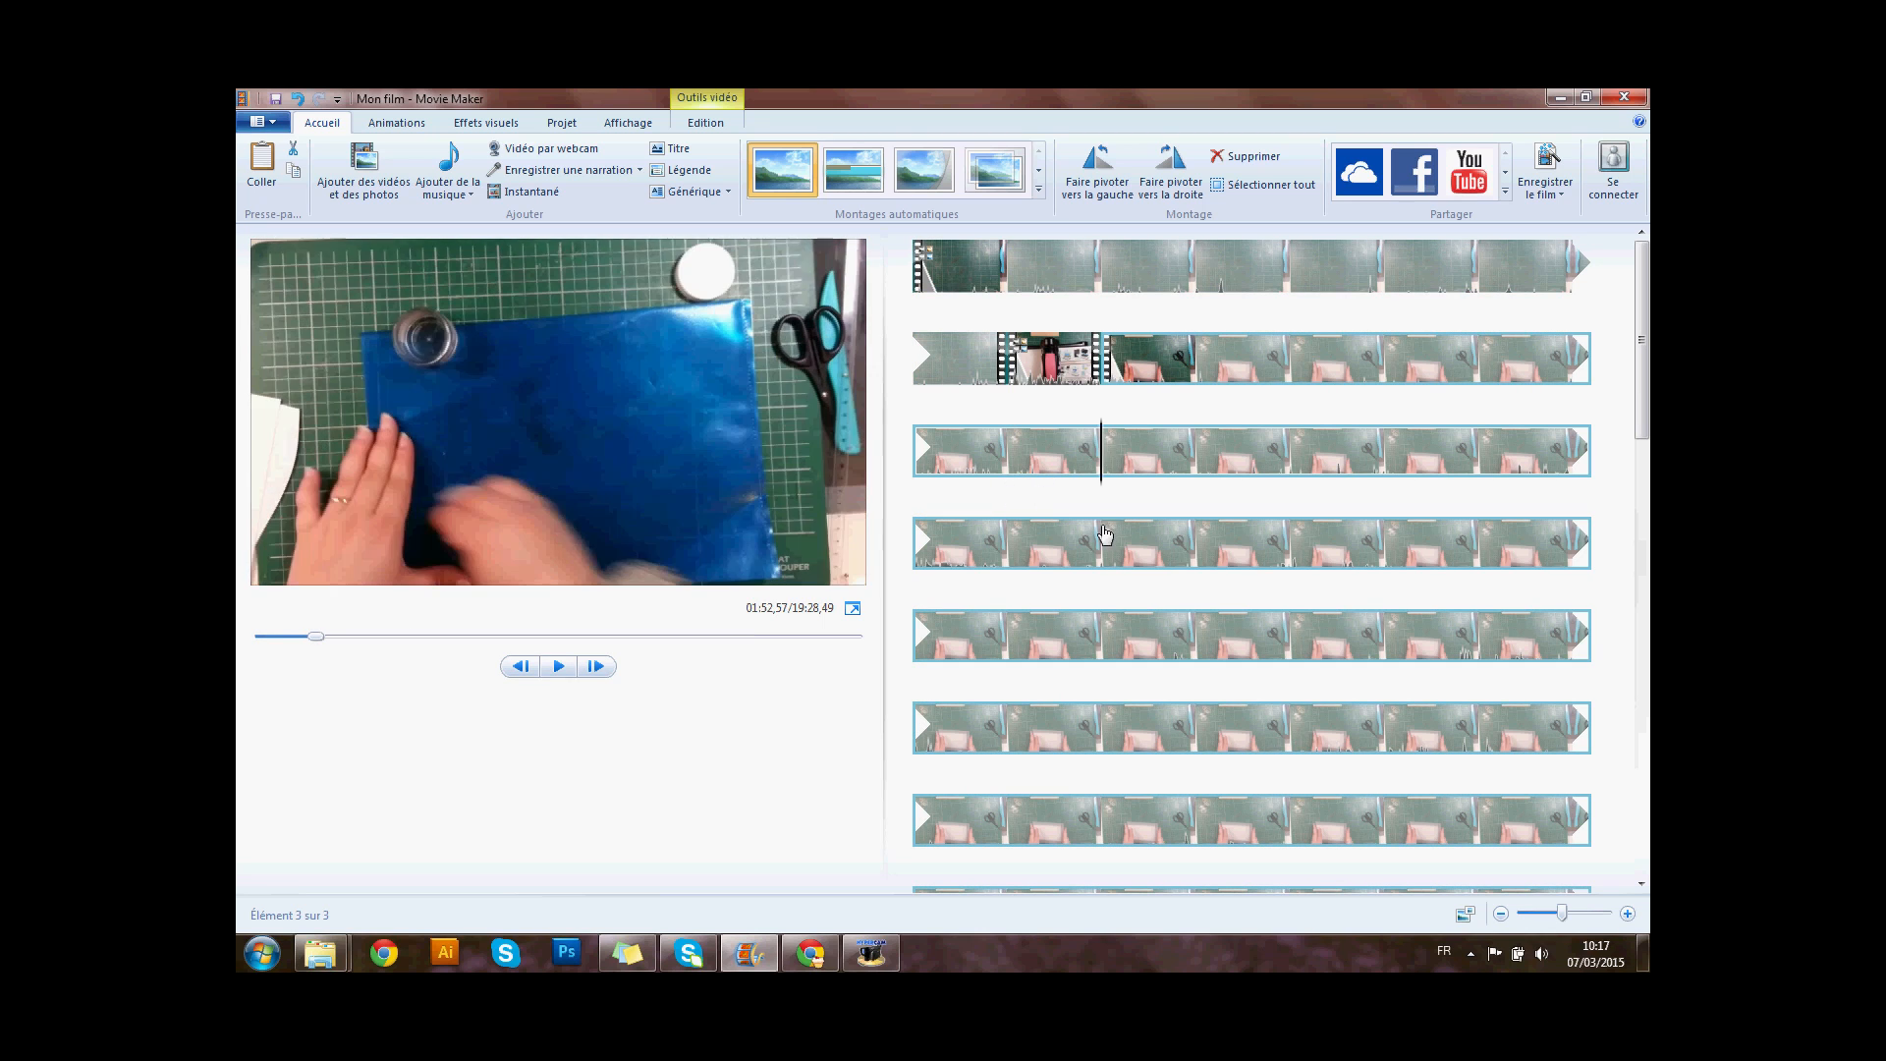
{"action": "left_click", "coordinate": [460, 193]}
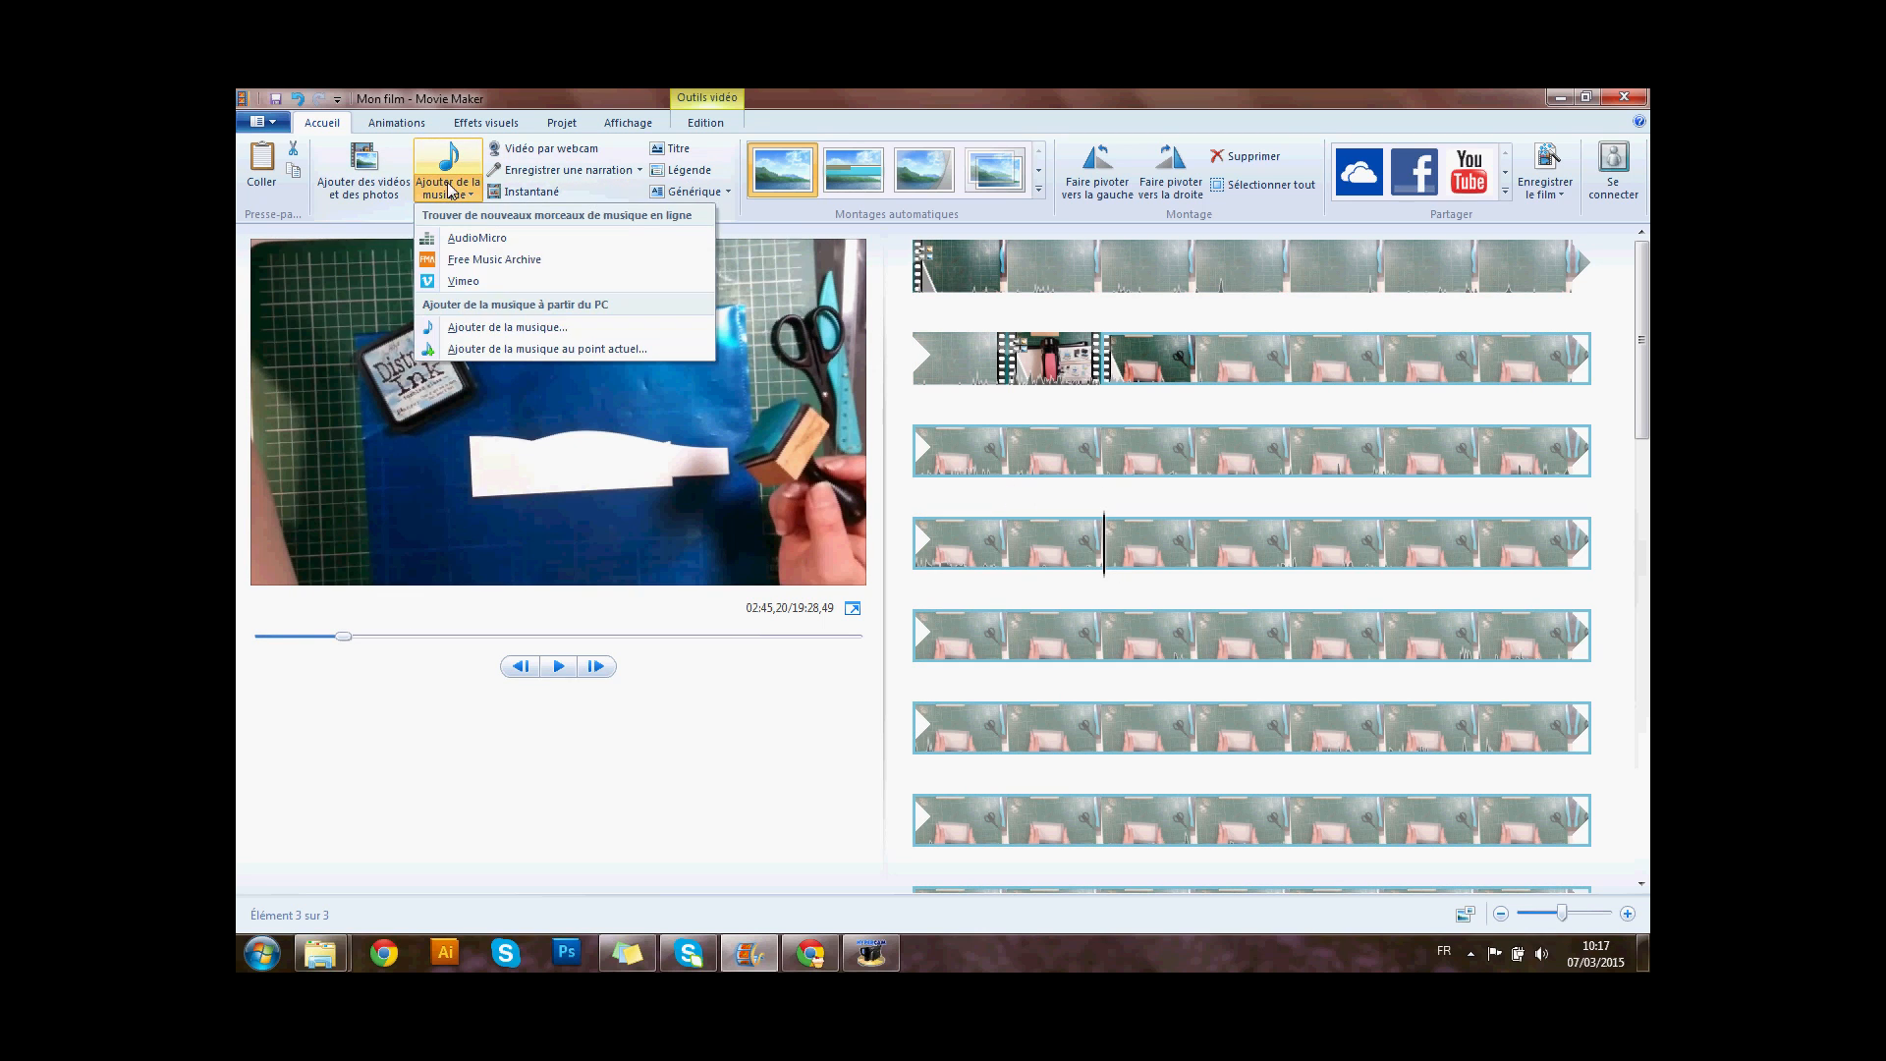
{"action": "left_click", "coordinate": [493, 344]}
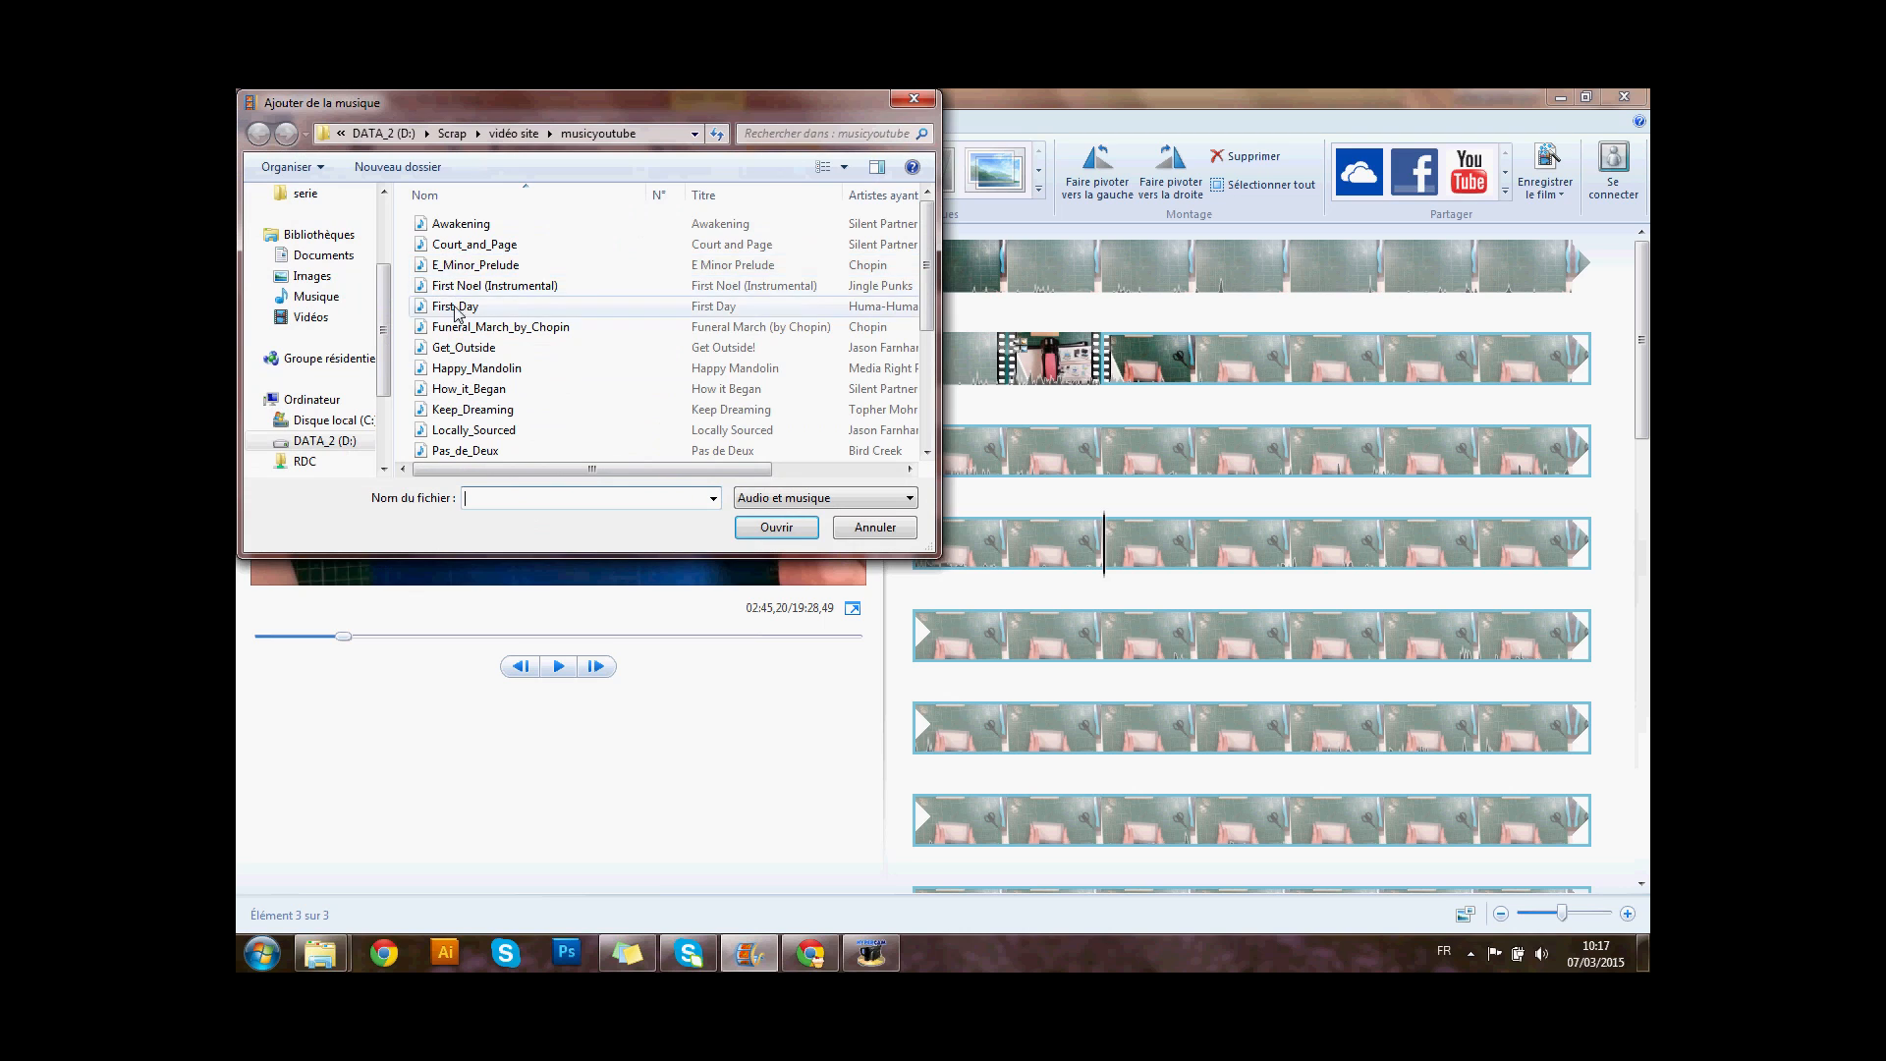
{"action": "left_click", "coordinate": [460, 266]}
{"action": "left_click", "coordinate": [757, 535]}
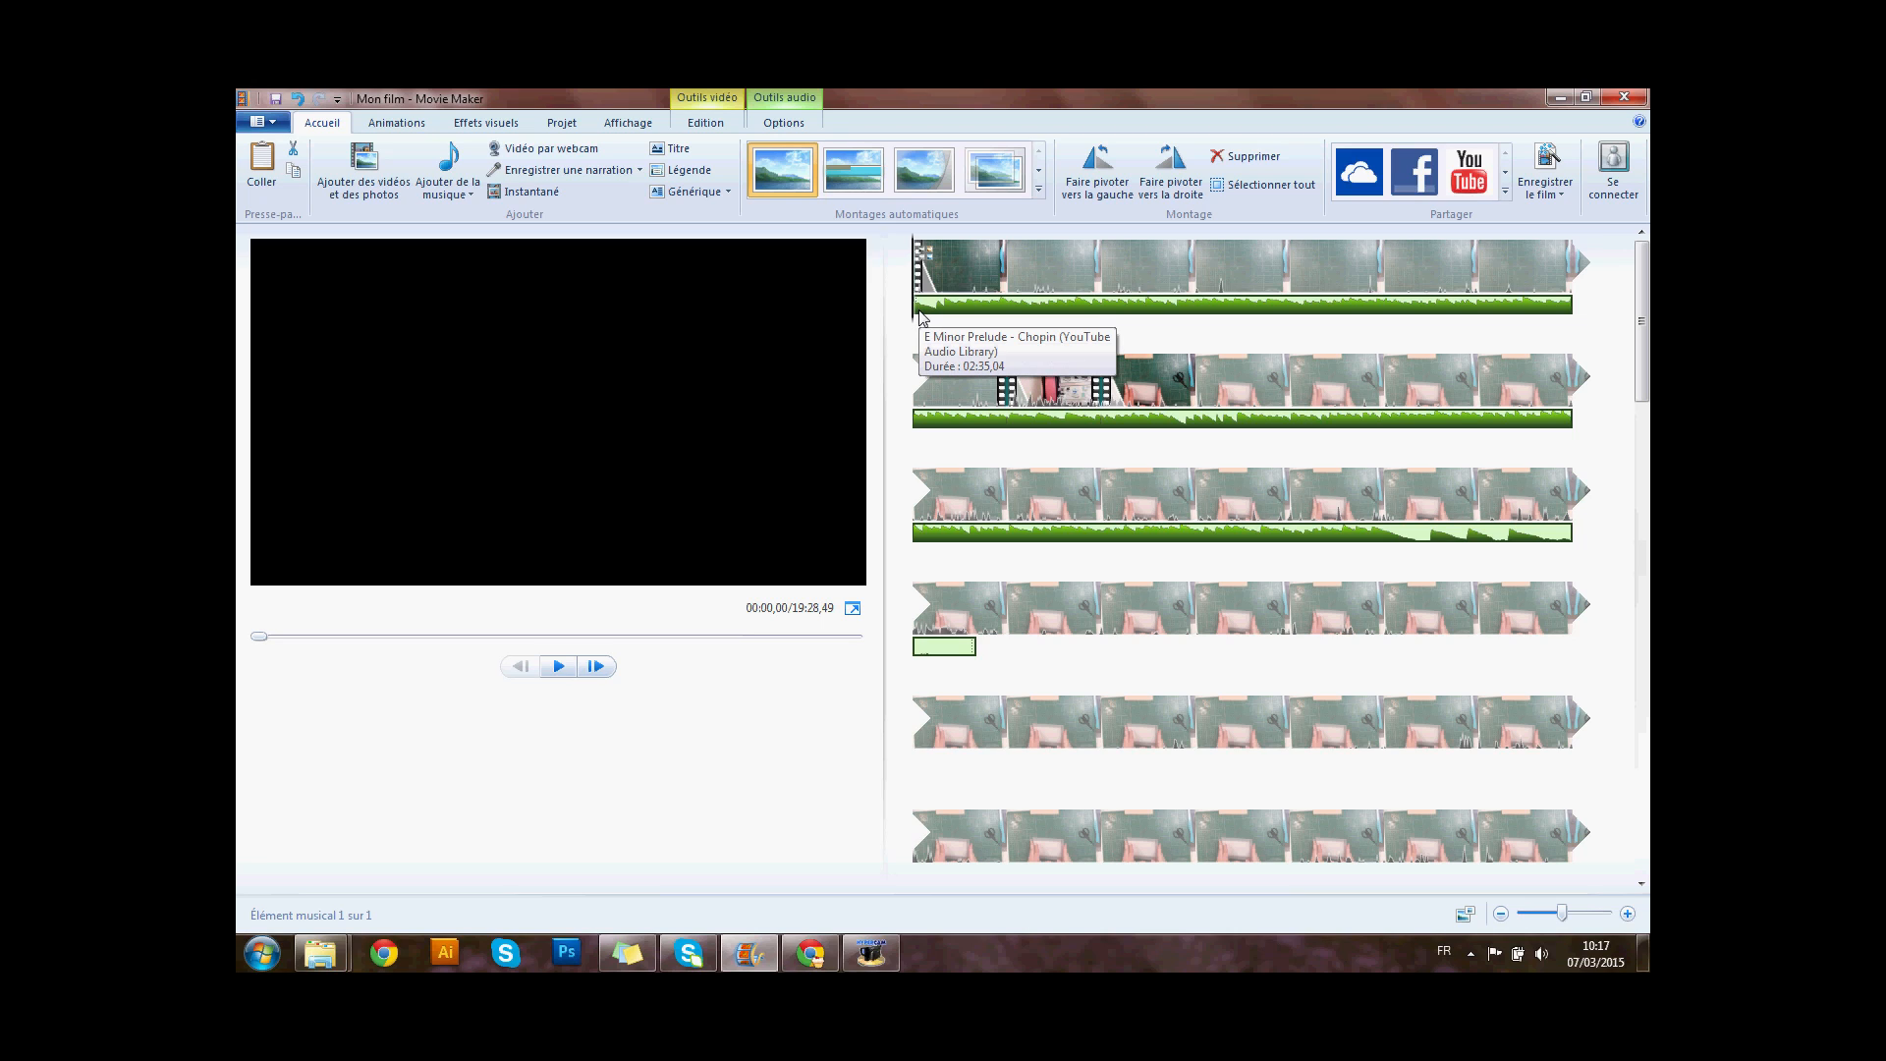
{"action": "key", "text": "ctrl+z"}
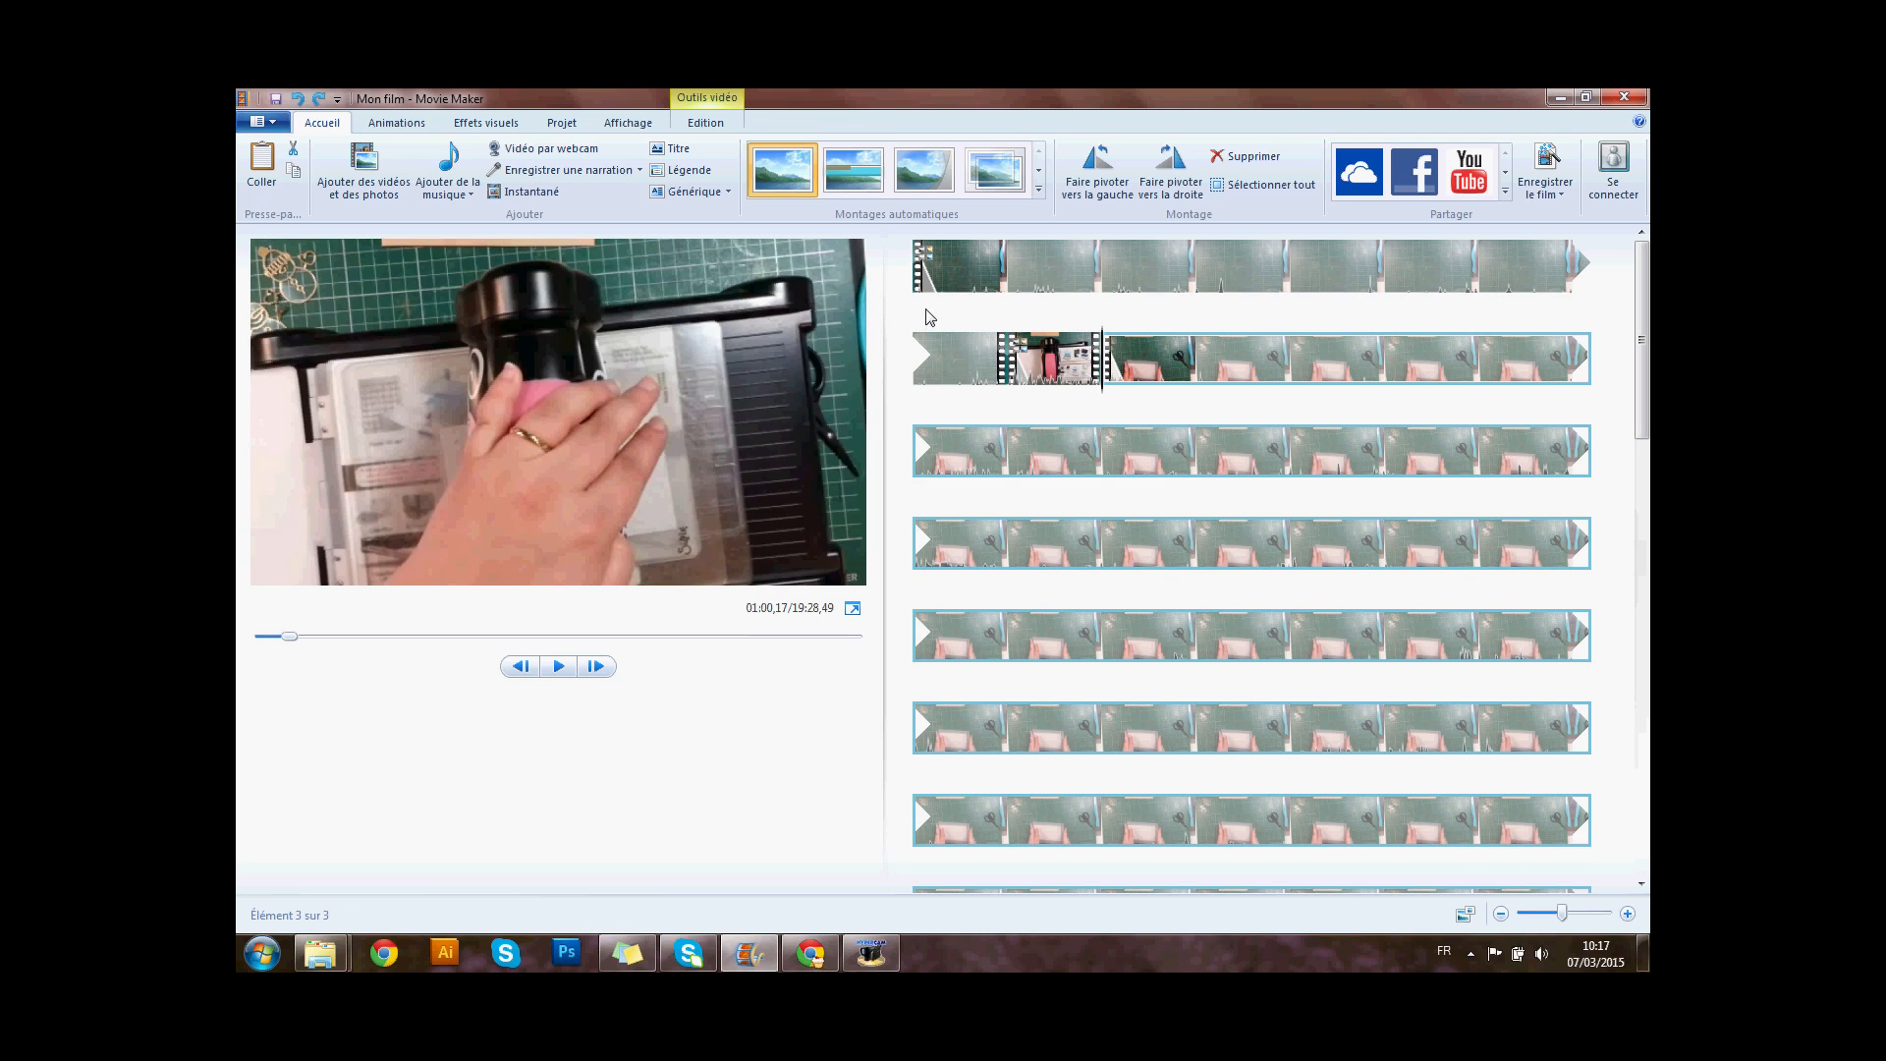
- Add the Funeral_March_by_Chopin track from the PC at the current point, about 2:37 into the film
{"action": "left_click", "coordinate": [1095, 550]}
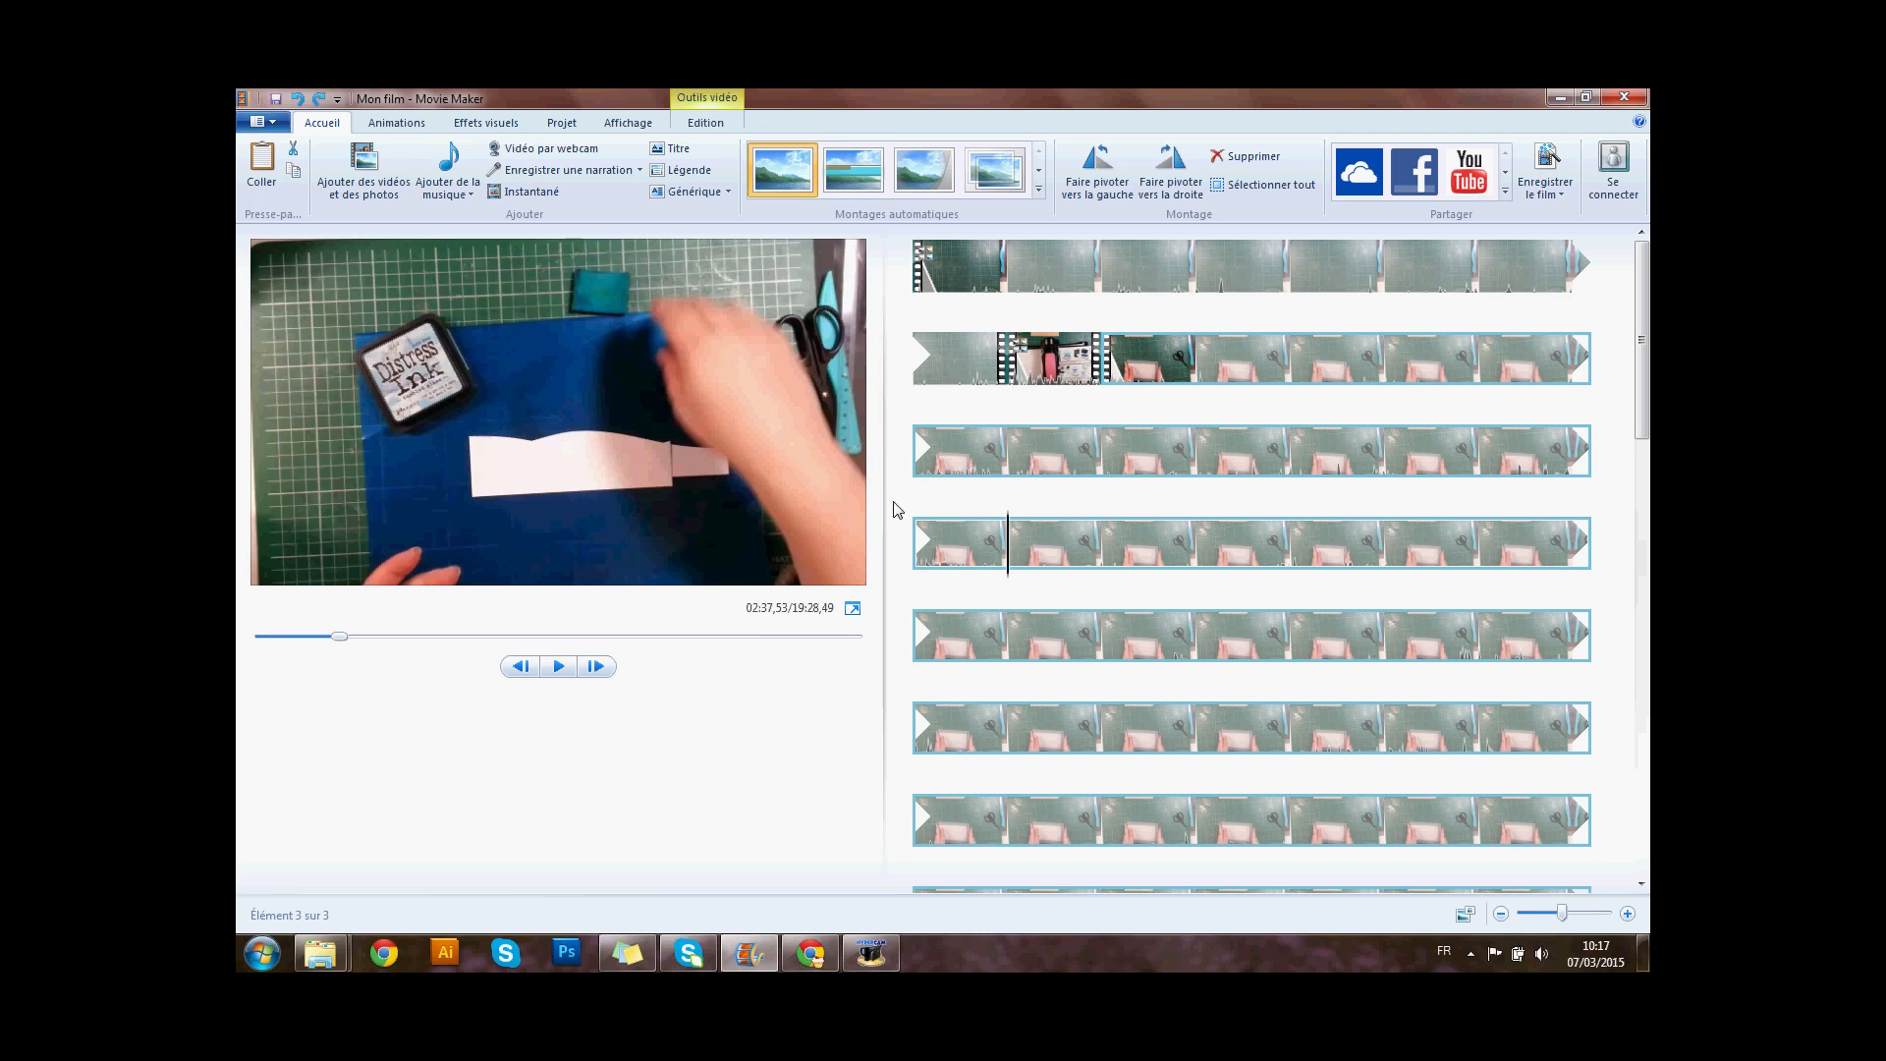
{"action": "left_click", "coordinate": [469, 193]}
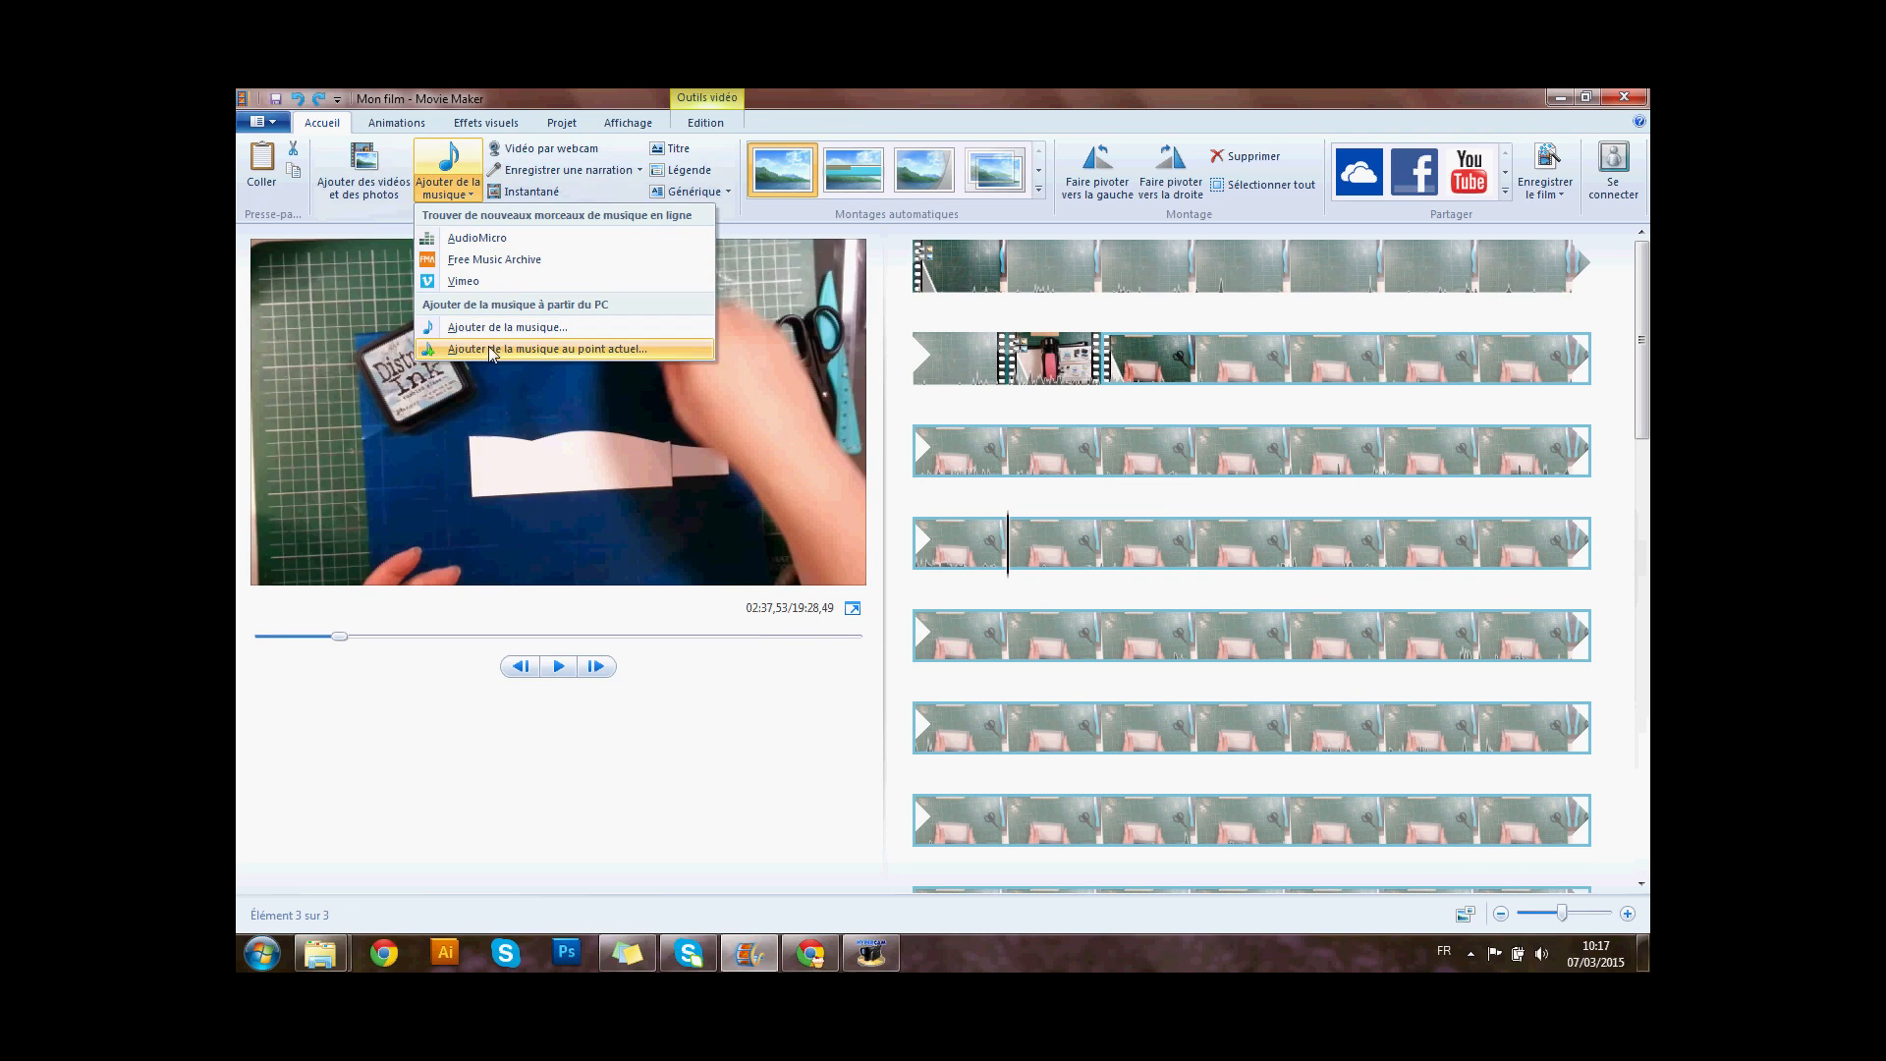
{"action": "left_click", "coordinate": [505, 350]}
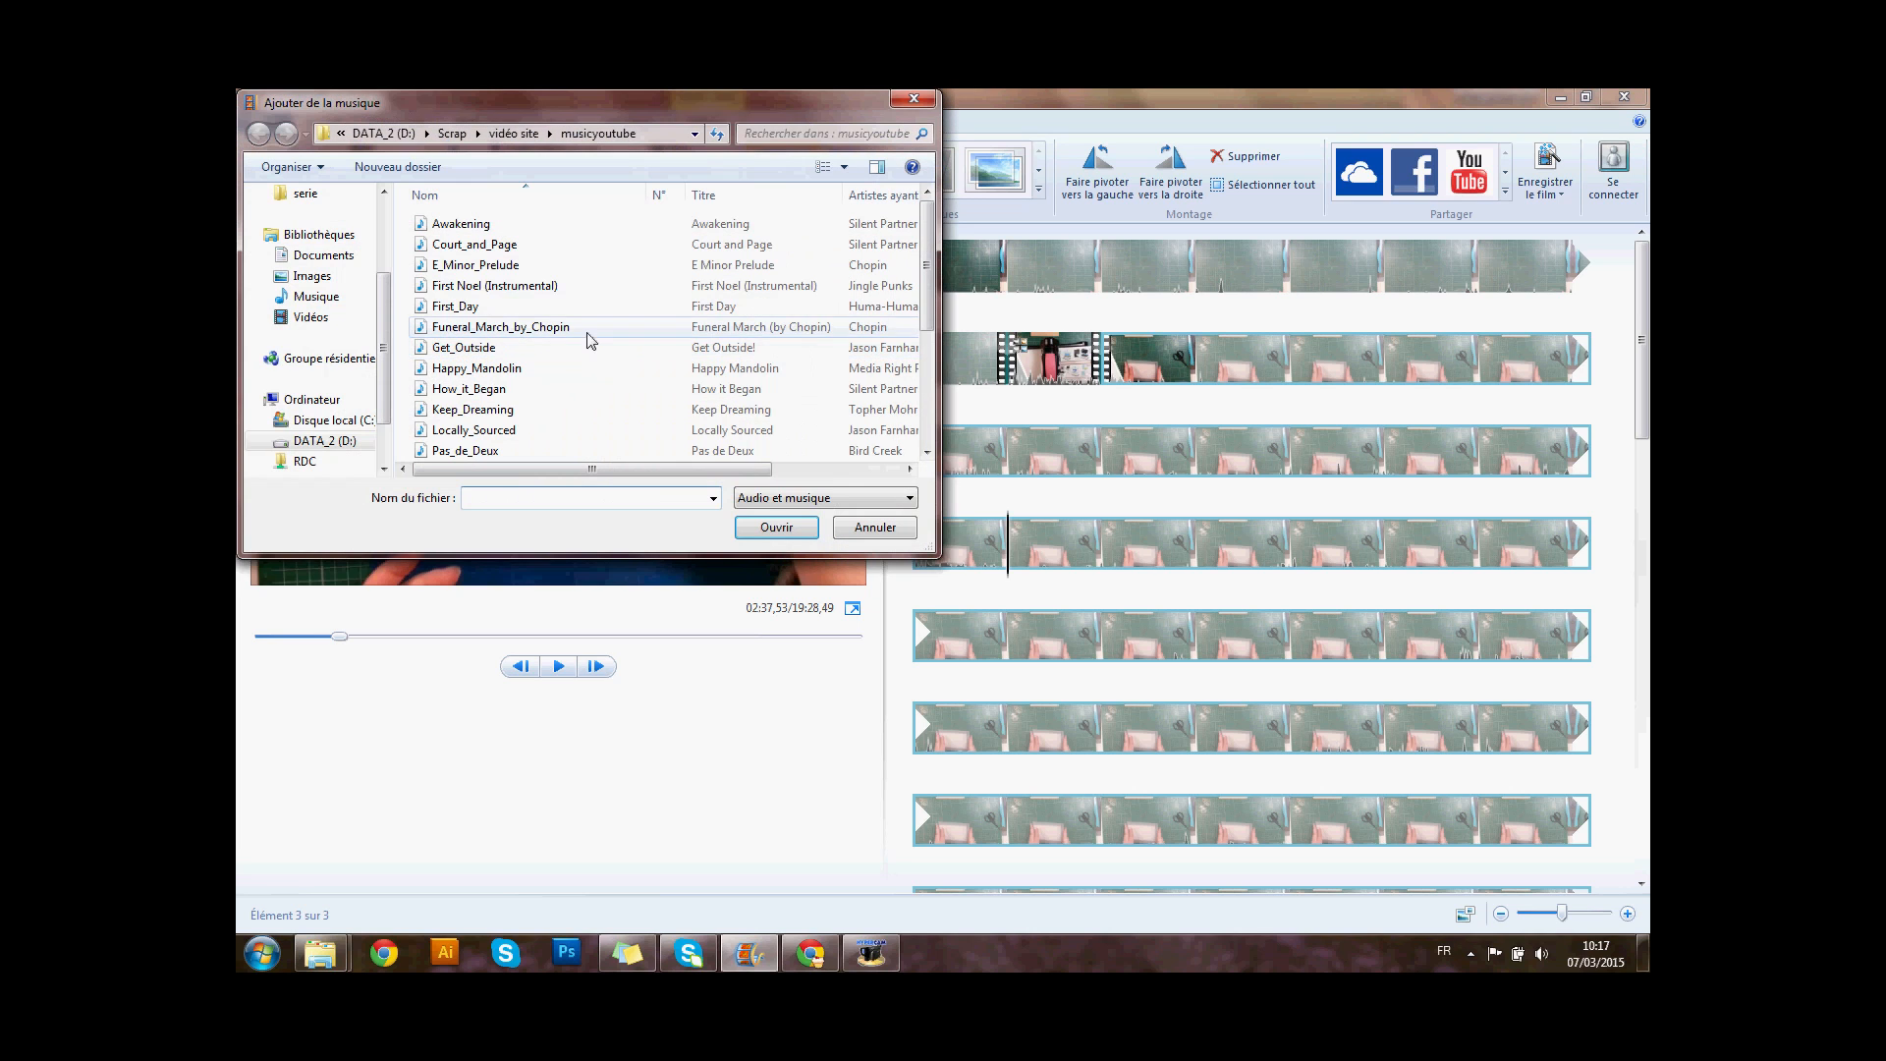
{"action": "left_click", "coordinate": [463, 328]}
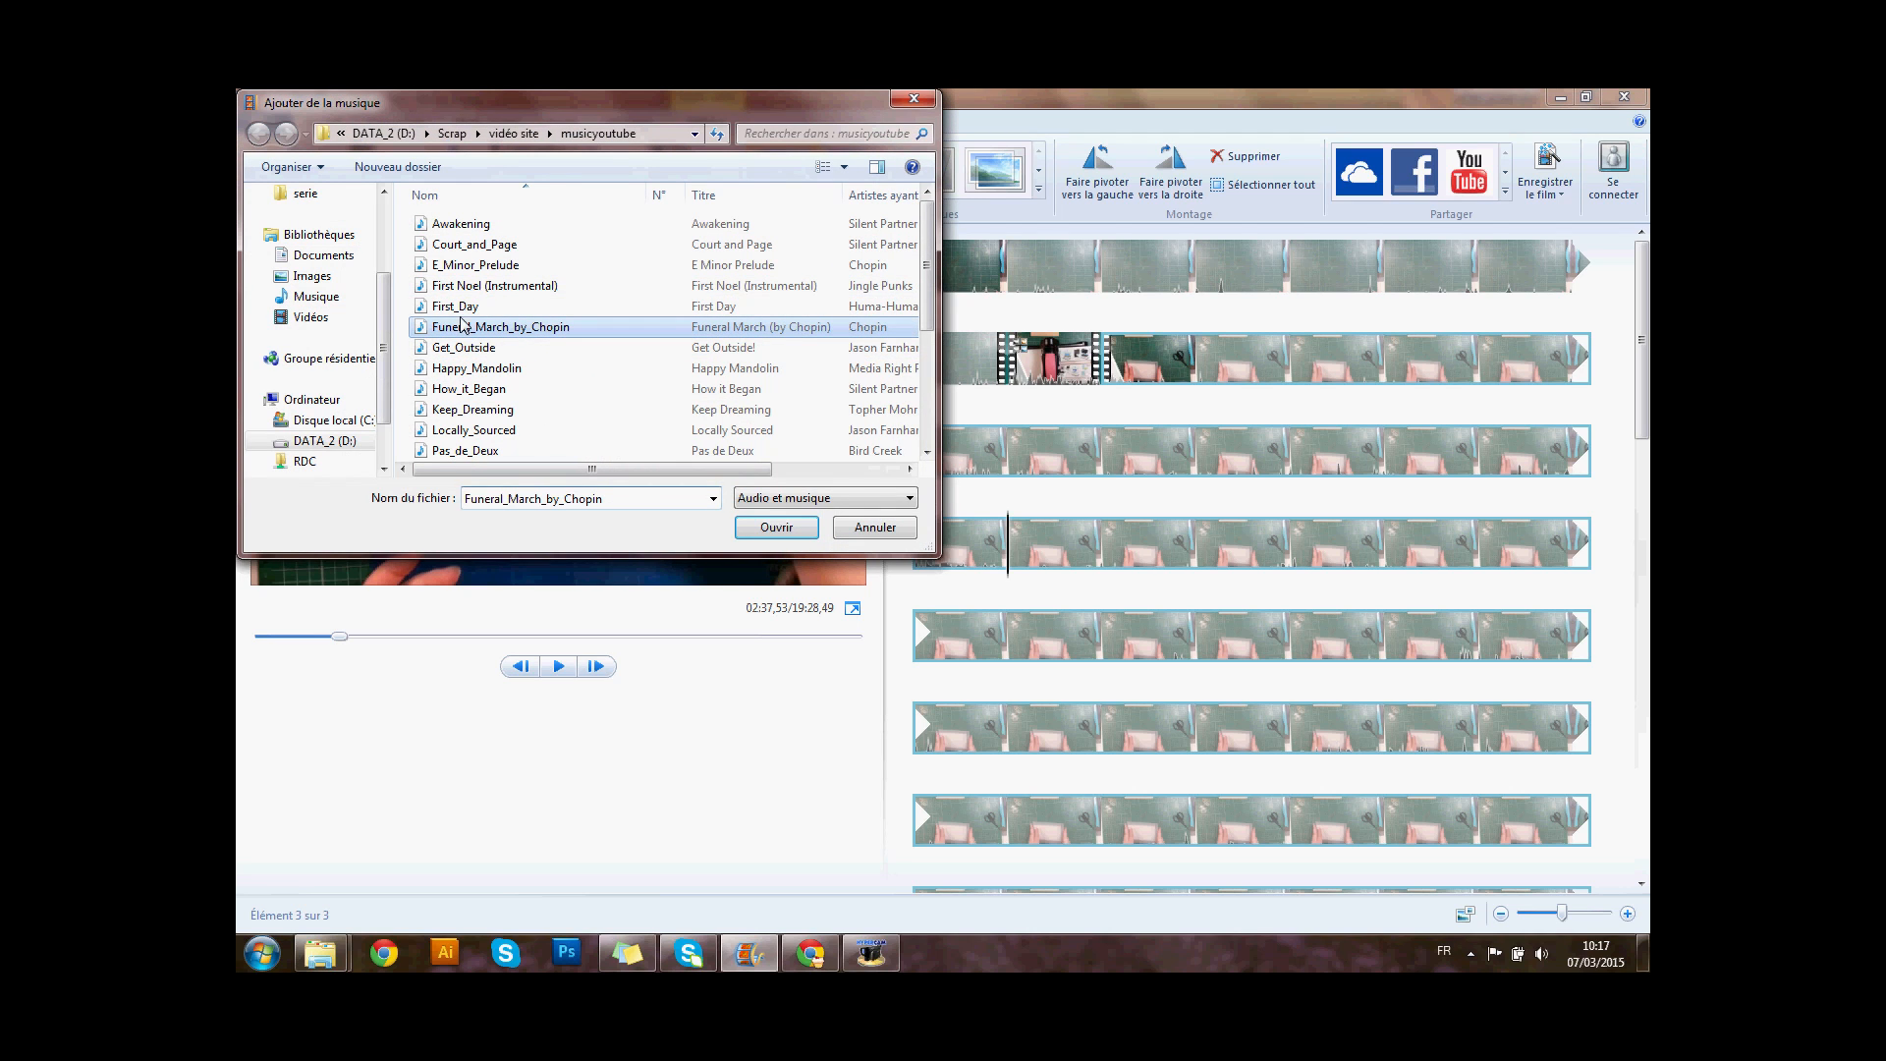
{"action": "left_click", "coordinate": [776, 528]}
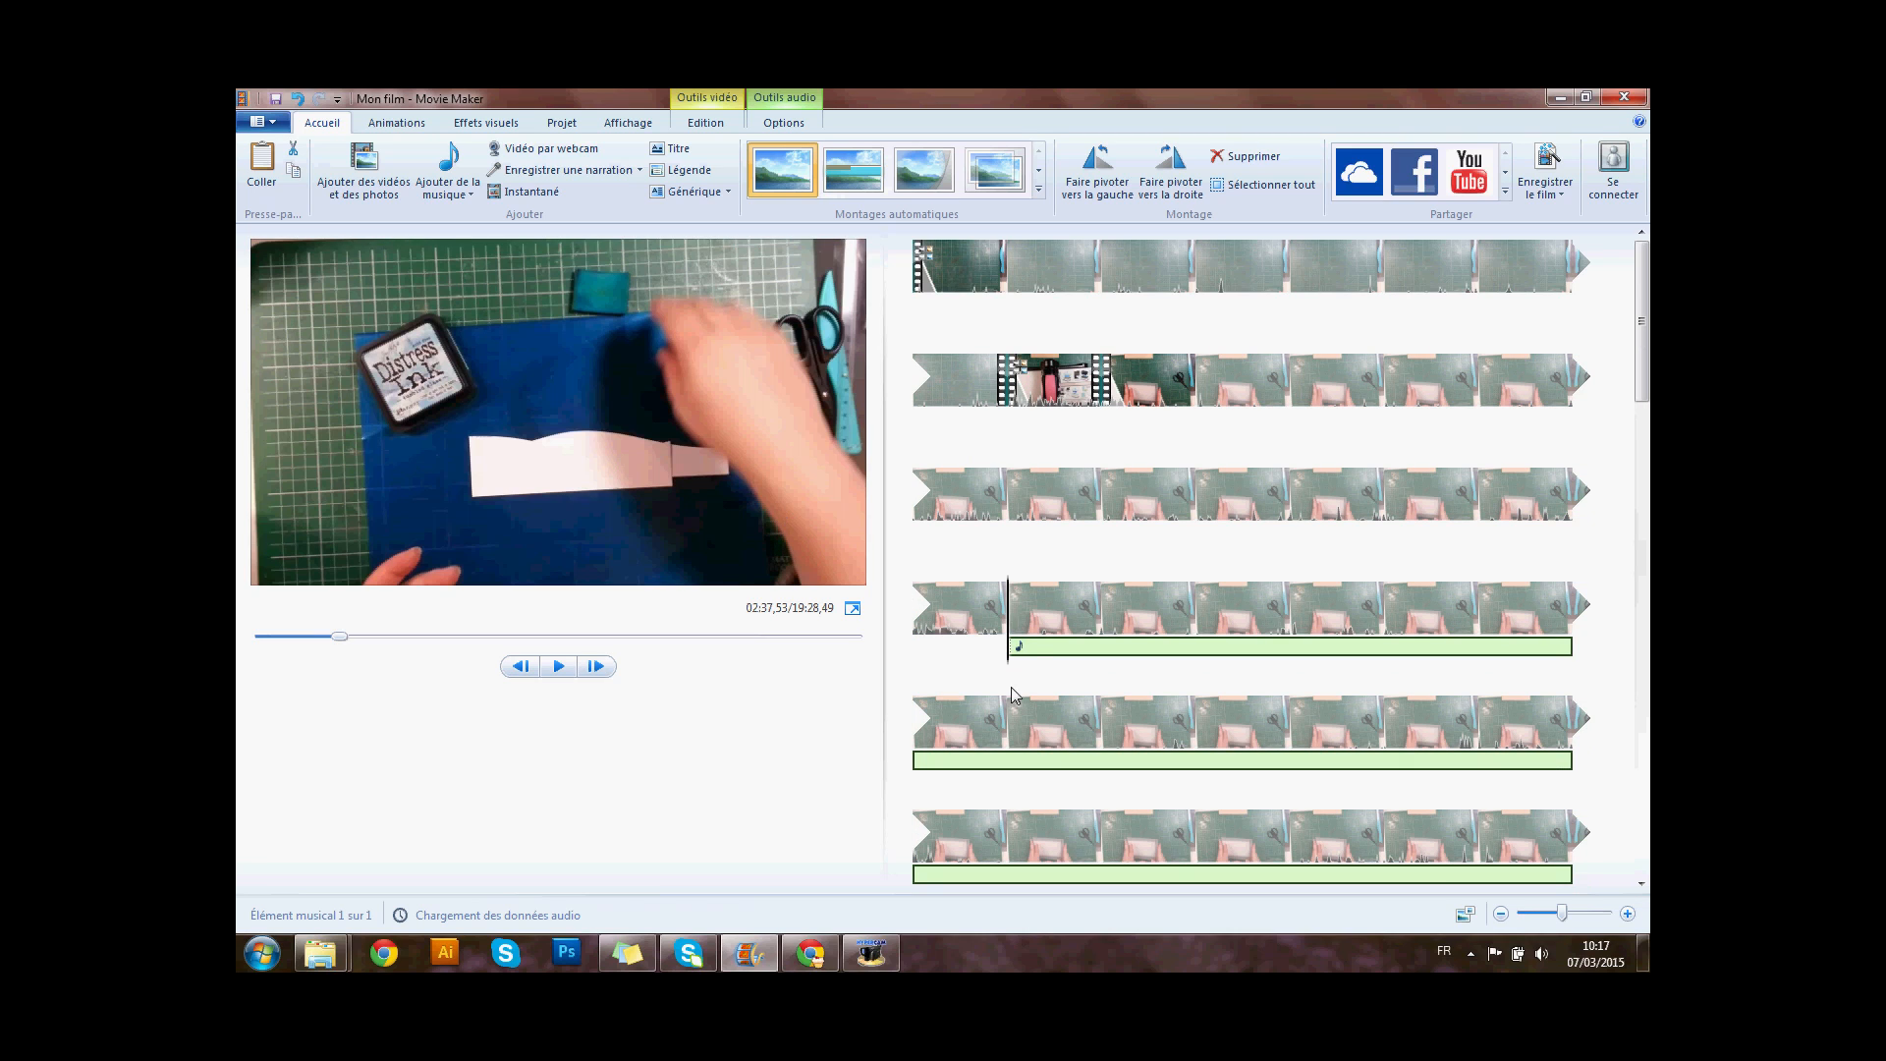
- Look over how far the funeral march music extends along the timeline and delete it from the film
{"action": "left_click", "coordinate": [1019, 646]}
{"action": "scroll", "coordinate": [1008, 597], "scroll_direction": "down", "scroll_amount": 5}
{"action": "scroll", "coordinate": [1005, 591], "scroll_direction": "down", "scroll_amount": 5}
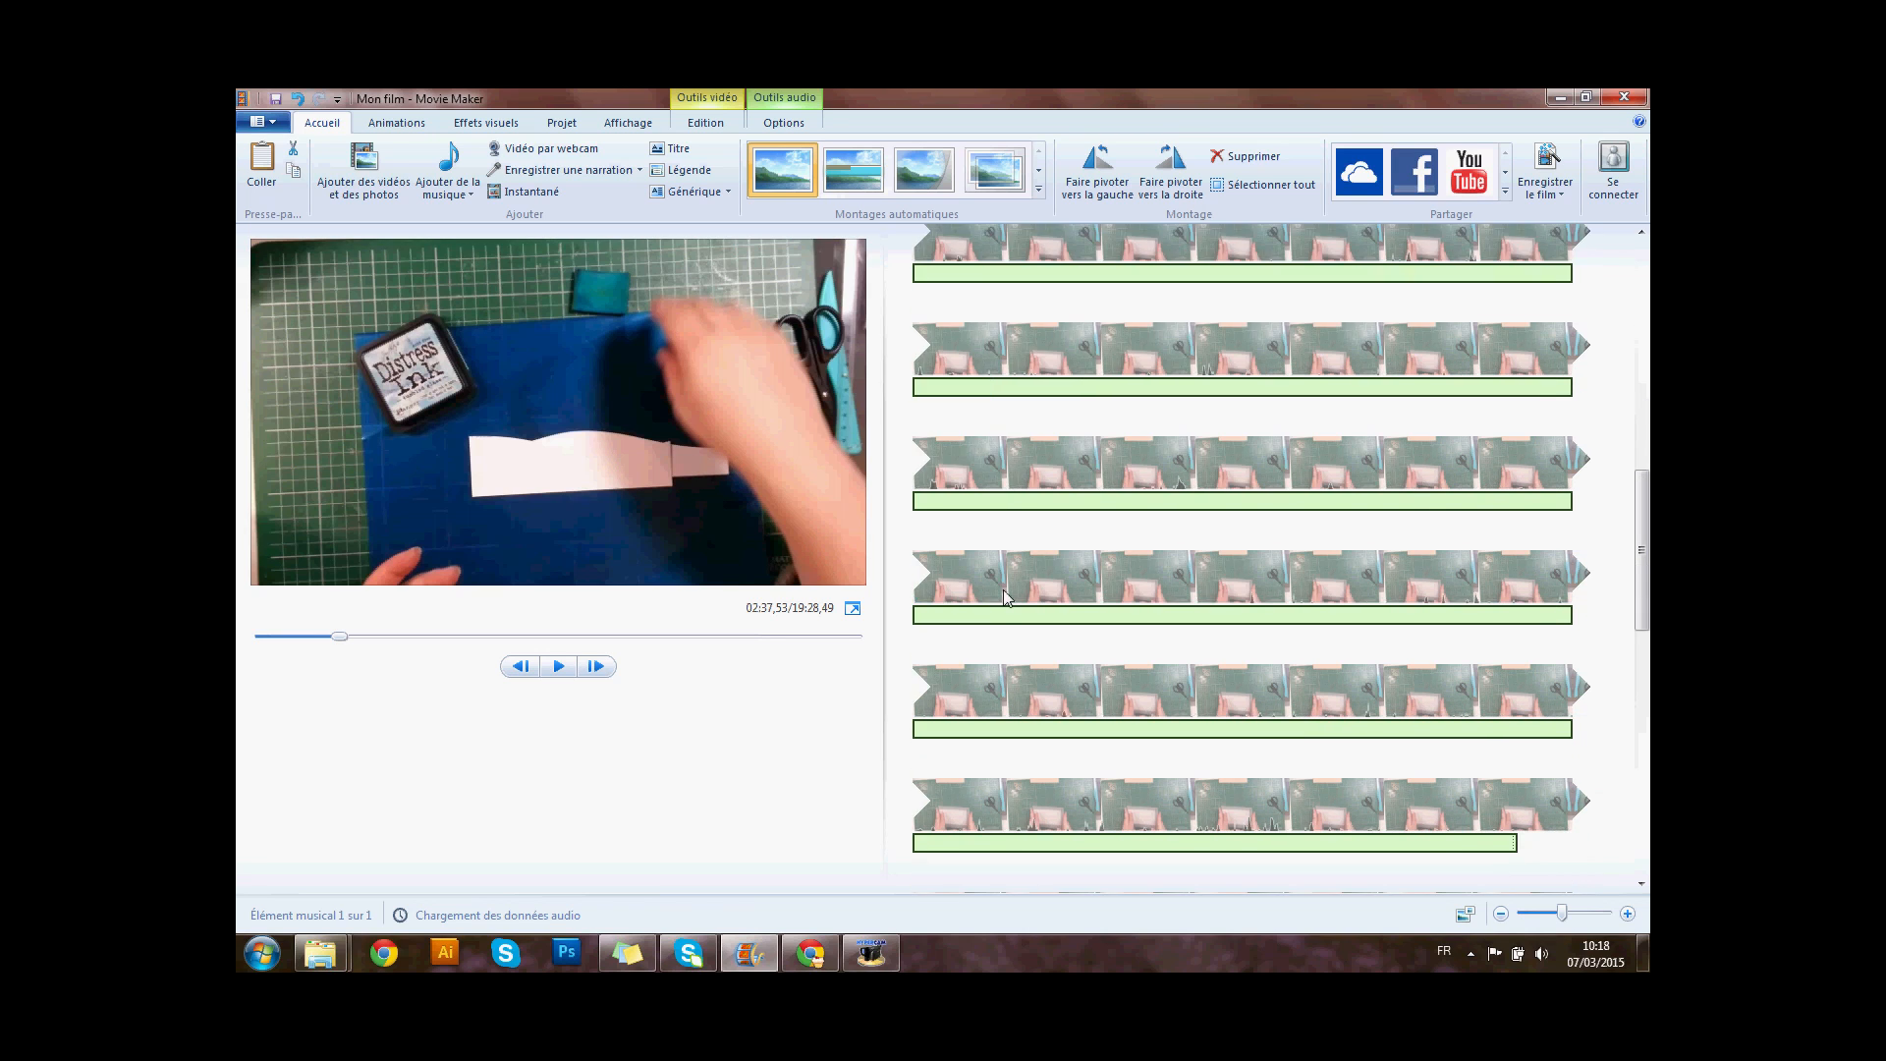
{"action": "scroll", "coordinate": [1004, 589], "scroll_direction": "up", "scroll_amount": 3}
{"action": "scroll", "coordinate": [1004, 589], "scroll_direction": "up", "scroll_amount": 5}
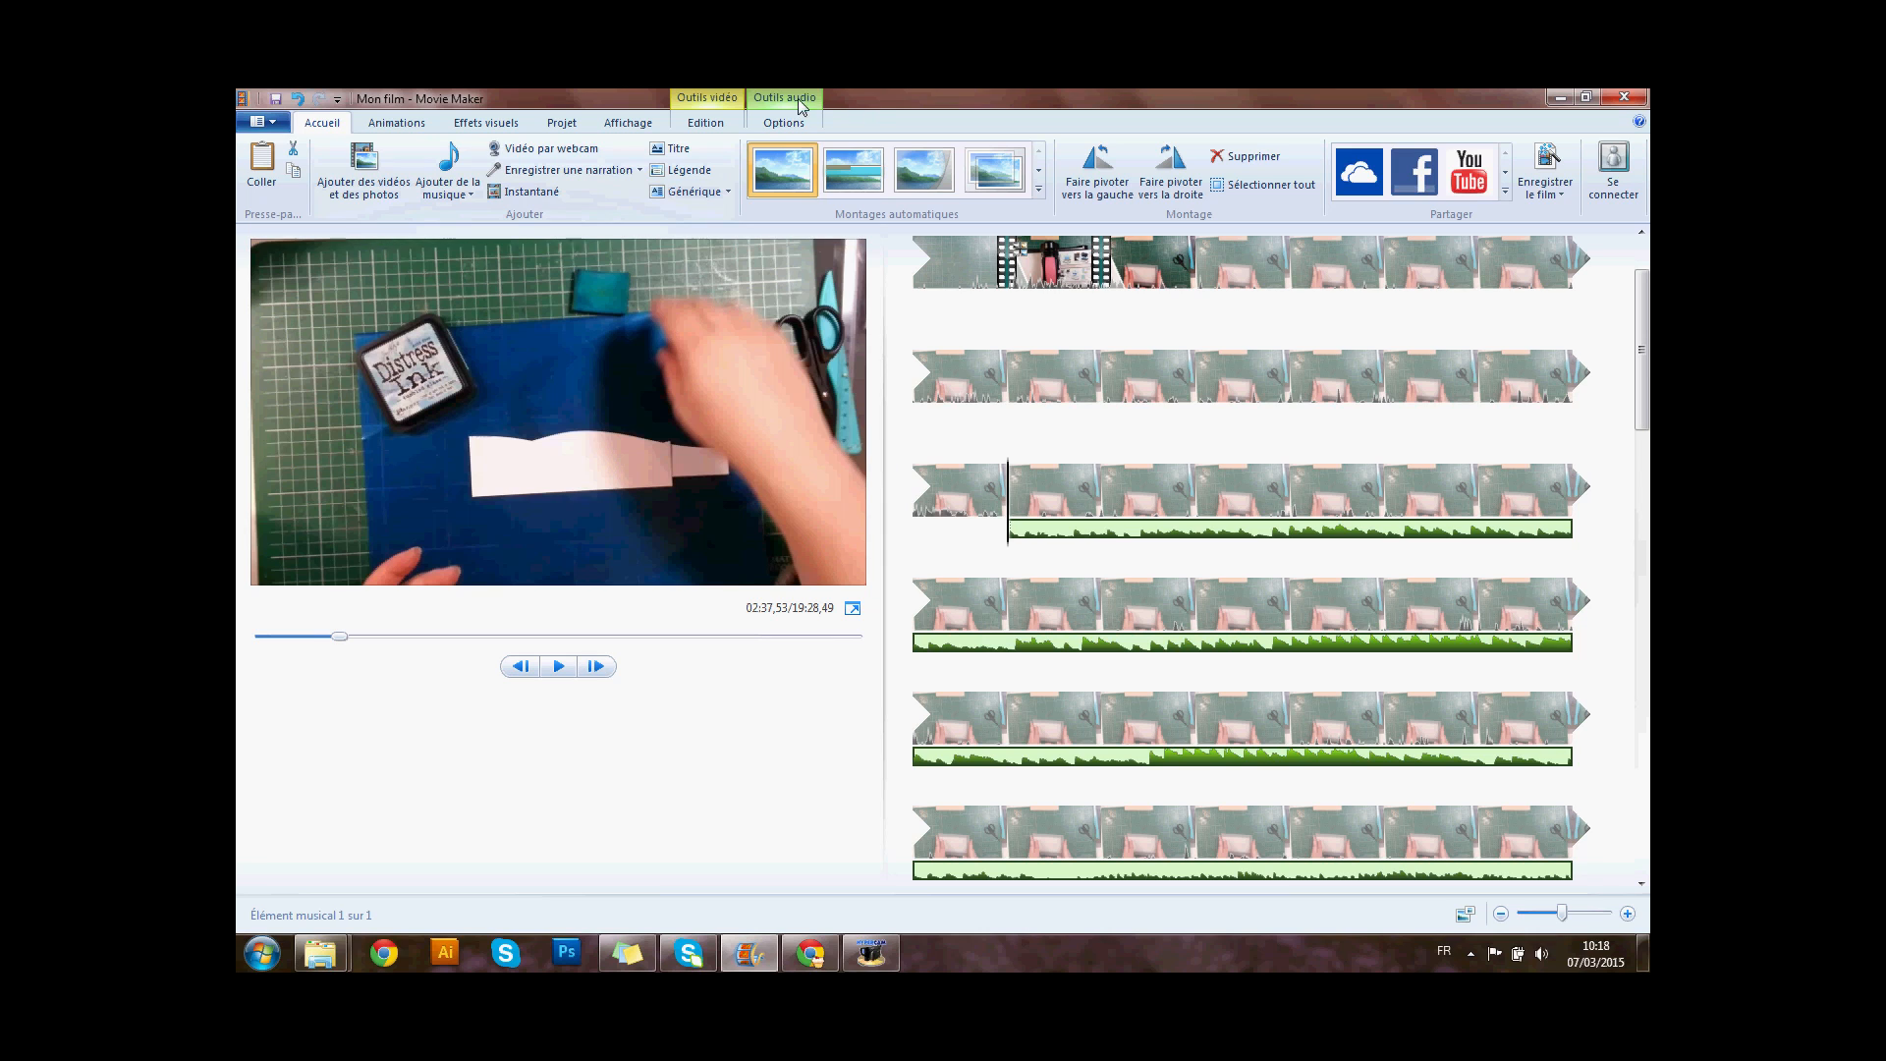
{"action": "key", "text": "Delete"}
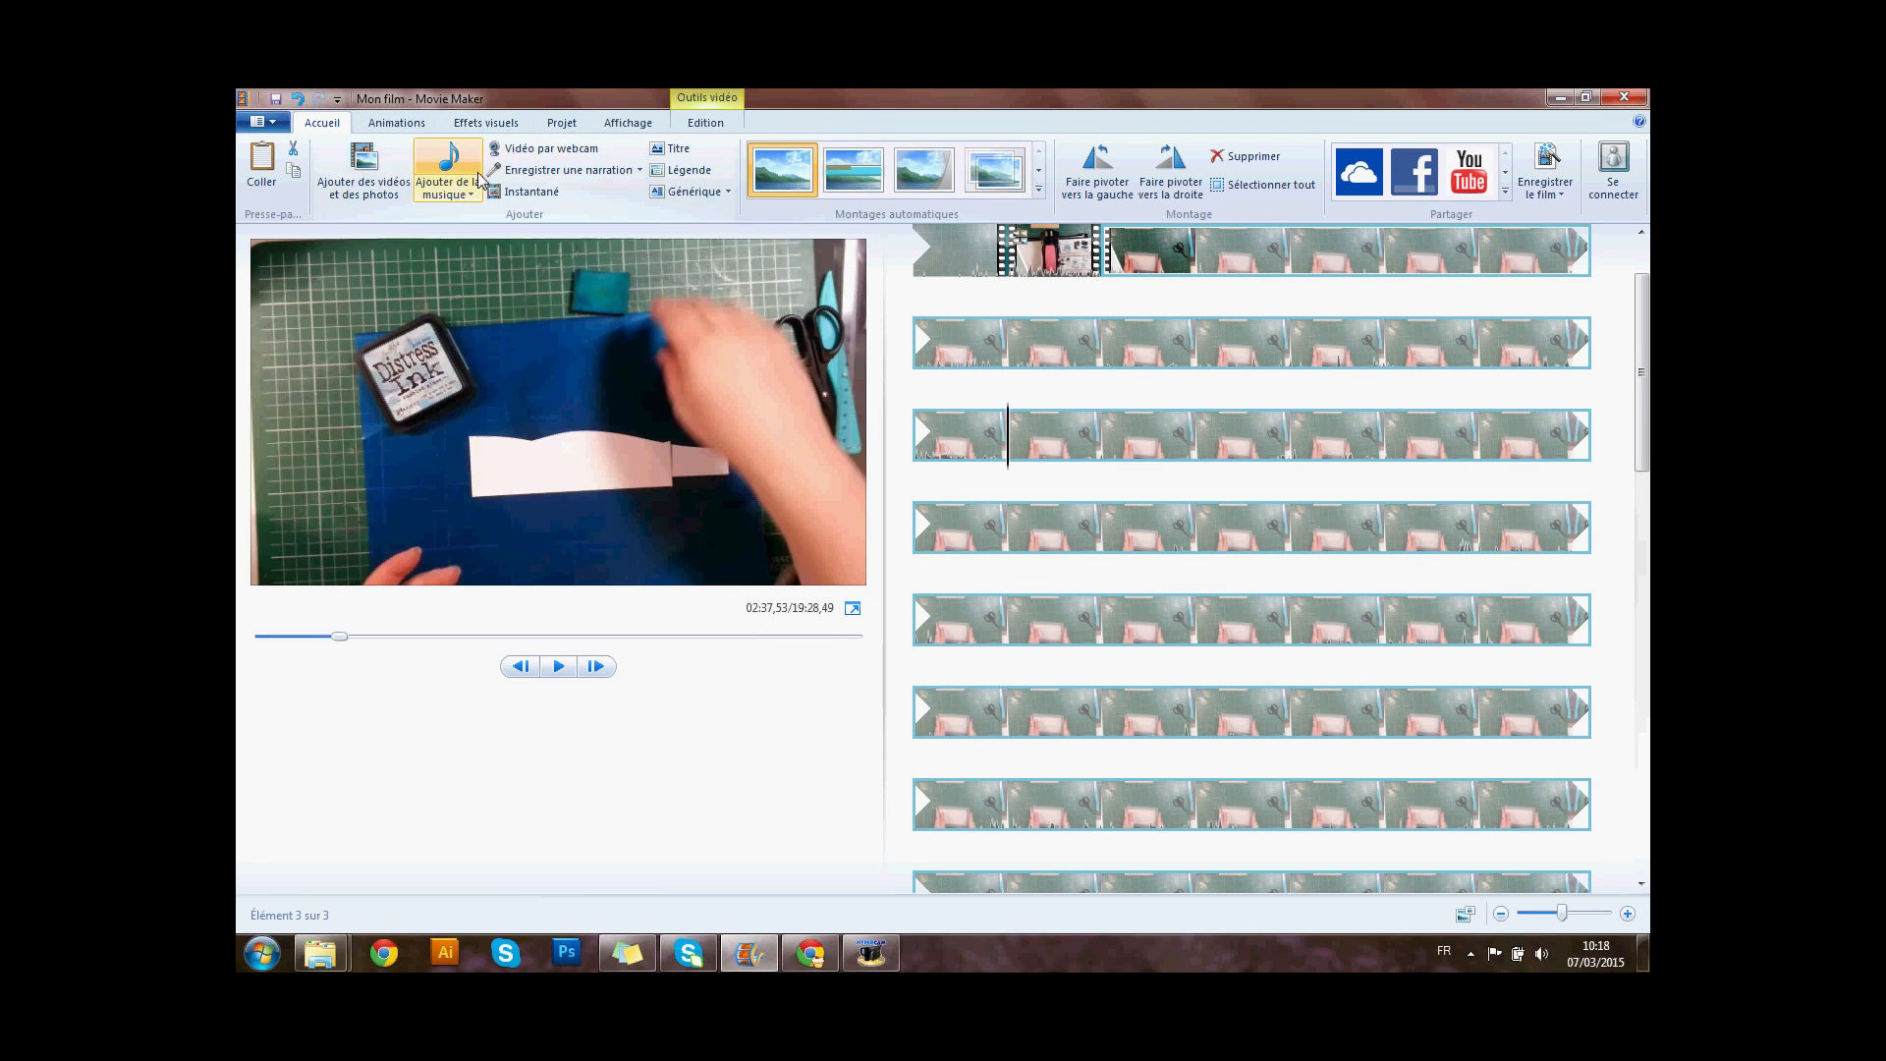
- Add the Awakening track from the PC at the current point, about 2:37, and briefly preview the film from there
{"action": "left_click", "coordinate": [449, 187]}
{"action": "left_click", "coordinate": [486, 346]}
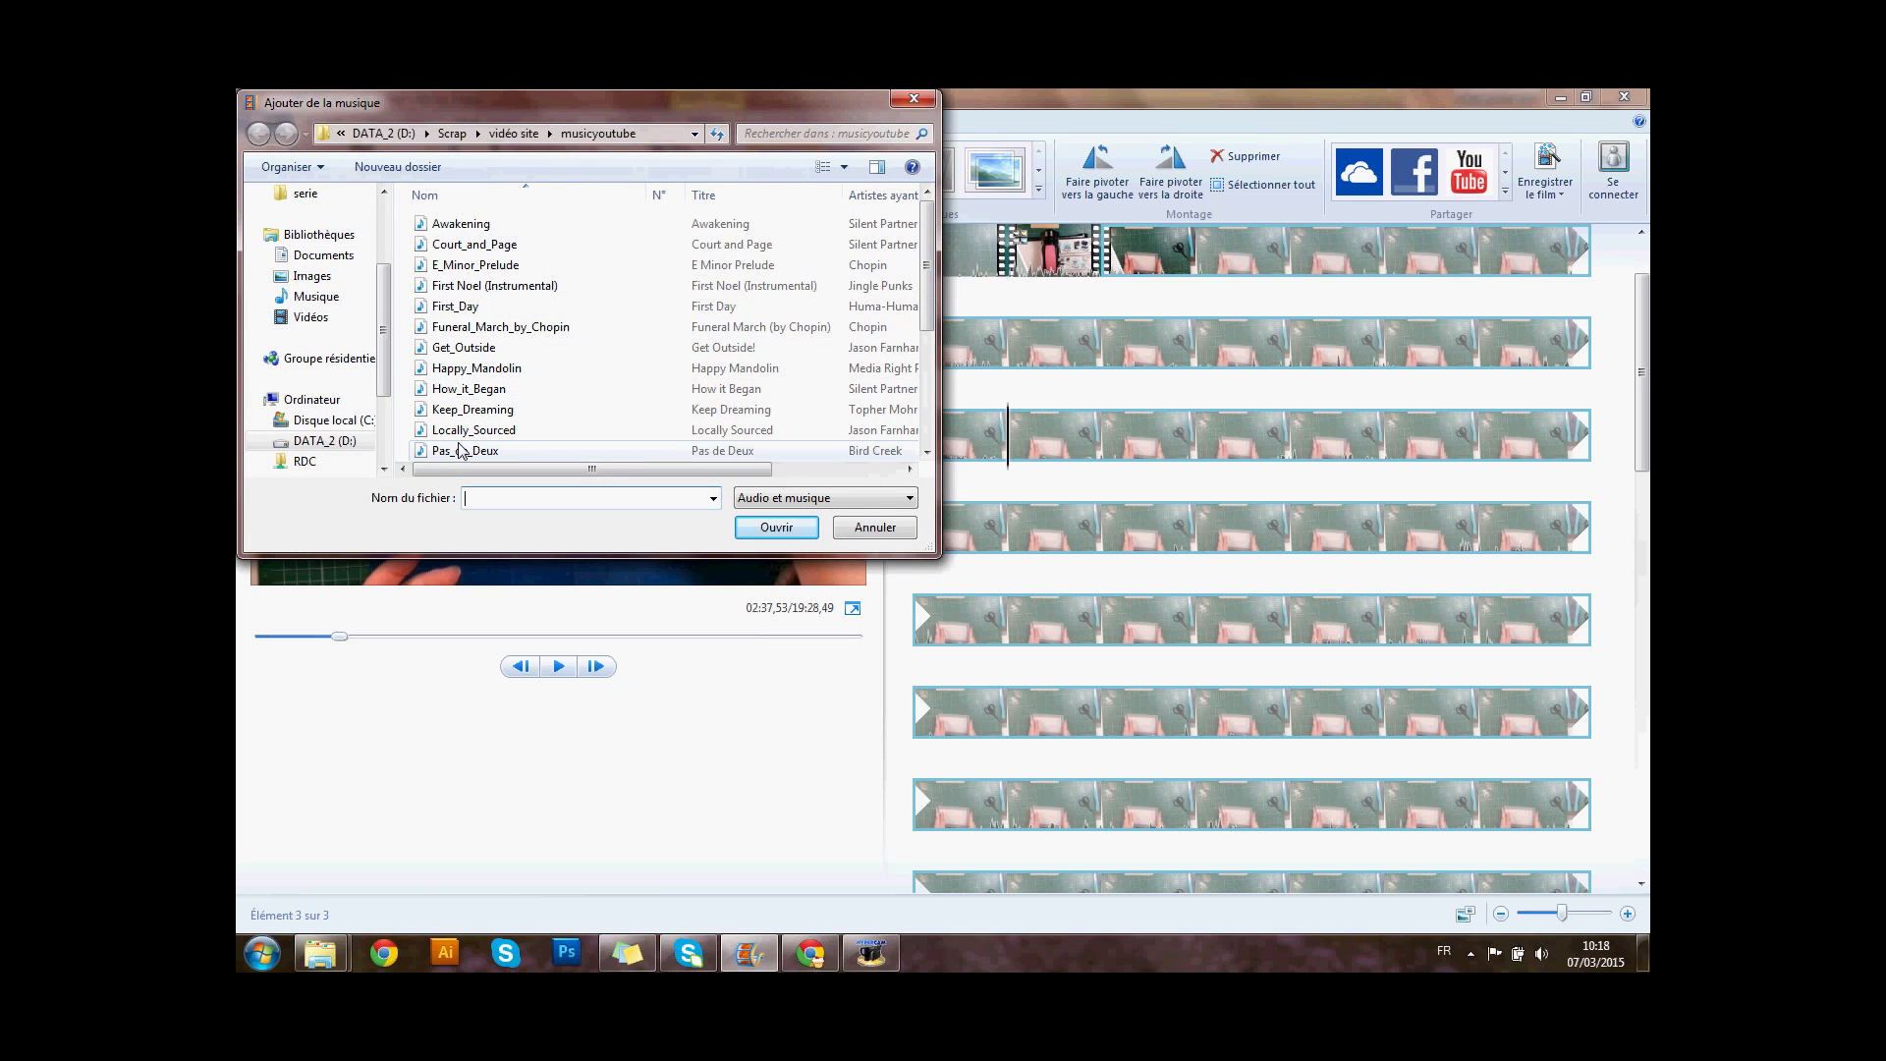
{"action": "left_click", "coordinate": [461, 224]}
{"action": "left_click", "coordinate": [768, 530]}
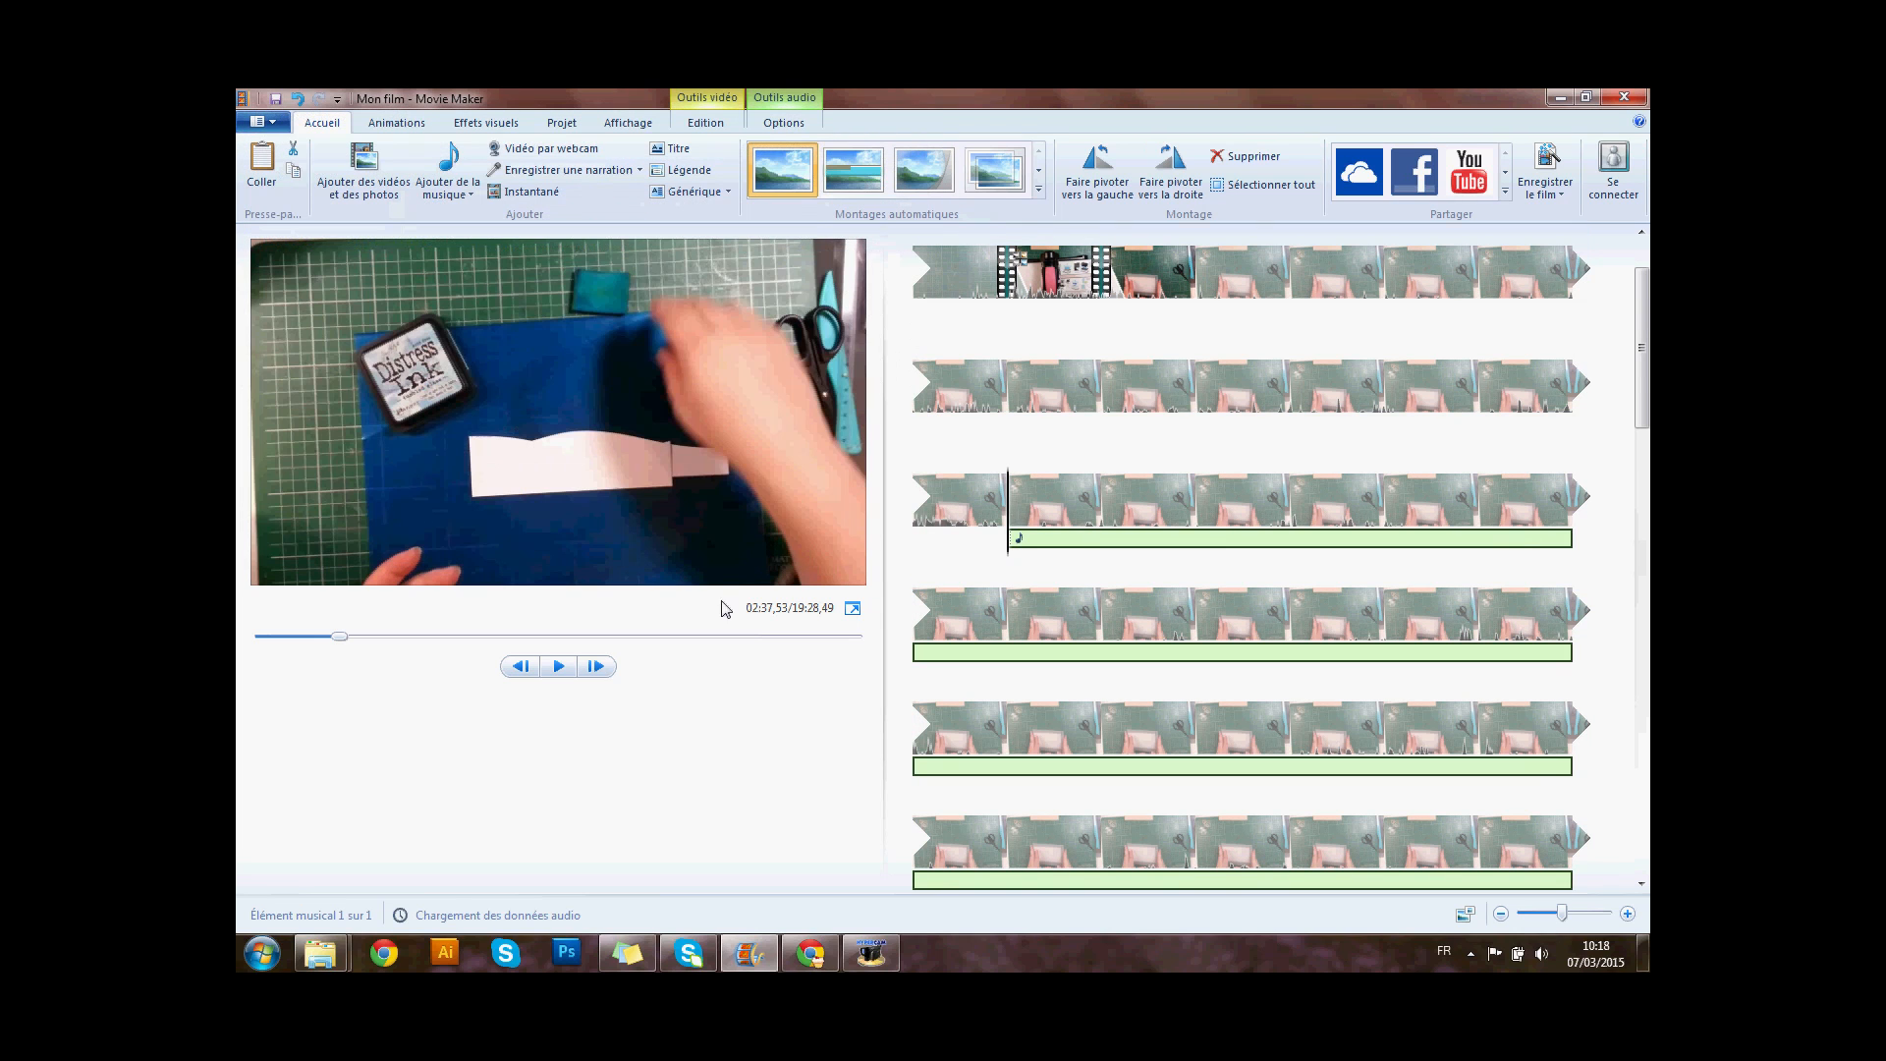
{"action": "left_click", "coordinate": [559, 668]}
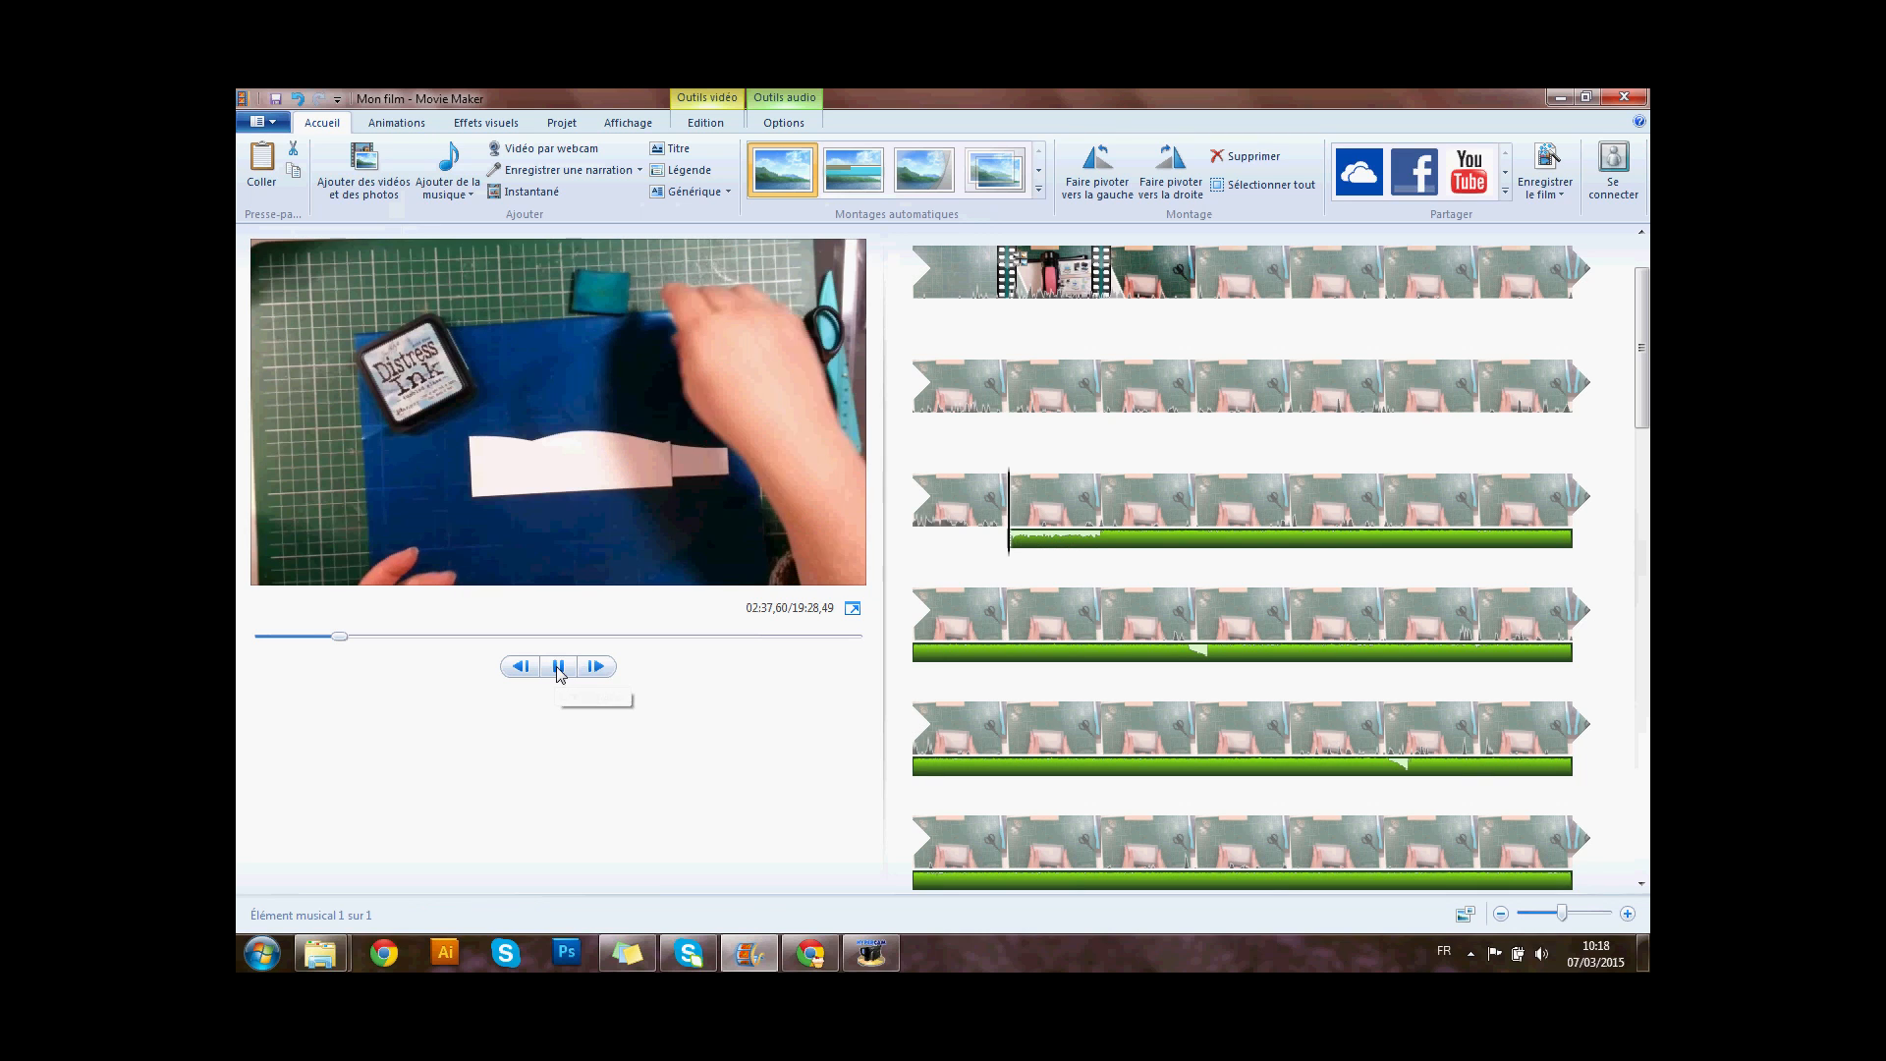
{"action": "left_click", "coordinate": [559, 667]}
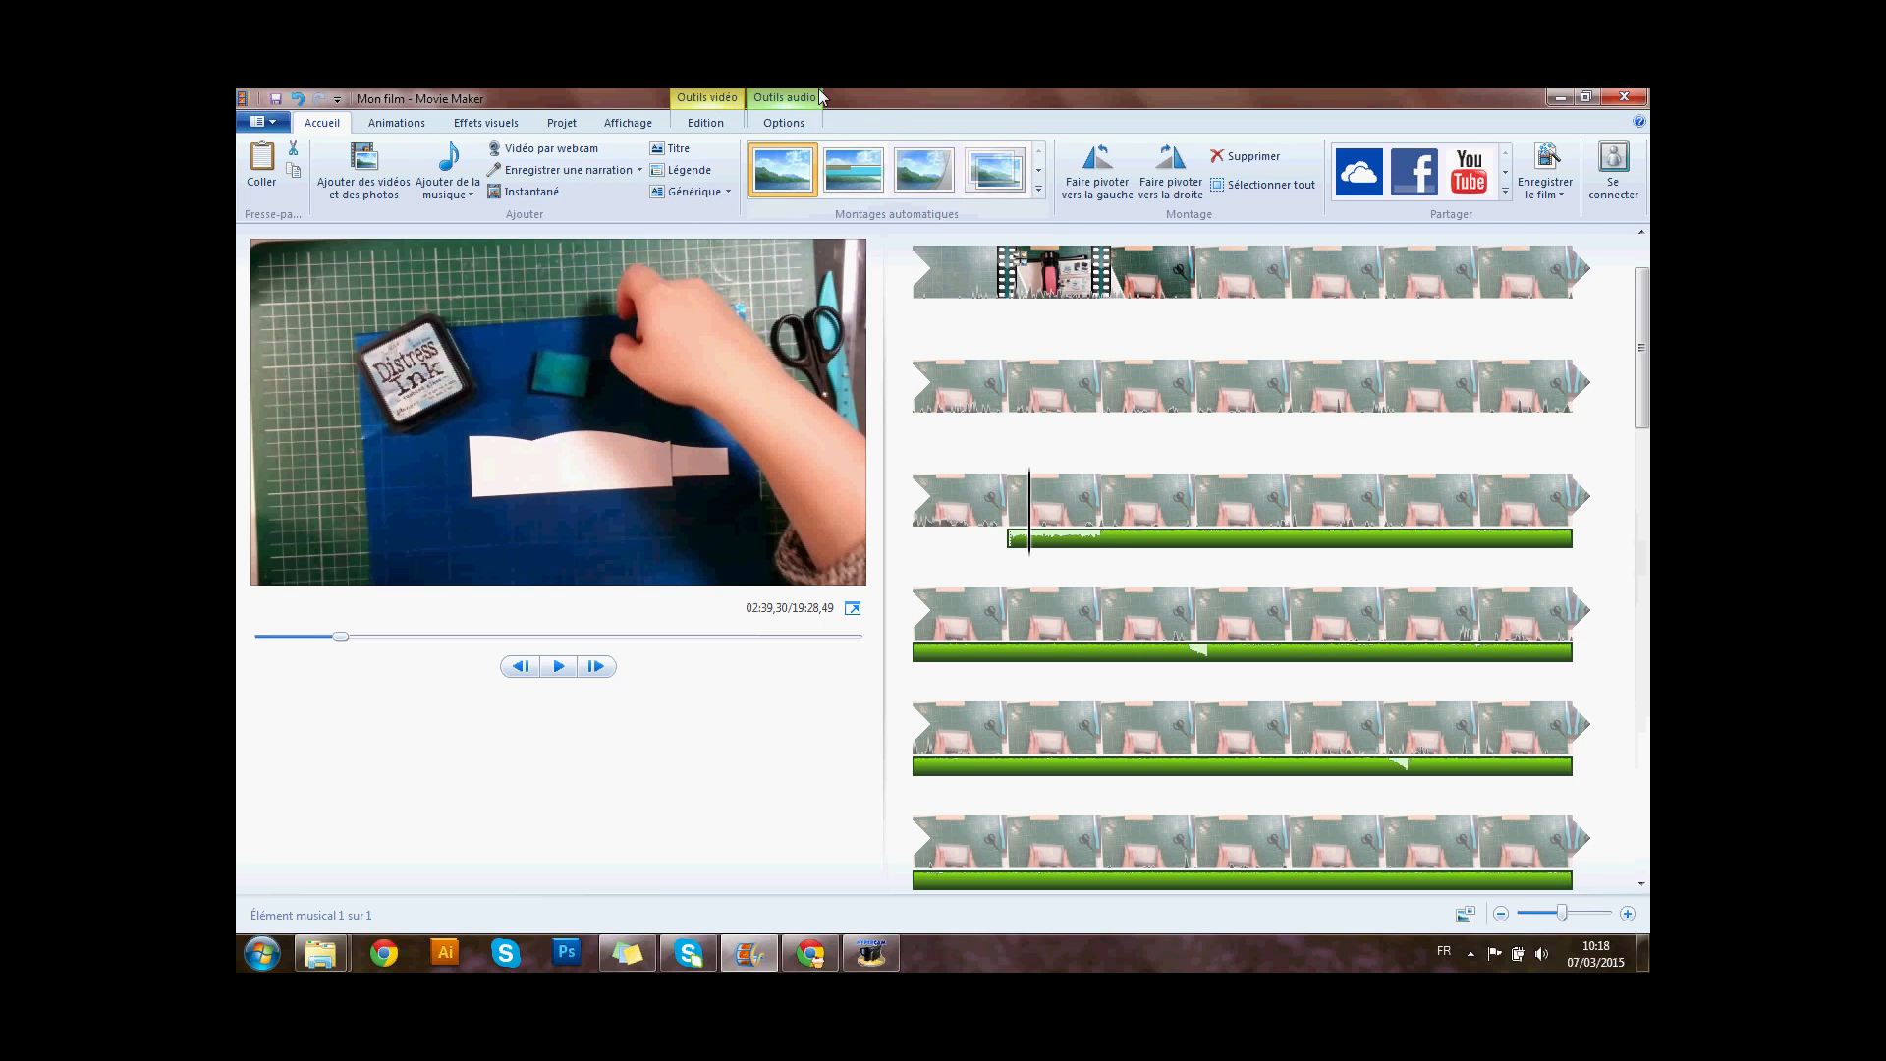
- Set the Awakening music's fade-in to Lente and preview the film from just before the music starts
{"action": "left_click", "coordinate": [757, 121]}
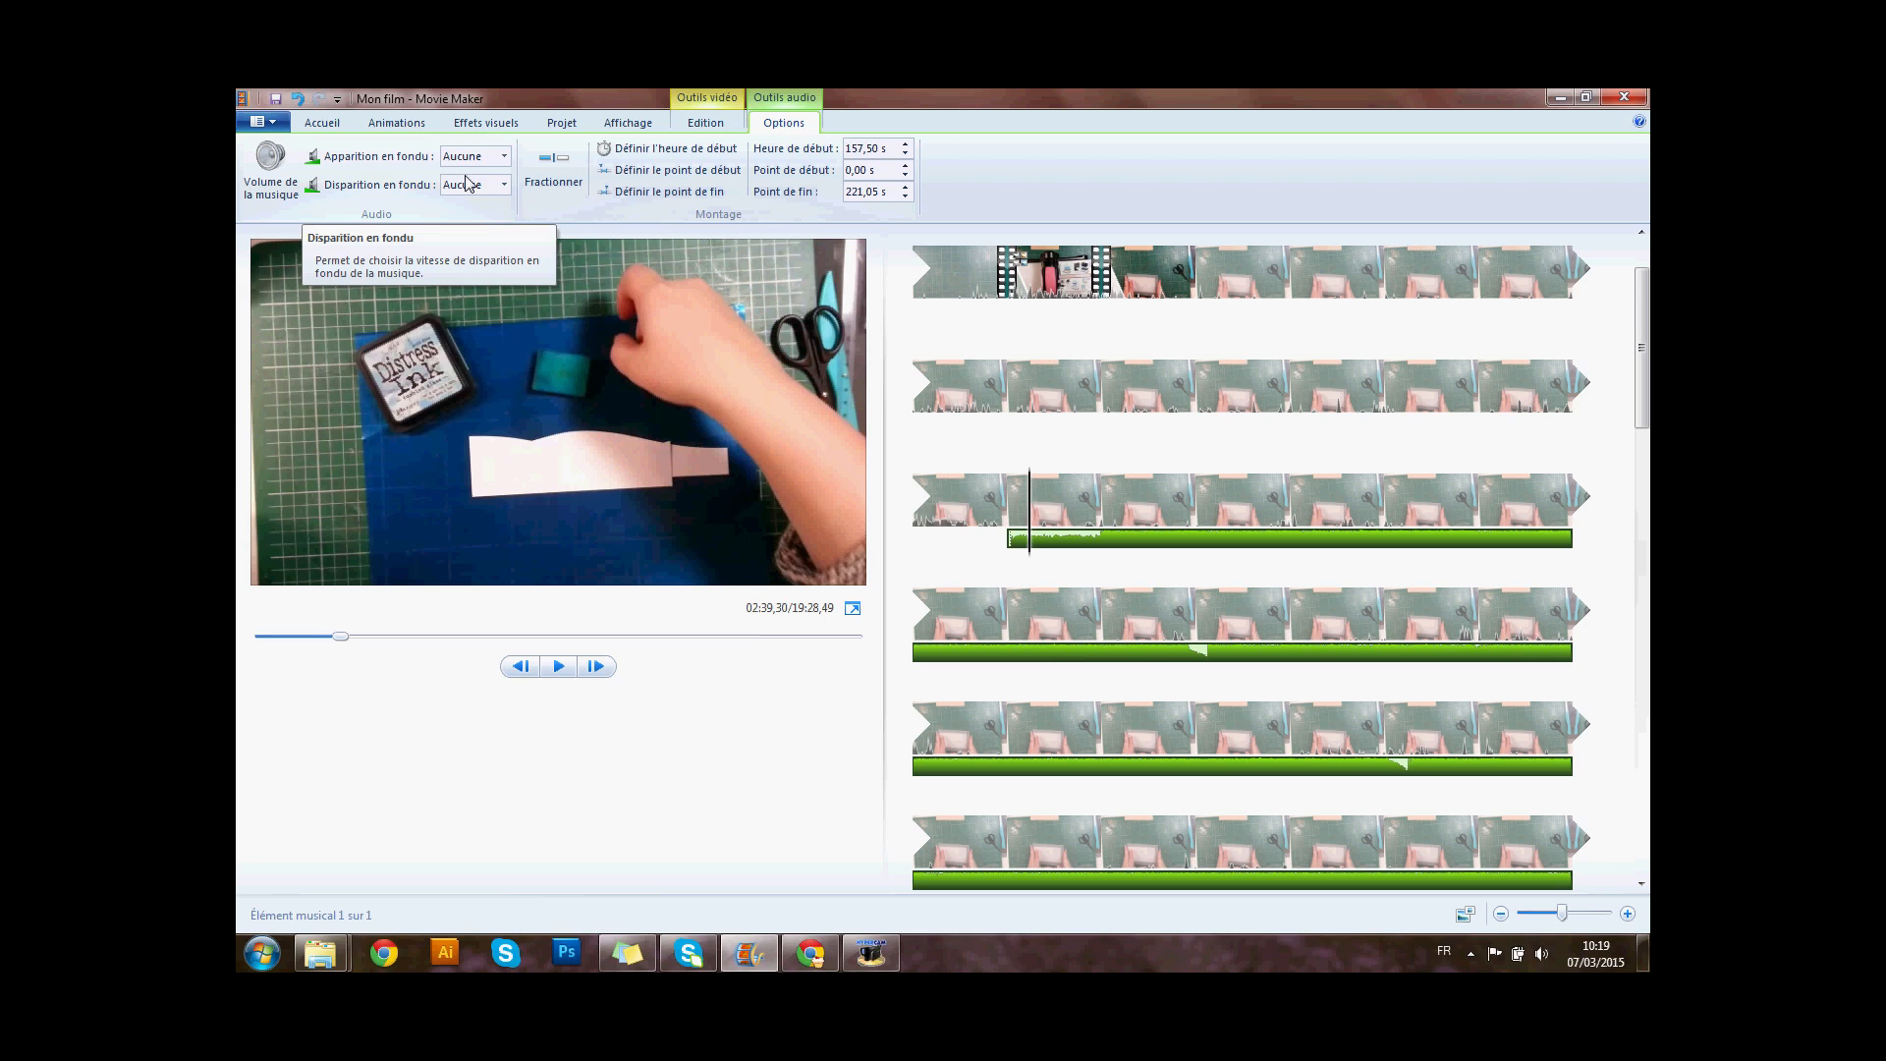
{"action": "left_click", "coordinate": [504, 158]}
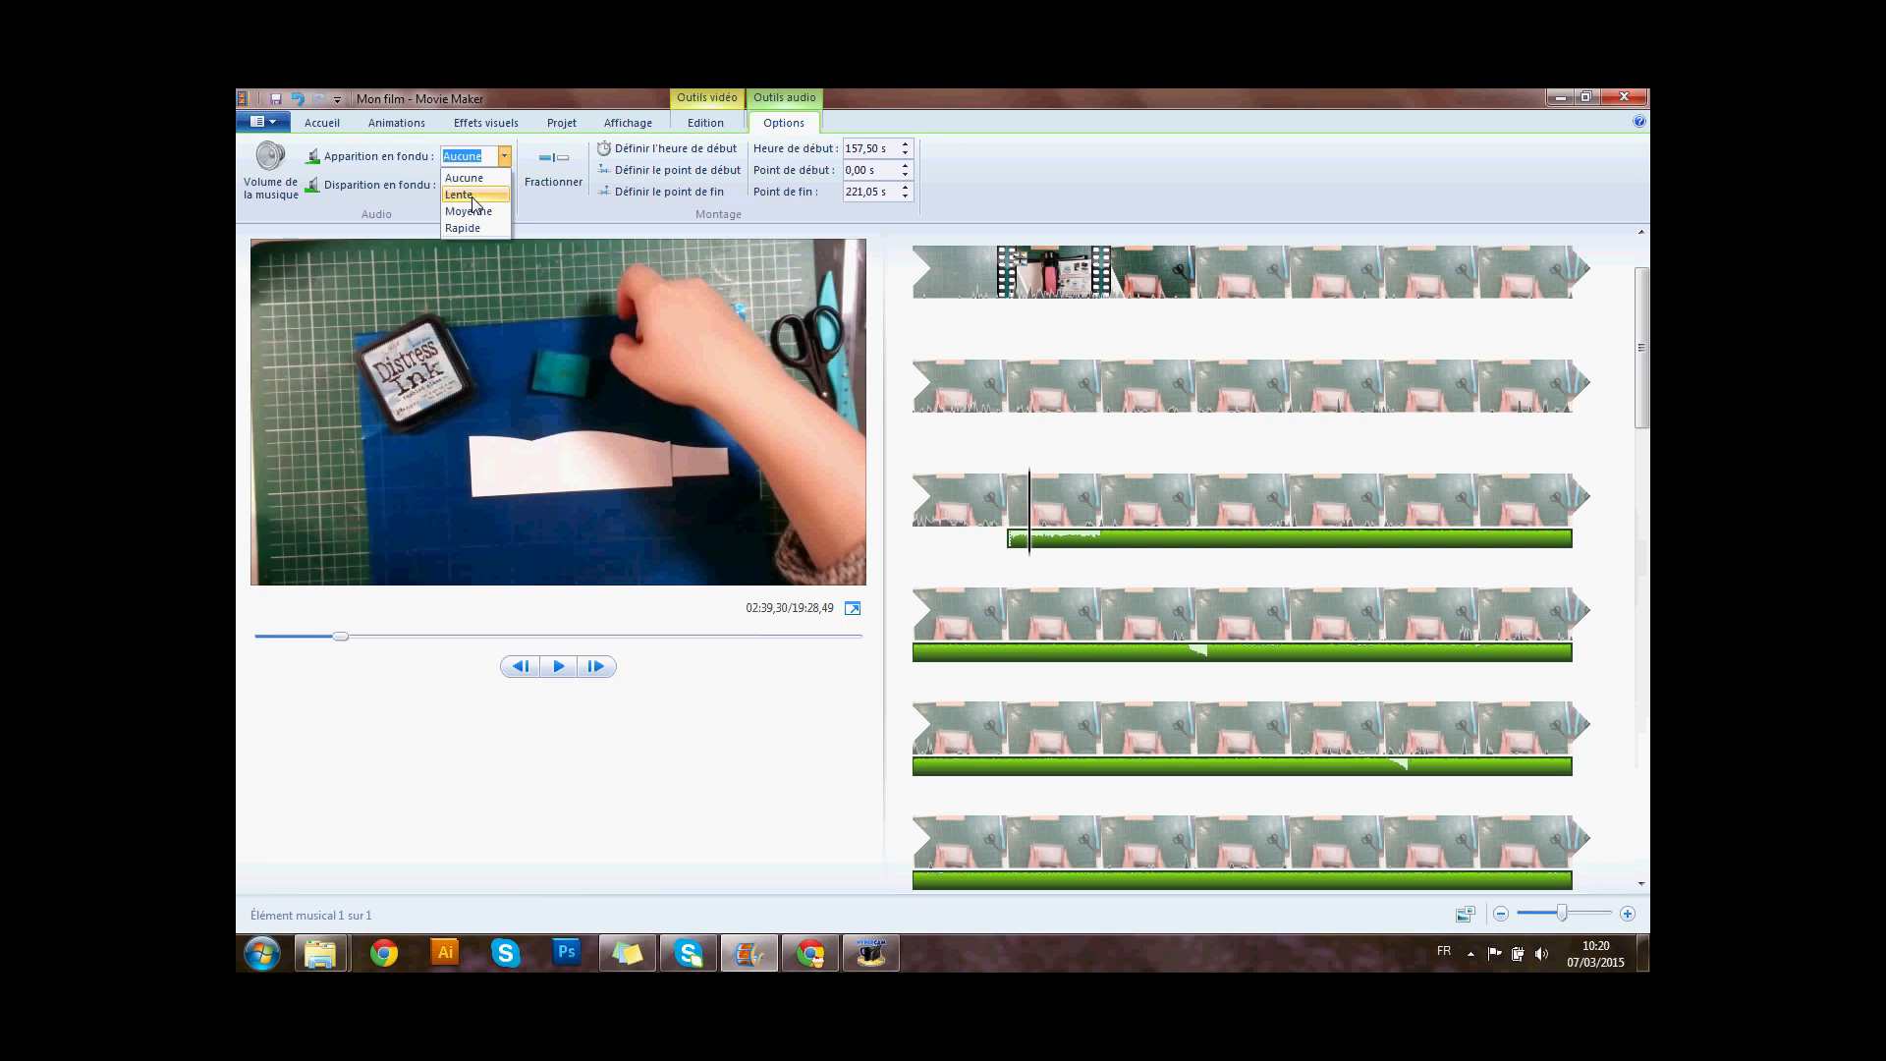
{"action": "left_click", "coordinate": [466, 195]}
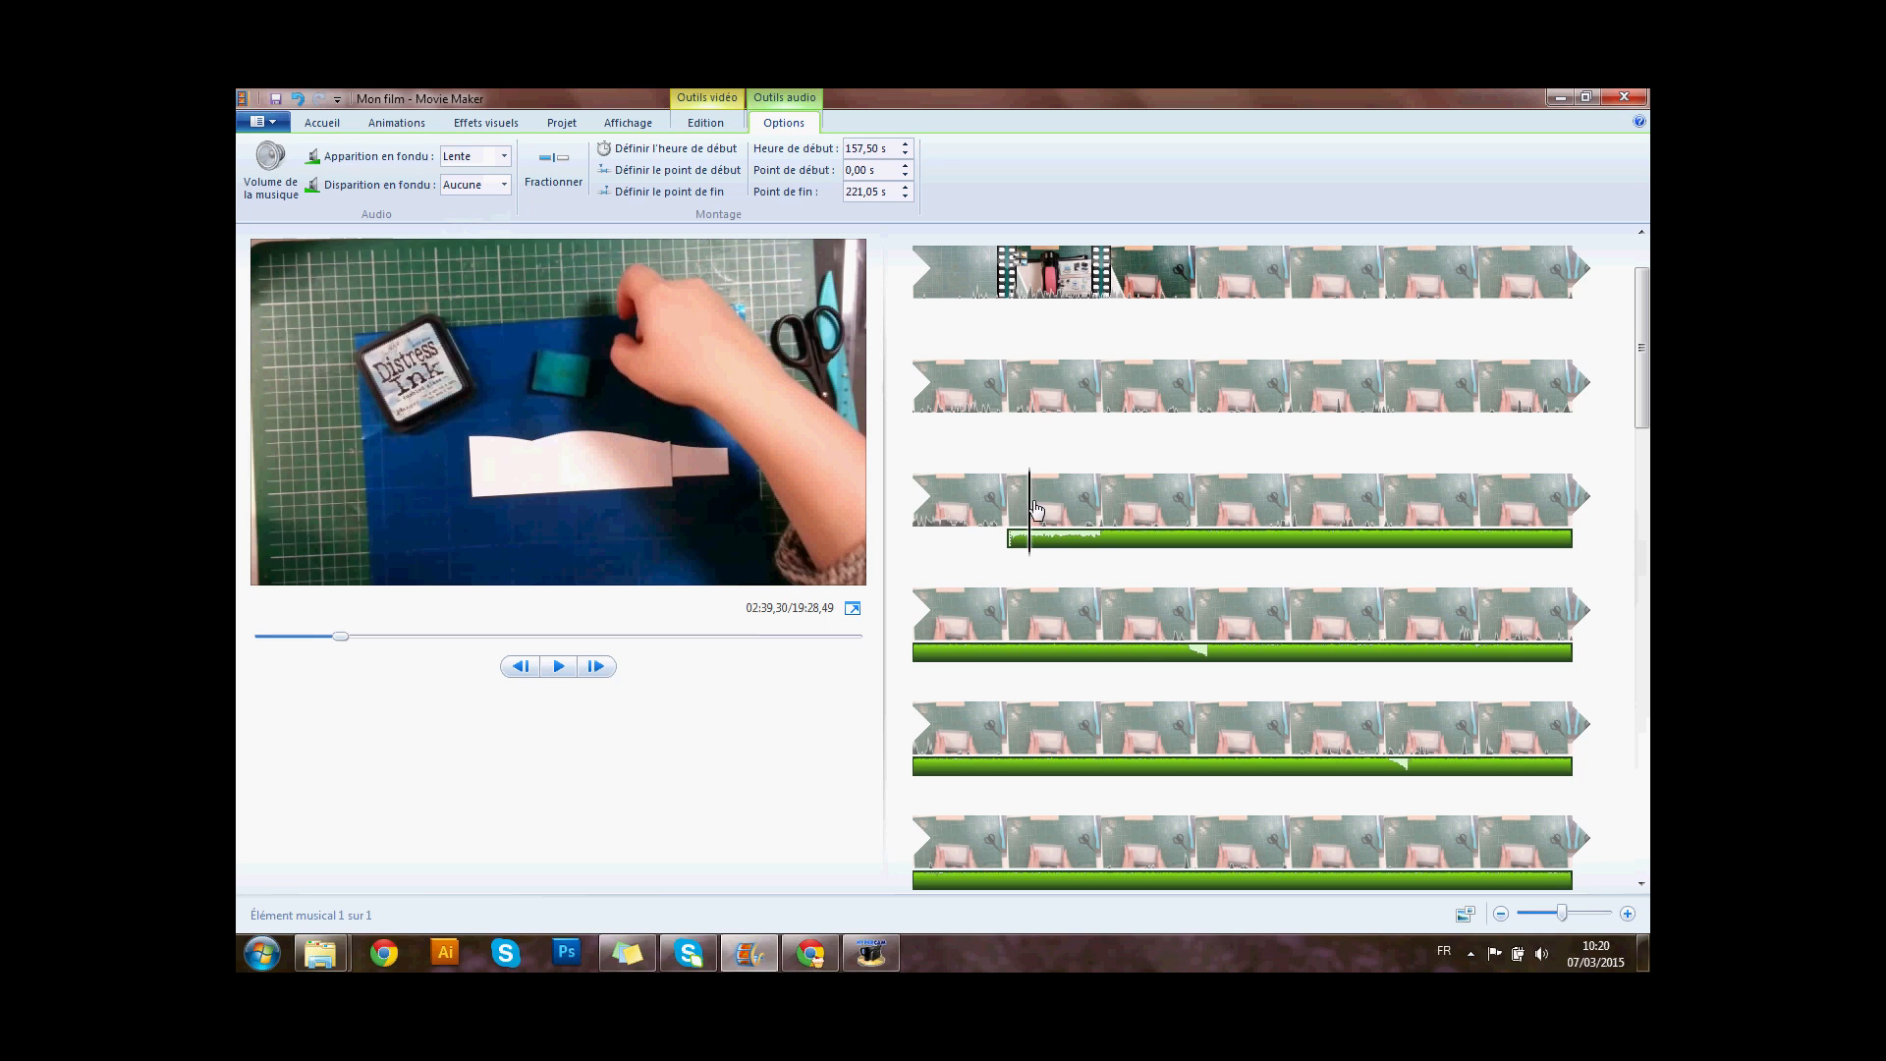
{"action": "left_click", "coordinate": [1005, 530]}
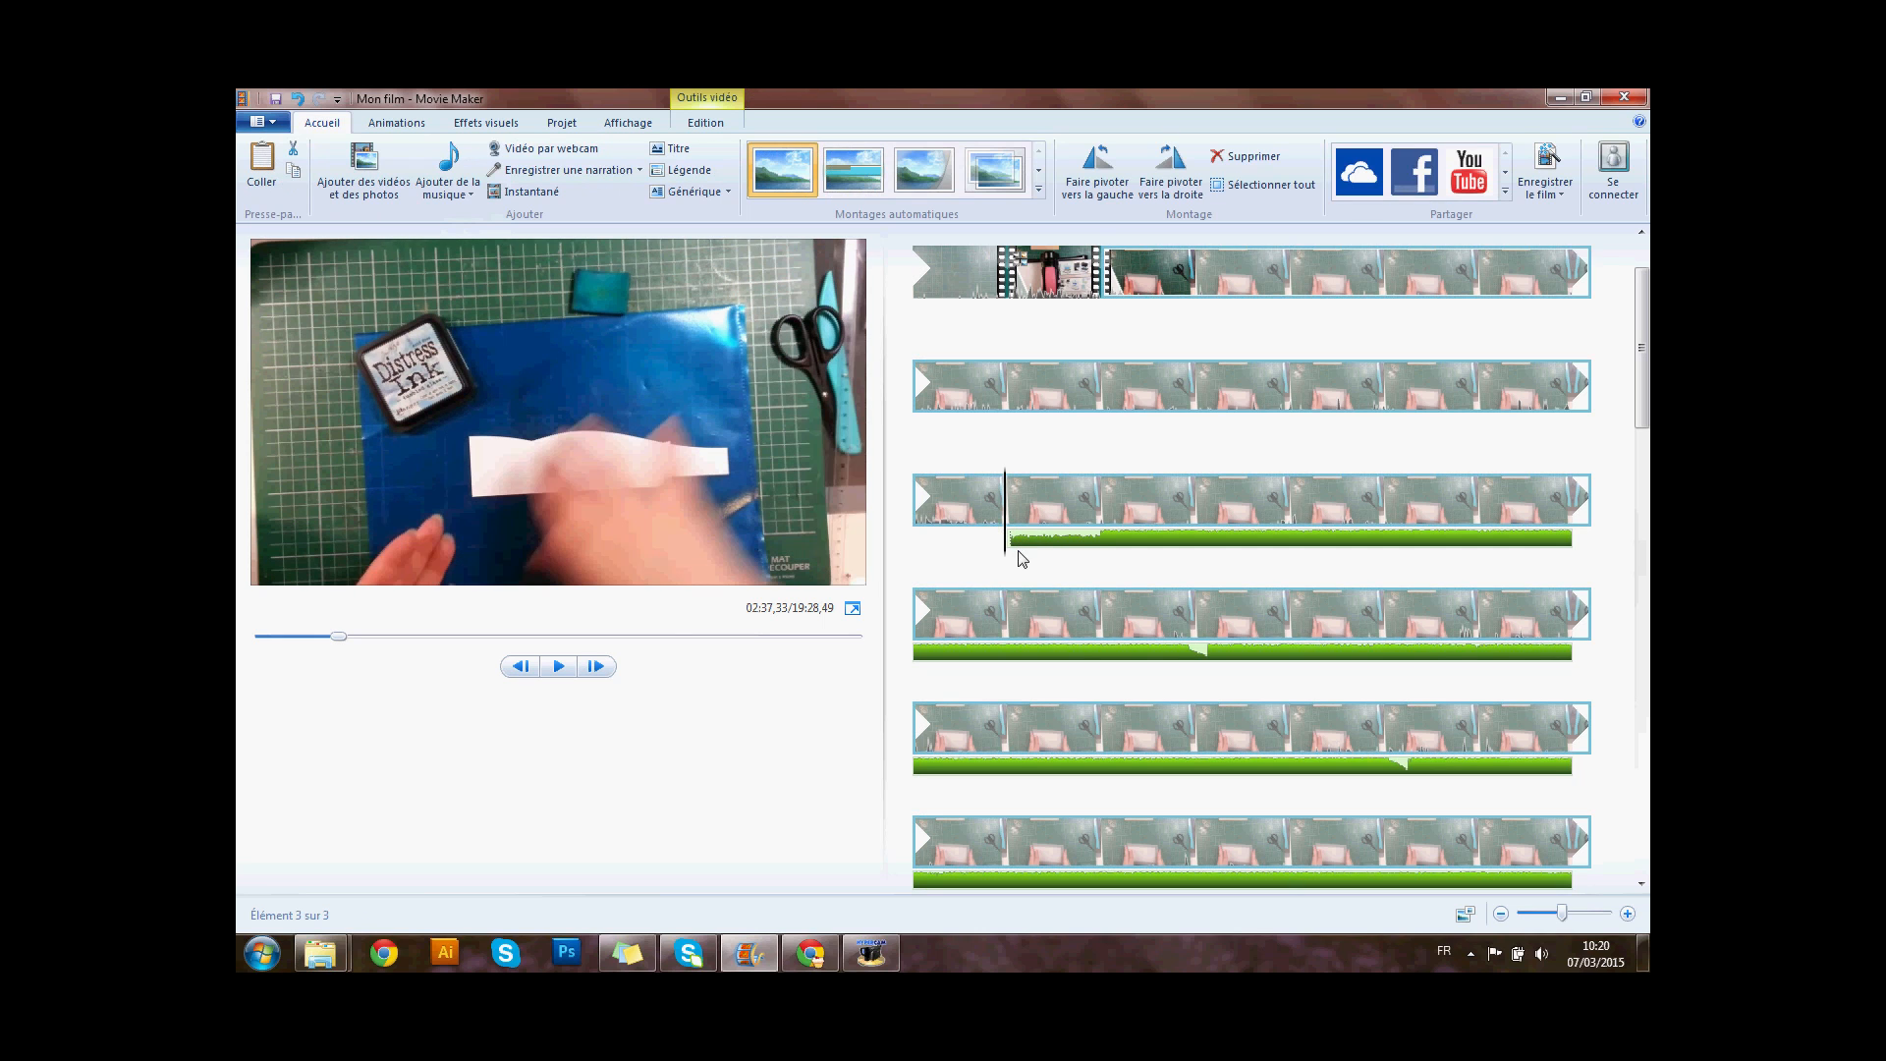
{"action": "left_click", "coordinate": [560, 667]}
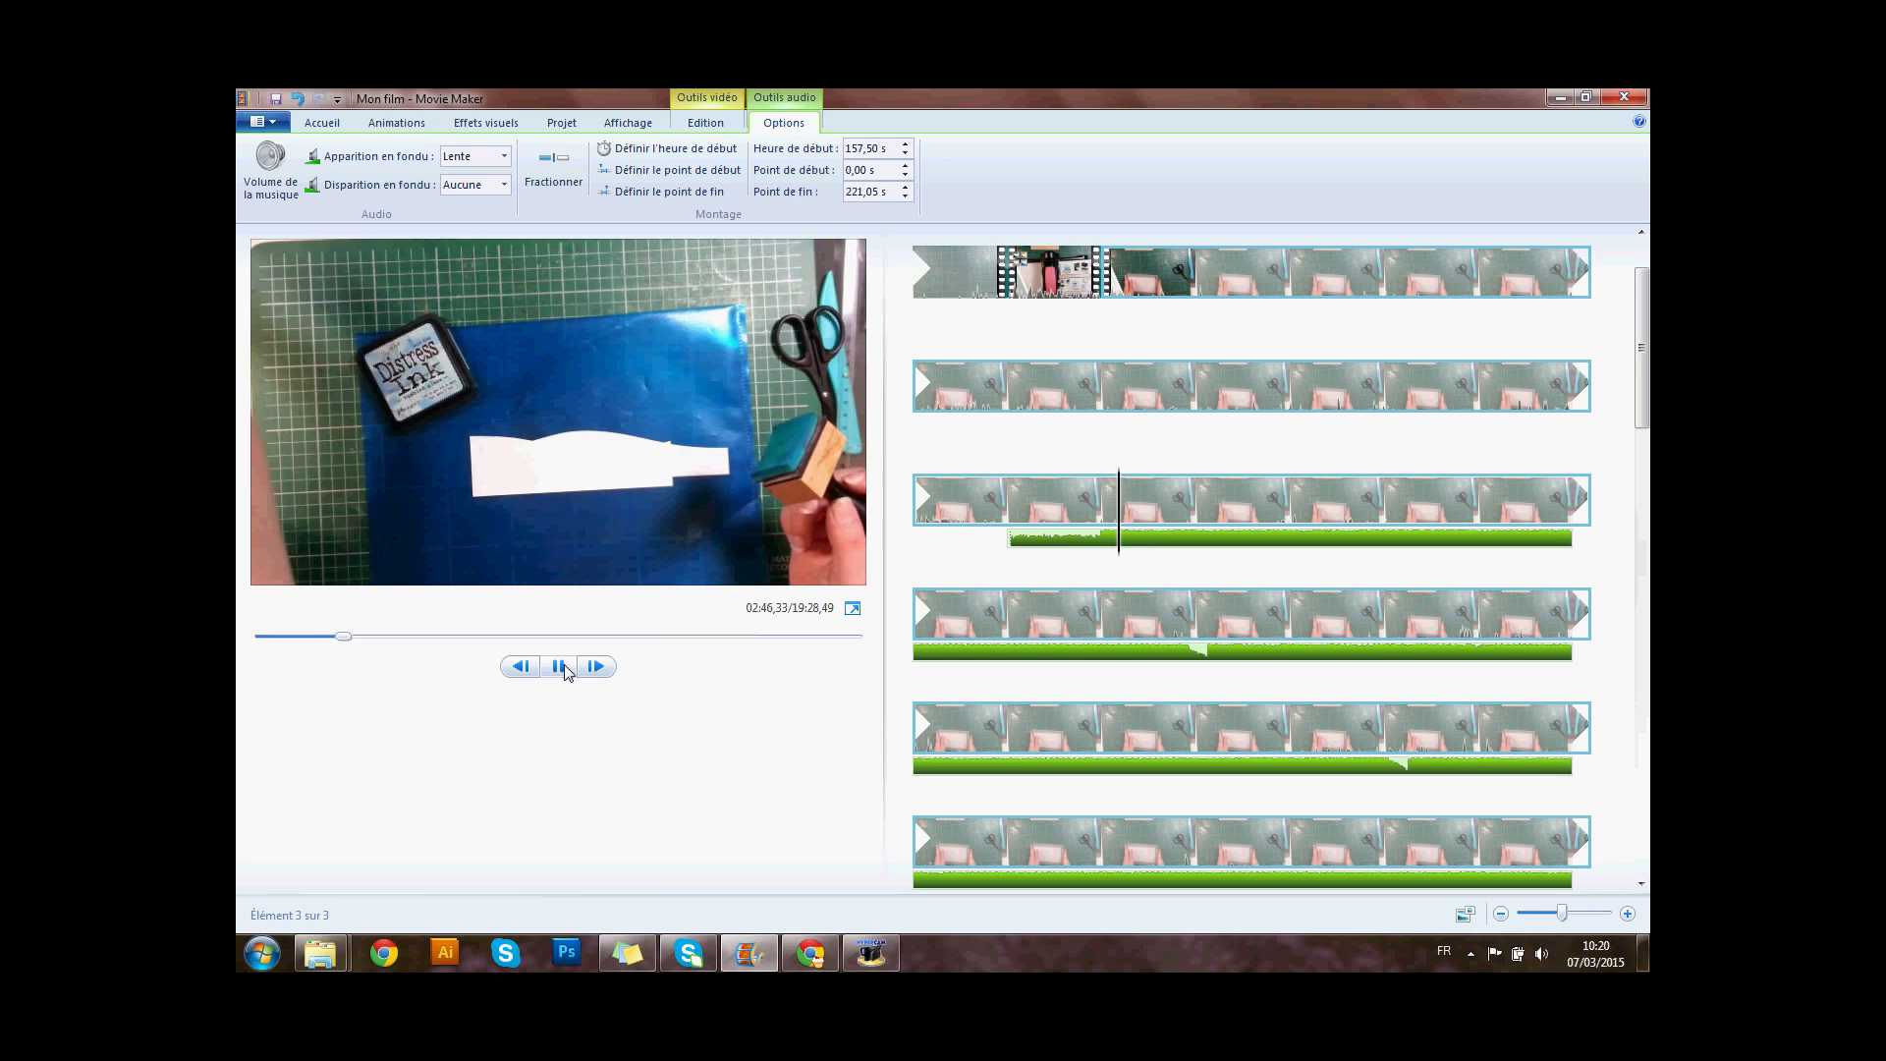
{"action": "left_click", "coordinate": [560, 667]}
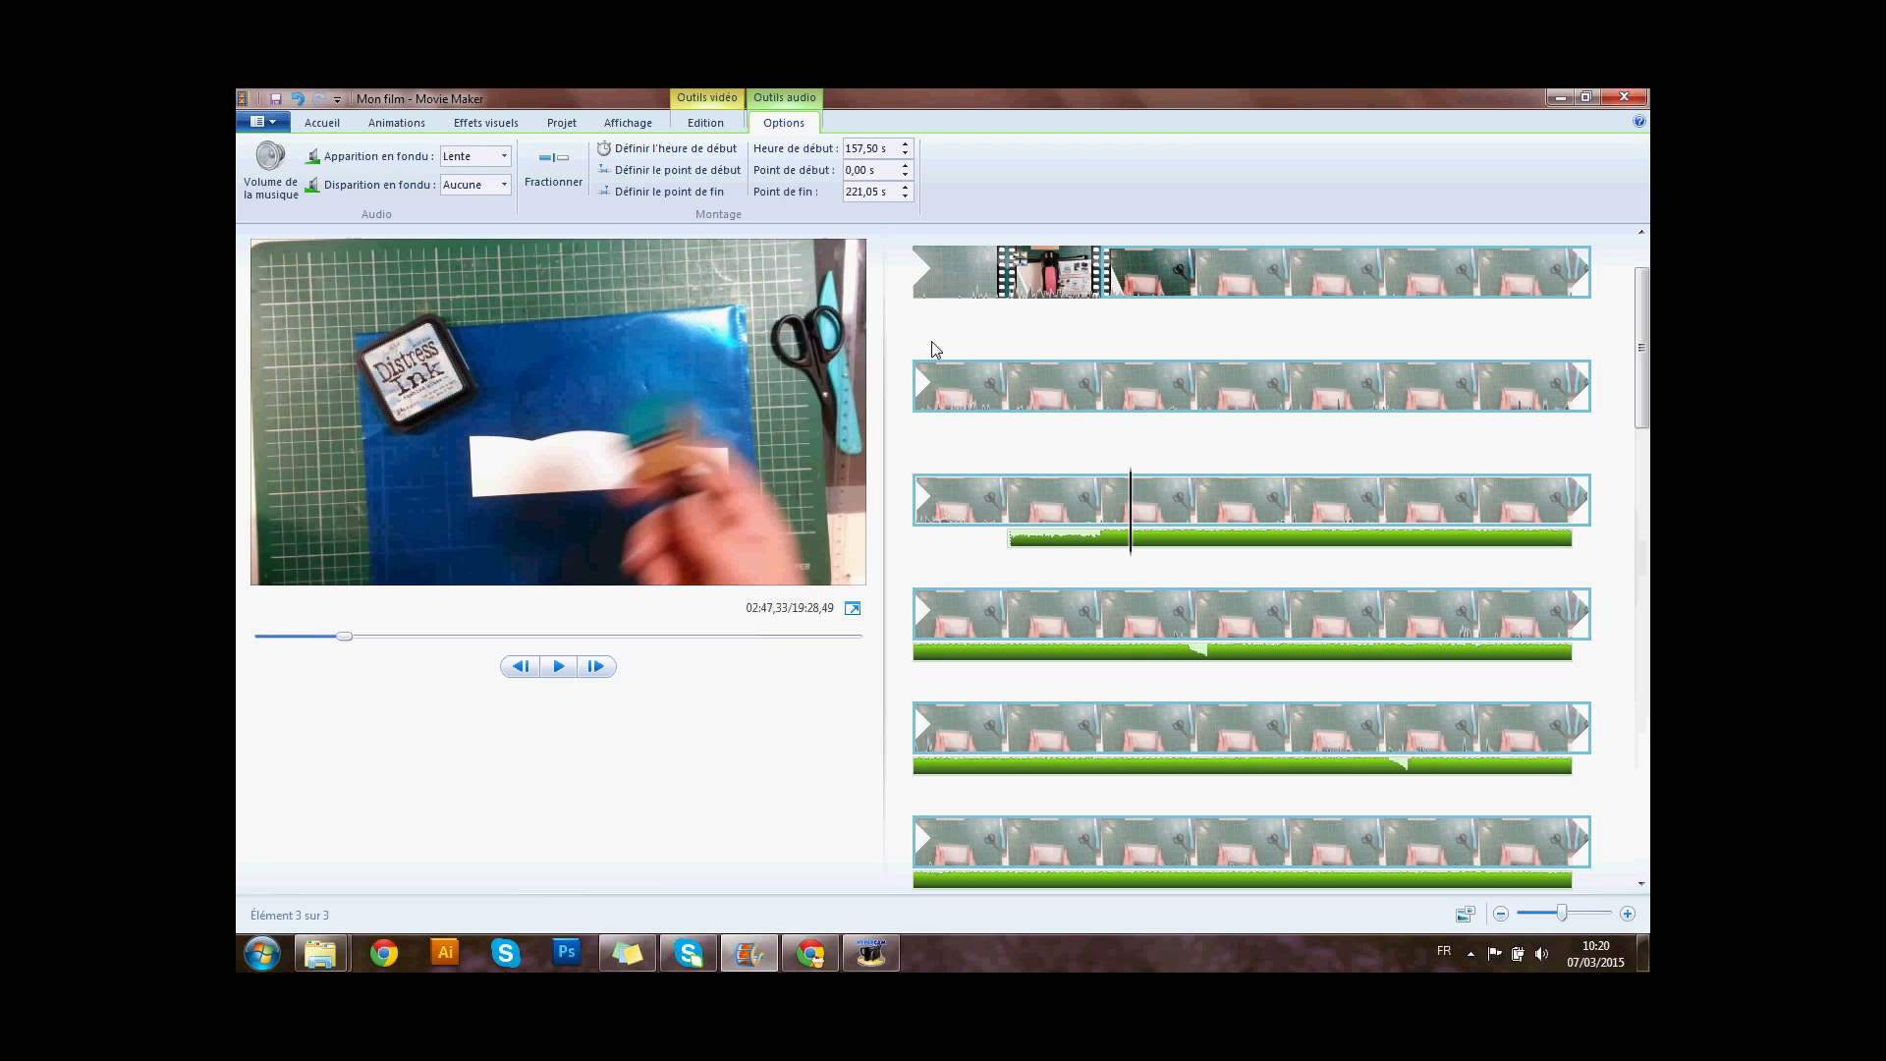
- Set the Awakening music's fade-in to Rapide and preview the film from the start of the music
{"action": "left_click", "coordinate": [504, 157]}
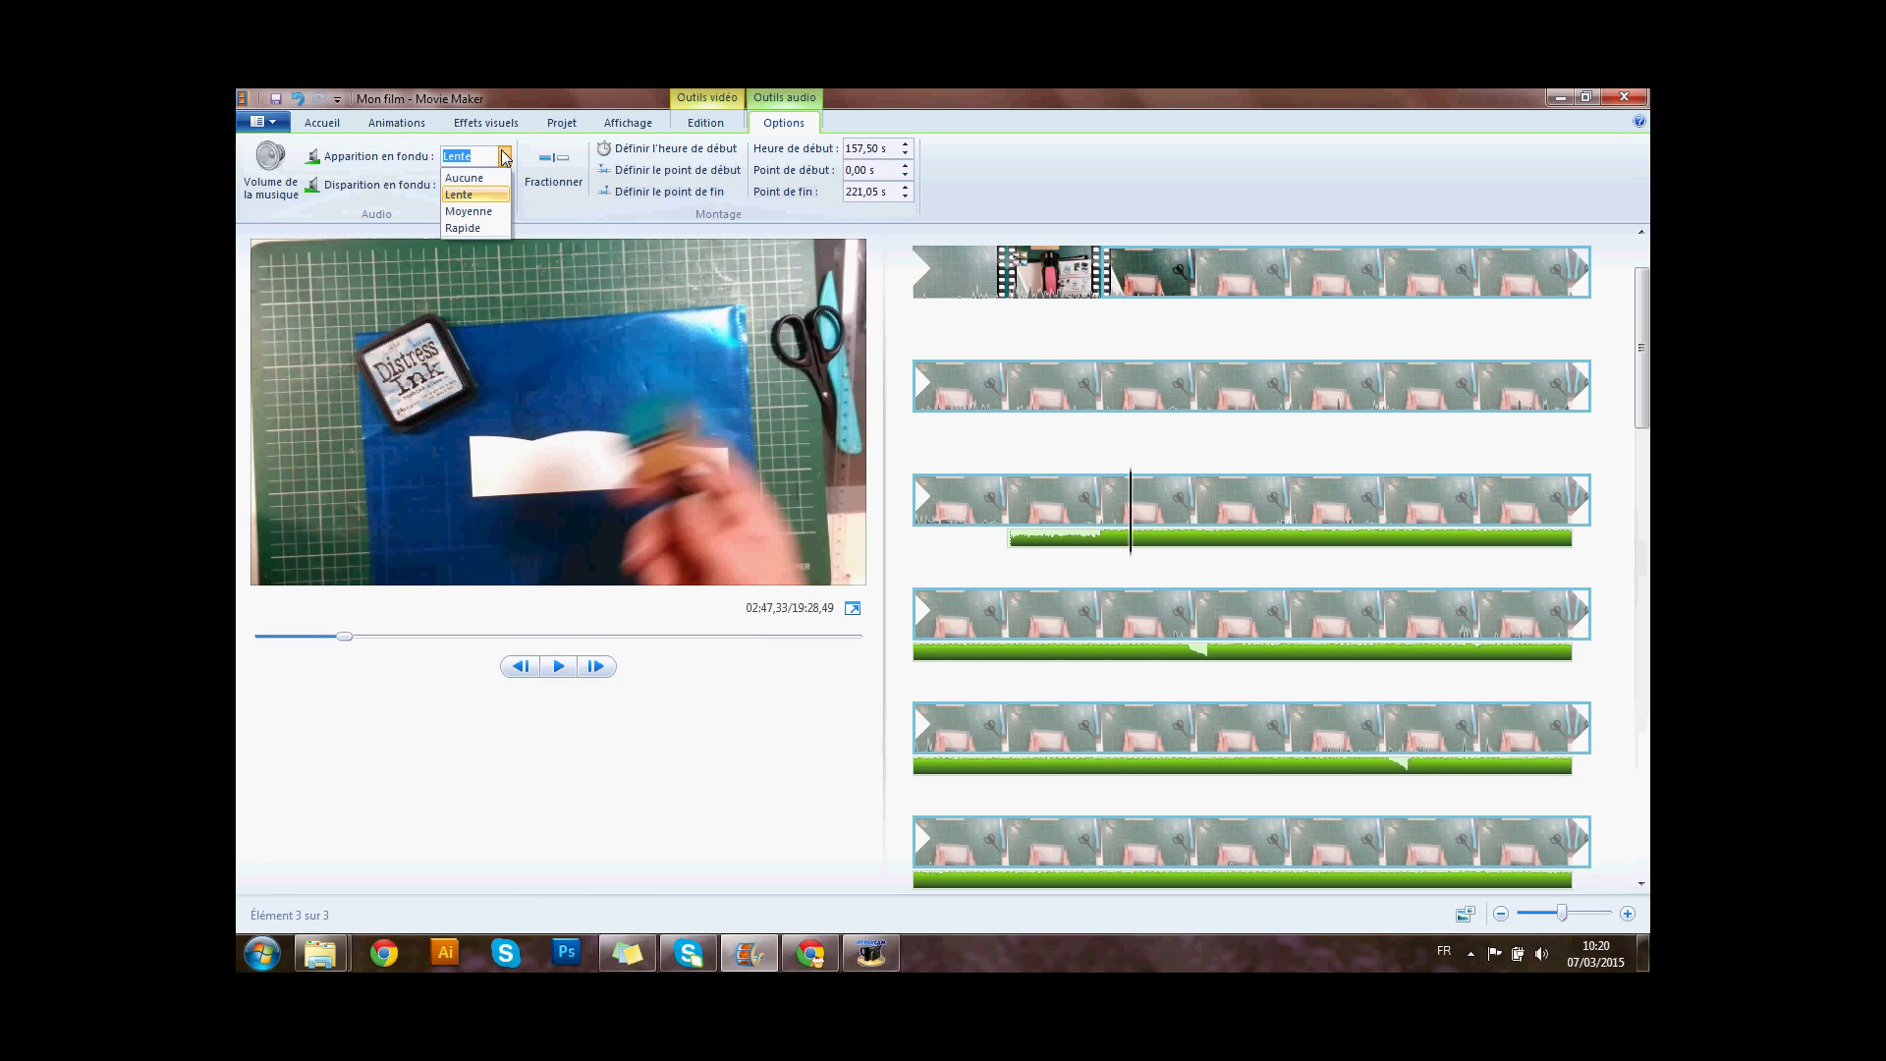
{"action": "left_click", "coordinate": [487, 229]}
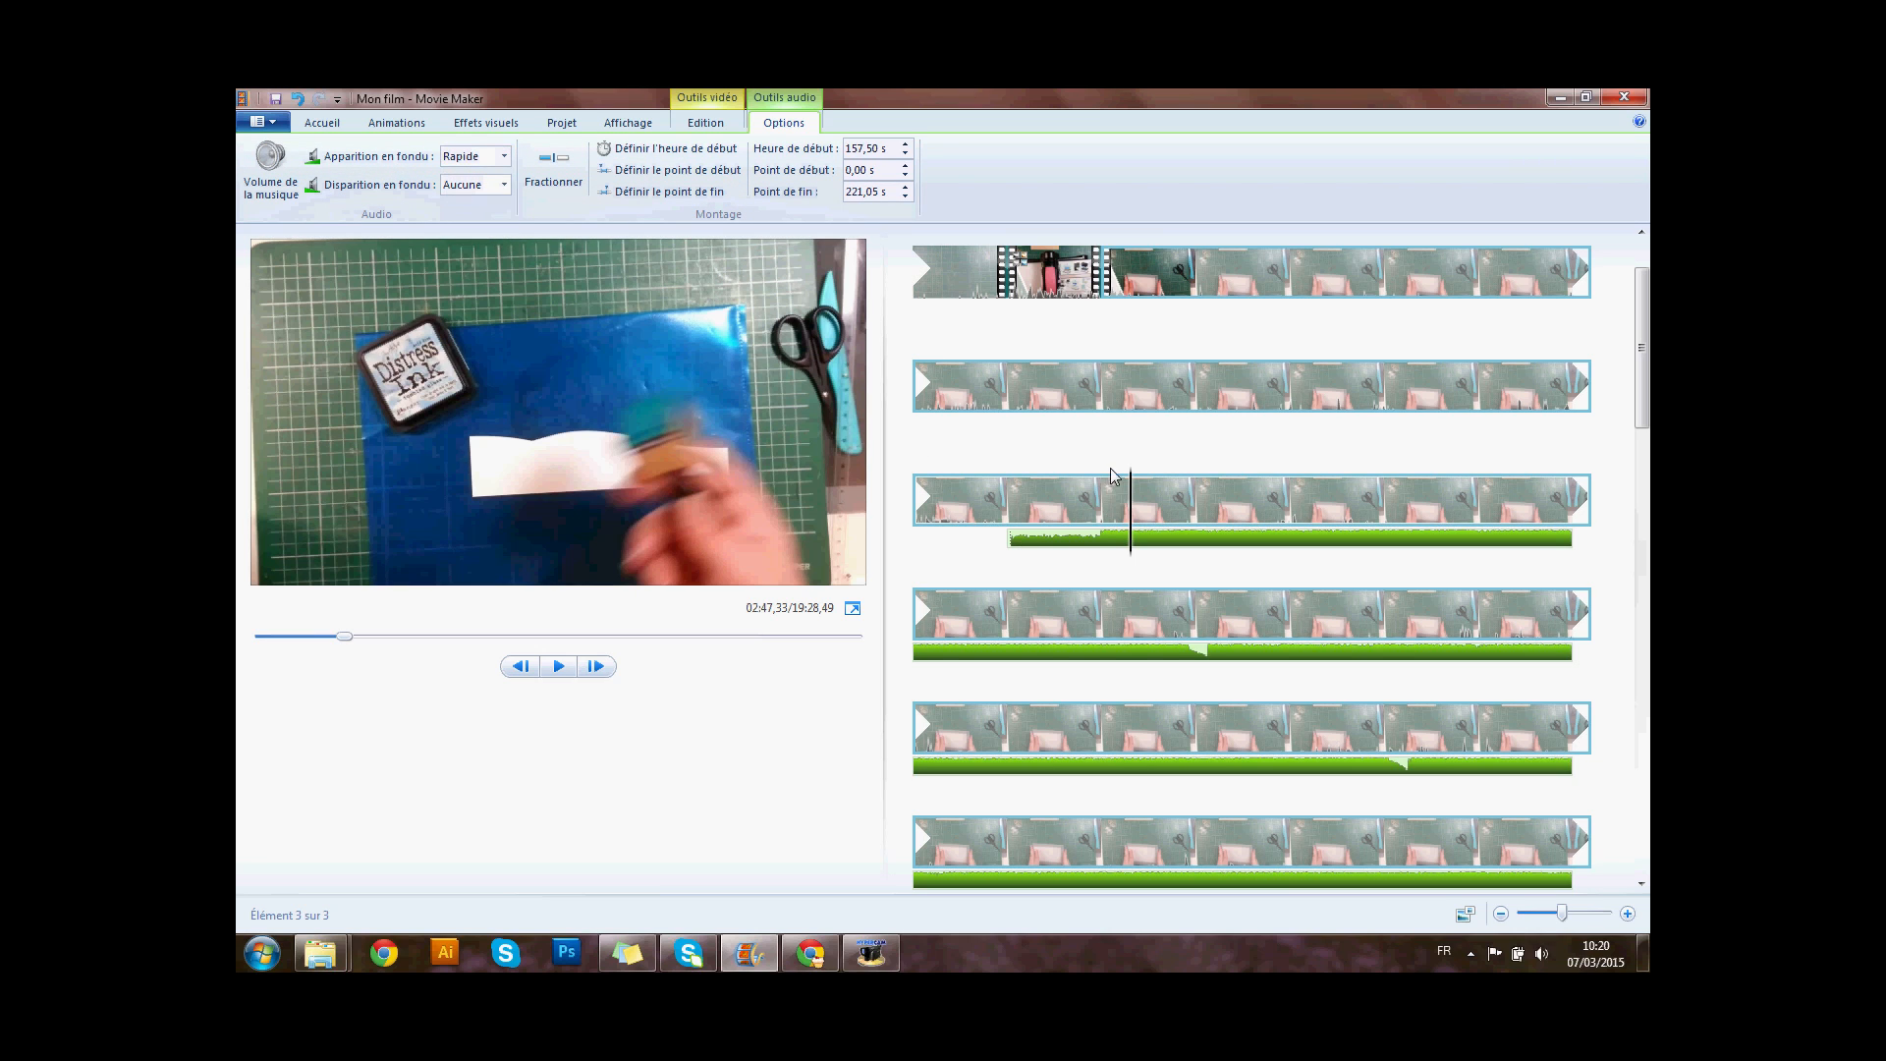
{"action": "left_click", "coordinate": [1011, 481]}
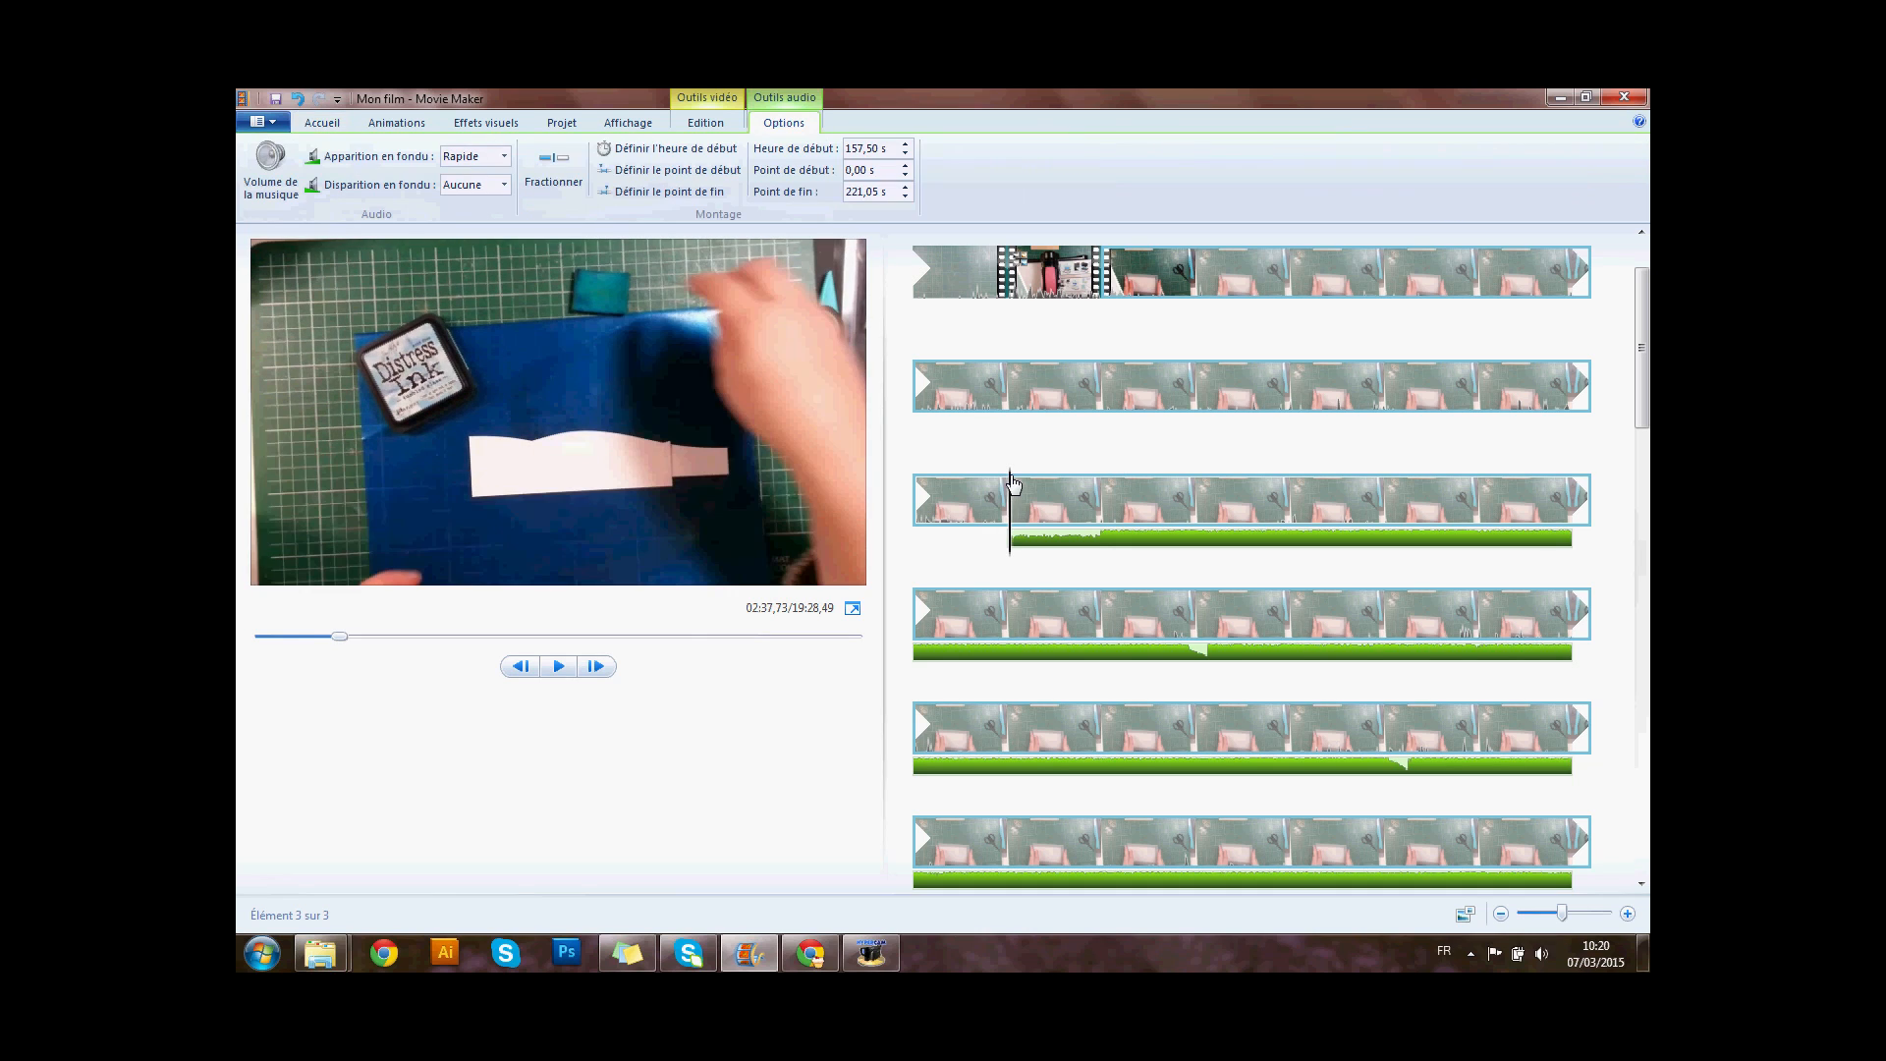
{"action": "left_click", "coordinate": [553, 670]}
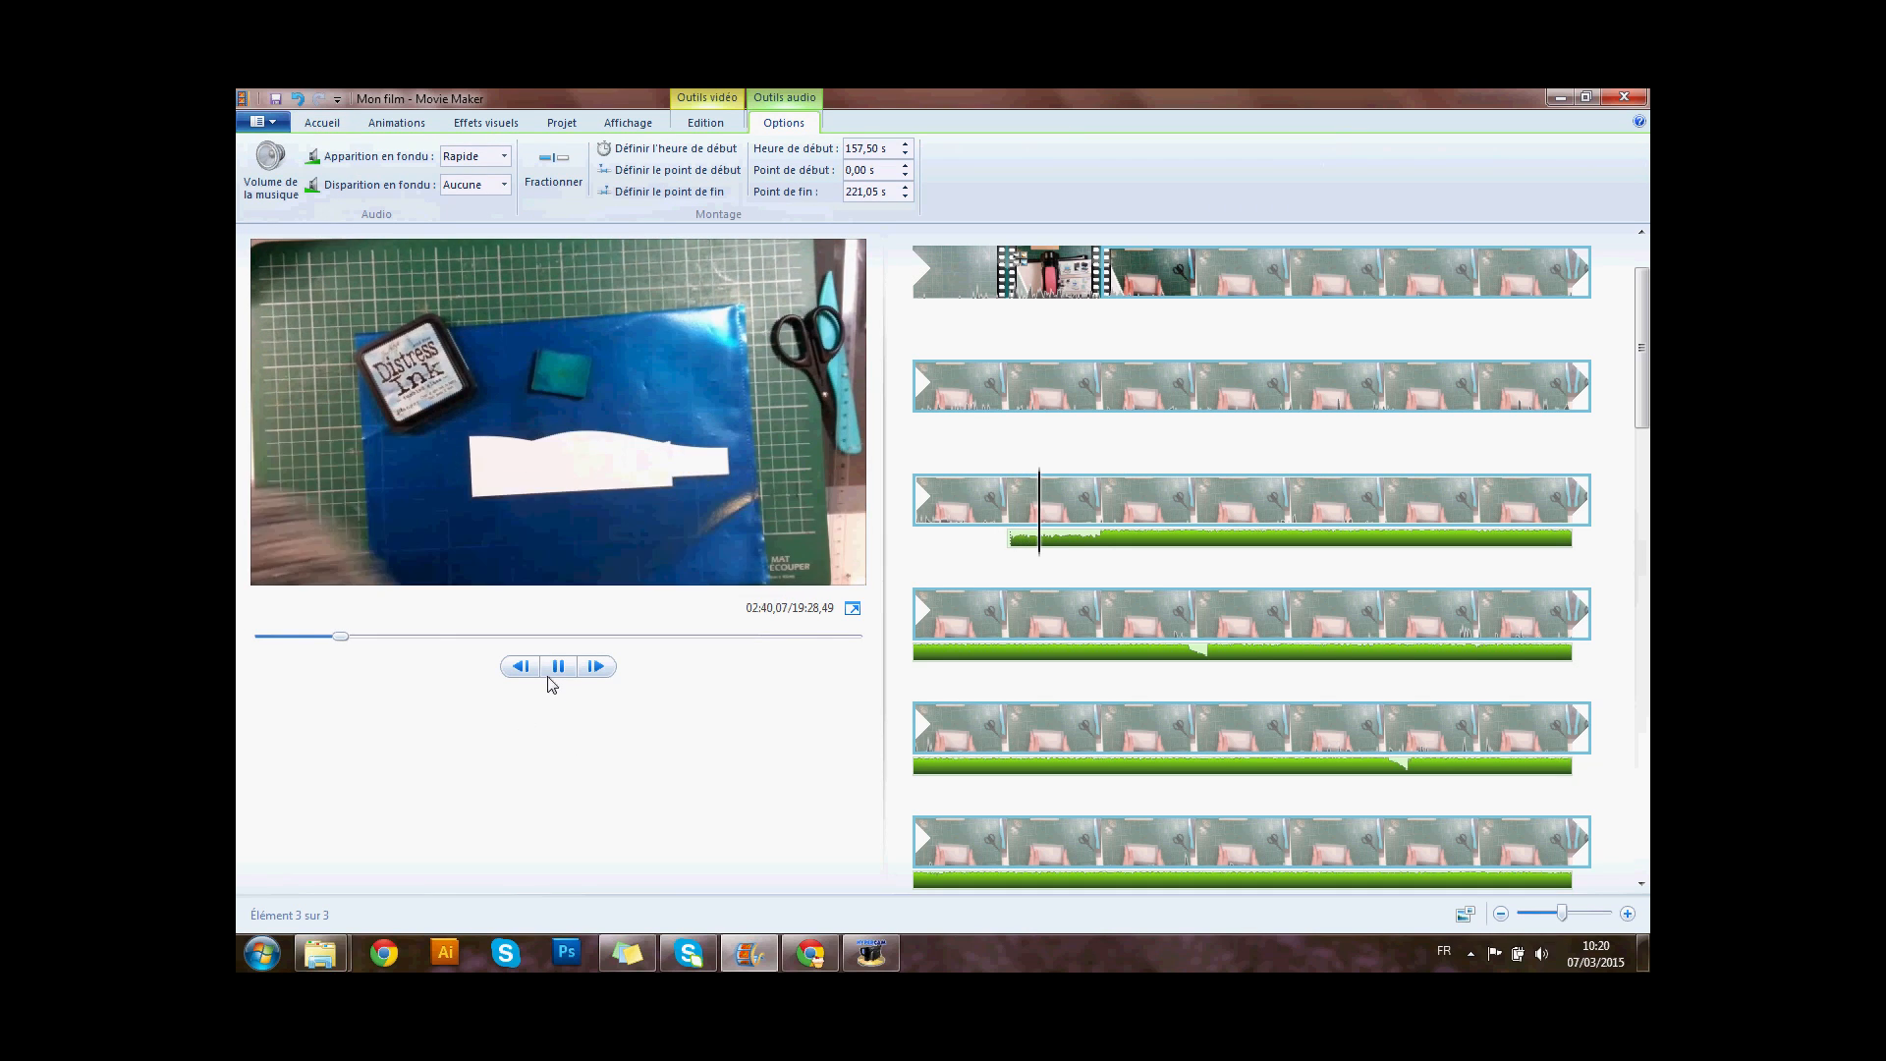
{"action": "left_click", "coordinate": [559, 670]}
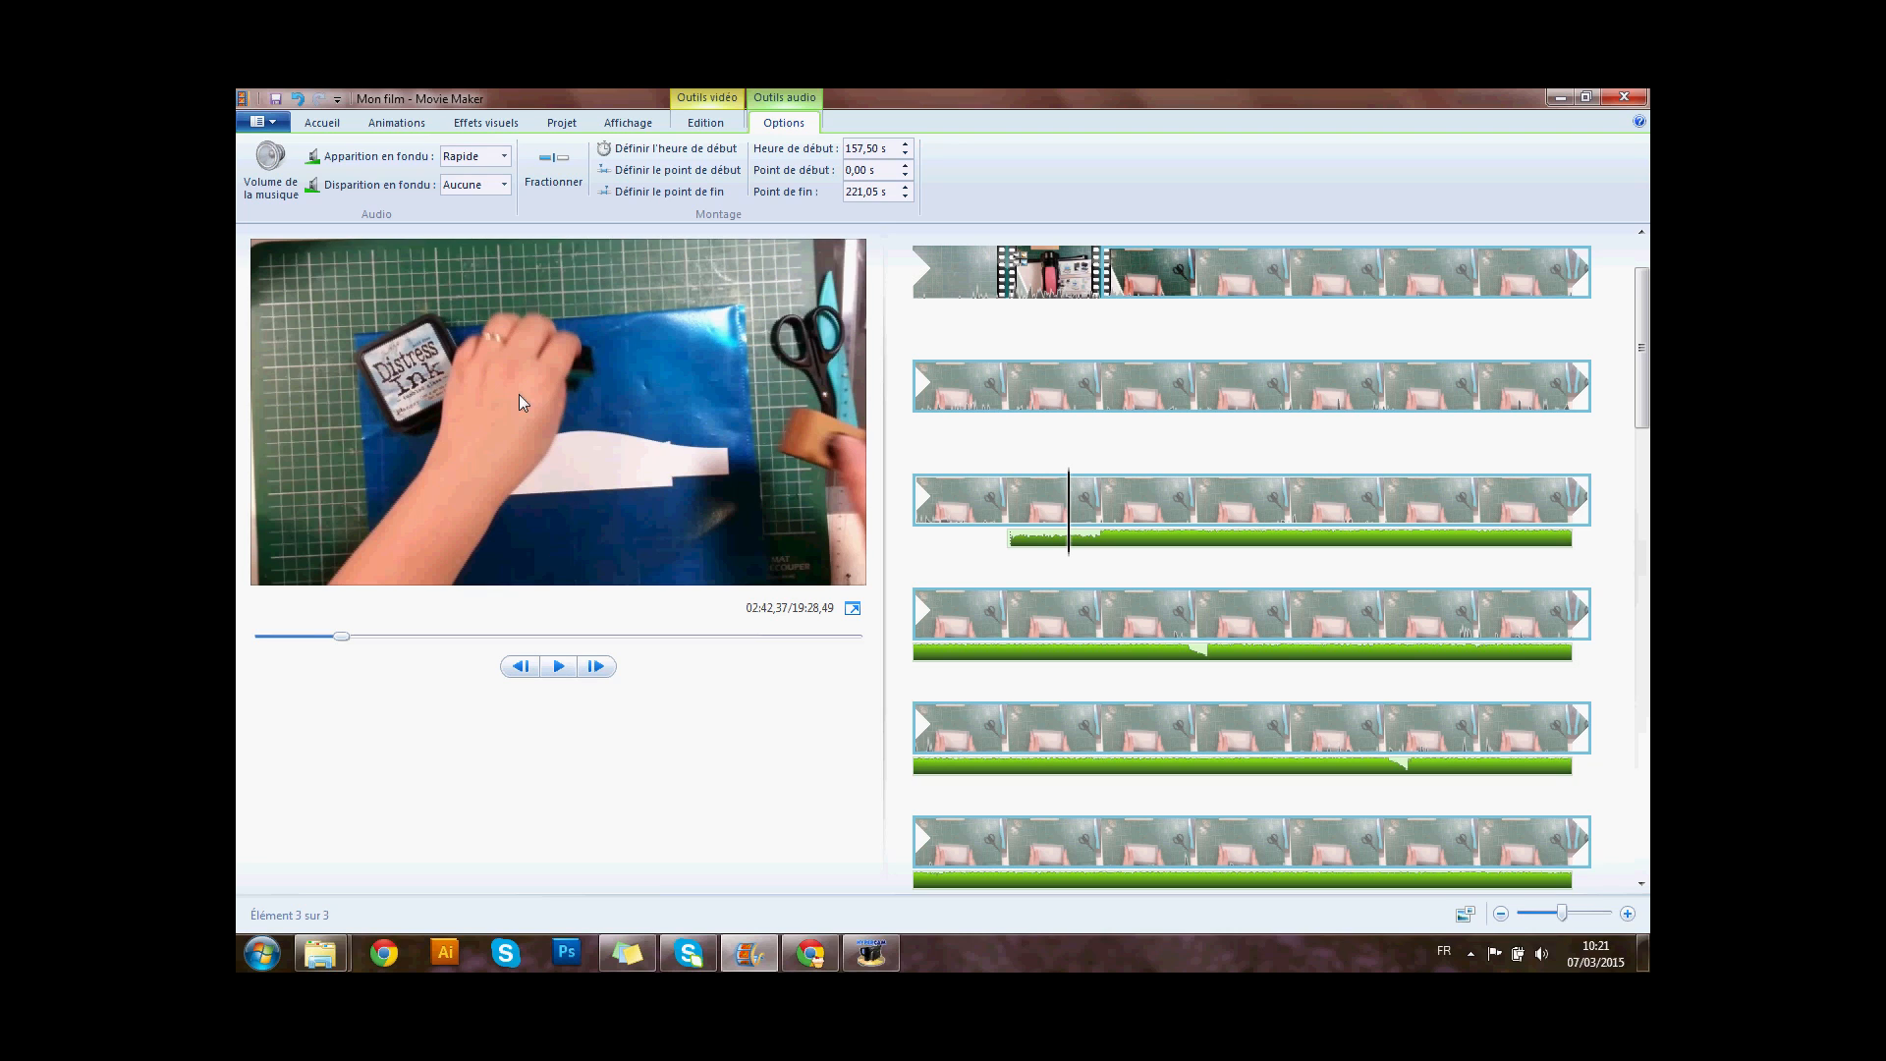
- Check the music's fade-out speed options without choosing one, and lower the music volume to roughly a quarter
{"action": "left_click", "coordinate": [503, 185]}
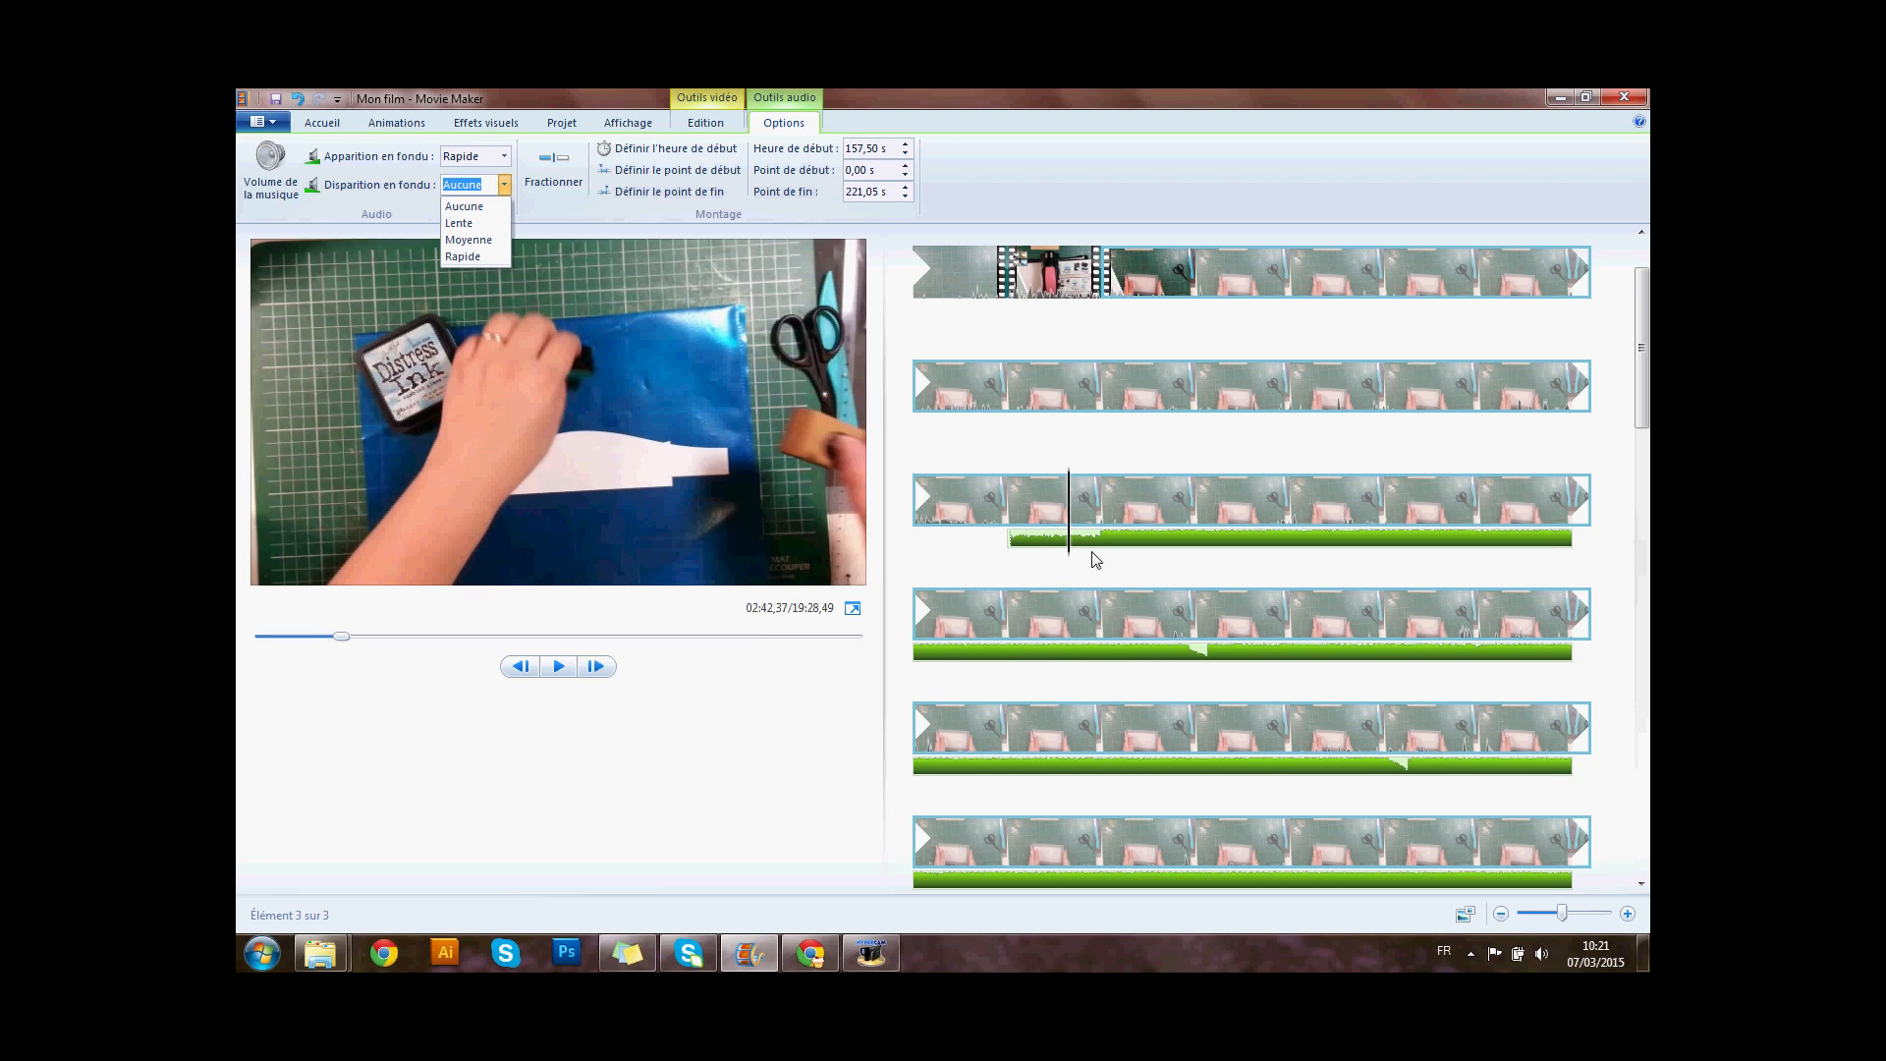
{"action": "left_click", "coordinate": [423, 214]}
{"action": "left_click", "coordinate": [271, 169]}
{"action": "left_click_drag", "start_coordinate": [306, 220], "coordinate": [284, 220]}
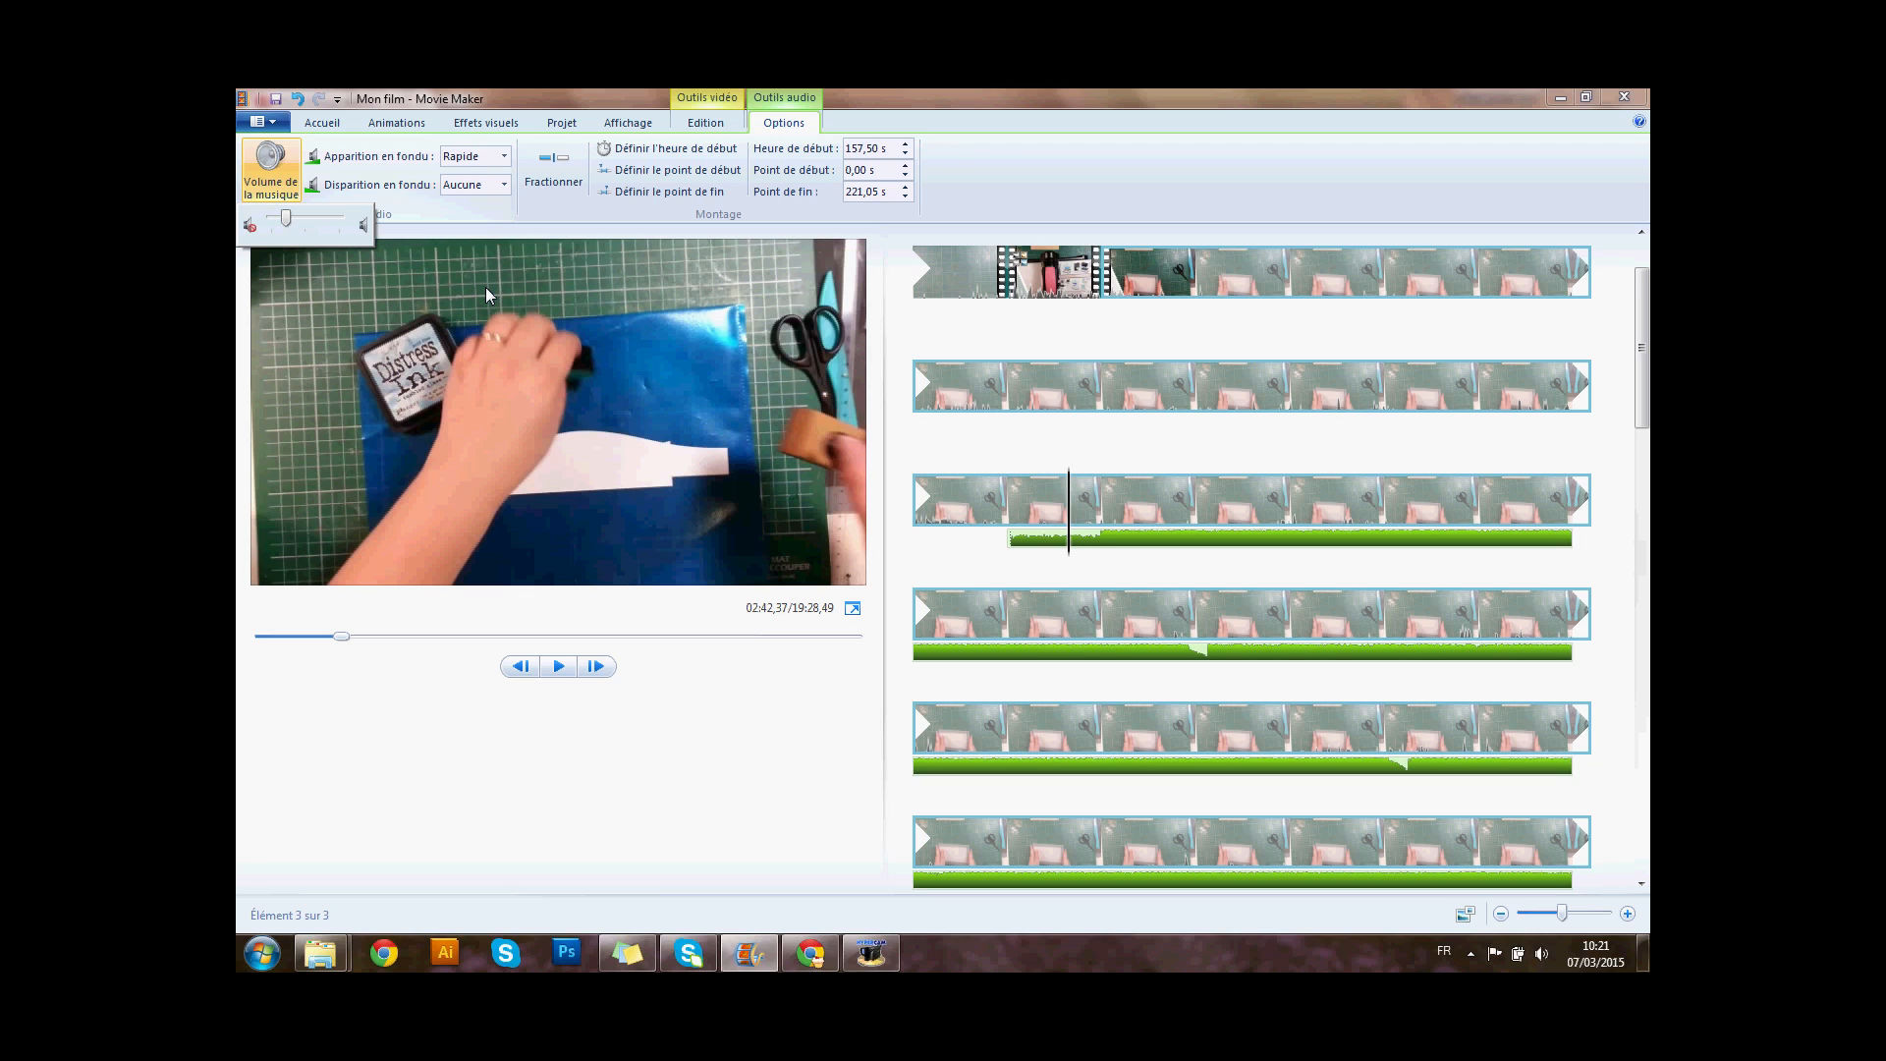
{"action": "left_click", "coordinate": [488, 246]}
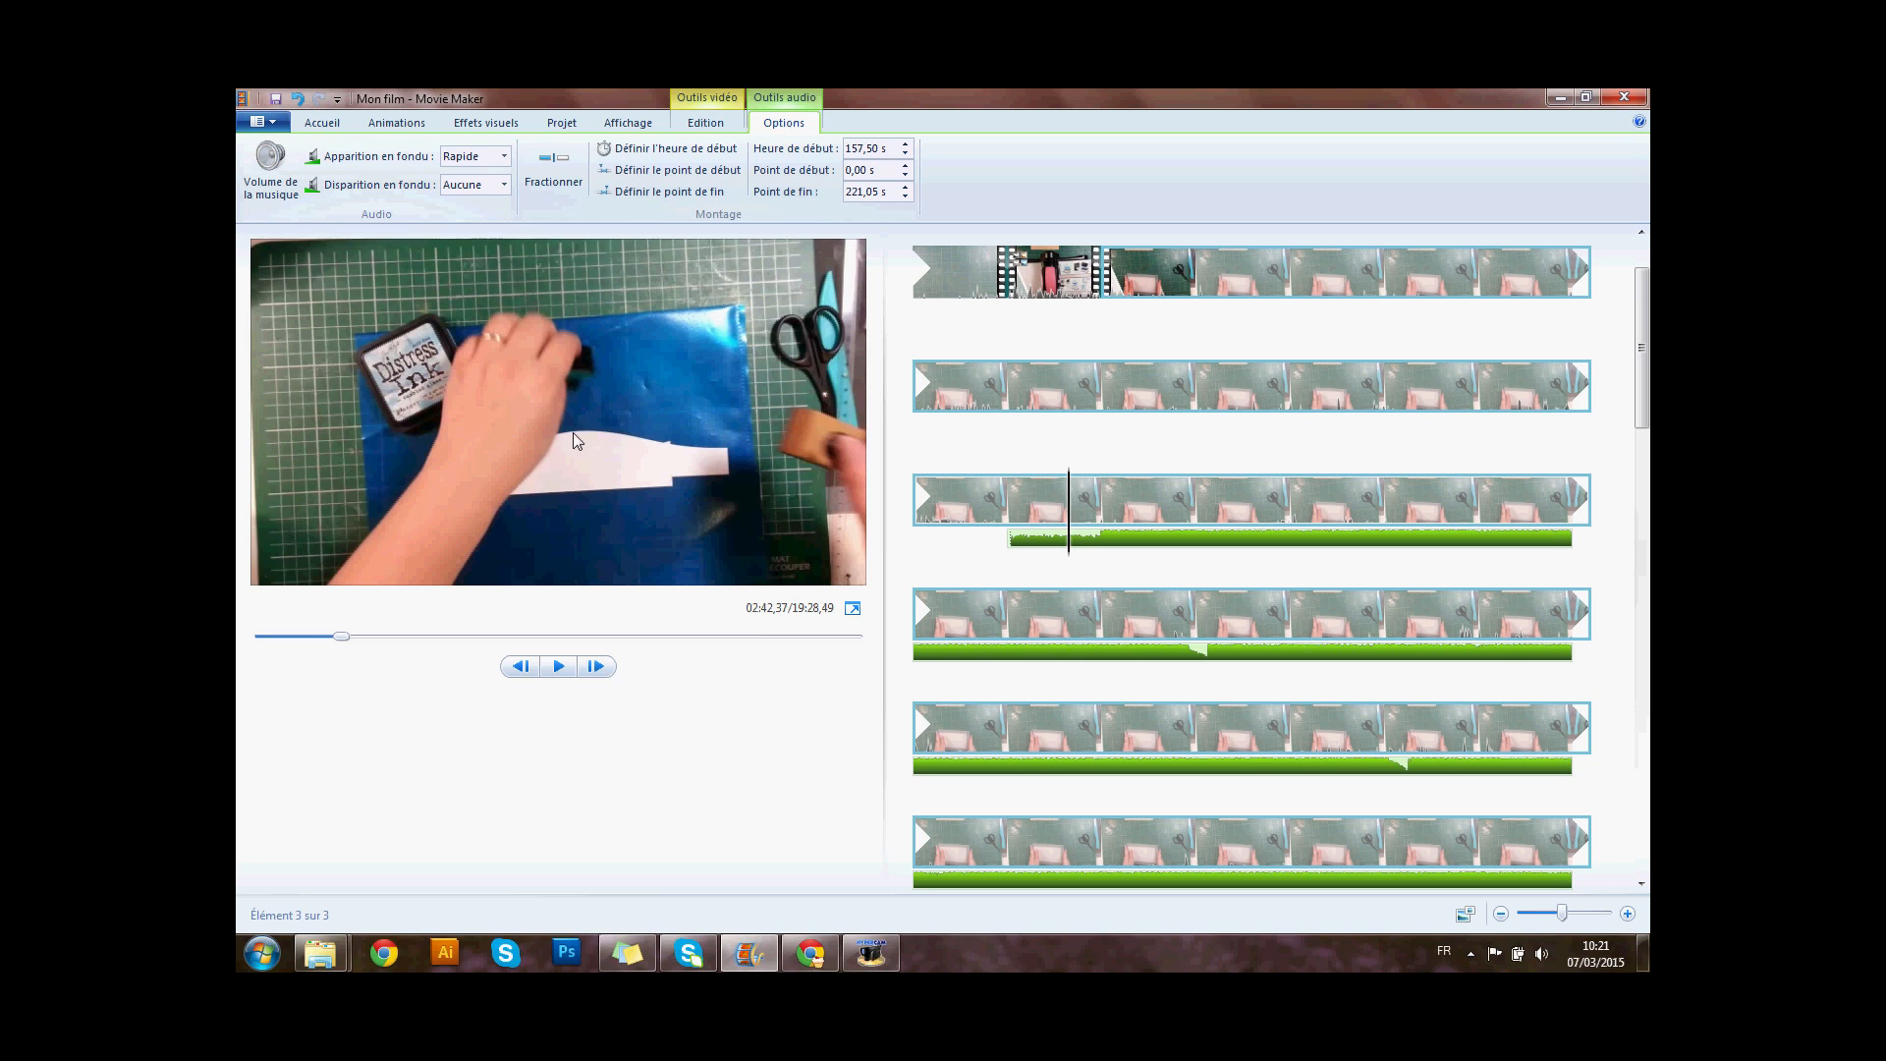
- Preview the film briefly from about 2:42 with the lowered music volume
{"action": "left_click", "coordinate": [567, 670]}
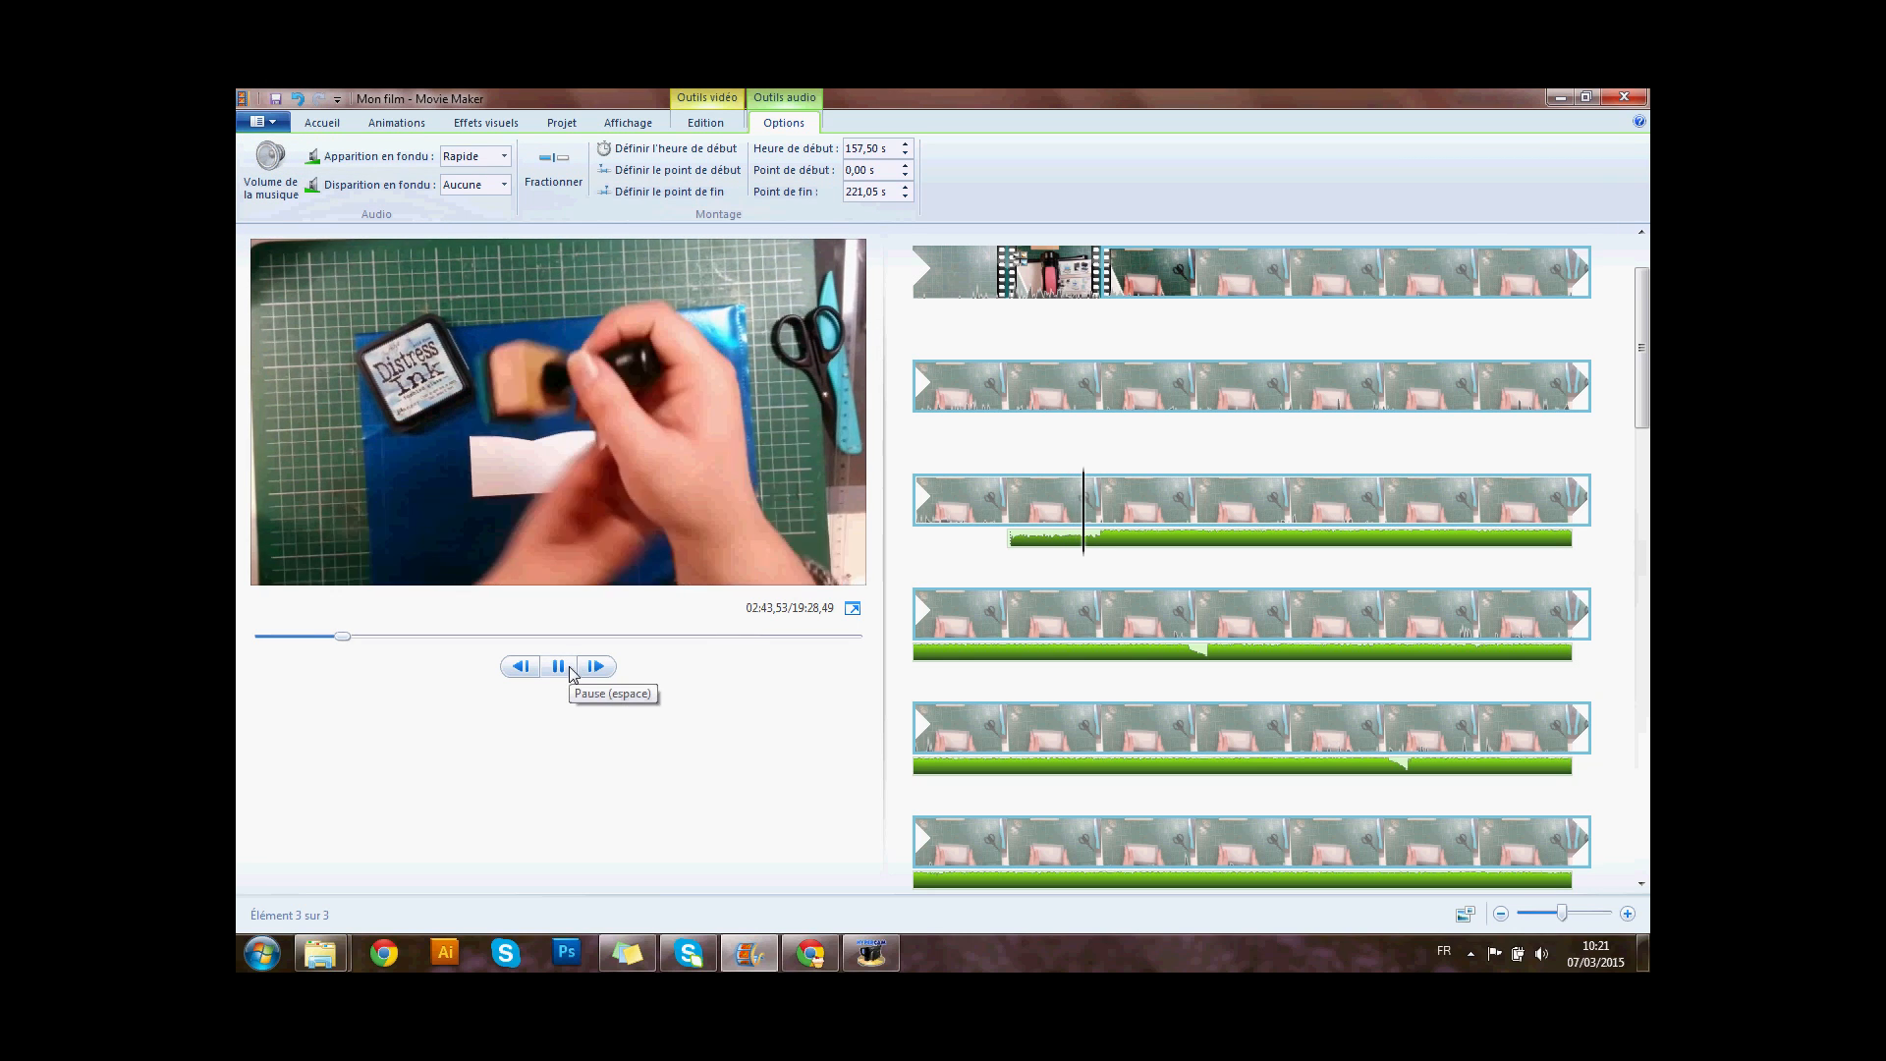
{"action": "left_click", "coordinate": [570, 667]}
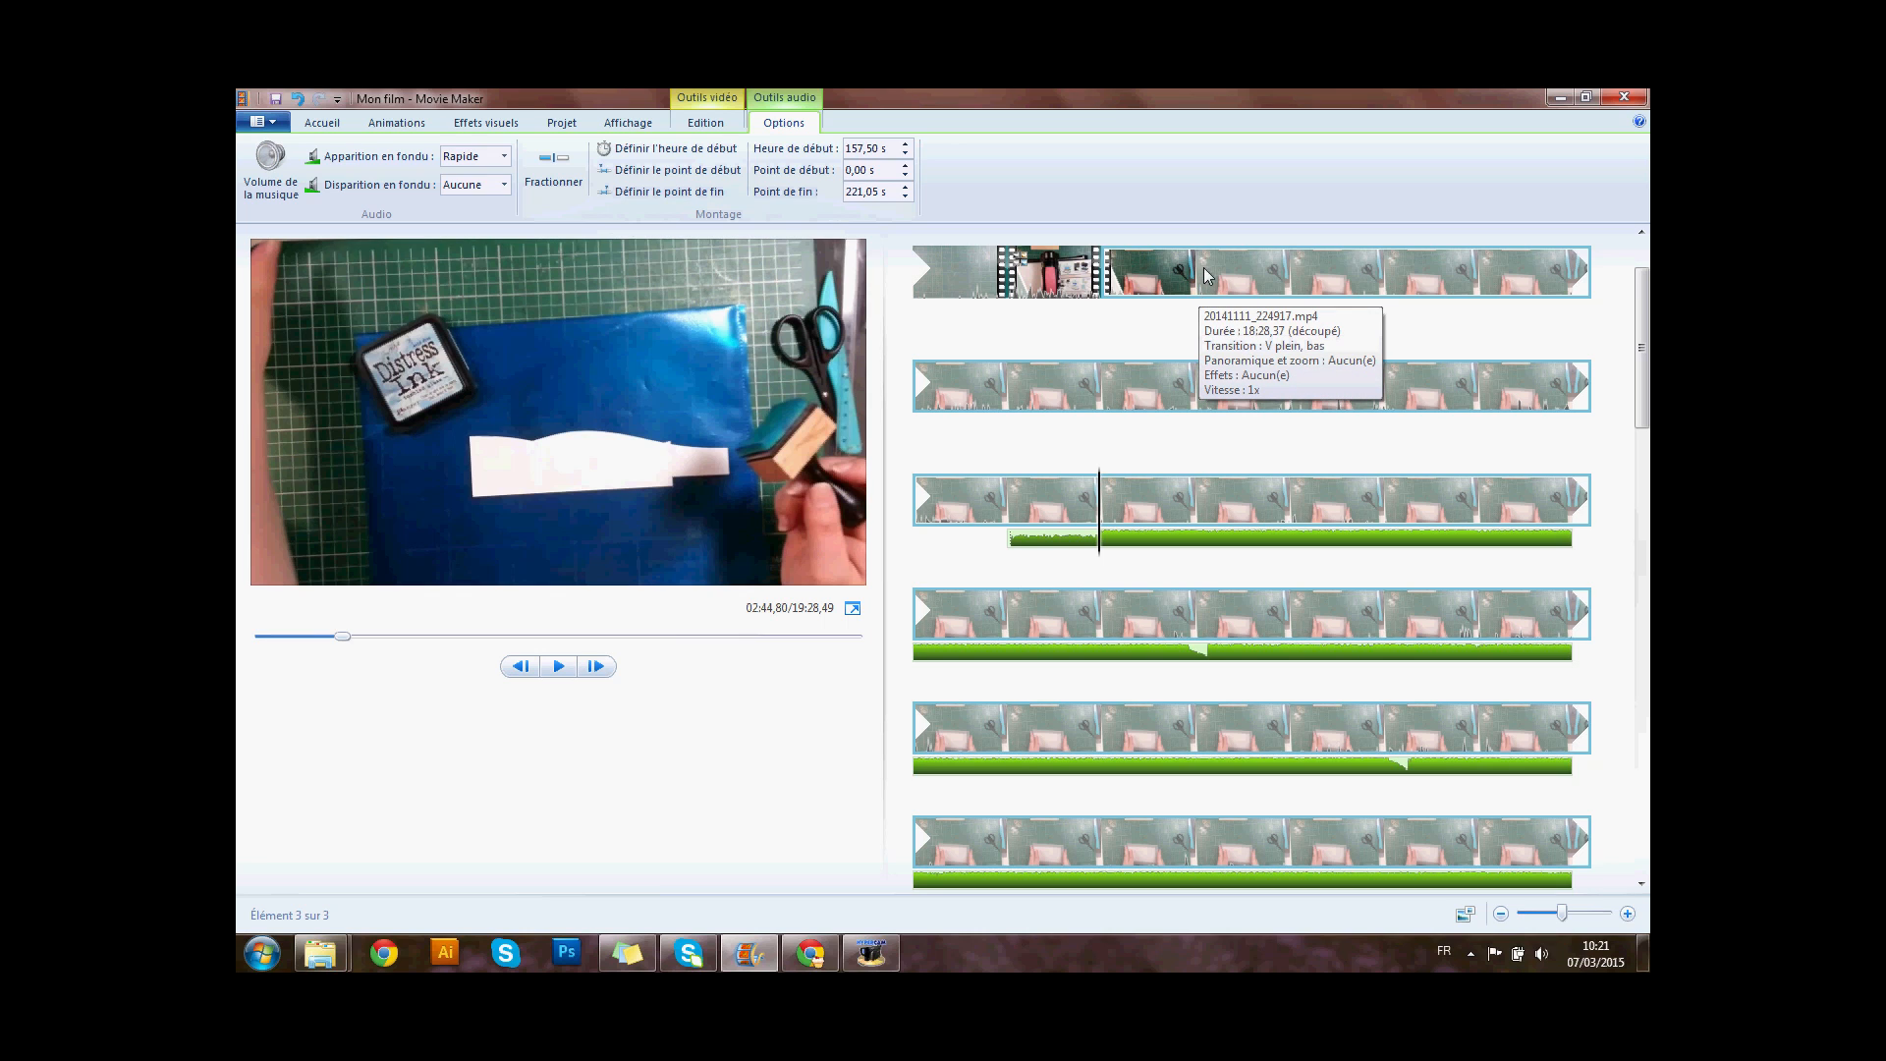
- Split the video clip at the start of the Awakening music, at about 2:37
{"action": "left_click", "coordinate": [693, 121]}
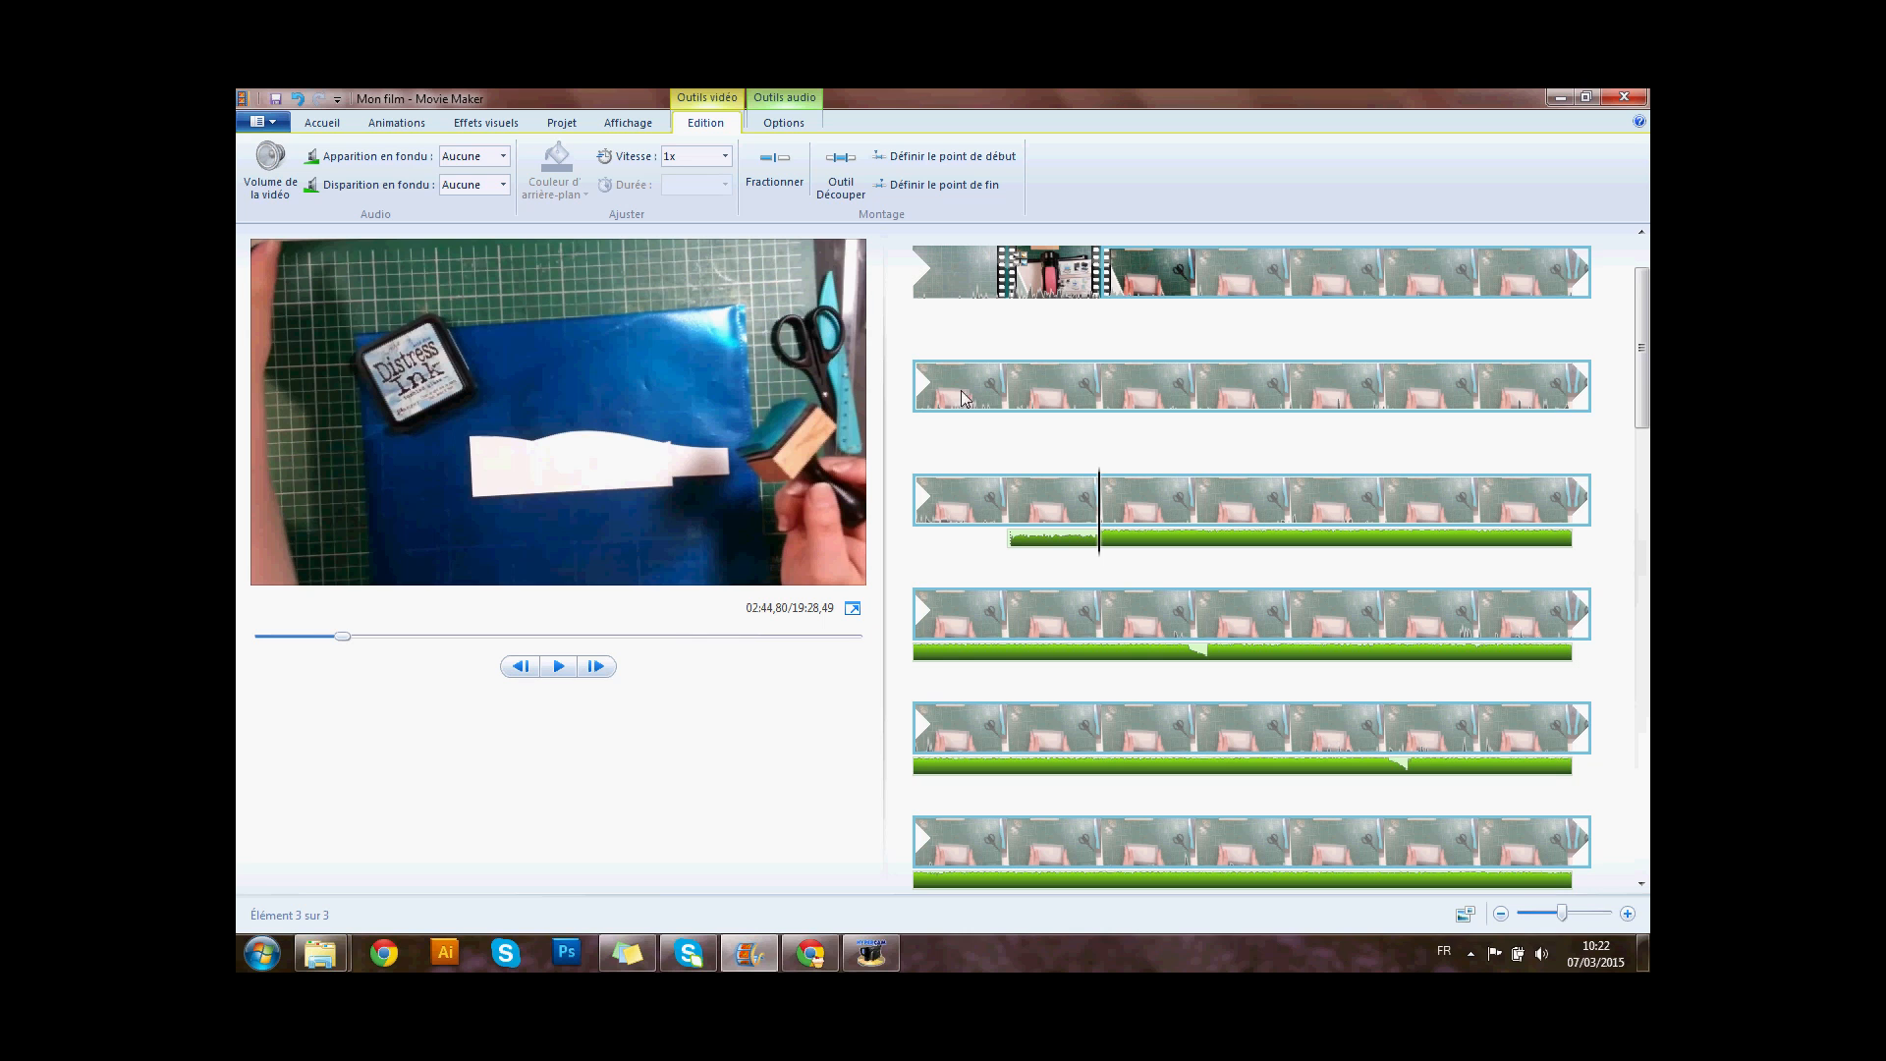
{"action": "left_click_drag", "start_coordinate": [1099, 480], "coordinate": [1008, 480]}
{"action": "left_click", "coordinate": [776, 167]}
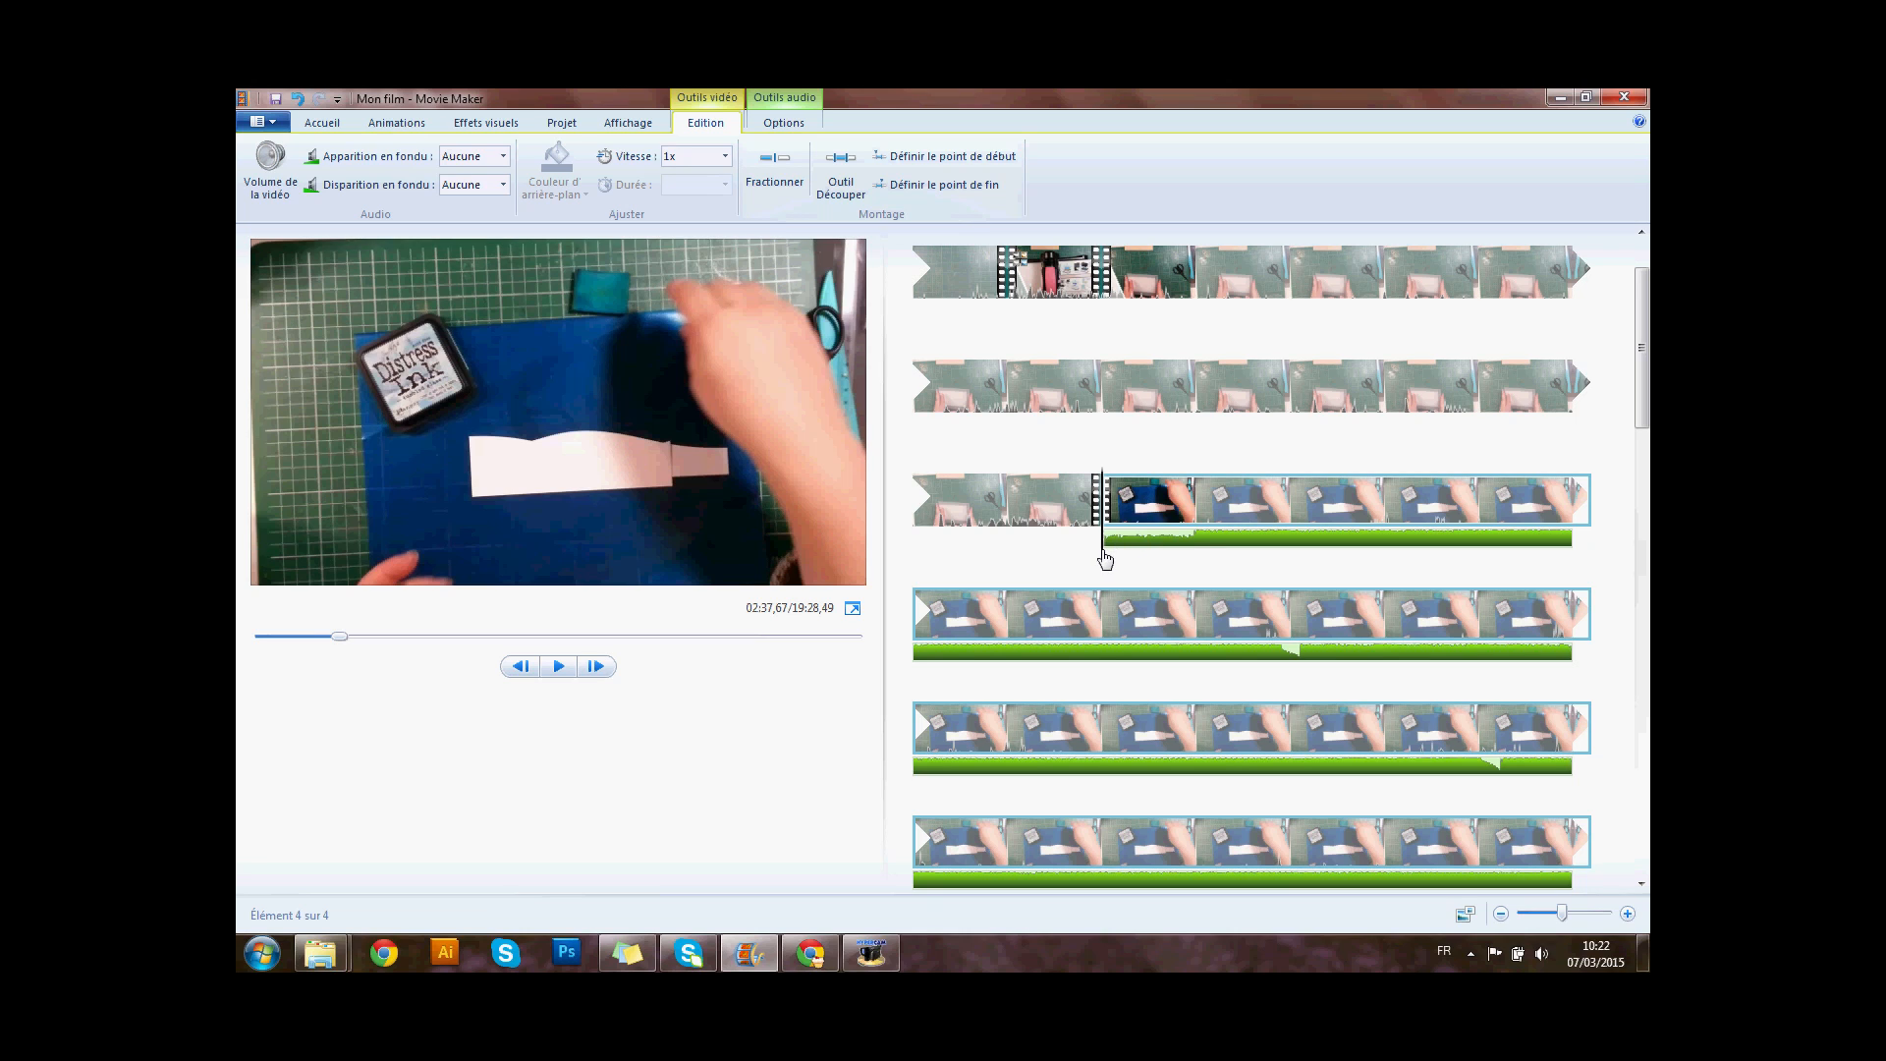
- Split the video clip again at about 3:07.80
{"action": "left_click", "coordinate": [771, 97]}
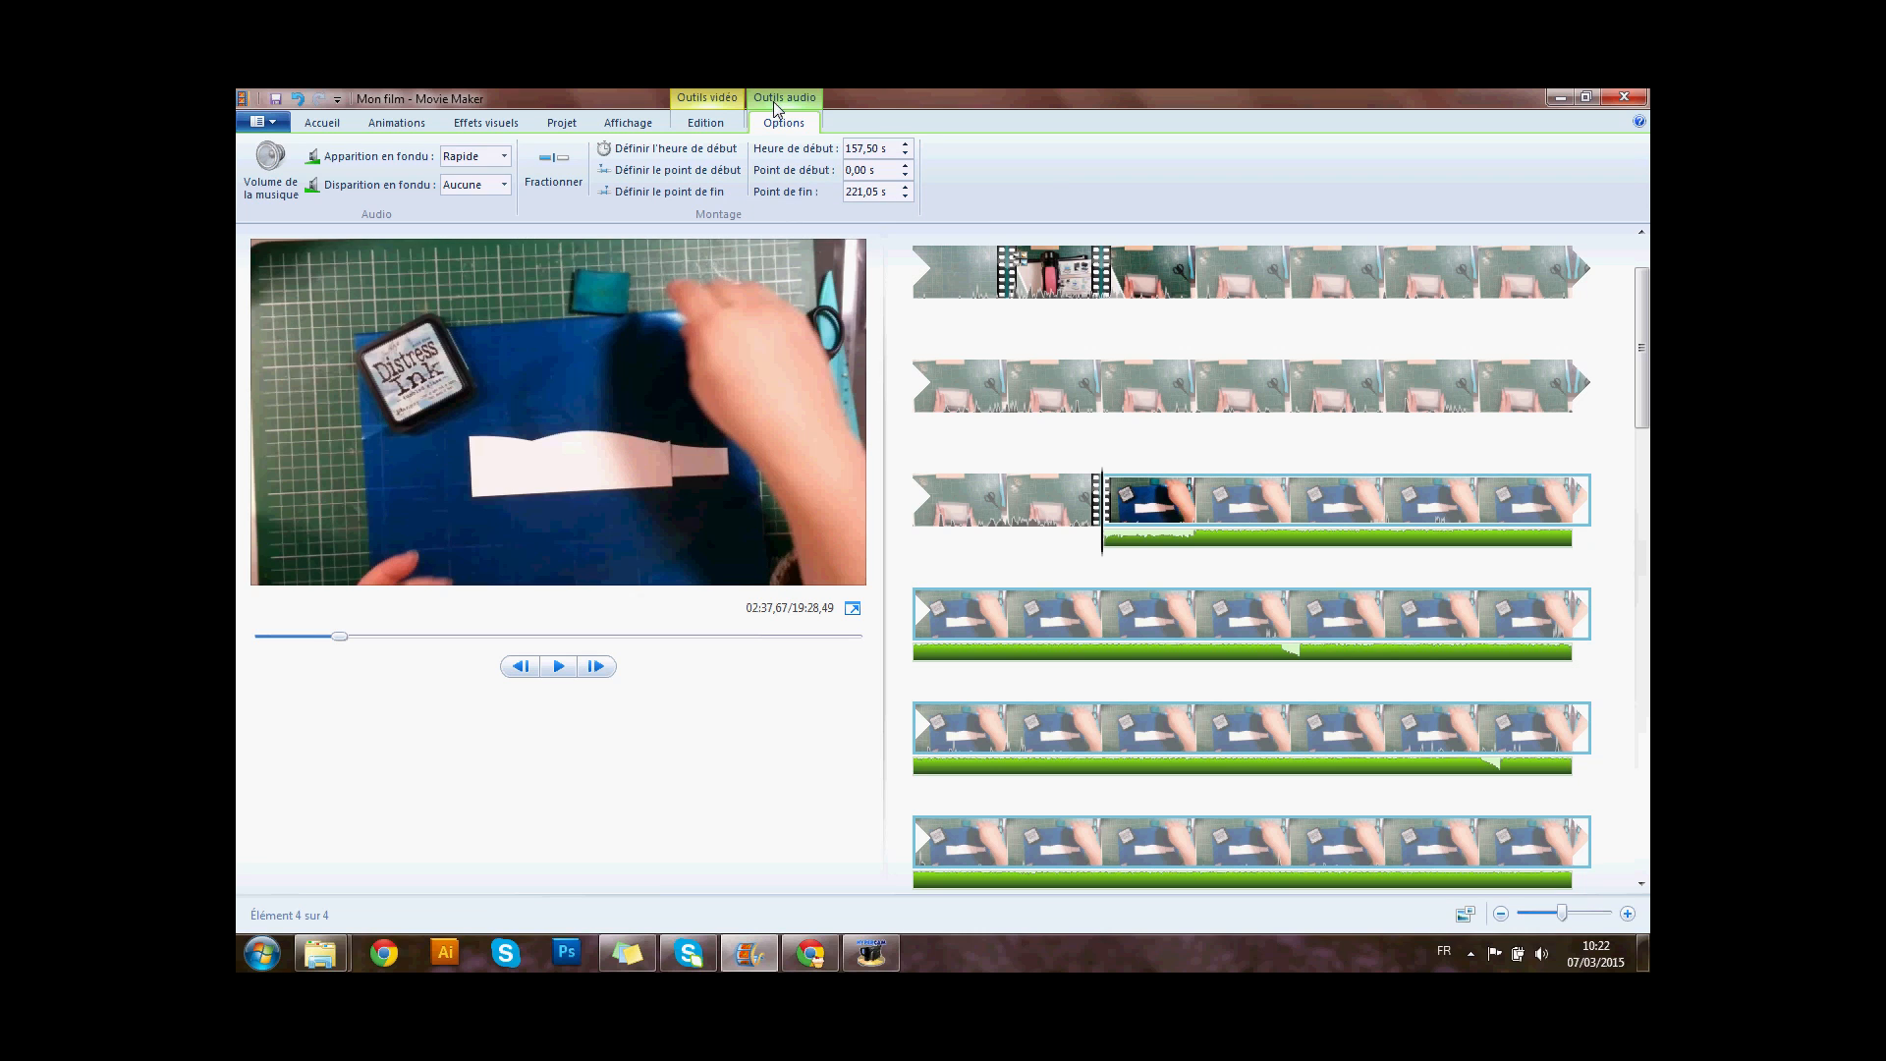
{"action": "left_click", "coordinate": [1393, 521]}
{"action": "left_click", "coordinate": [1571, 569]}
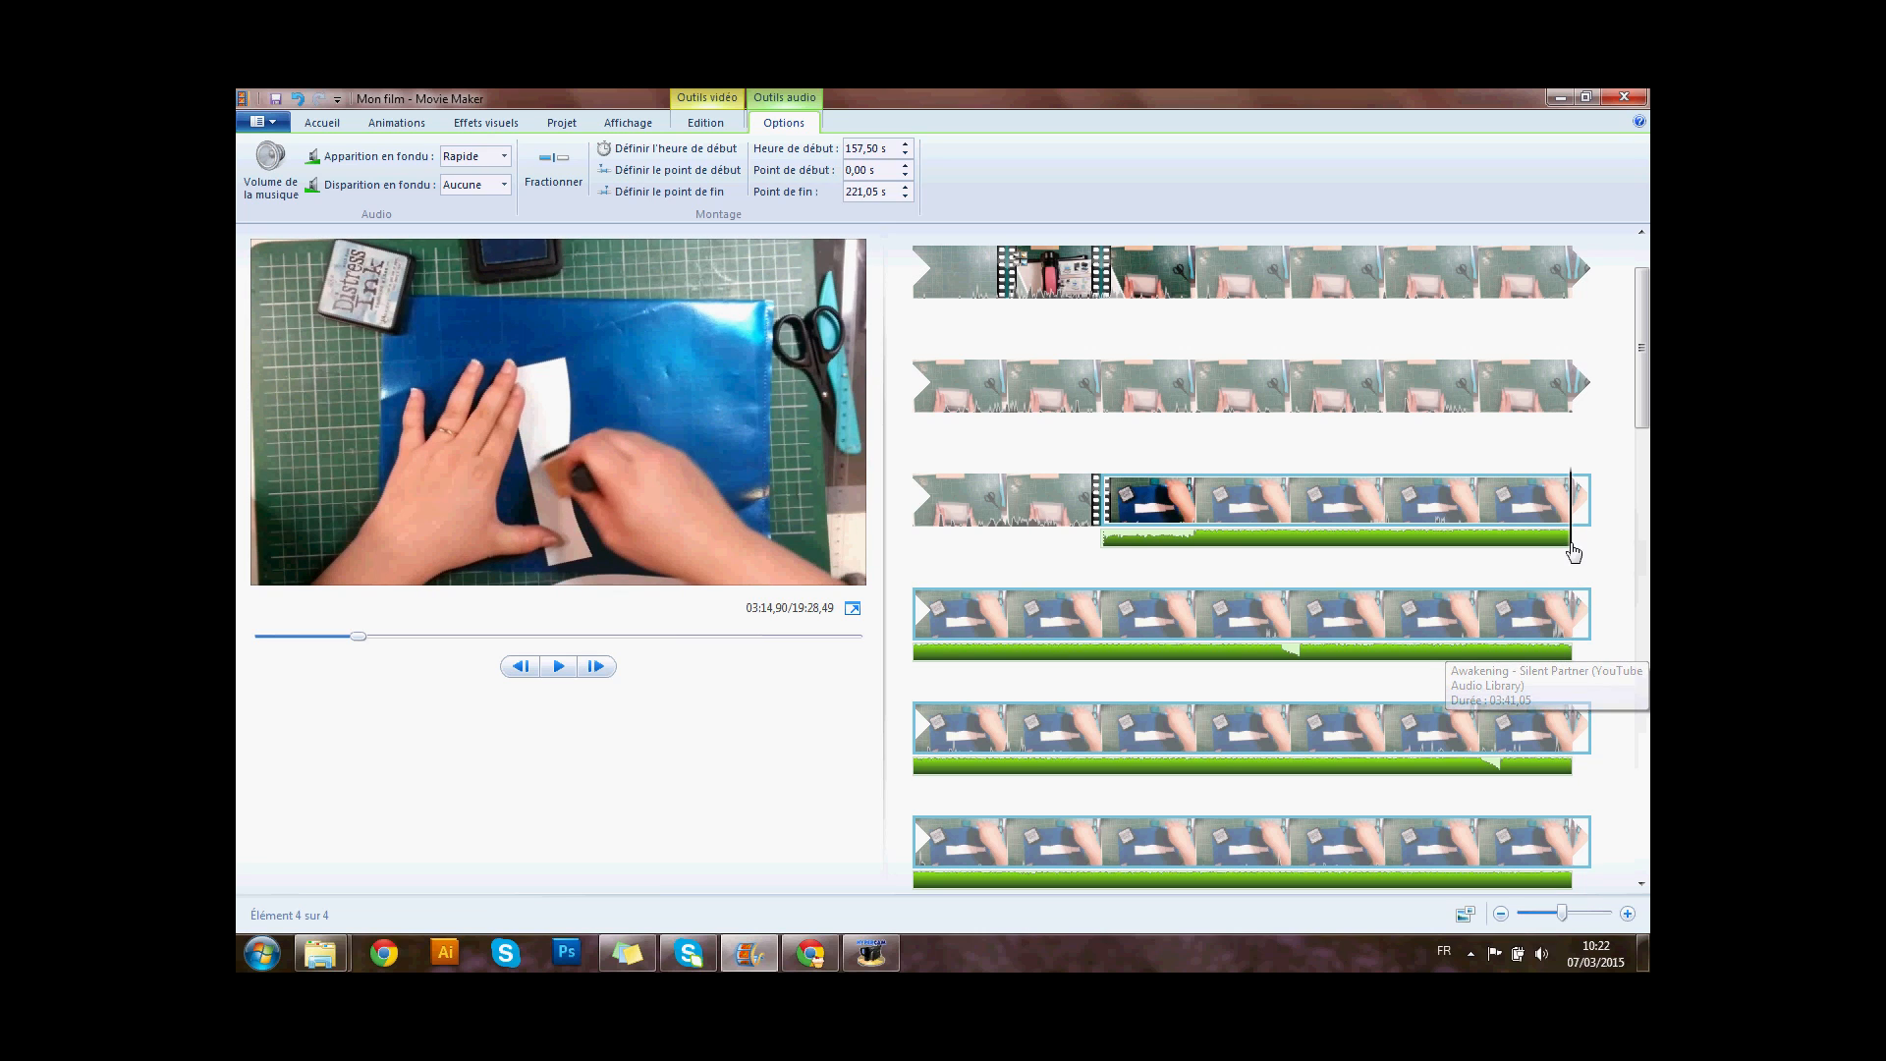
{"action": "left_click_drag", "start_coordinate": [1569, 472], "coordinate": [1485, 472]}
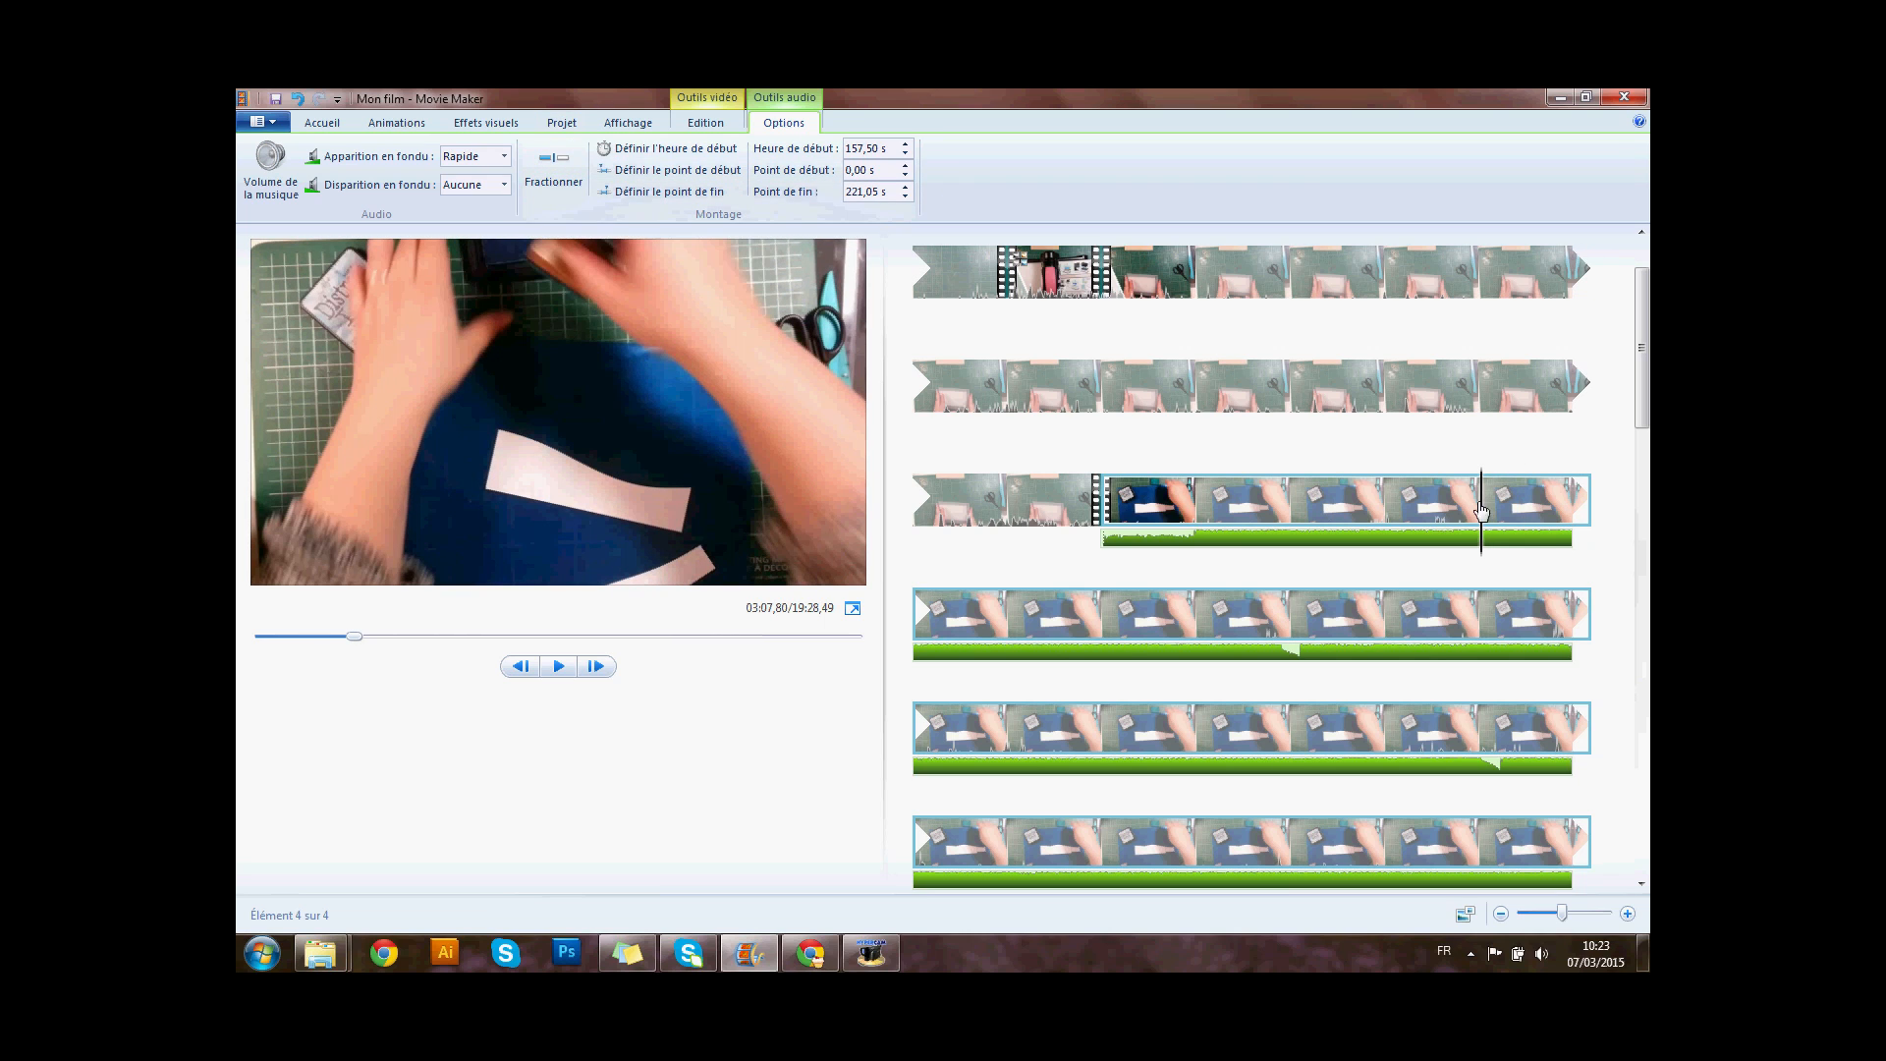
{"action": "left_click", "coordinate": [732, 120]}
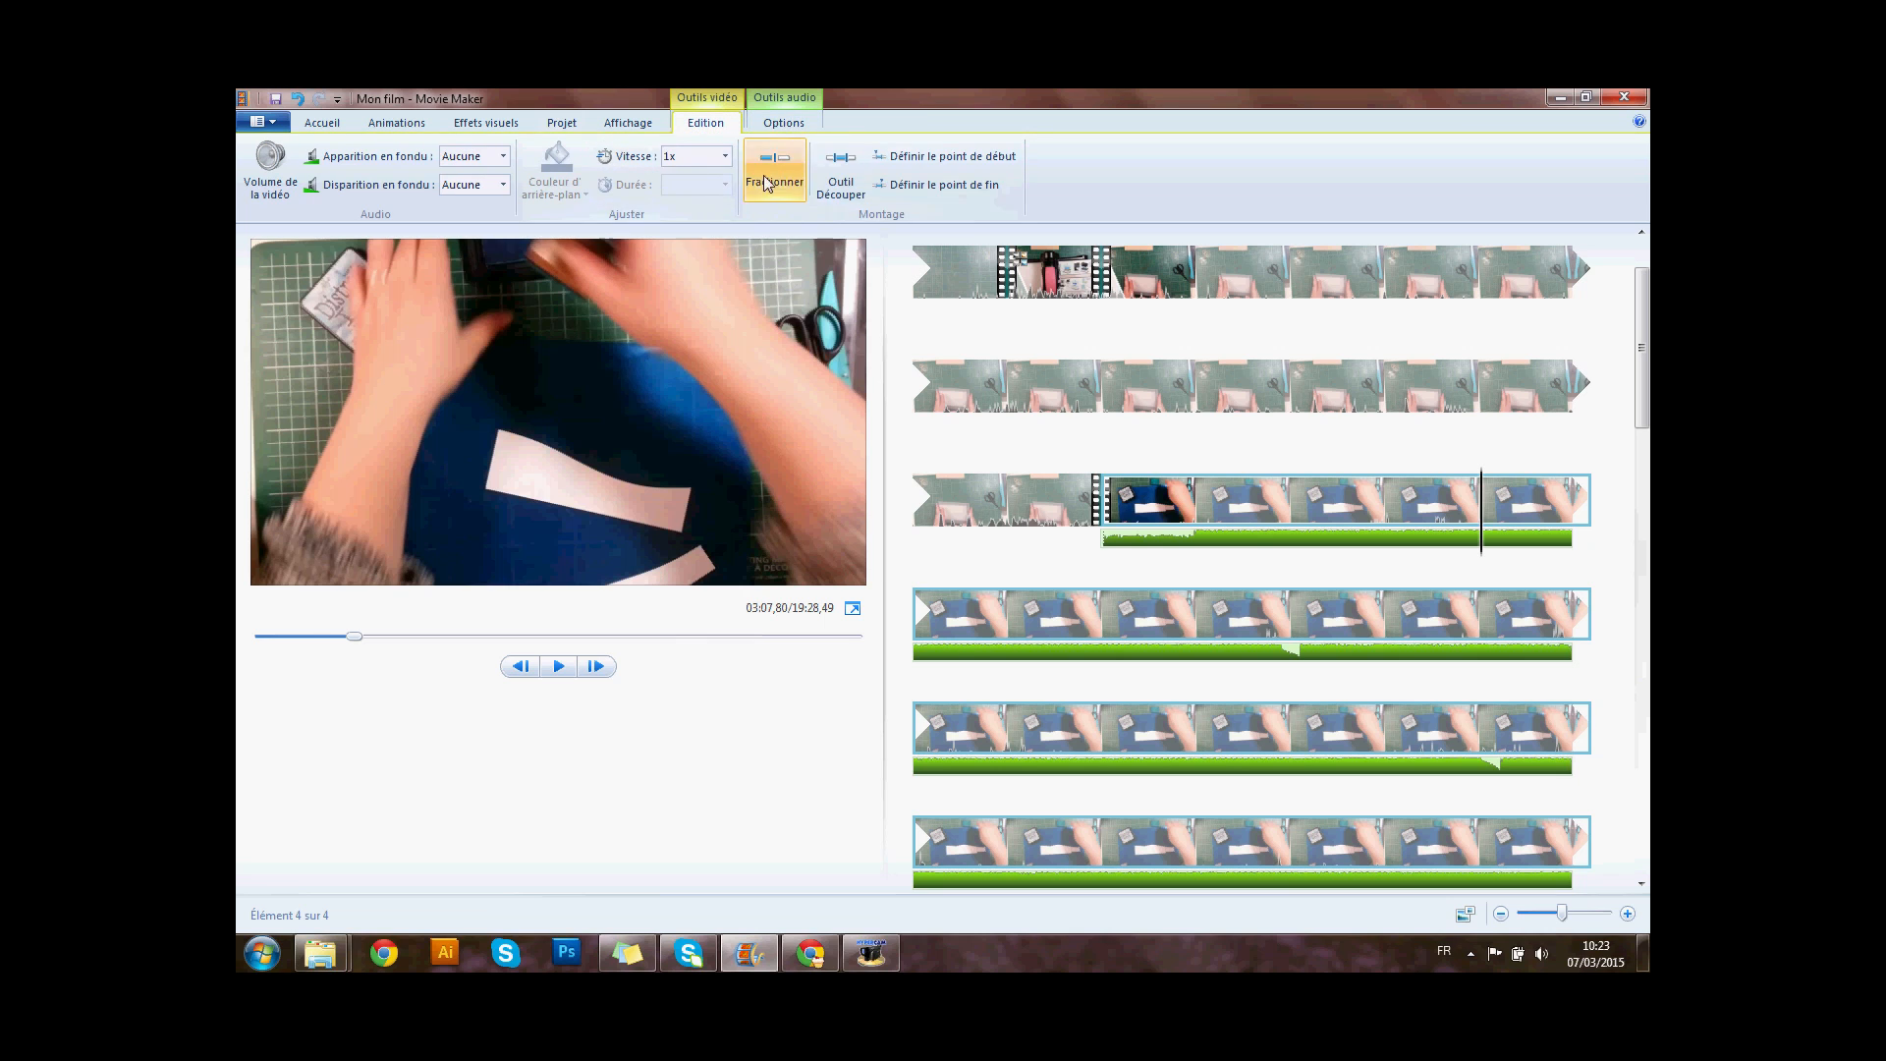
{"action": "left_click", "coordinate": [775, 169]}
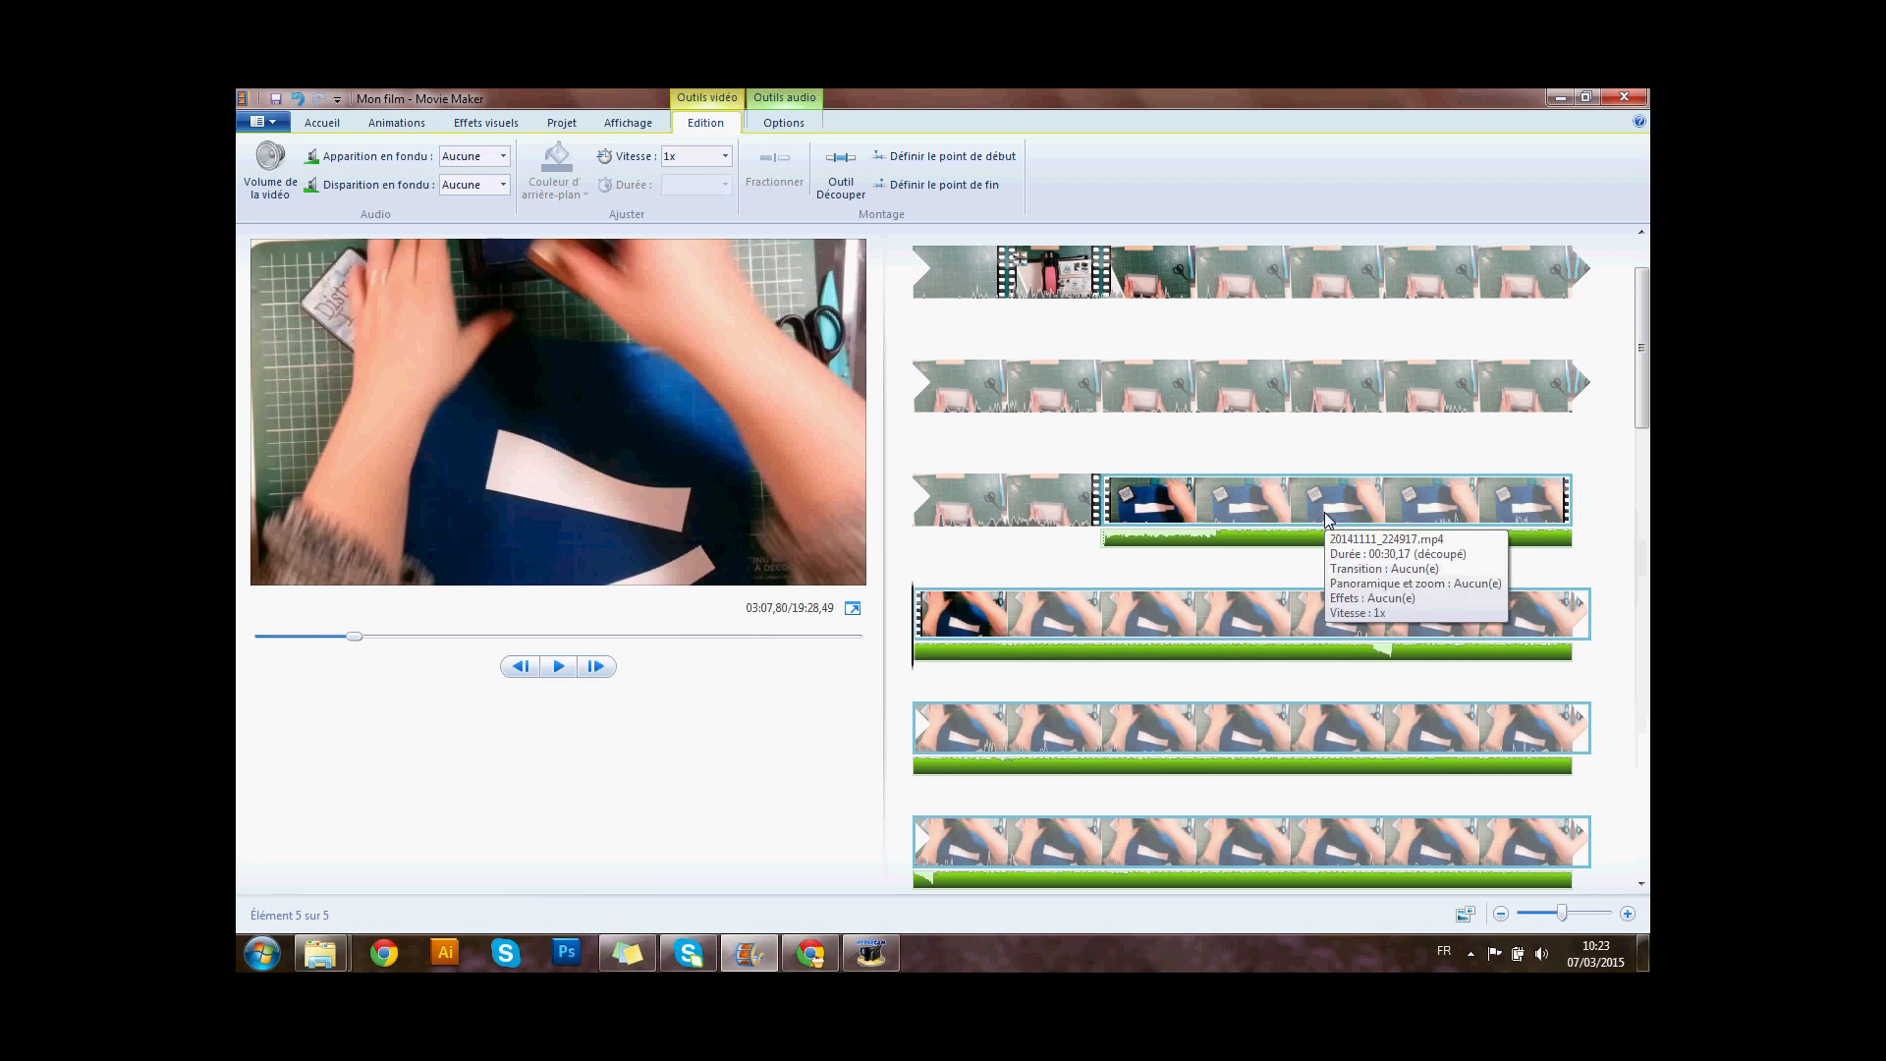
- Split the Awakening music at 3:07.80 and move its second part to start at about 194.79 s
{"action": "left_click", "coordinate": [786, 96]}
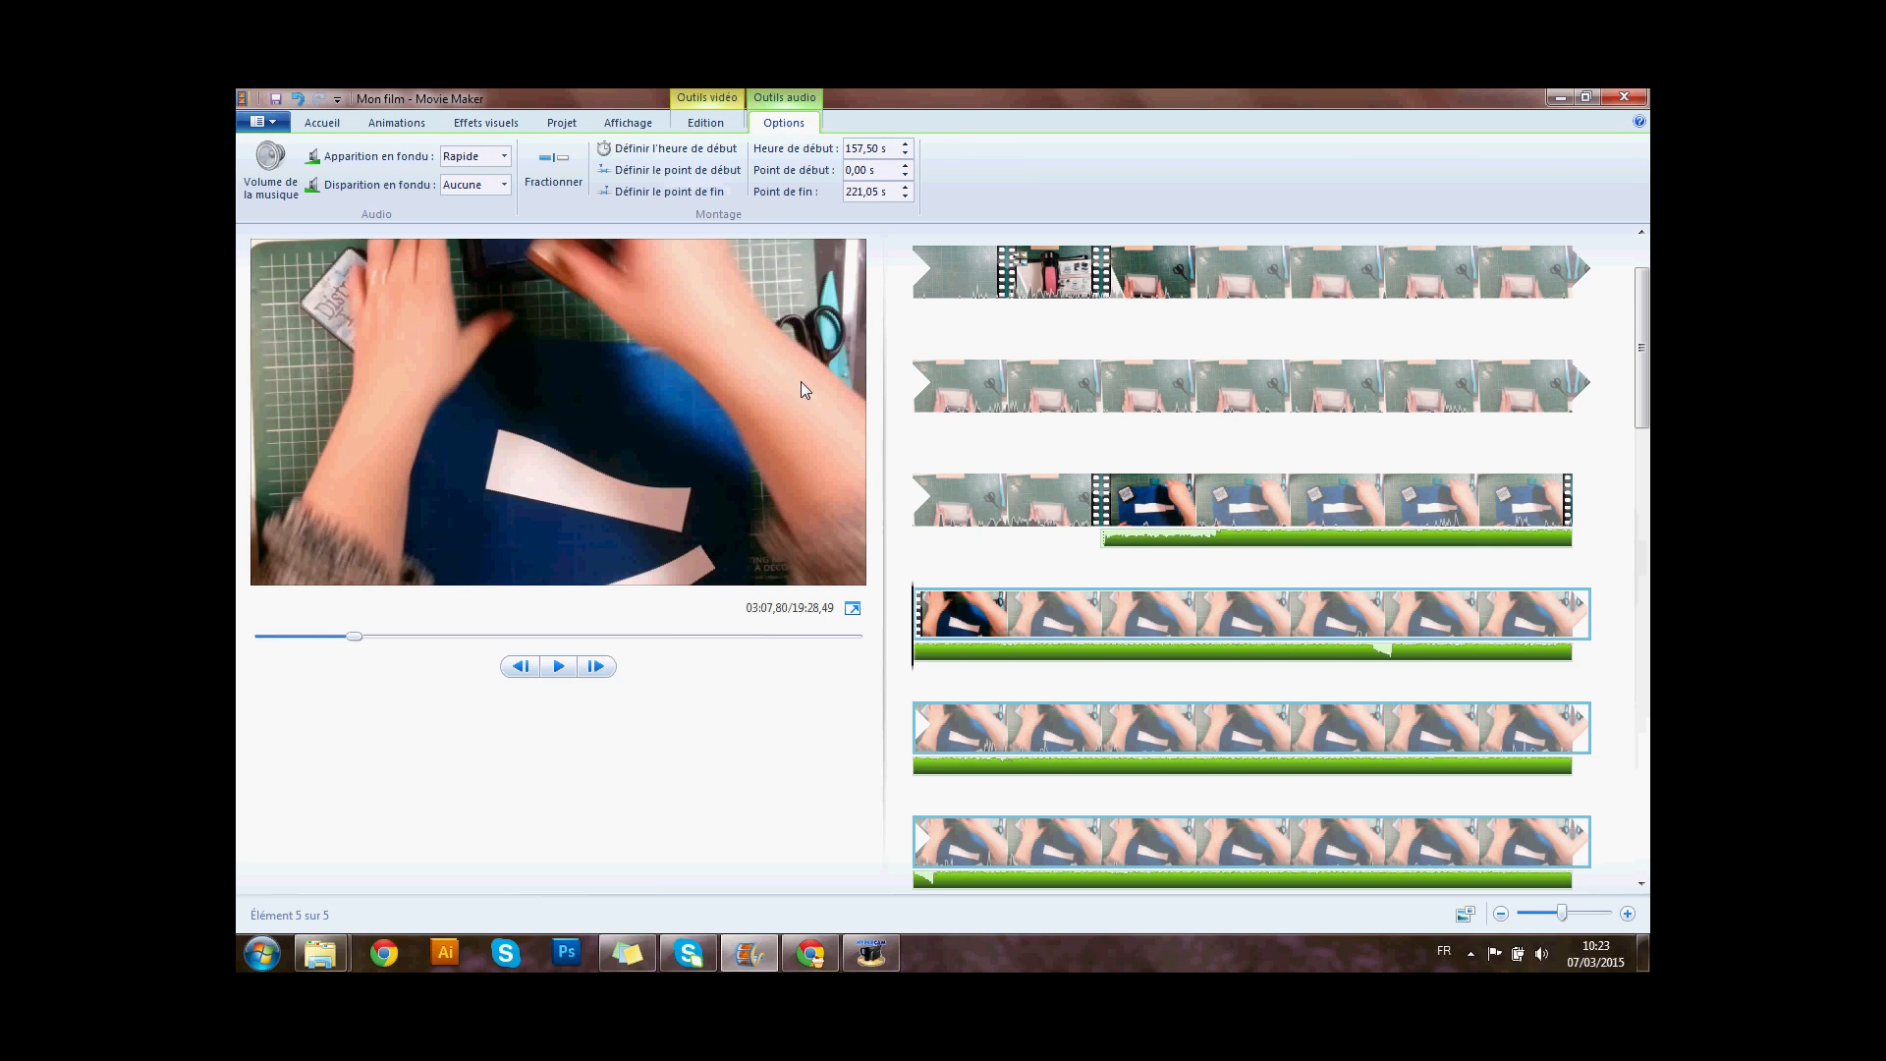
{"action": "left_click", "coordinate": [552, 175]}
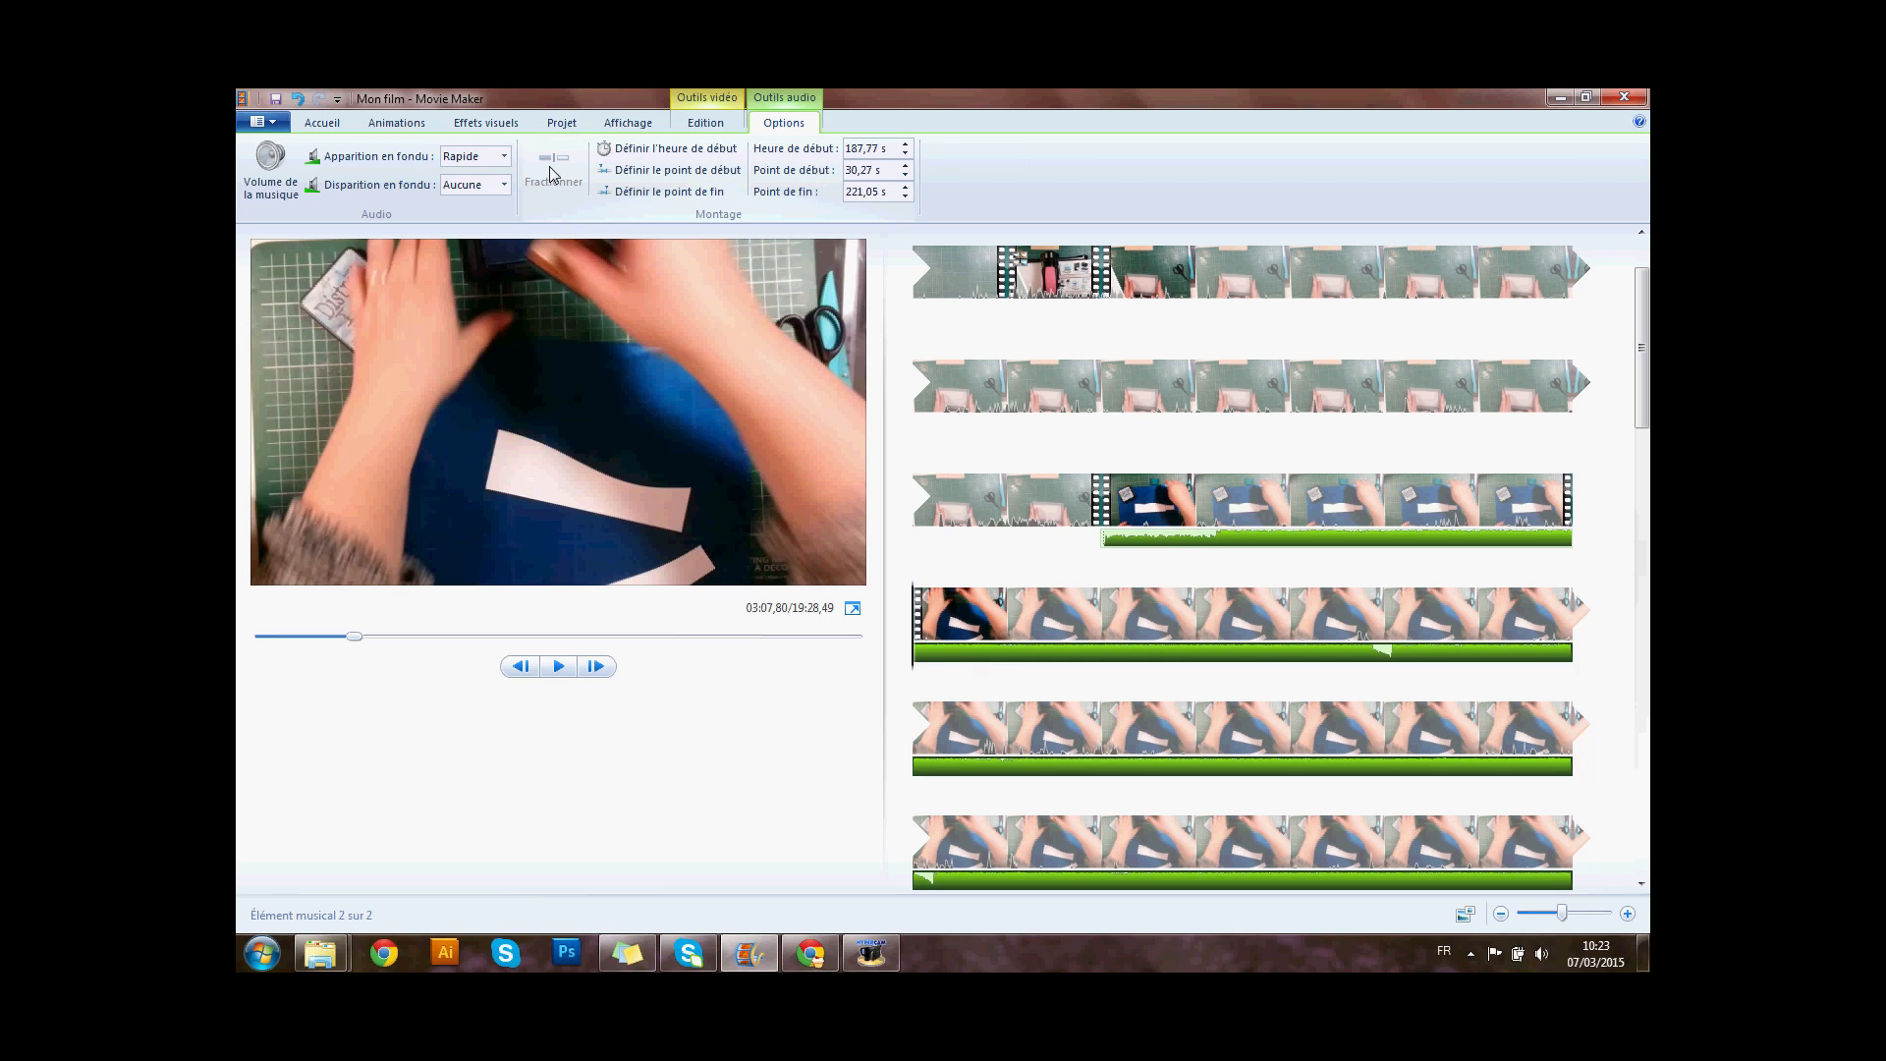
{"action": "left_click_drag", "start_coordinate": [963, 653], "coordinate": [1041, 687]}
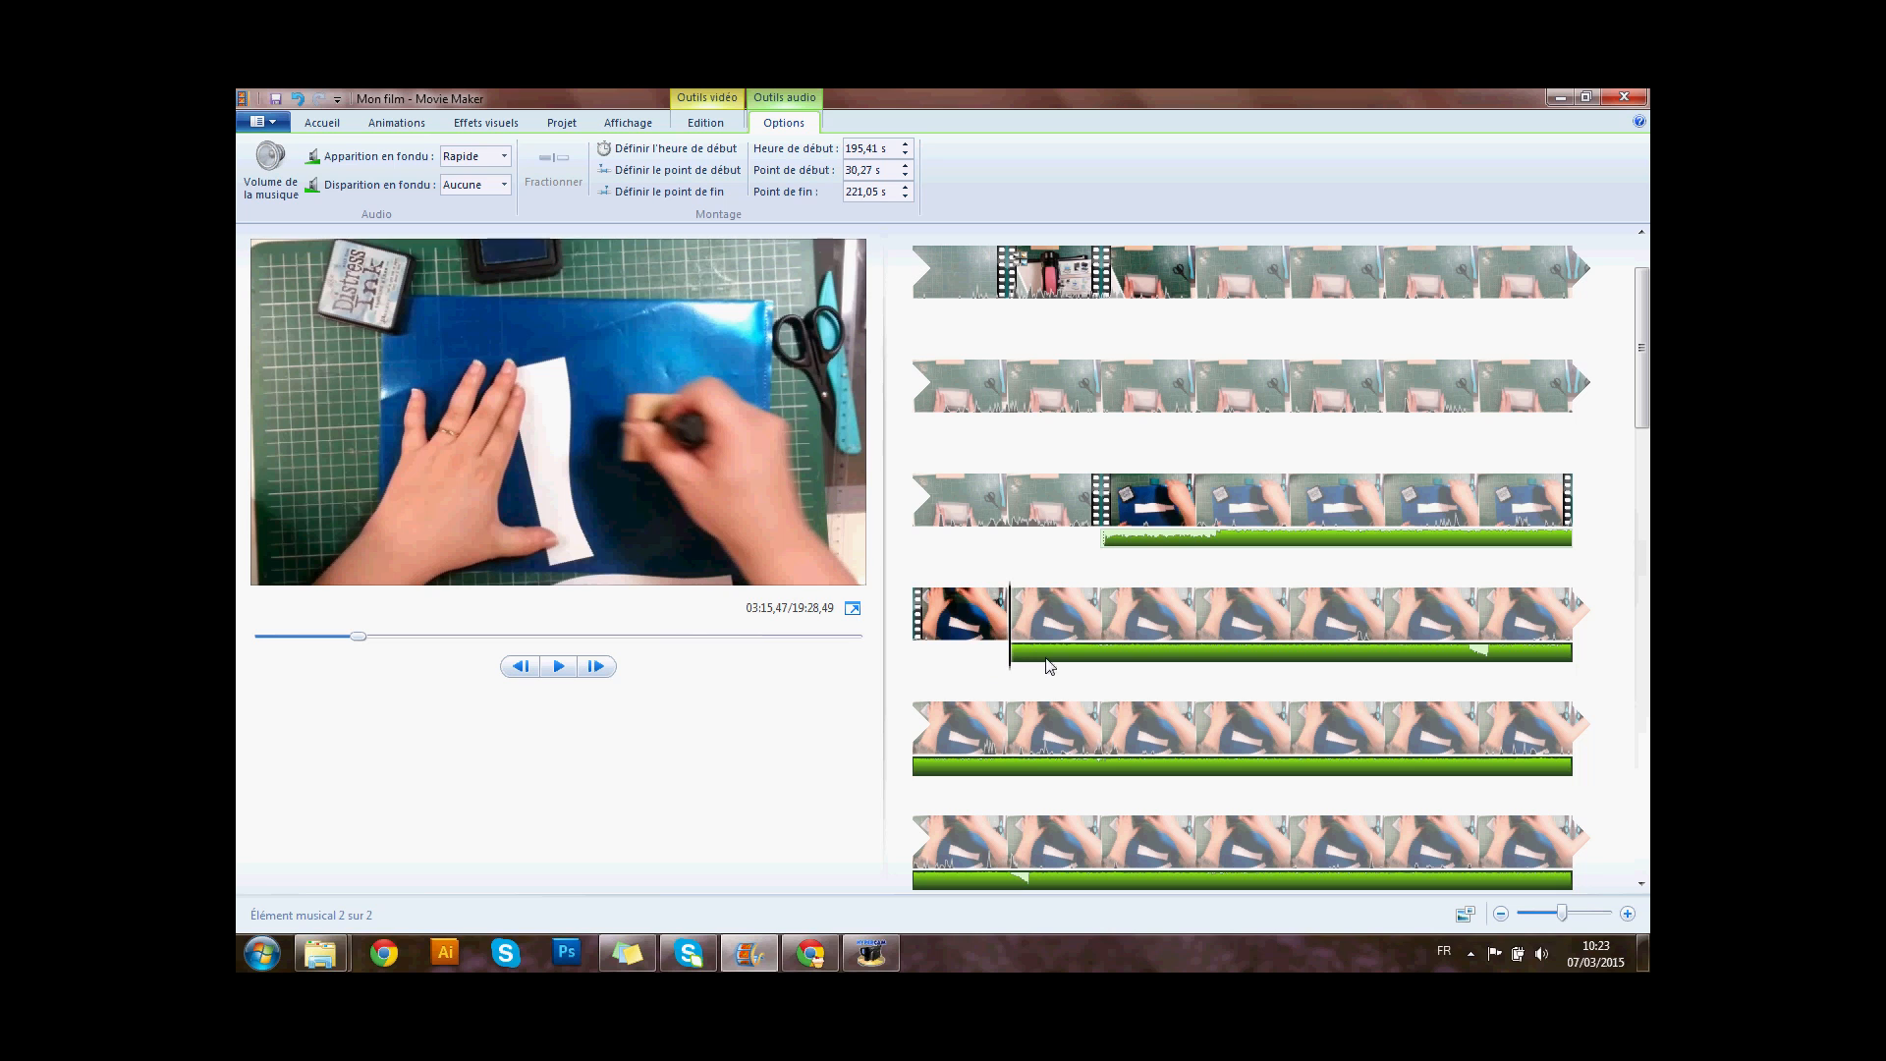
{"action": "left_click", "coordinate": [1044, 614]}
{"action": "left_click_drag", "start_coordinate": [1044, 614], "coordinate": [1095, 666]}
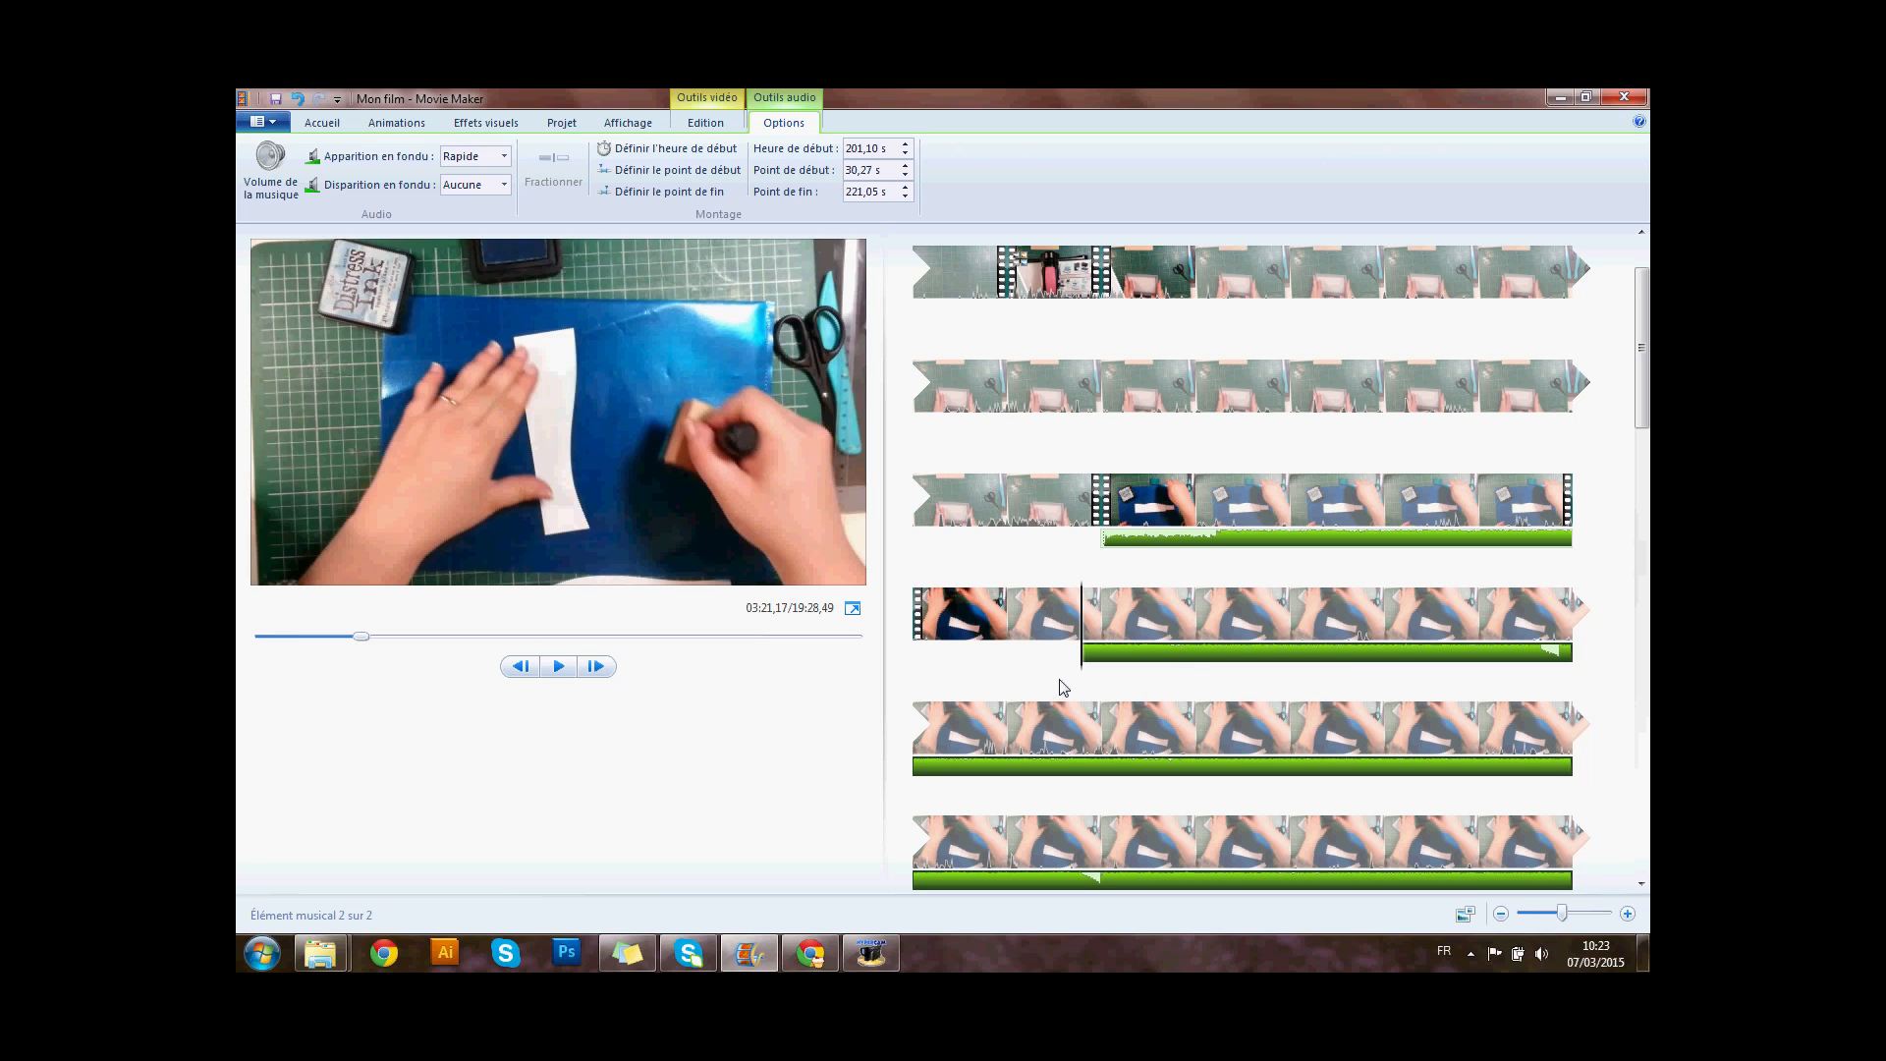
{"action": "left_click_drag", "start_coordinate": [1104, 660], "coordinate": [1002, 670]}
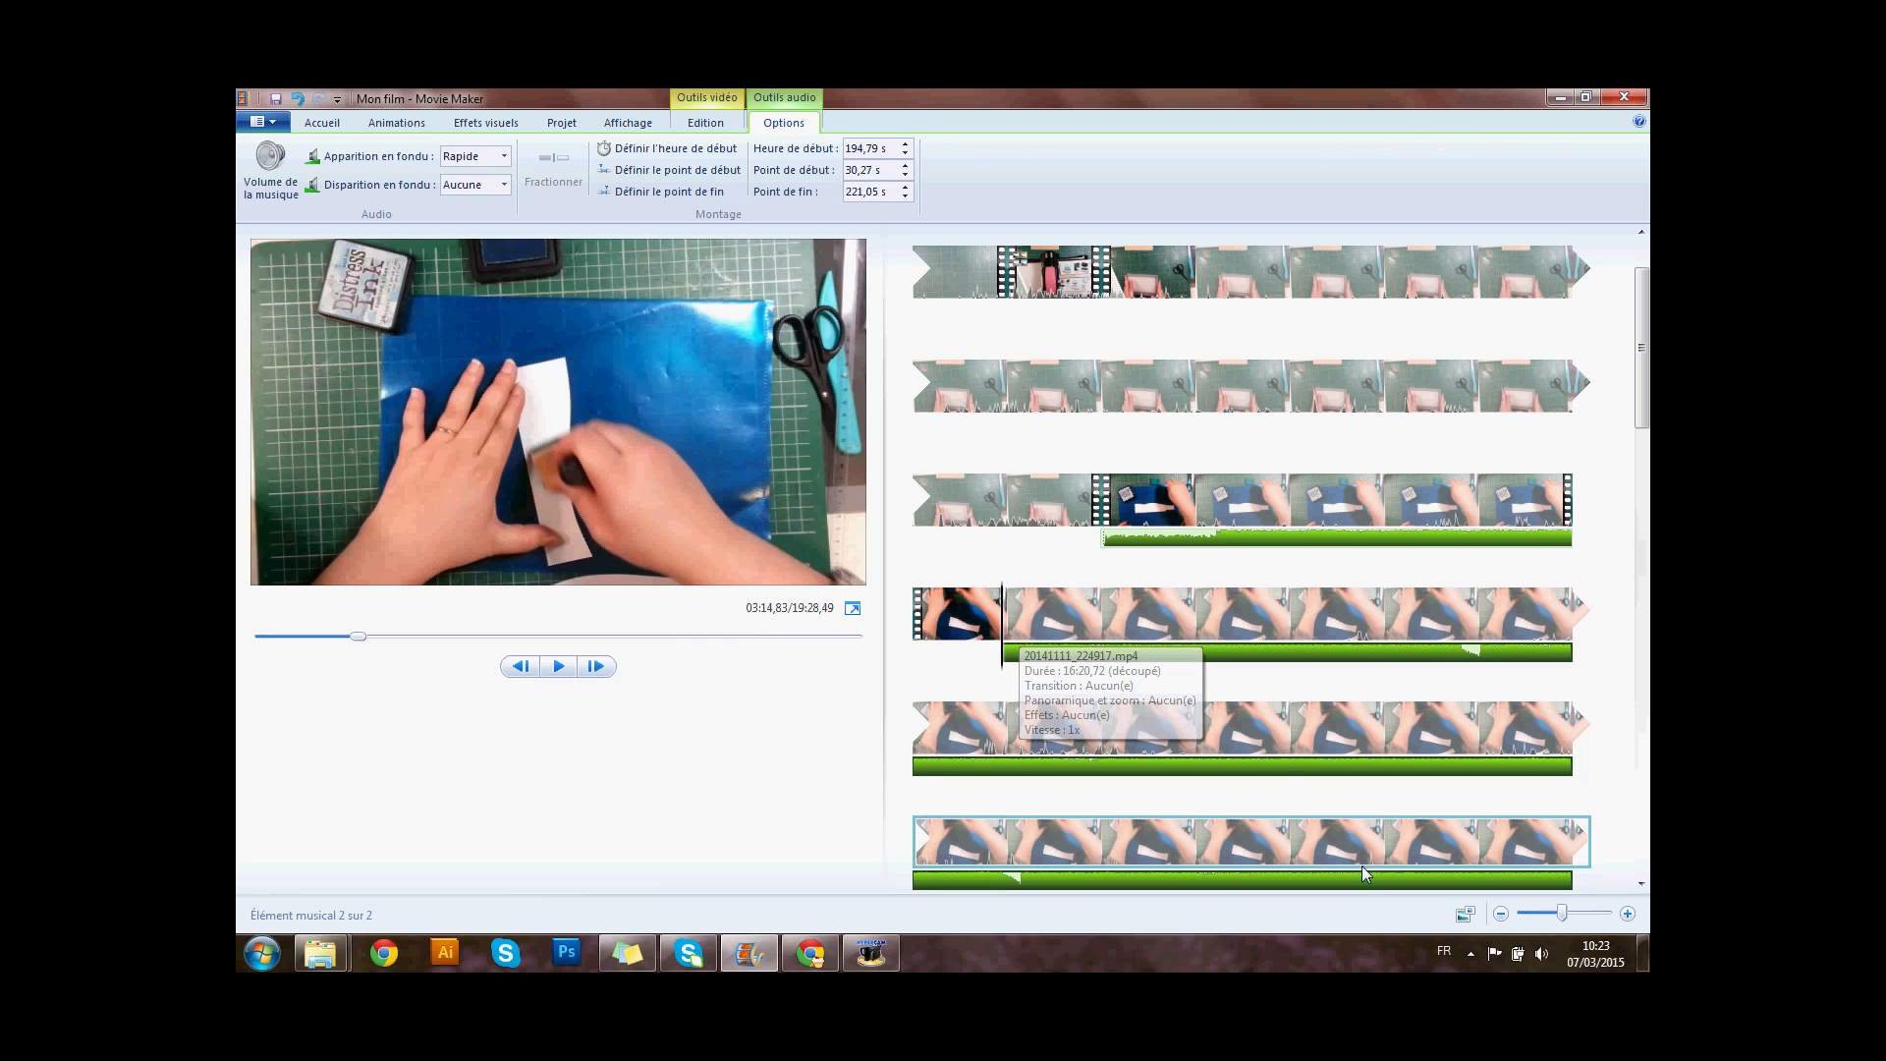
- Delete the second part of the music, select the first part, and undo the deletion
{"action": "key", "text": "Delete"}
{"action": "left_click", "coordinate": [1313, 538]}
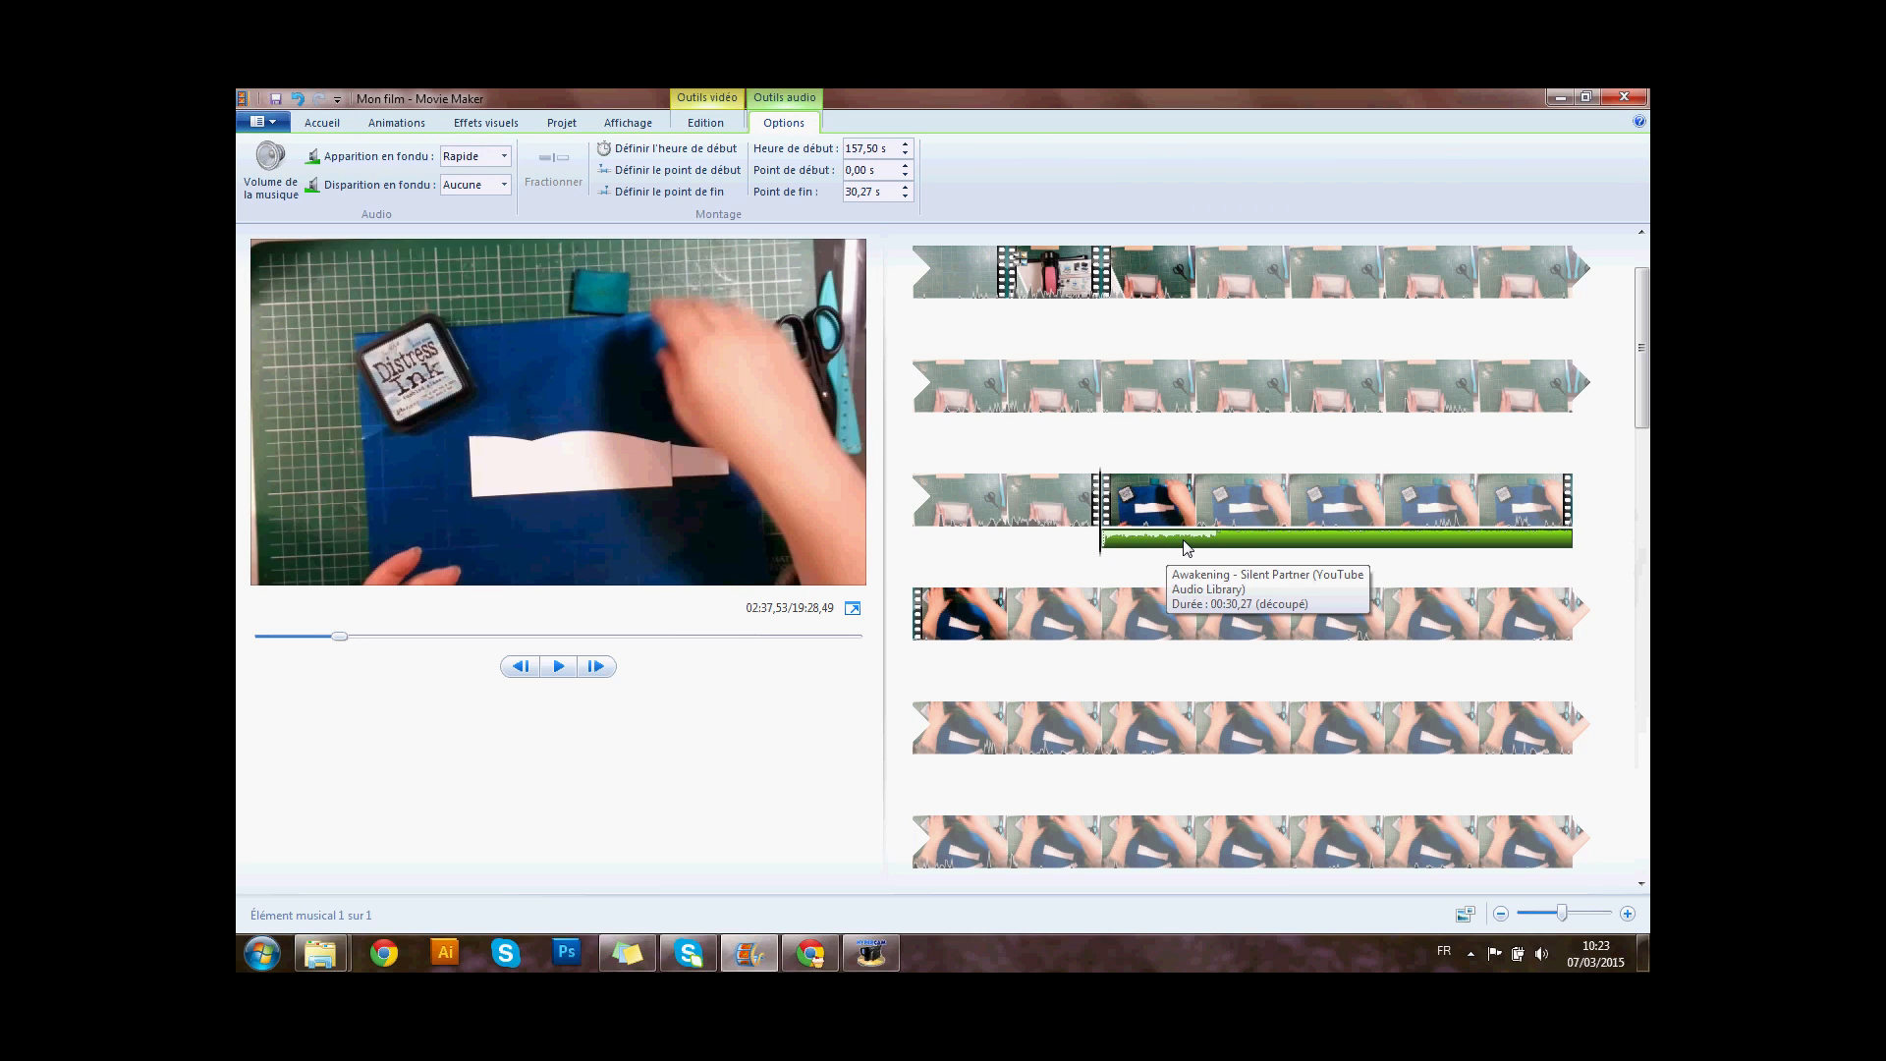
{"action": "key", "text": "ctrl+z"}
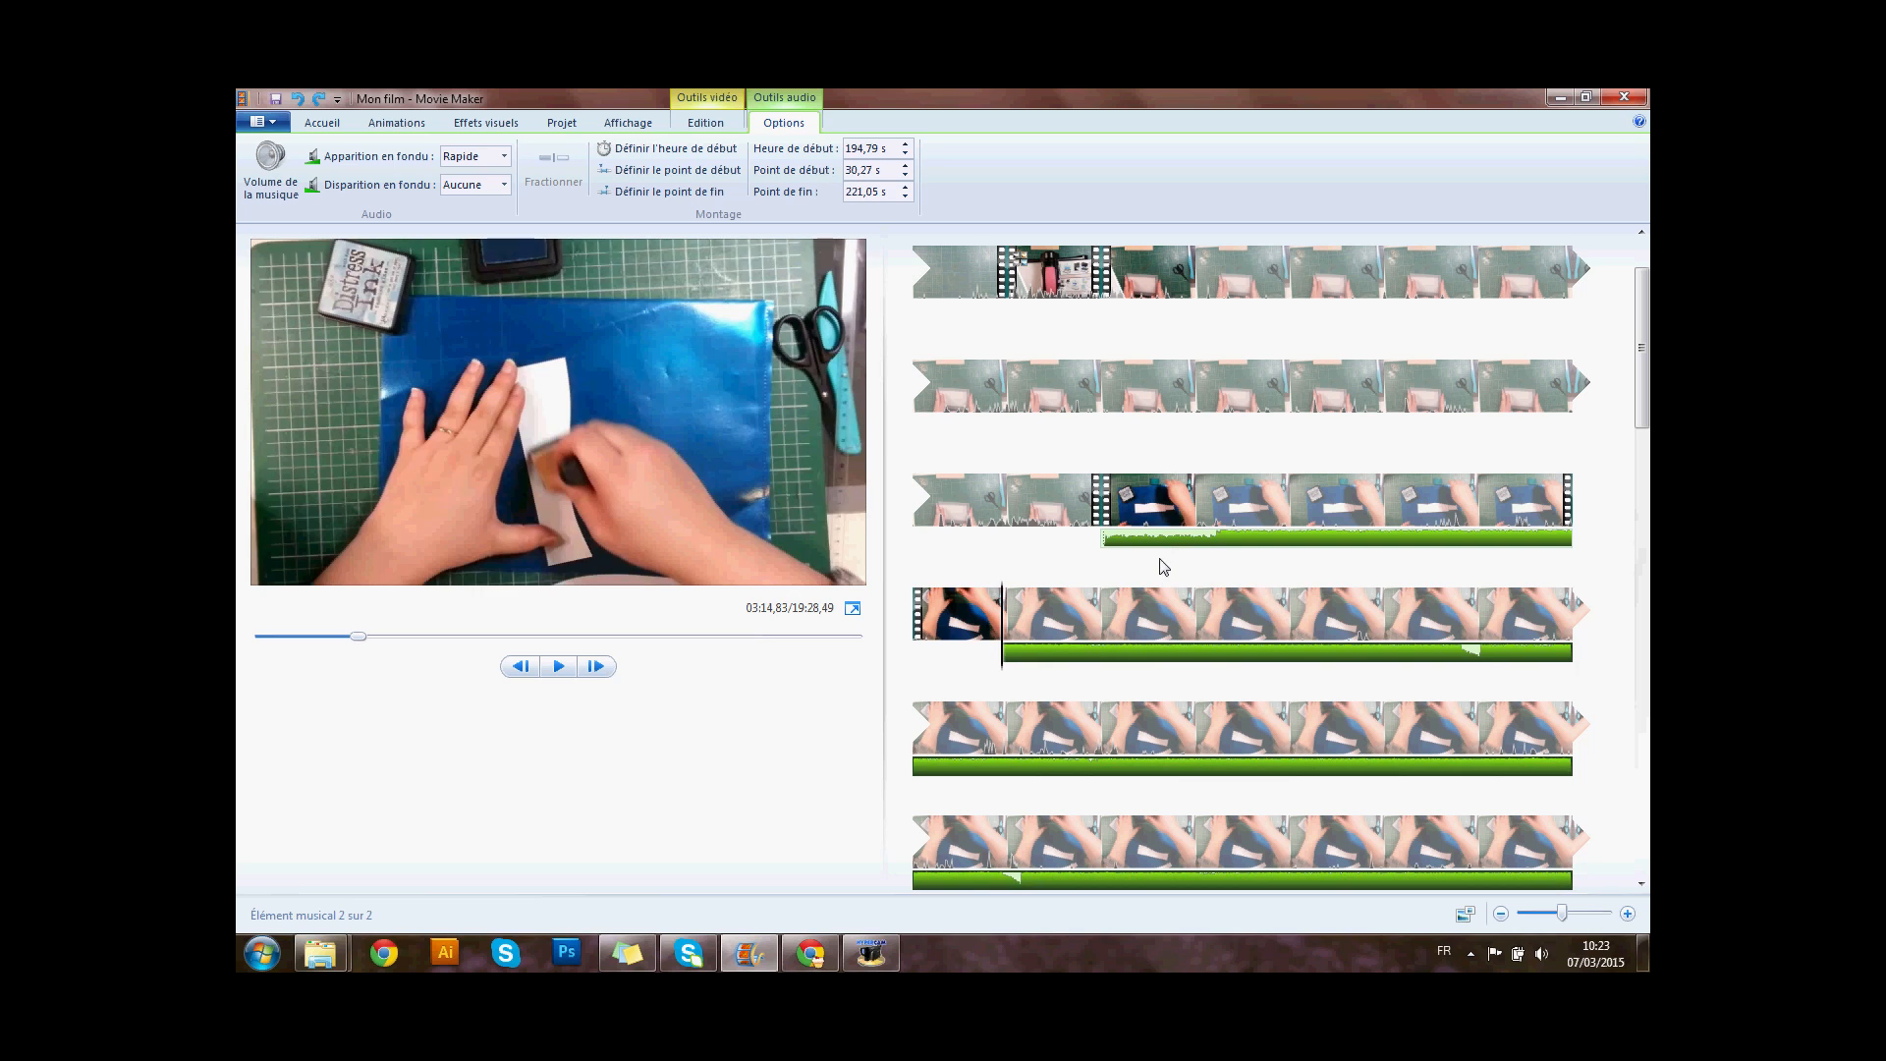
- Set the fade-out of the first music part to Moyenne
{"action": "left_click", "coordinate": [1175, 542]}
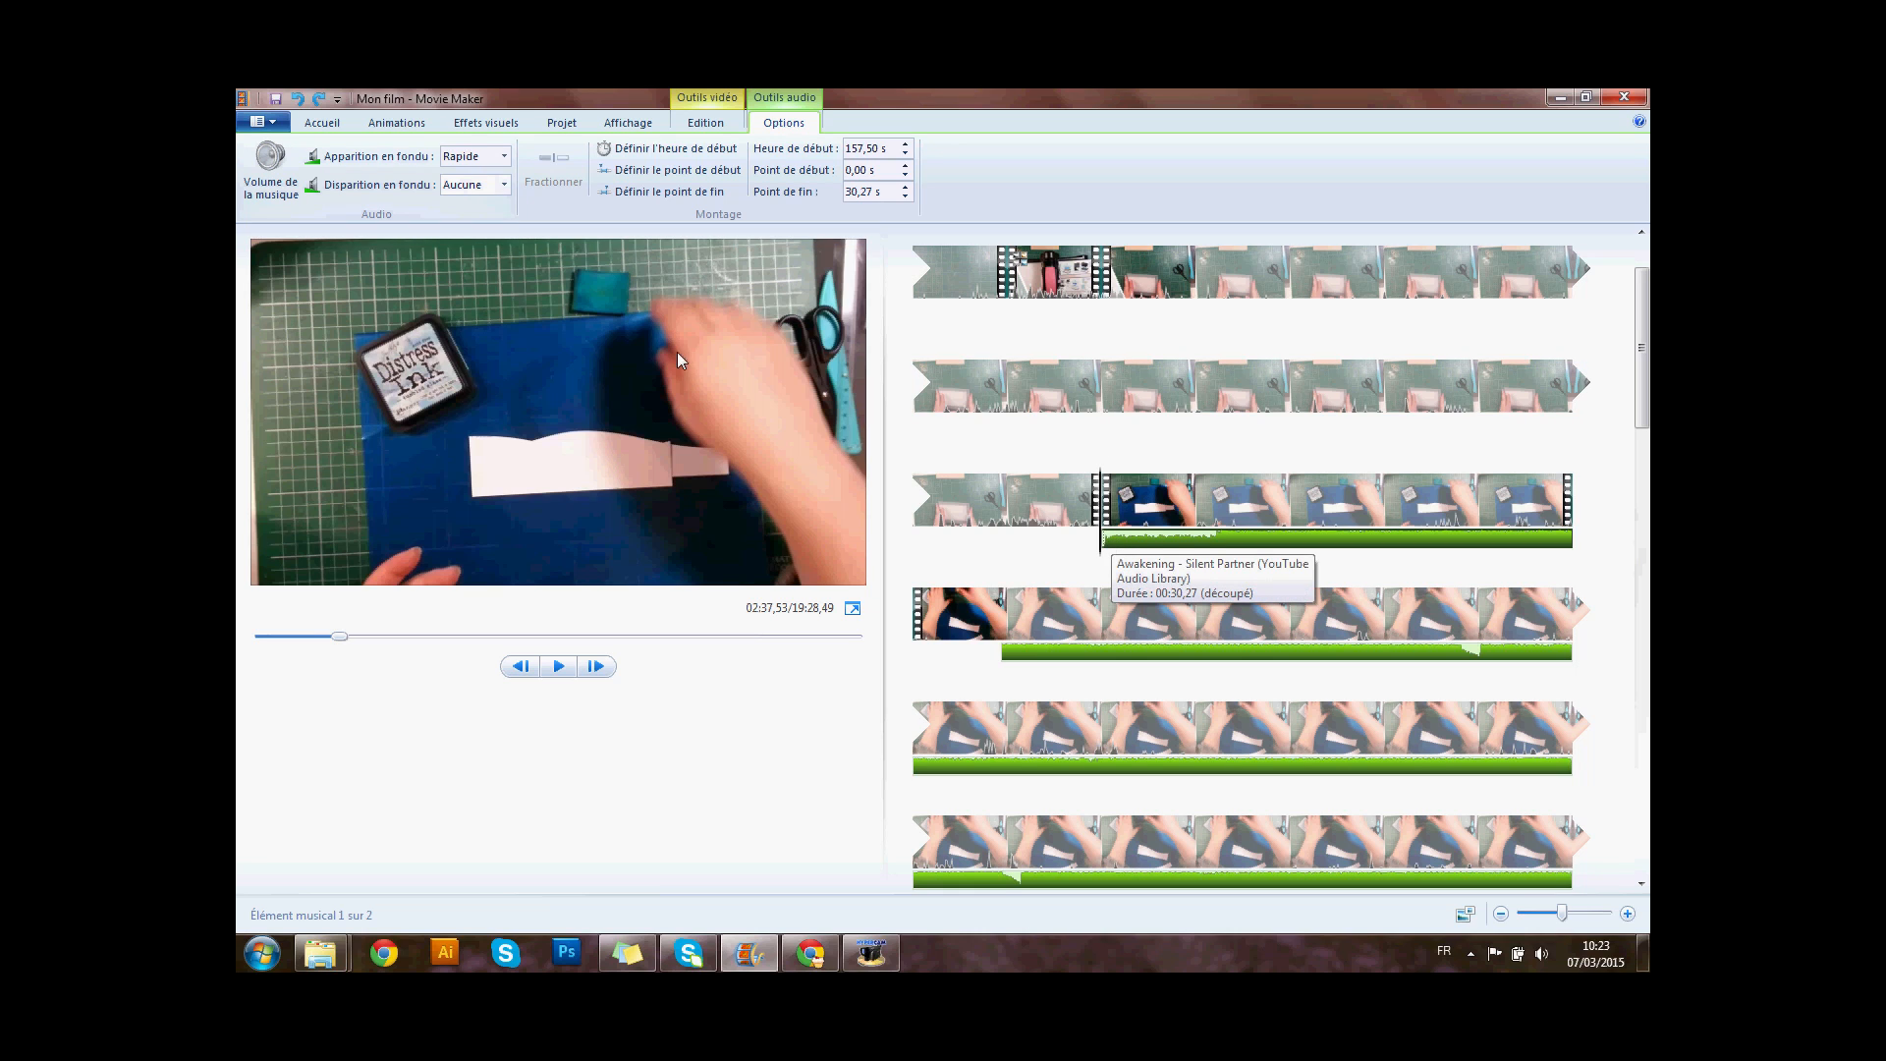
{"action": "left_click", "coordinate": [504, 187]}
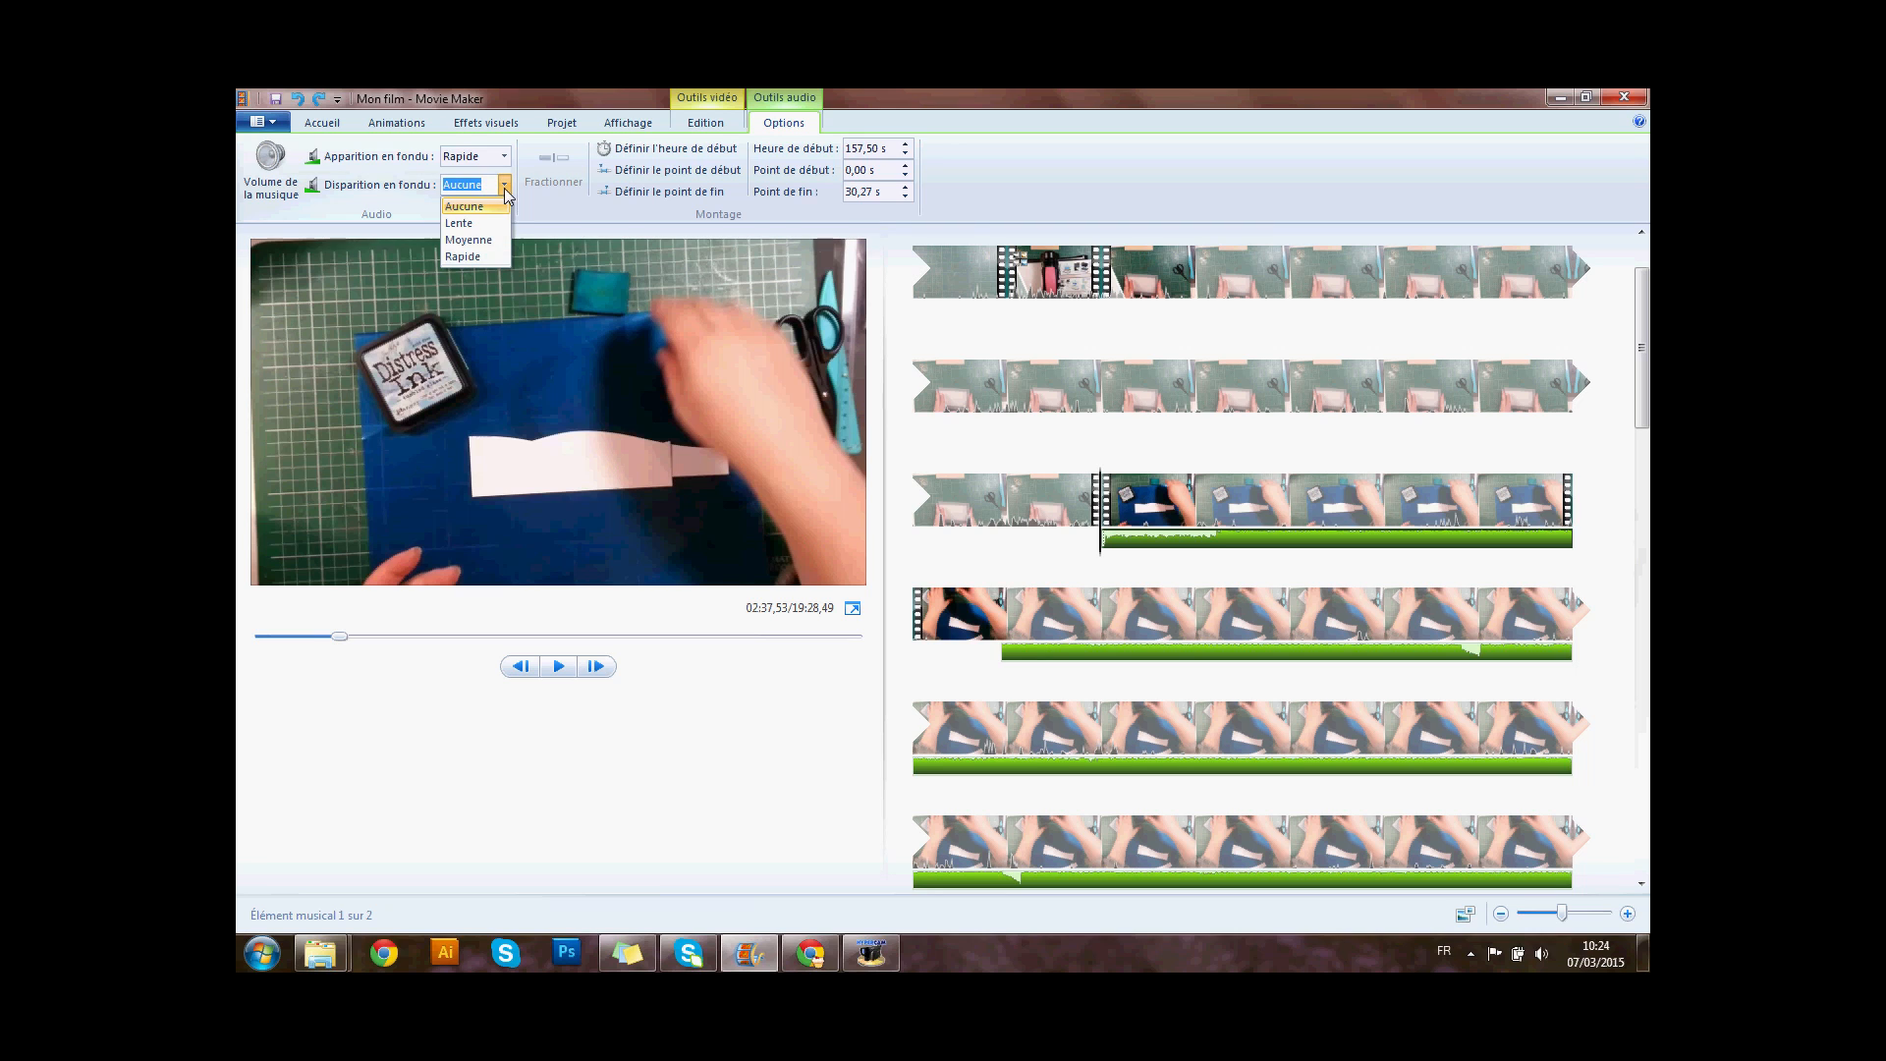
{"action": "left_click", "coordinate": [469, 240]}
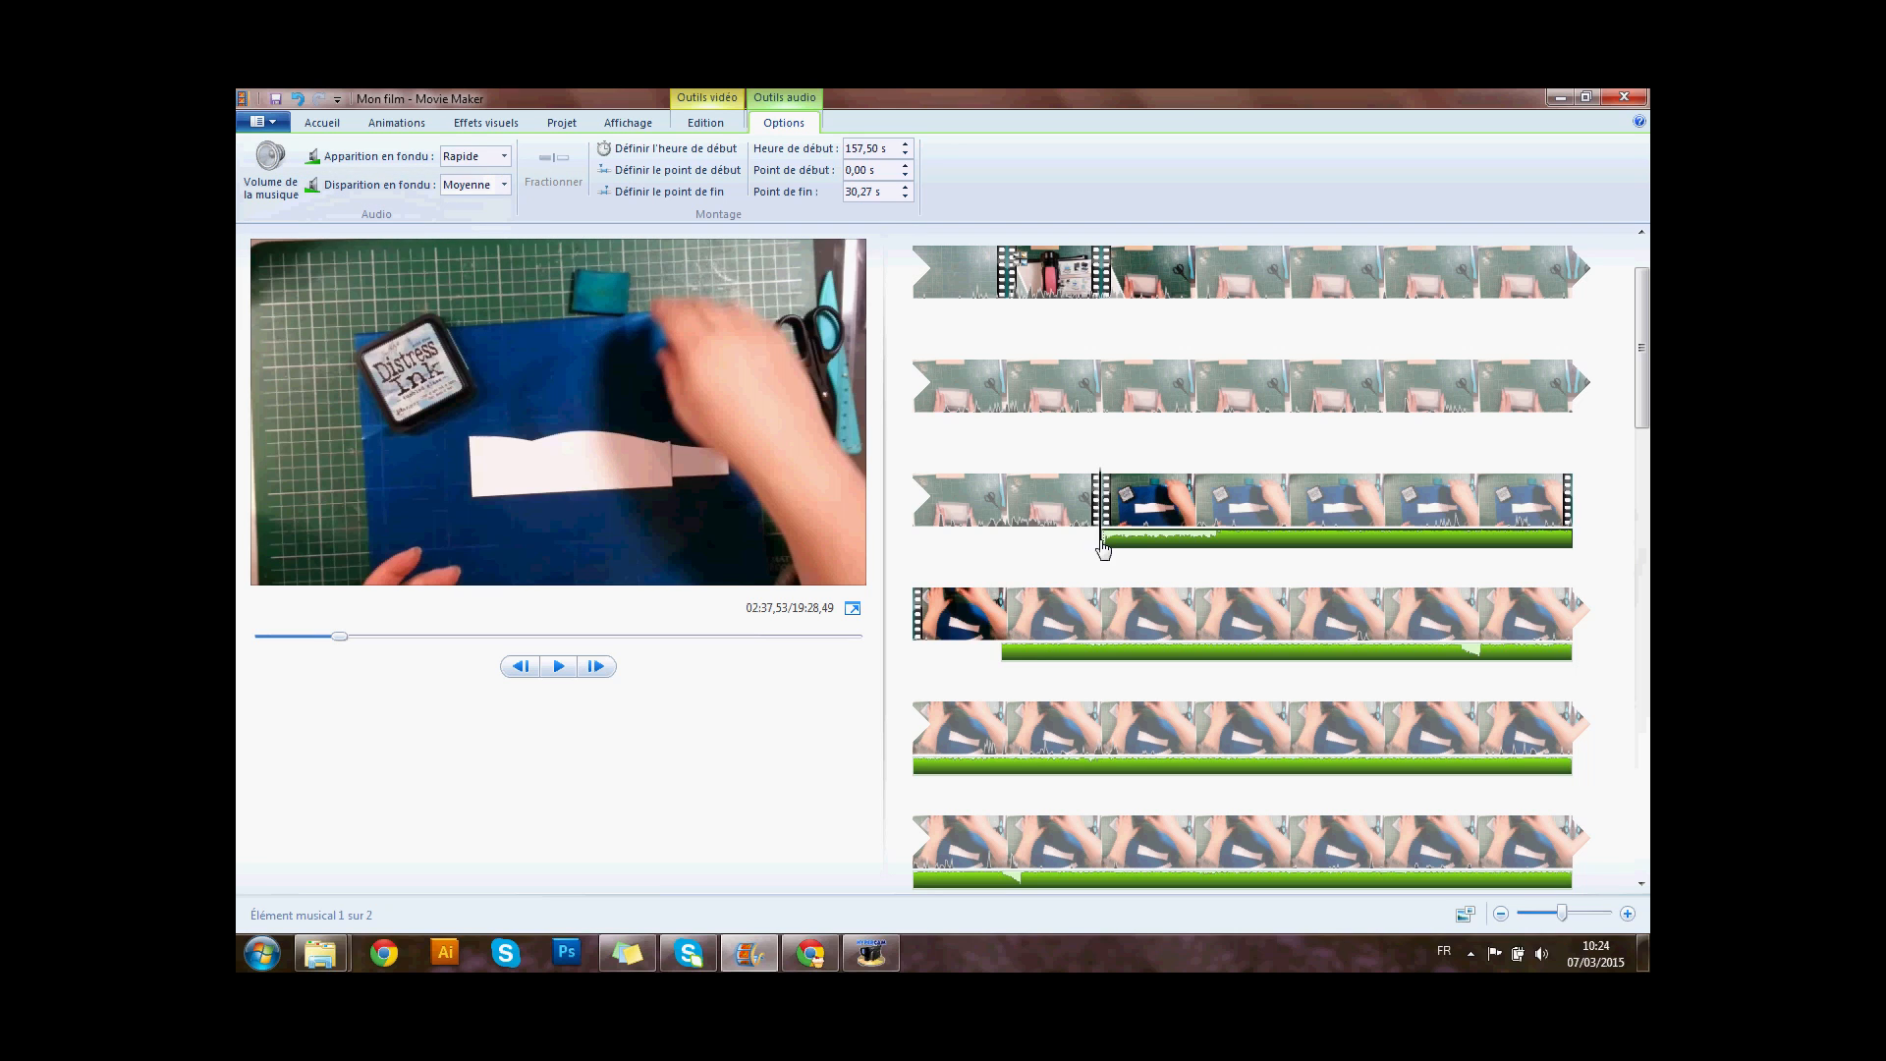
- Try splitting the first music part at about 3:06.20 and undo the split
{"action": "left_click", "coordinate": [1317, 626]}
{"action": "left_click", "coordinate": [1517, 545]}
{"action": "left_click", "coordinate": [1547, 545]}
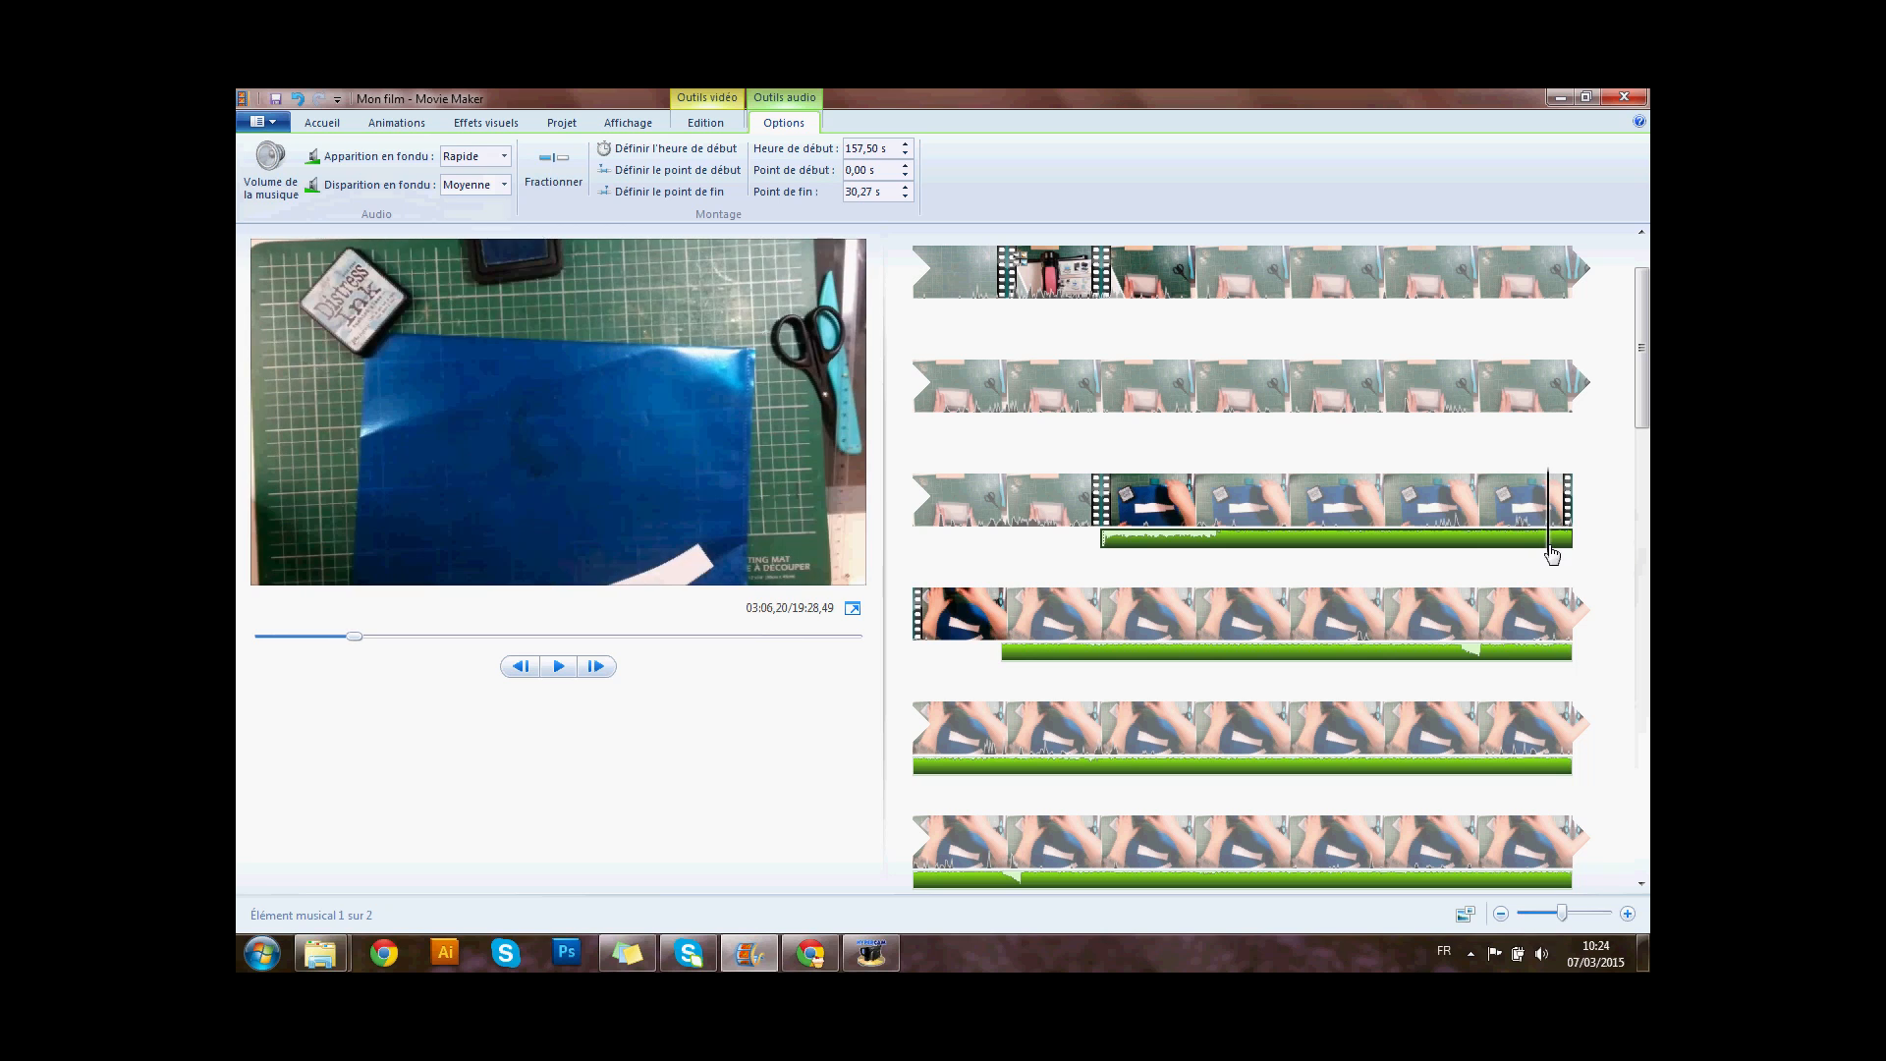
{"action": "left_click", "coordinate": [551, 174]}
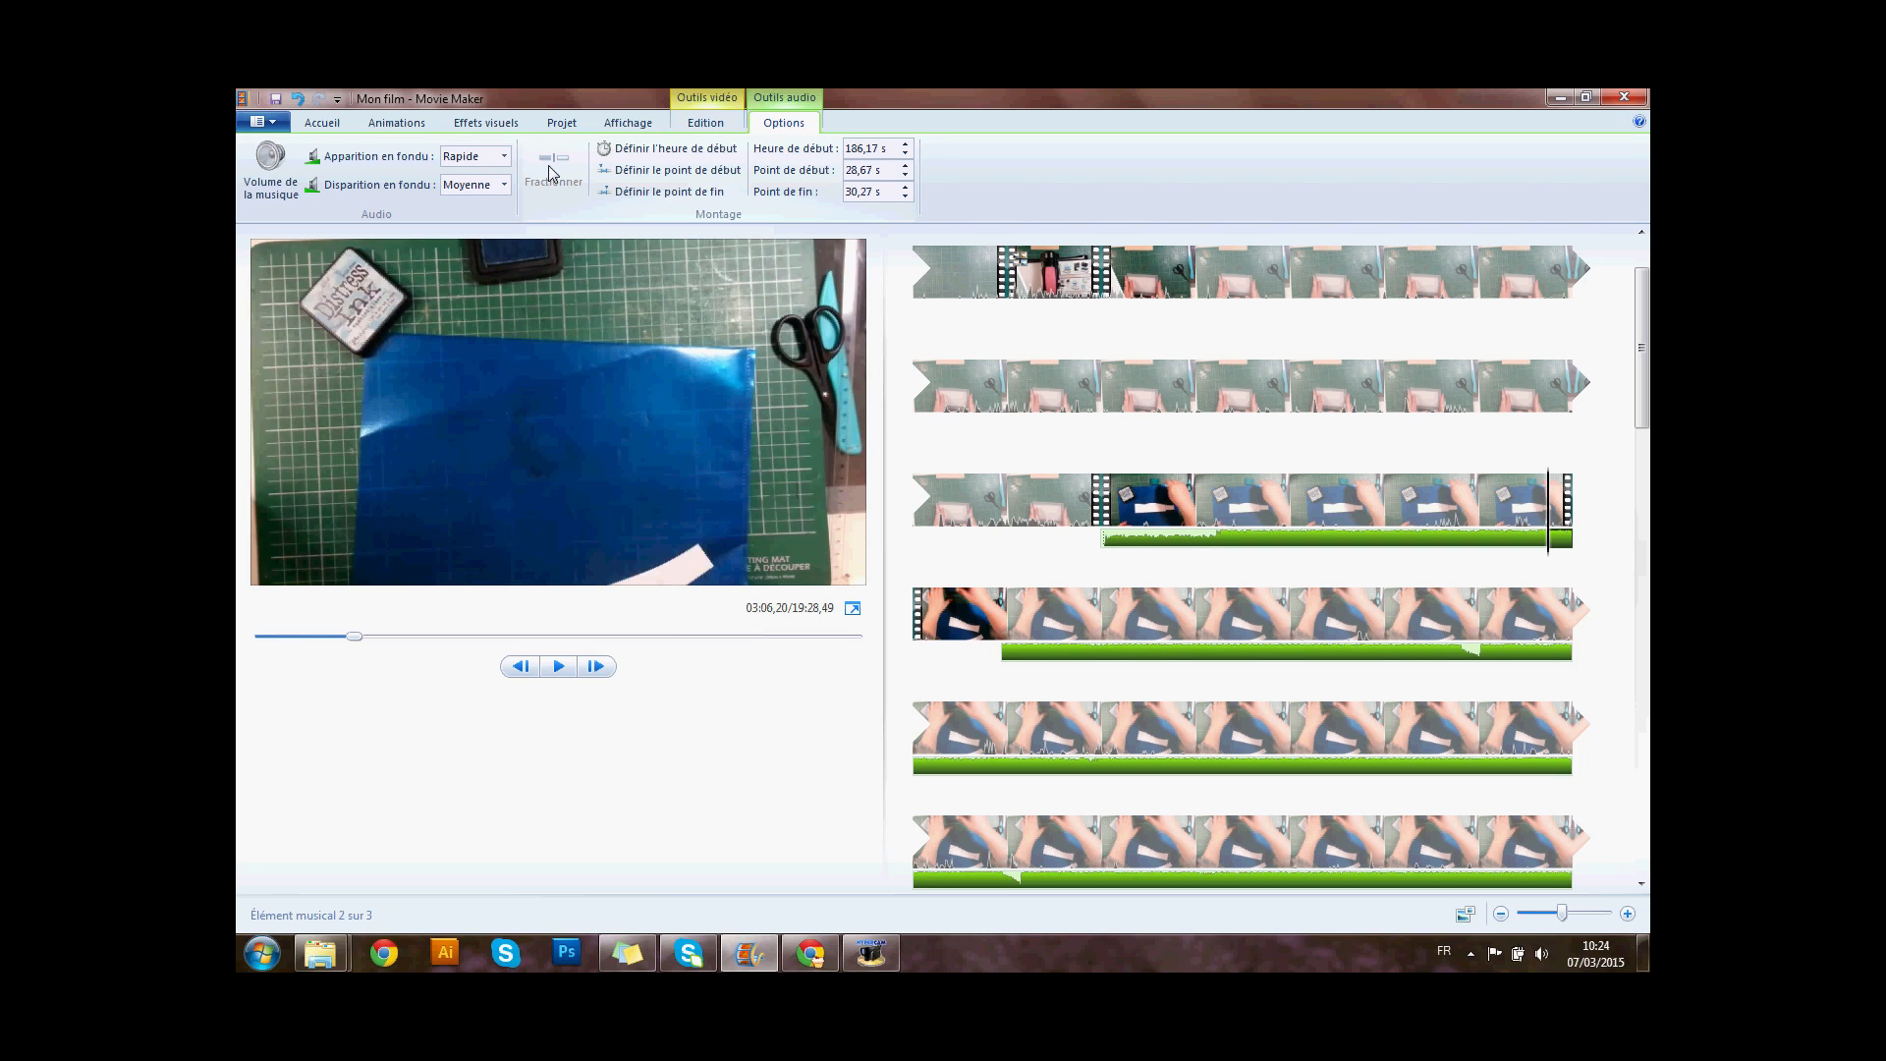
{"action": "key", "text": "ctrl+z"}
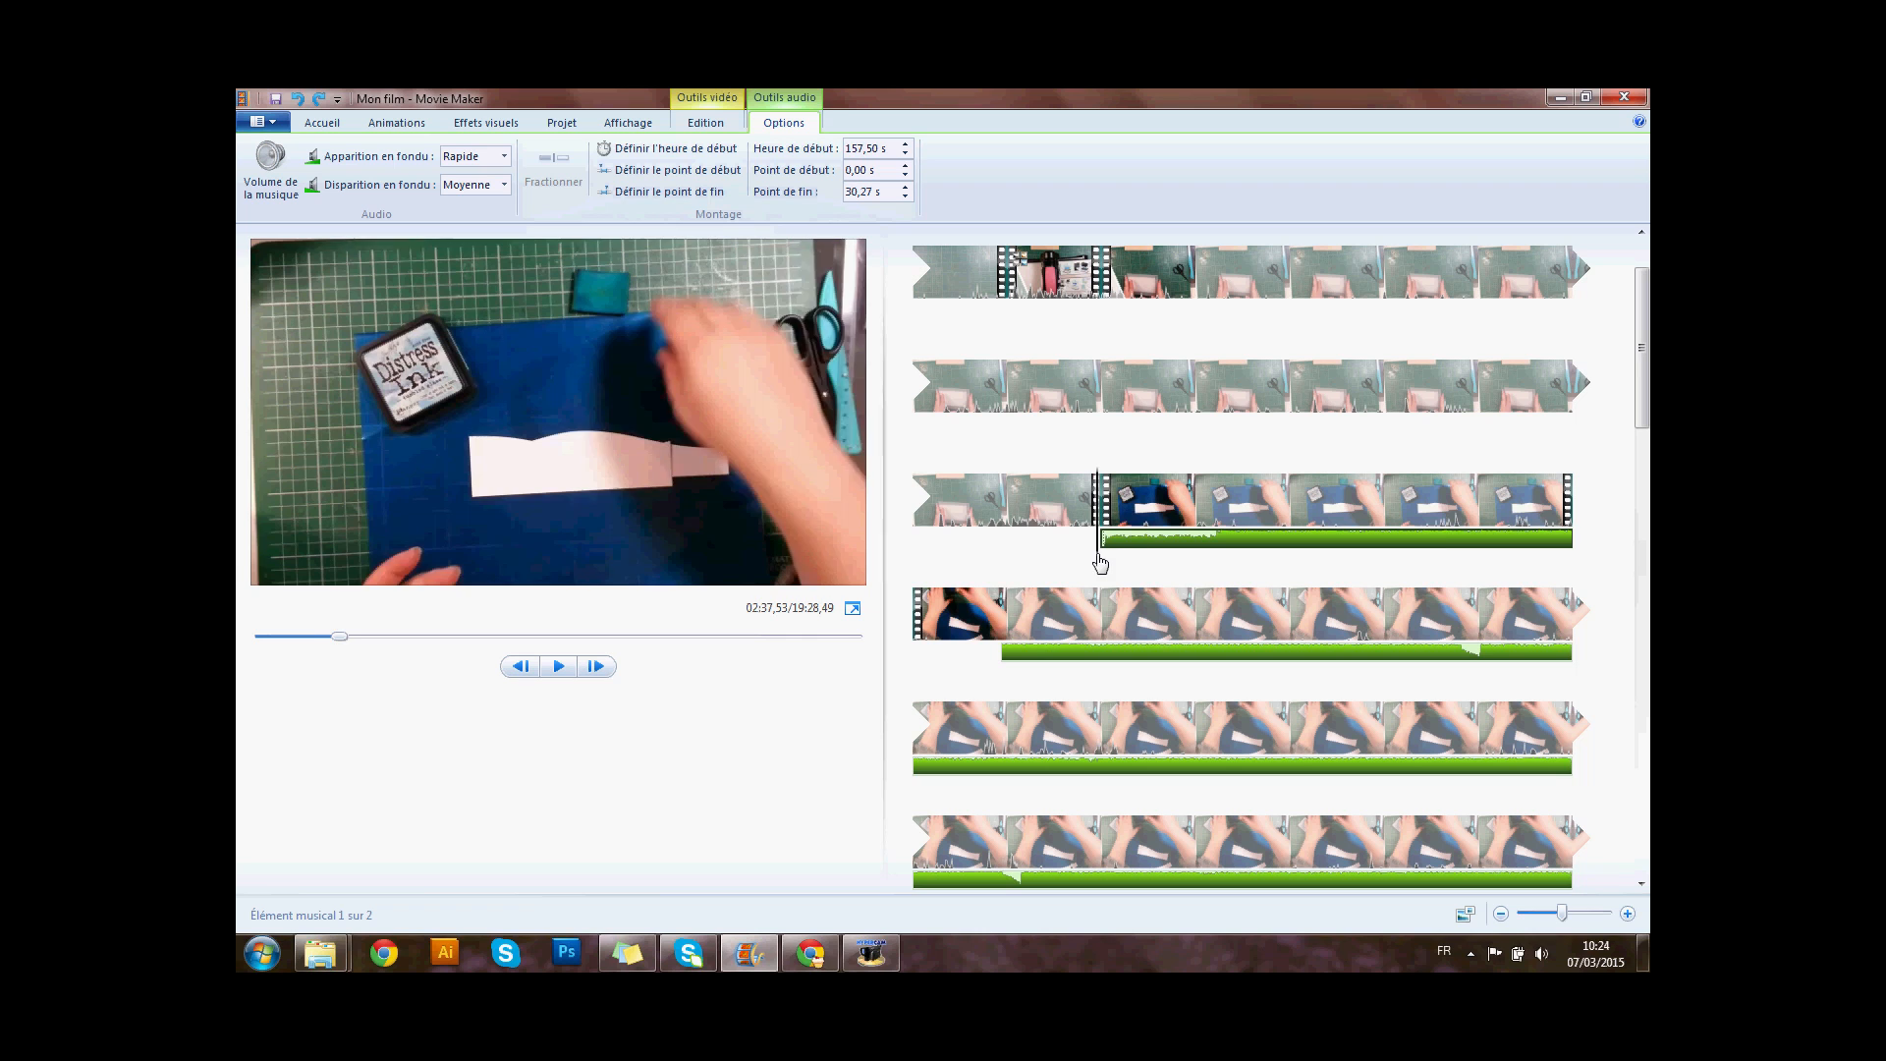
- Preview the end of the first music part from about 3:05.77 to check its fade-out
{"action": "left_click", "coordinate": [1511, 531]}
{"action": "left_click_drag", "start_coordinate": [1513, 585], "coordinate": [1542, 586]}
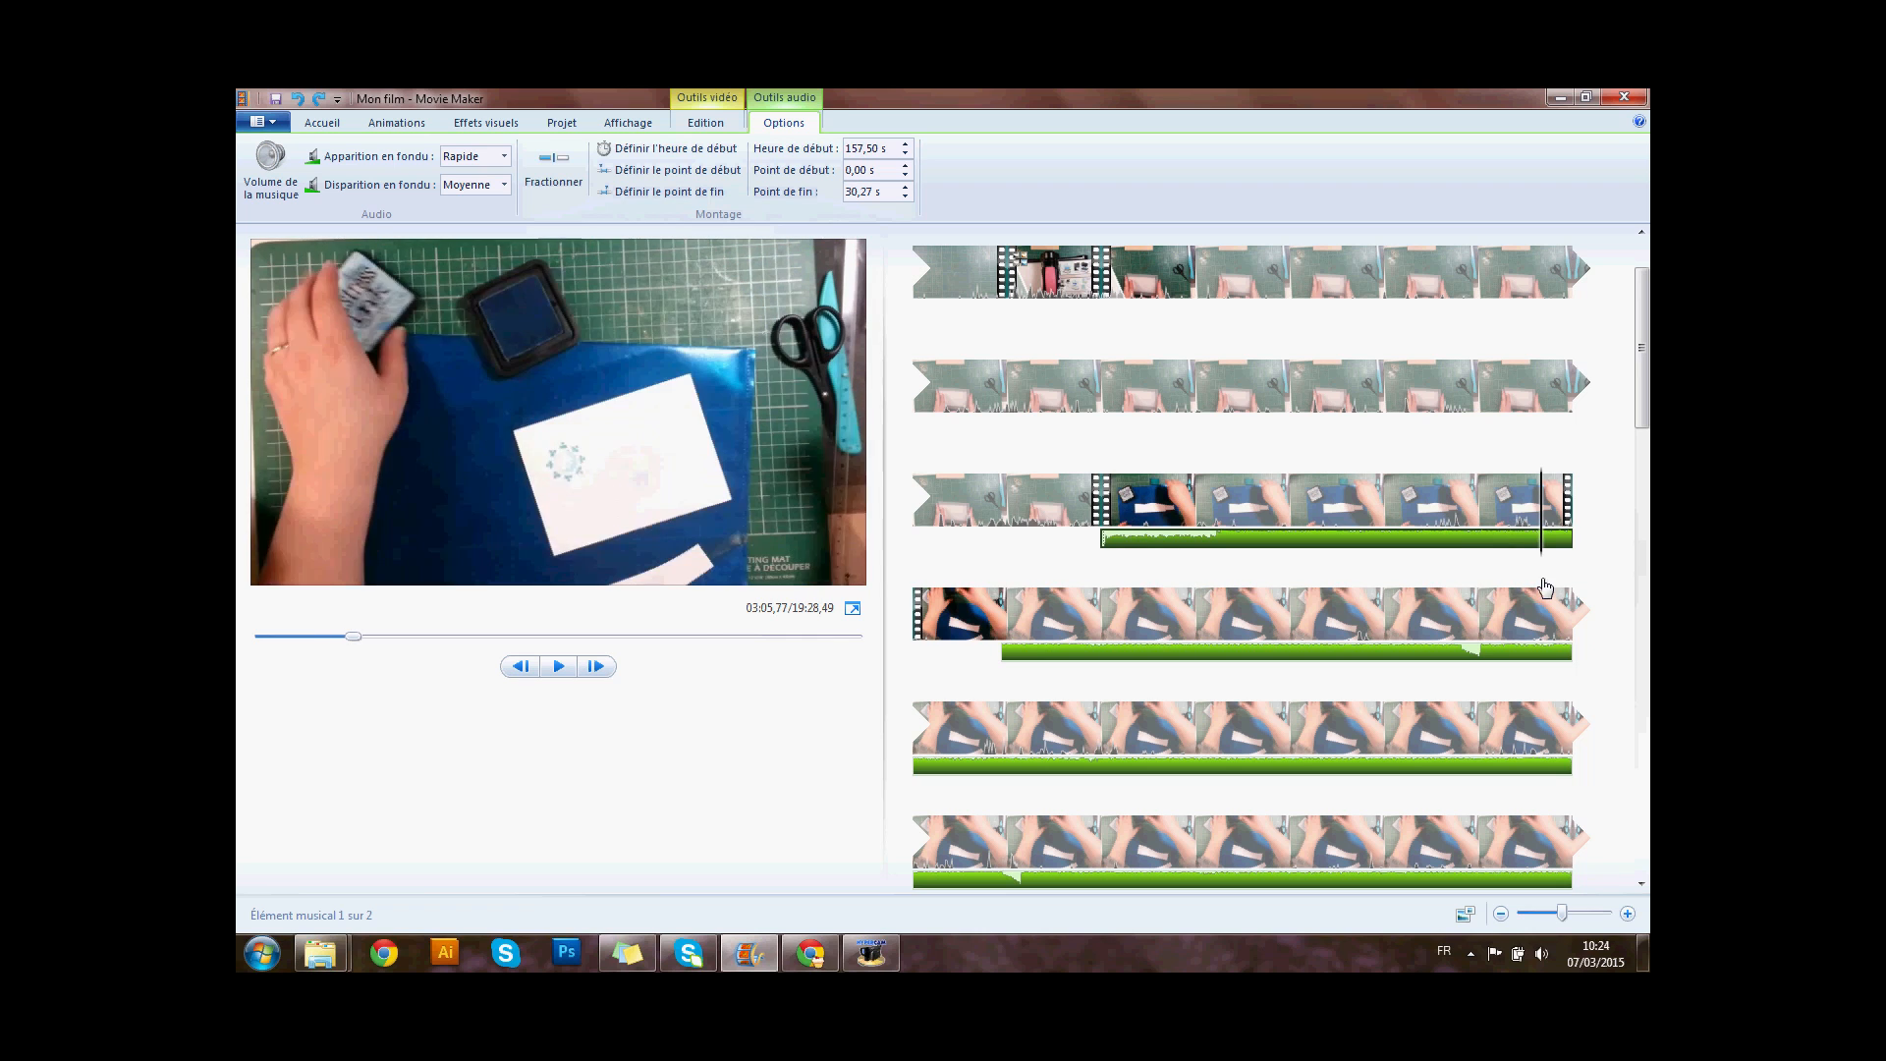
{"action": "left_click", "coordinate": [555, 668]}
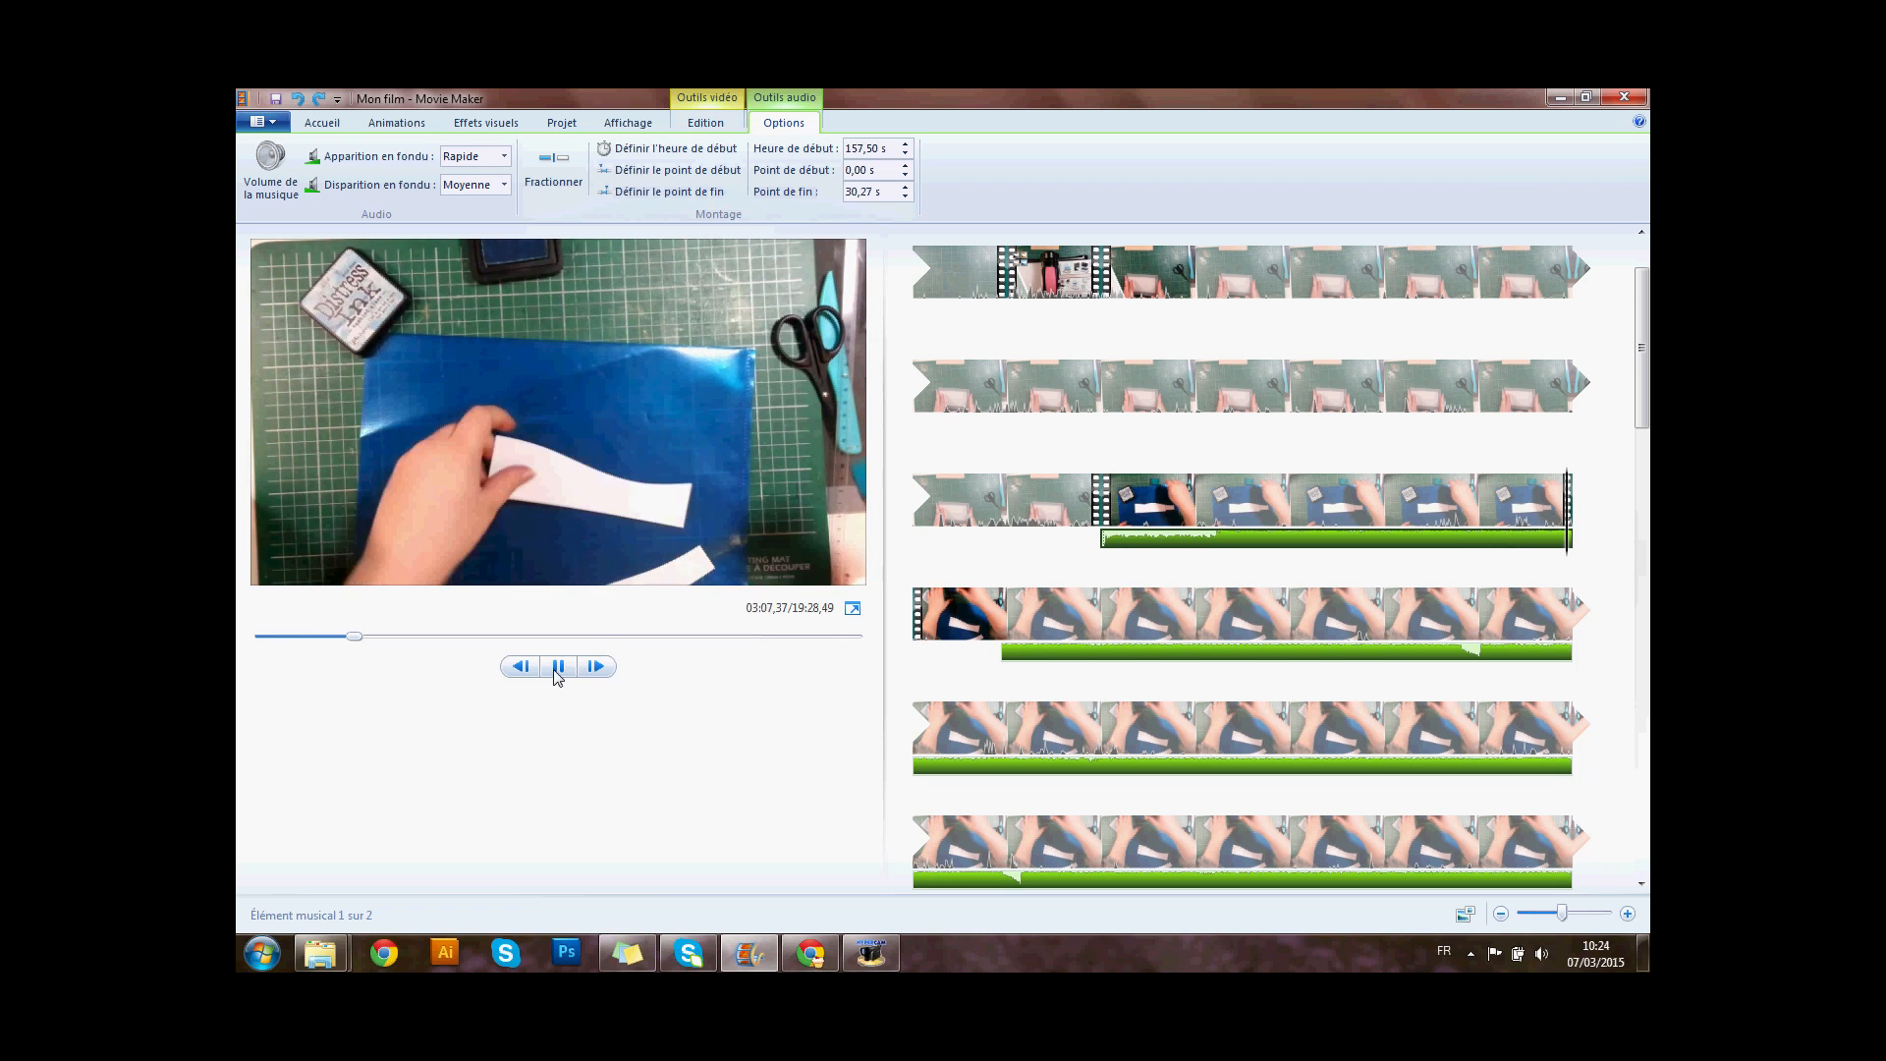
{"action": "left_click", "coordinate": [559, 668]}
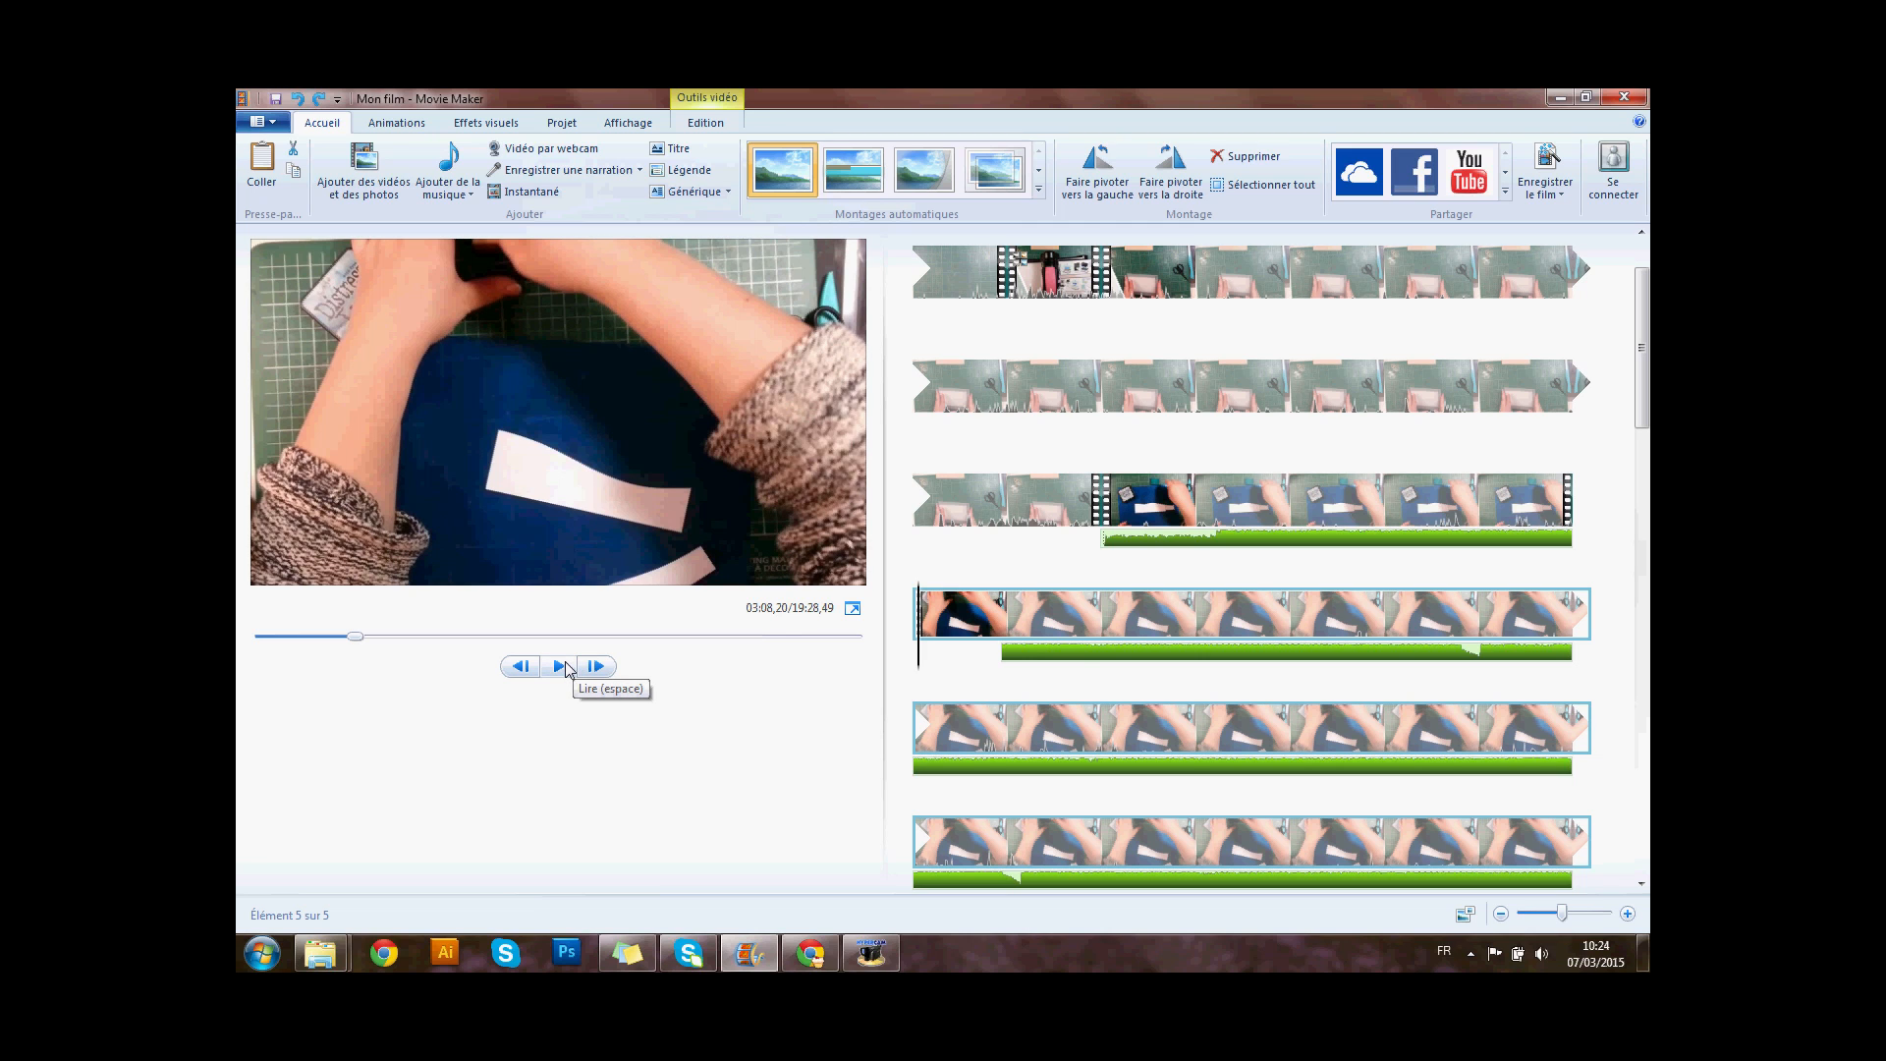
- Move the second part of the music further along the film to start at about 357.54 s
{"action": "left_click", "coordinate": [1027, 653]}
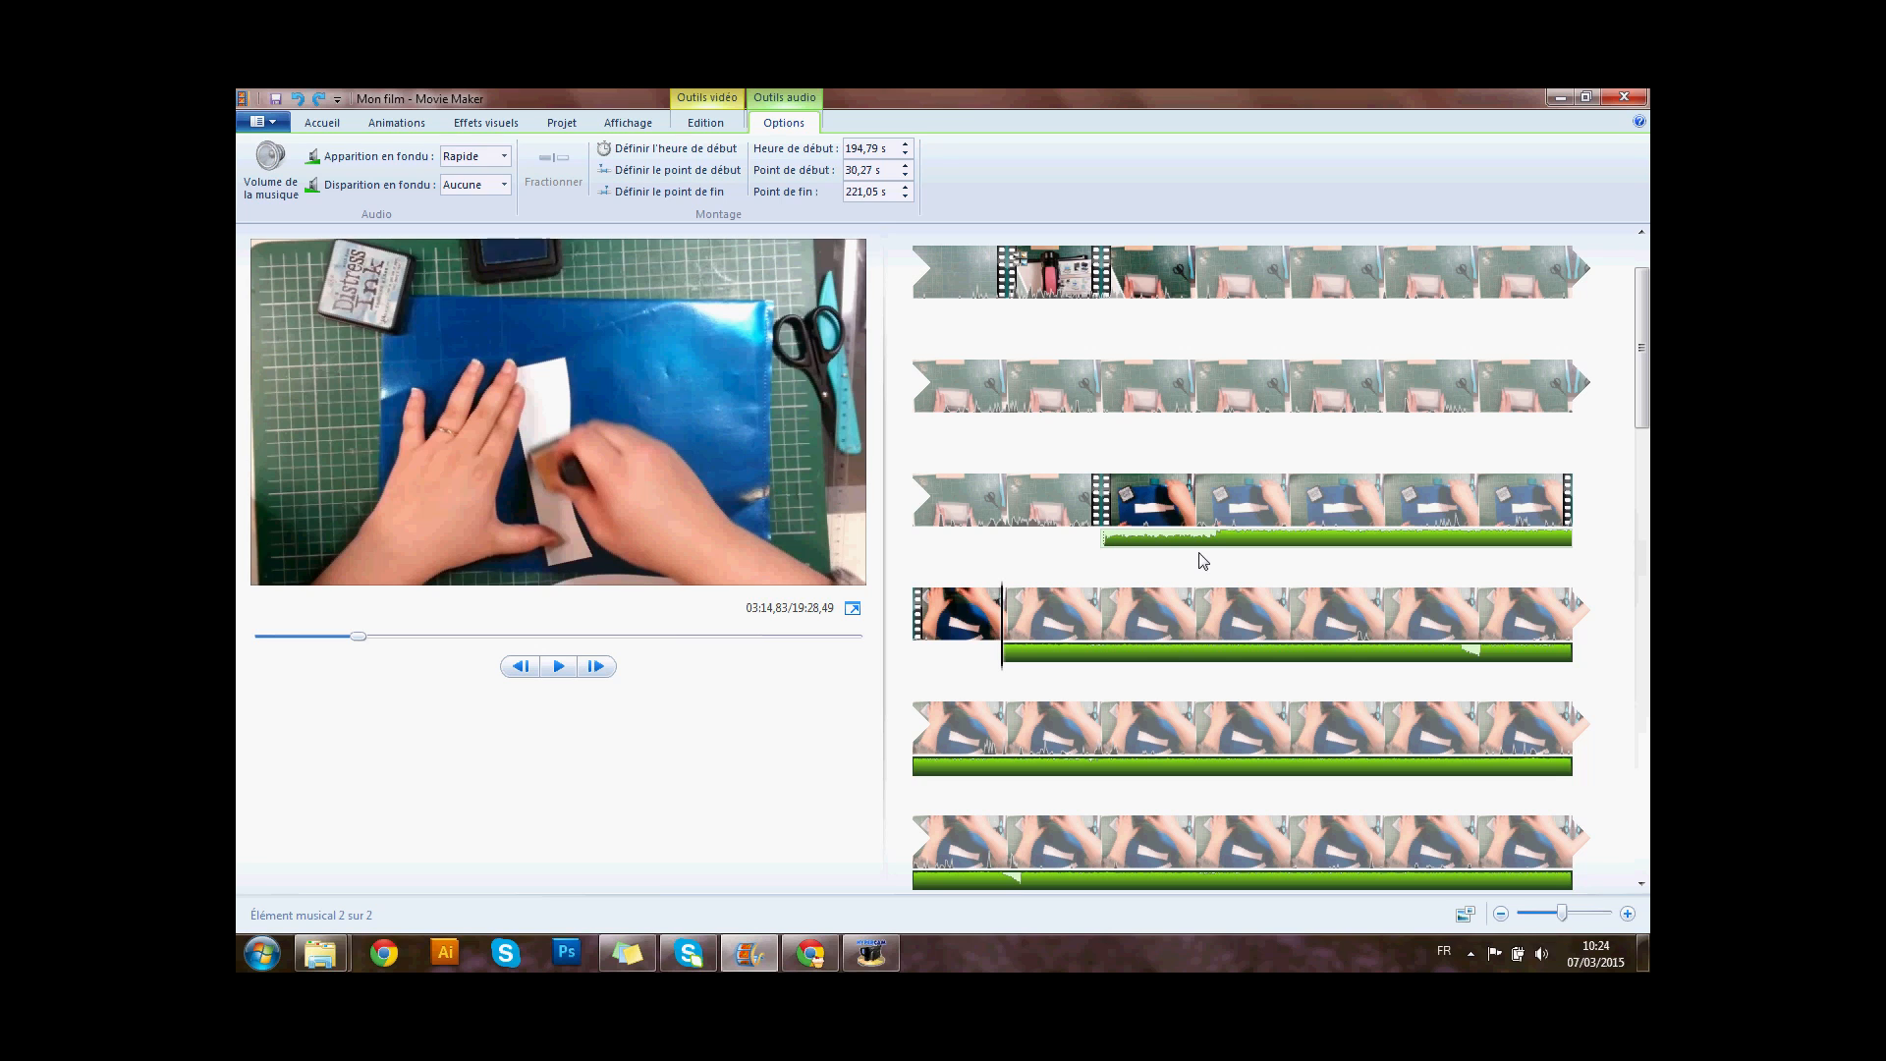
{"action": "scroll", "coordinate": [1203, 560], "scroll_direction": "down", "scroll_amount": 5}
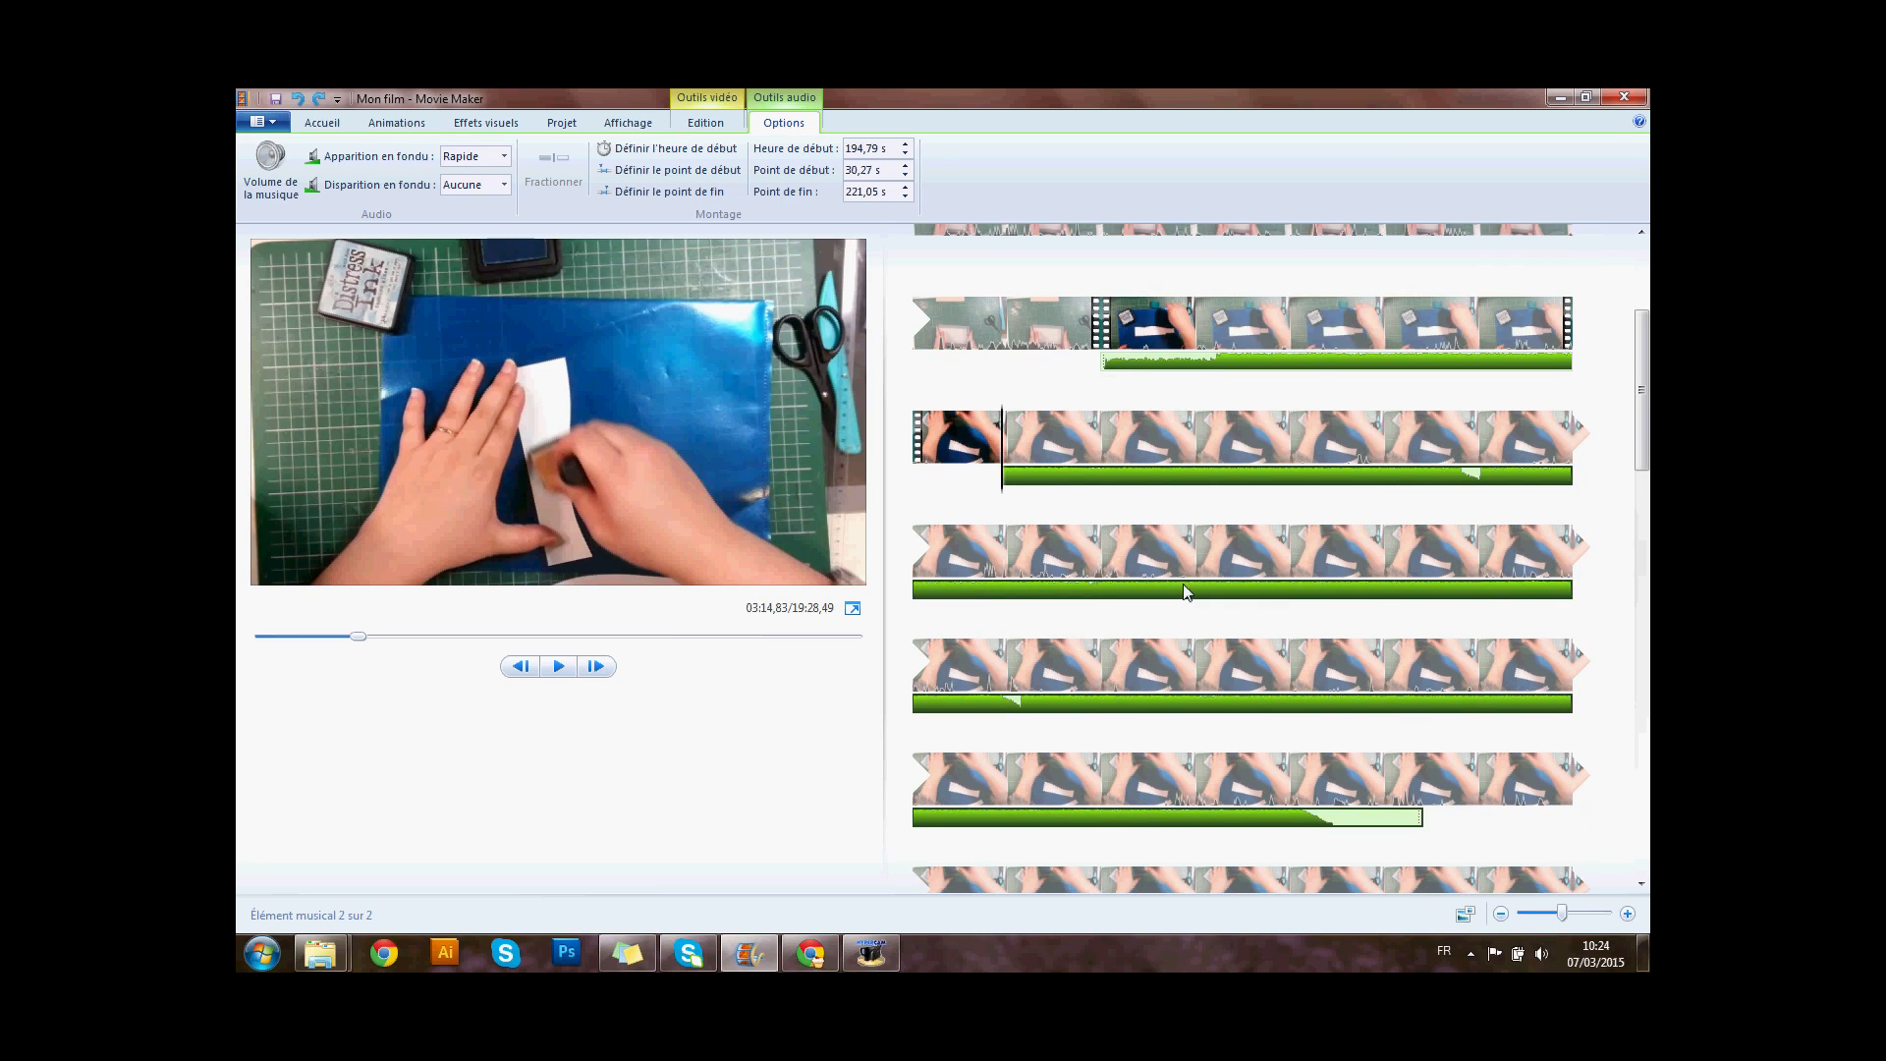
{"action": "left_click_drag", "start_coordinate": [1056, 356], "coordinate": [1070, 701]}
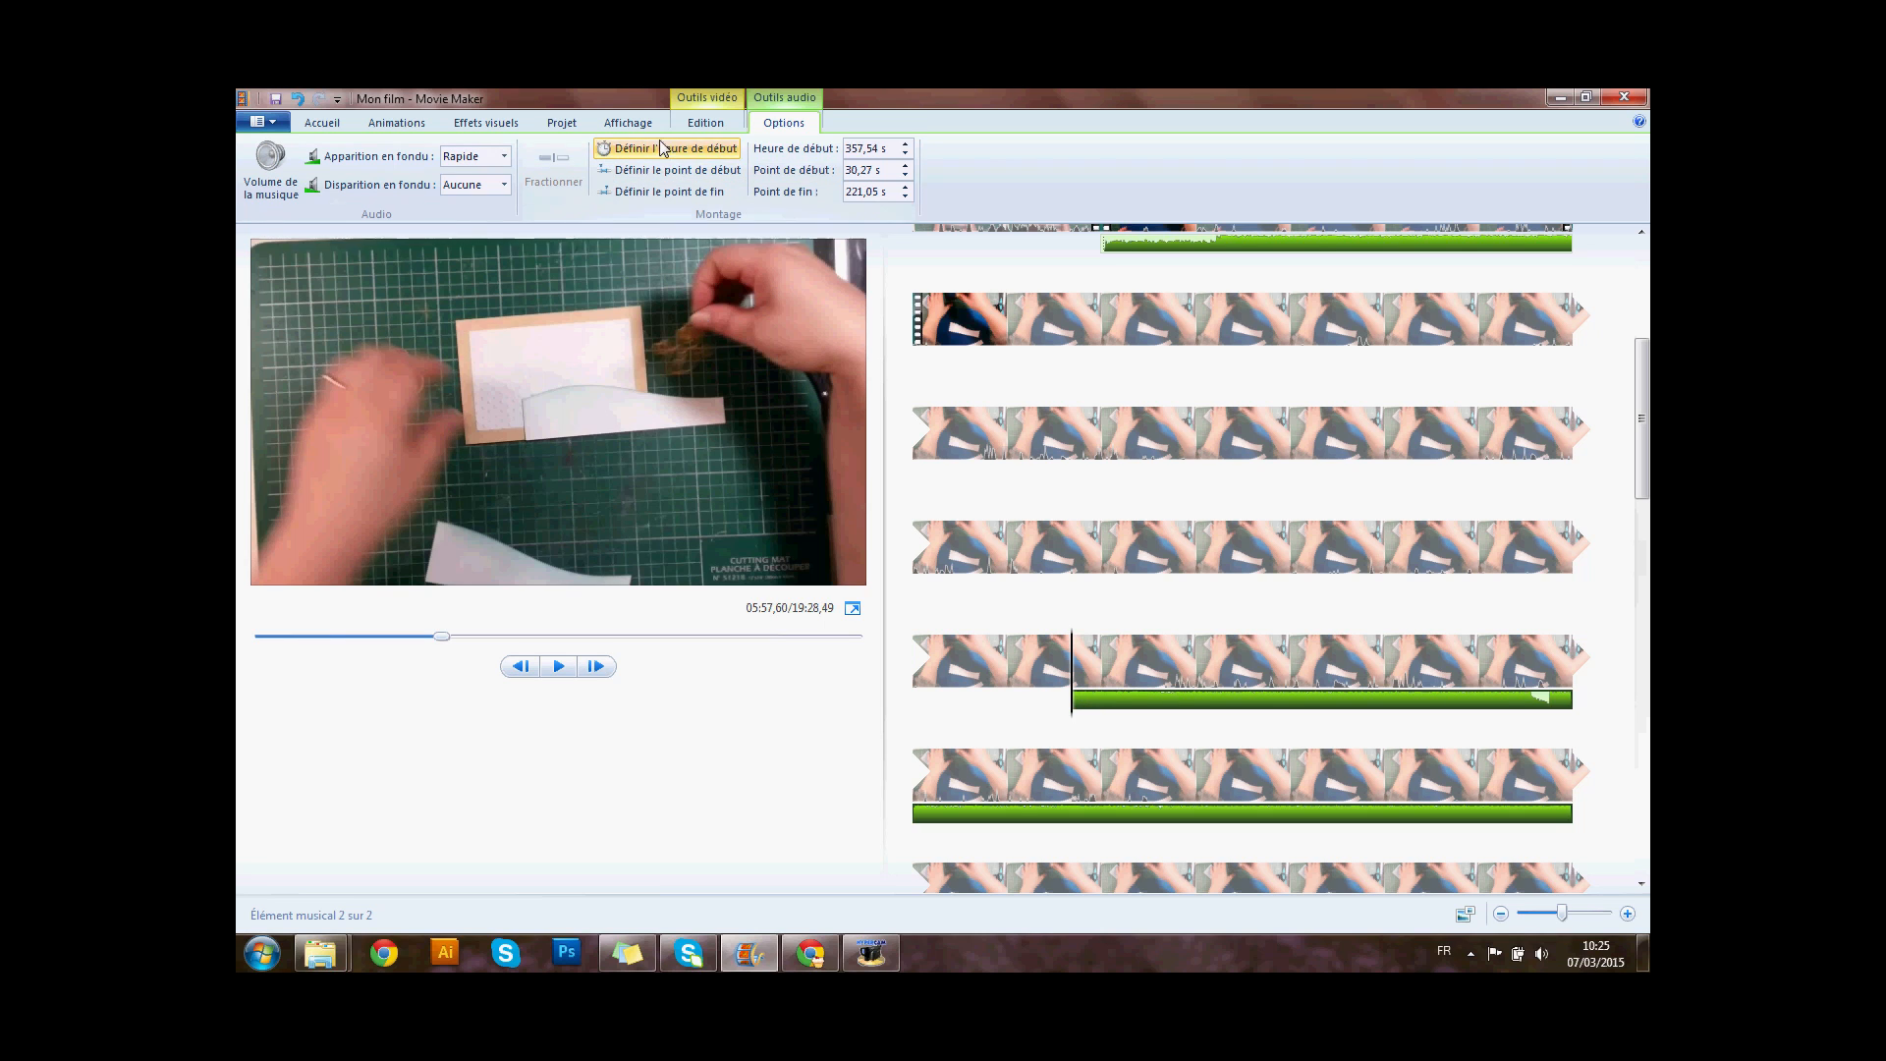
- Split the video clip at 5:57.60, where the second music part starts, and again at about 6:28.80
{"action": "left_click", "coordinate": [701, 124]}
{"action": "left_click", "coordinate": [772, 165]}
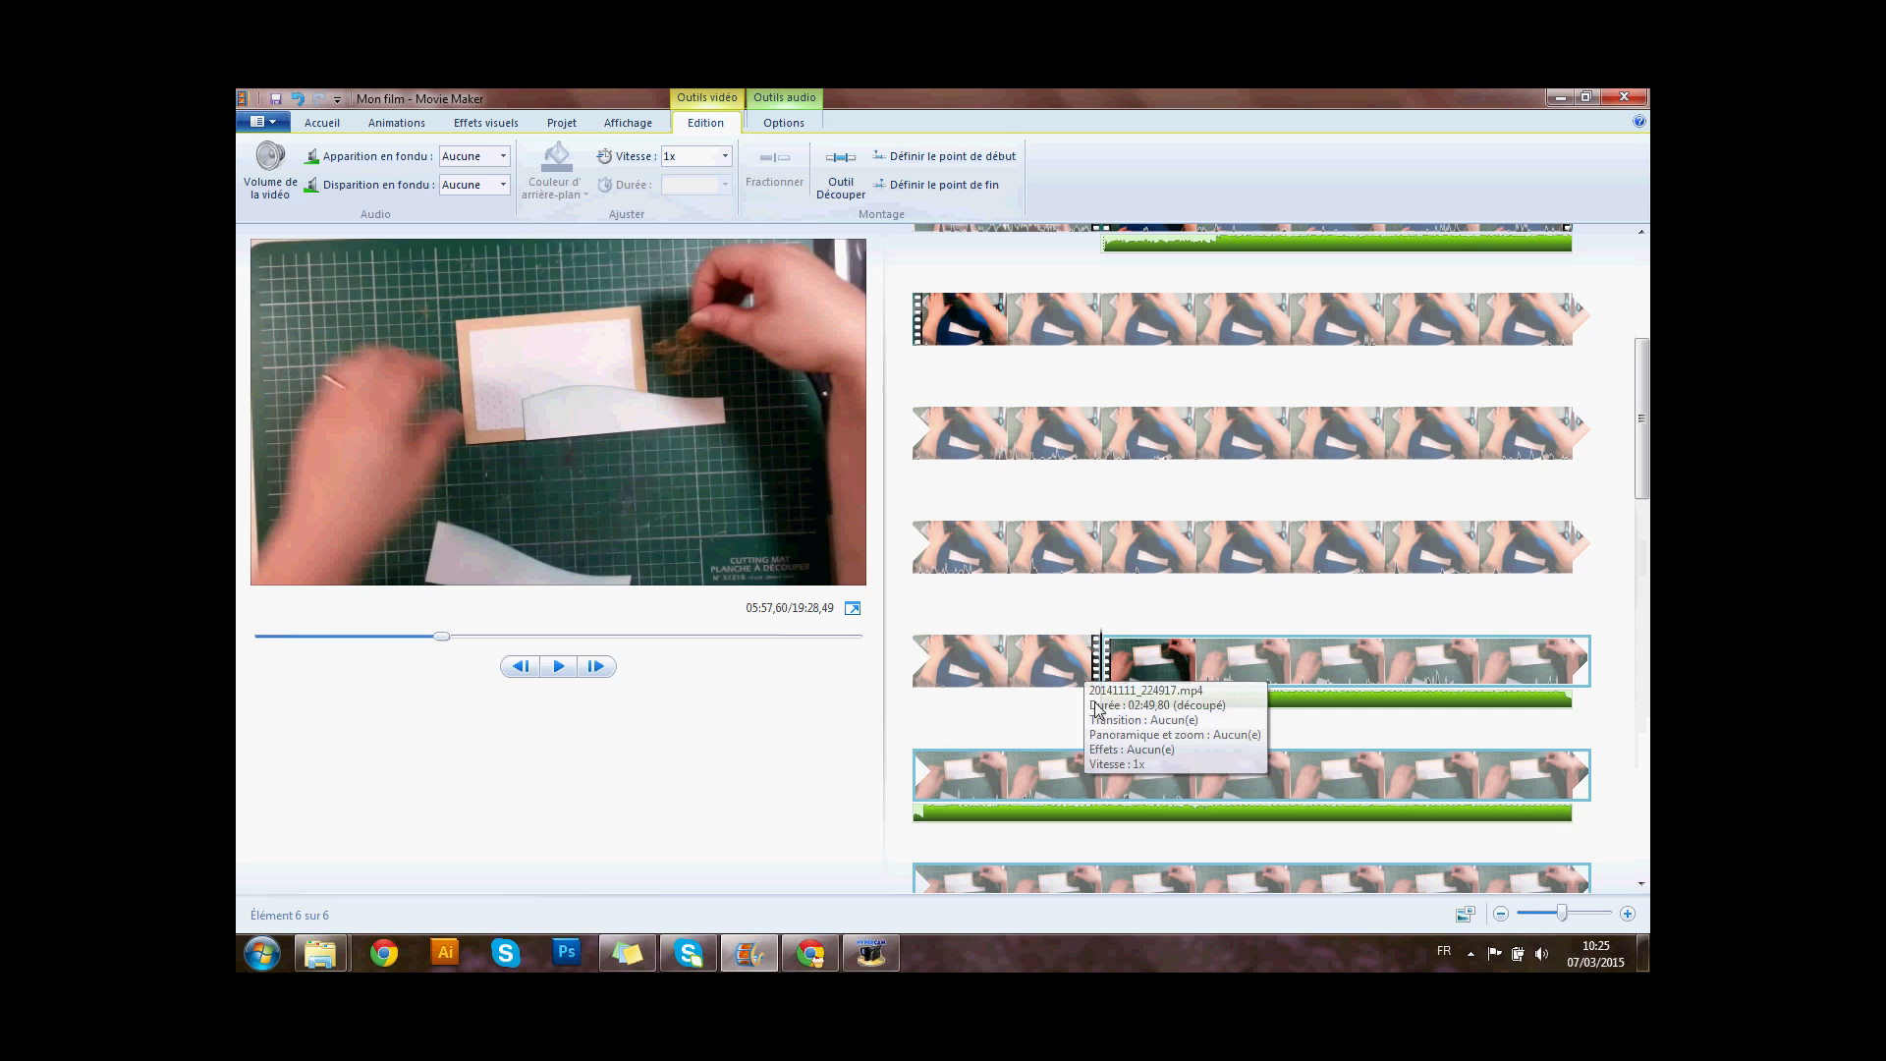
{"action": "left_click_drag", "start_coordinate": [1101, 722], "coordinate": [1485, 722]}
{"action": "left_click", "coordinate": [774, 167]}
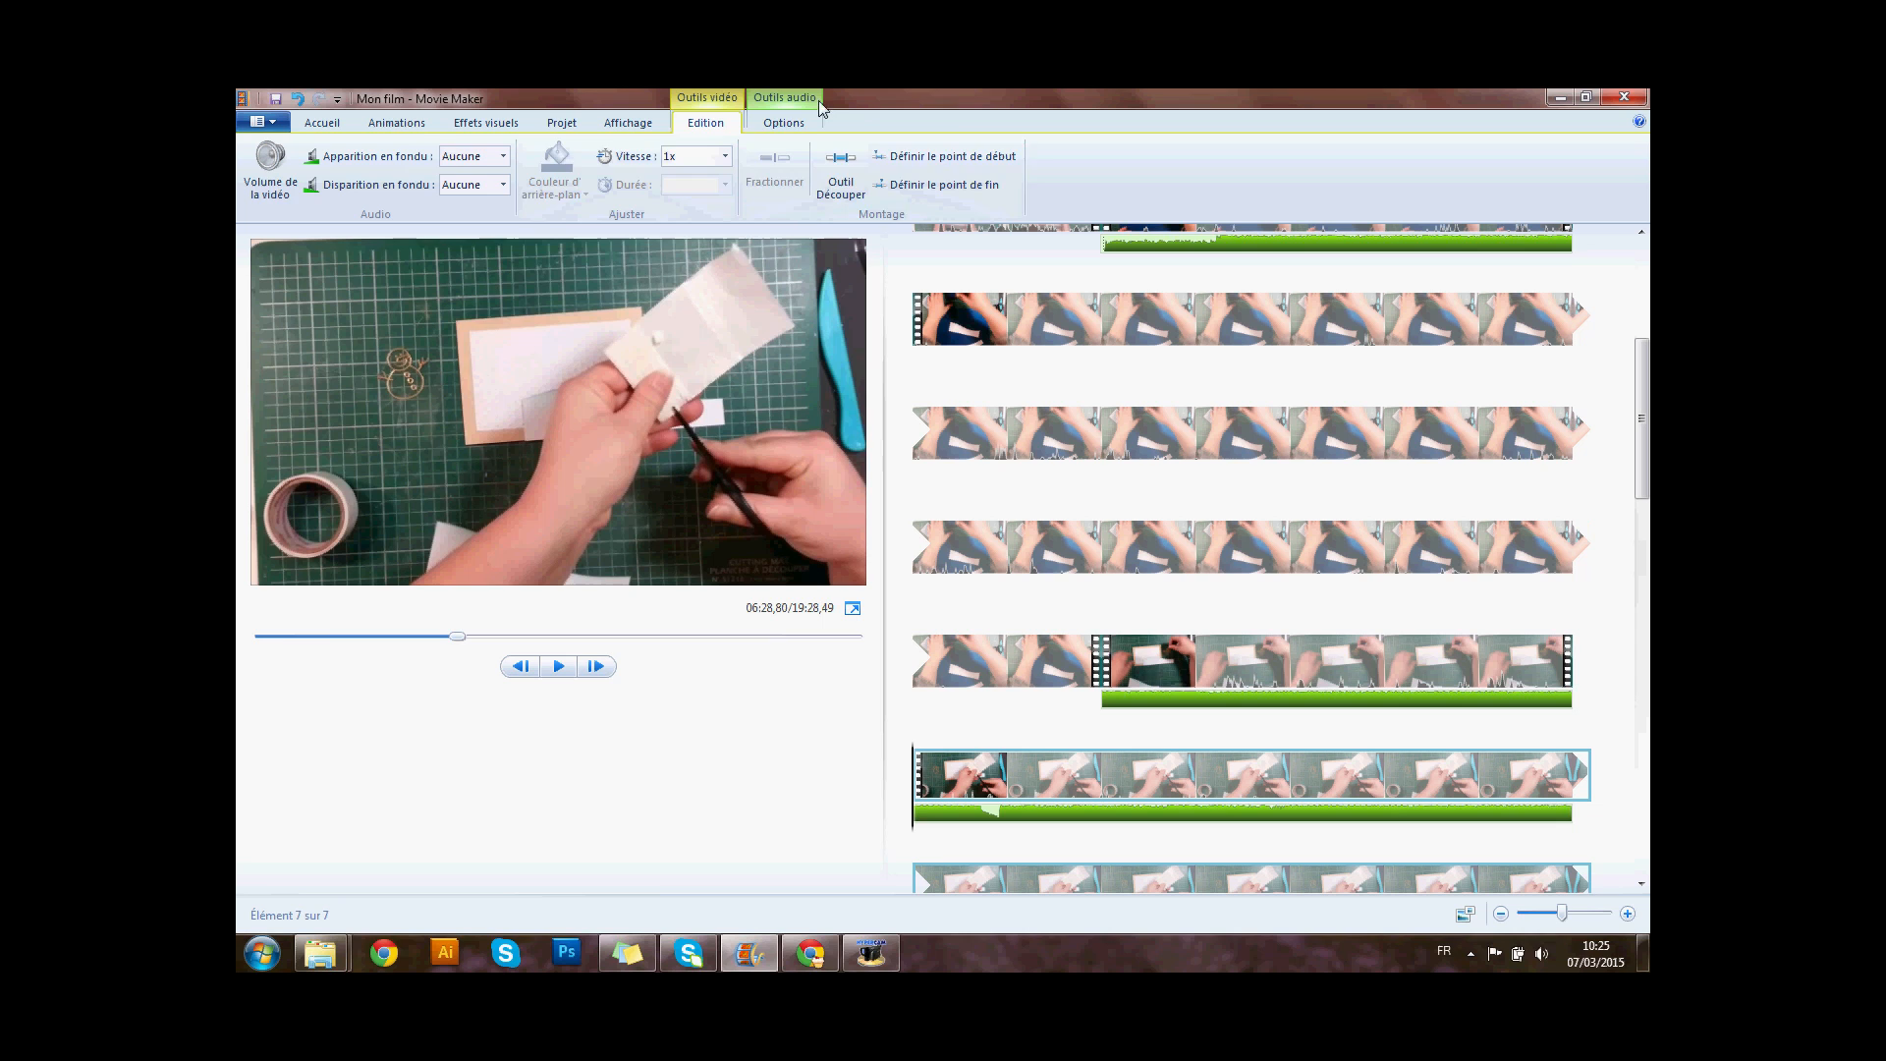
- Align the second music part with the start of the video segment at 5:57.60, setting its start to about 357.57 s
{"action": "left_click", "coordinate": [801, 116]}
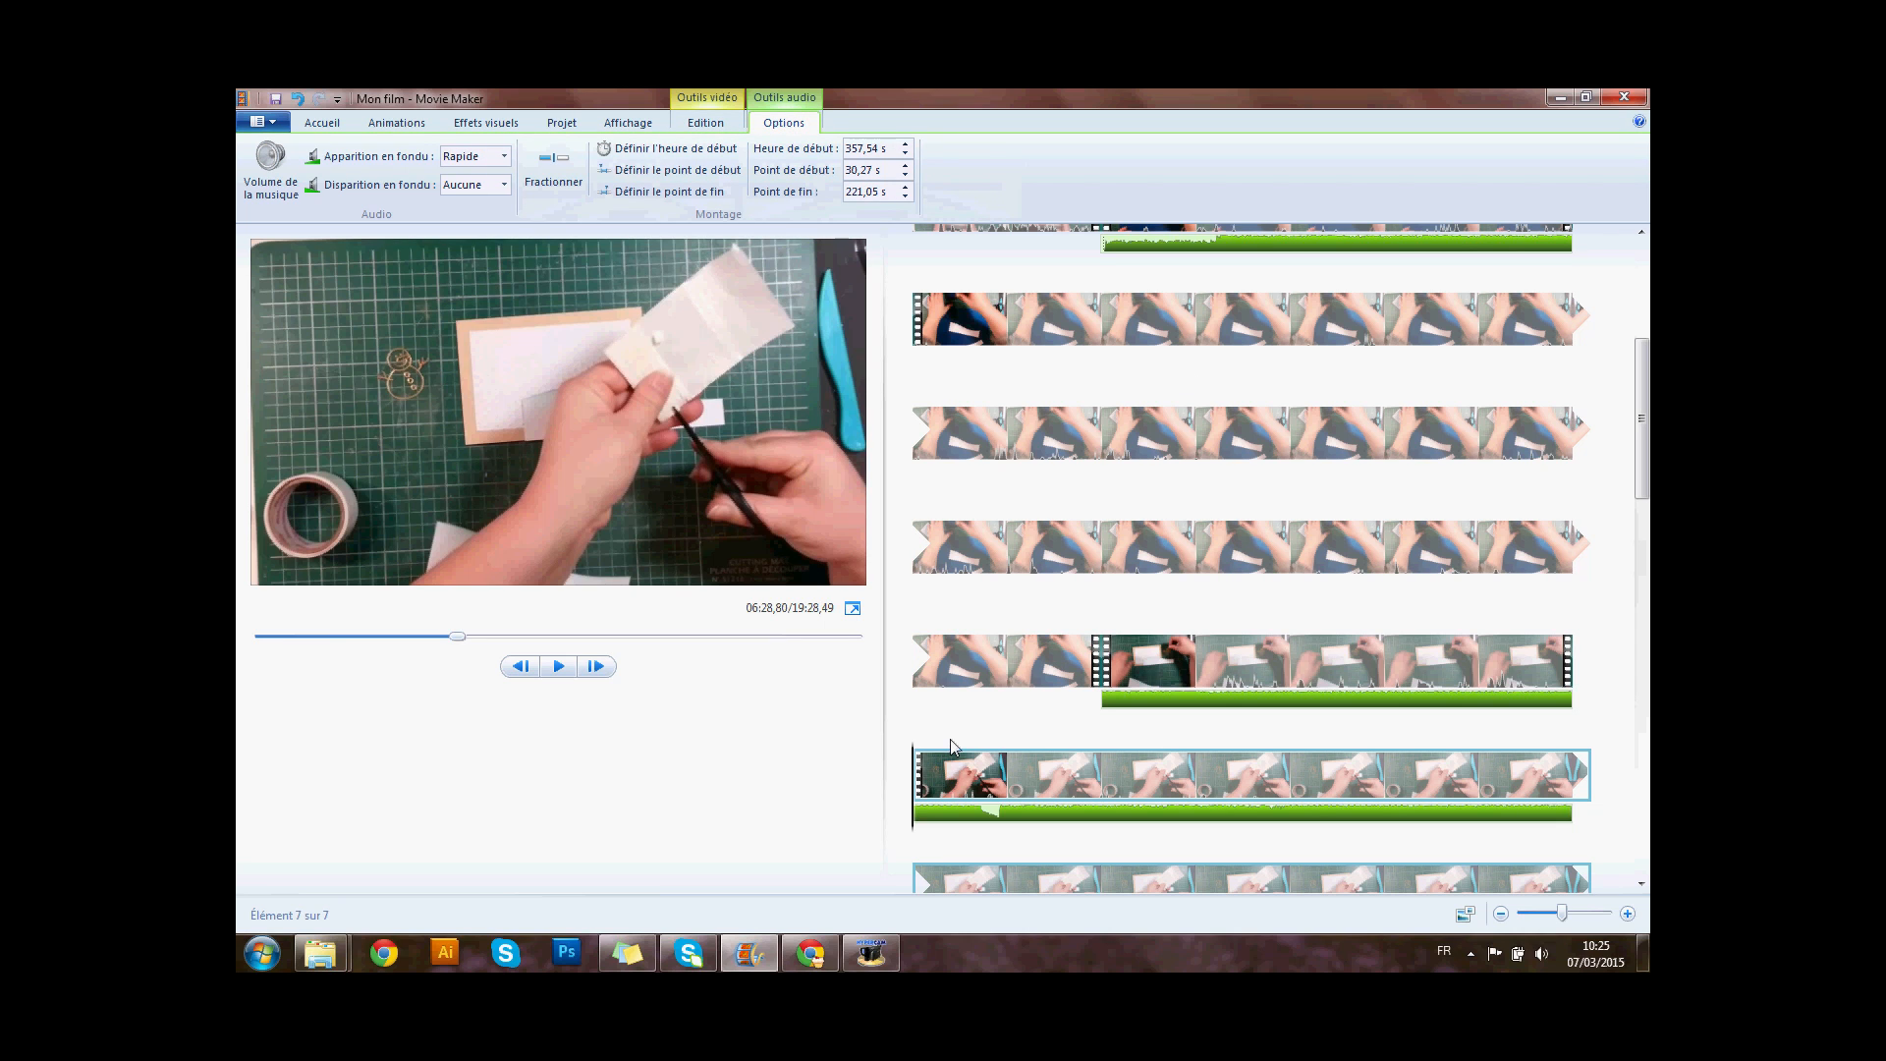
{"action": "mouse_move", "coordinate": [1104, 699]}
{"action": "left_mouse_down"}
{"action": "mouse_move", "coordinate": [1173, 587]}
{"action": "mouse_move", "coordinate": [1140, 687]}
{"action": "mouse_move", "coordinate": [1108, 714]}
{"action": "left_mouse_up"}
{"action": "scroll", "coordinate": [1107, 717], "scroll_direction": "down", "scroll_amount": 2}
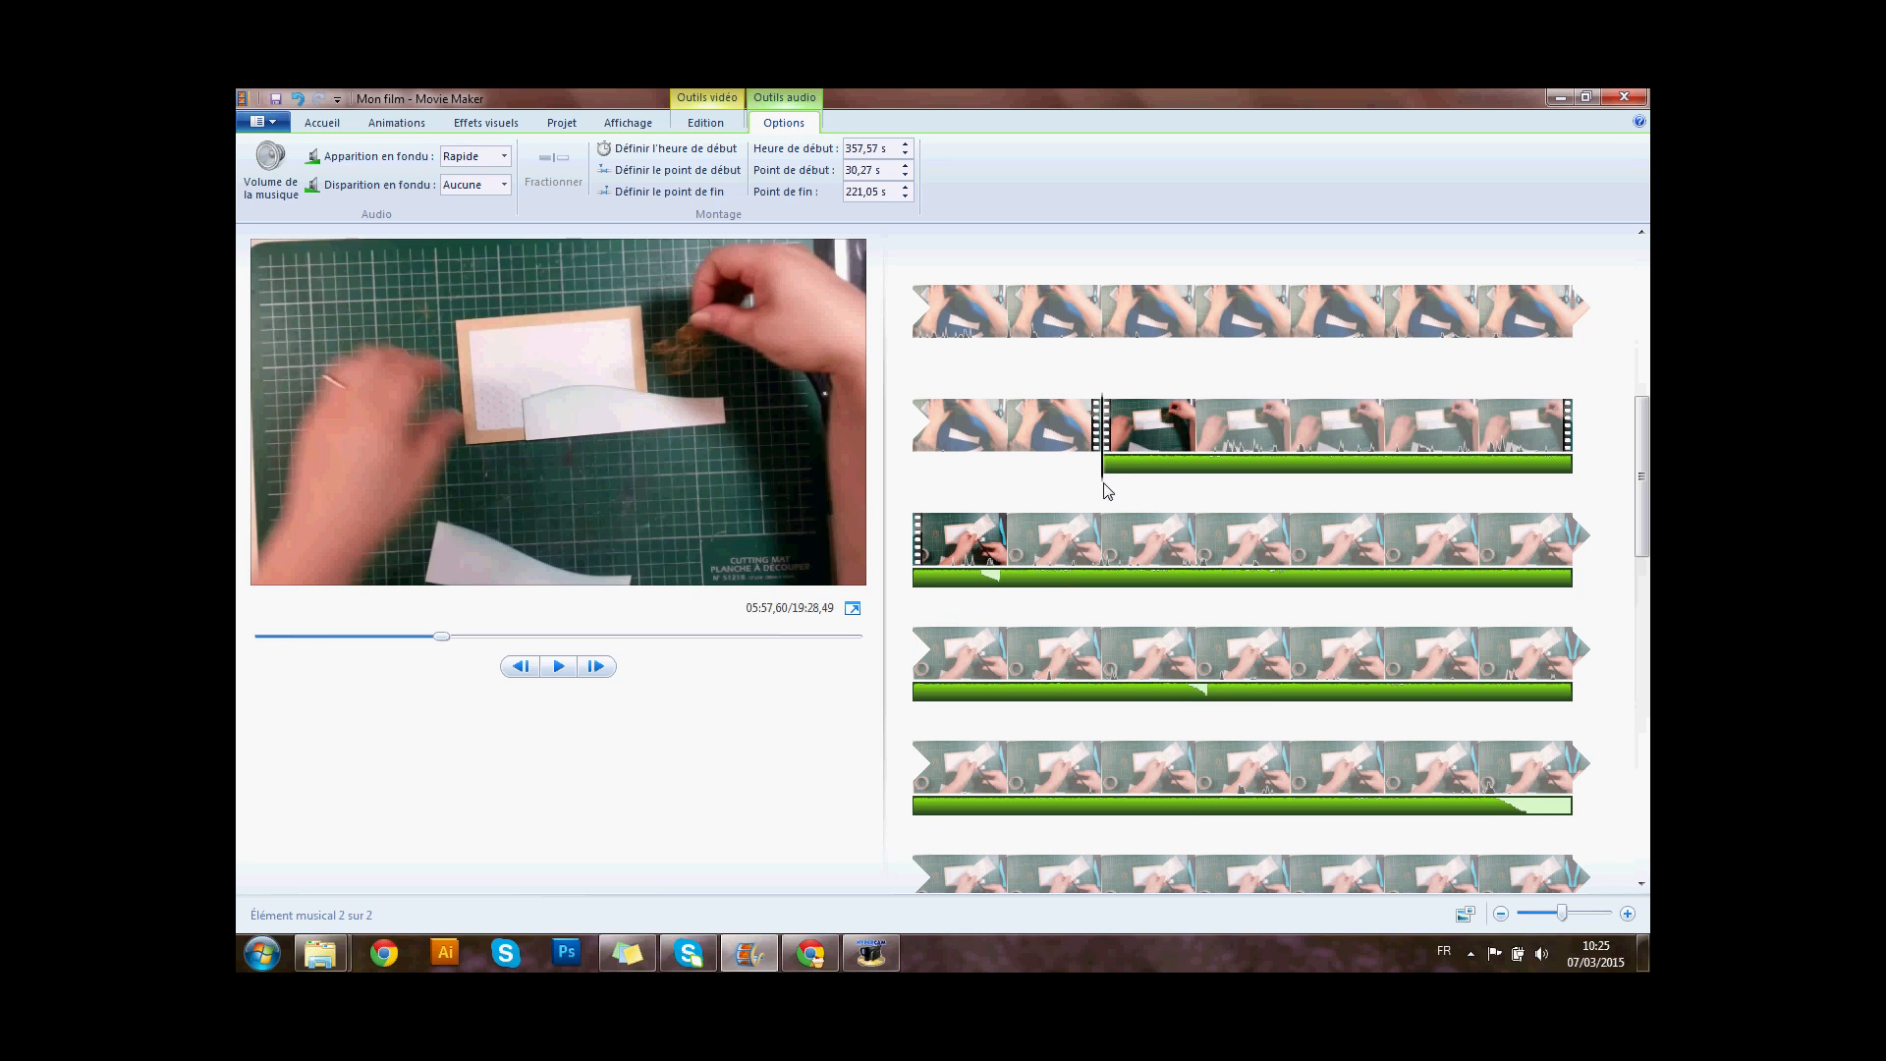
- Split the second music part at about 6:28.77 and move the remaining part to start at about 496.37 s
{"action": "left_click", "coordinate": [1574, 481]}
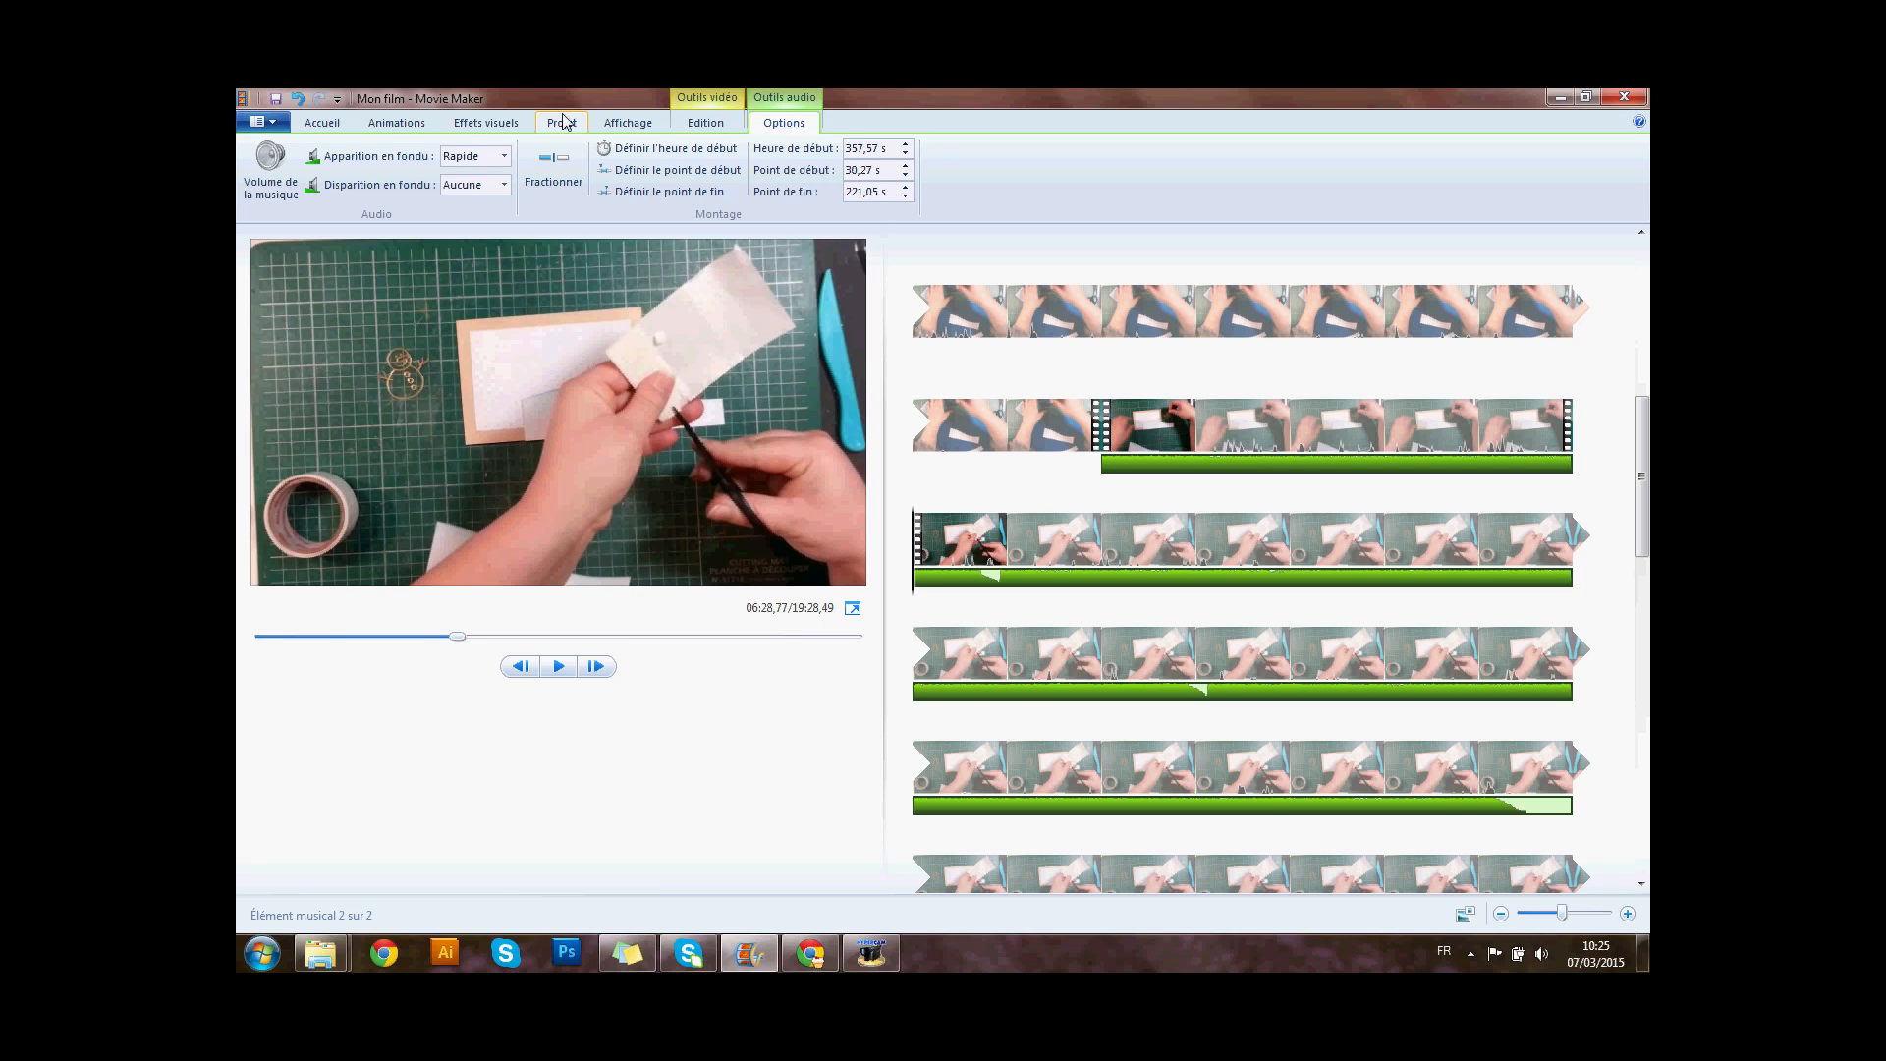
{"action": "left_click", "coordinate": [551, 167]}
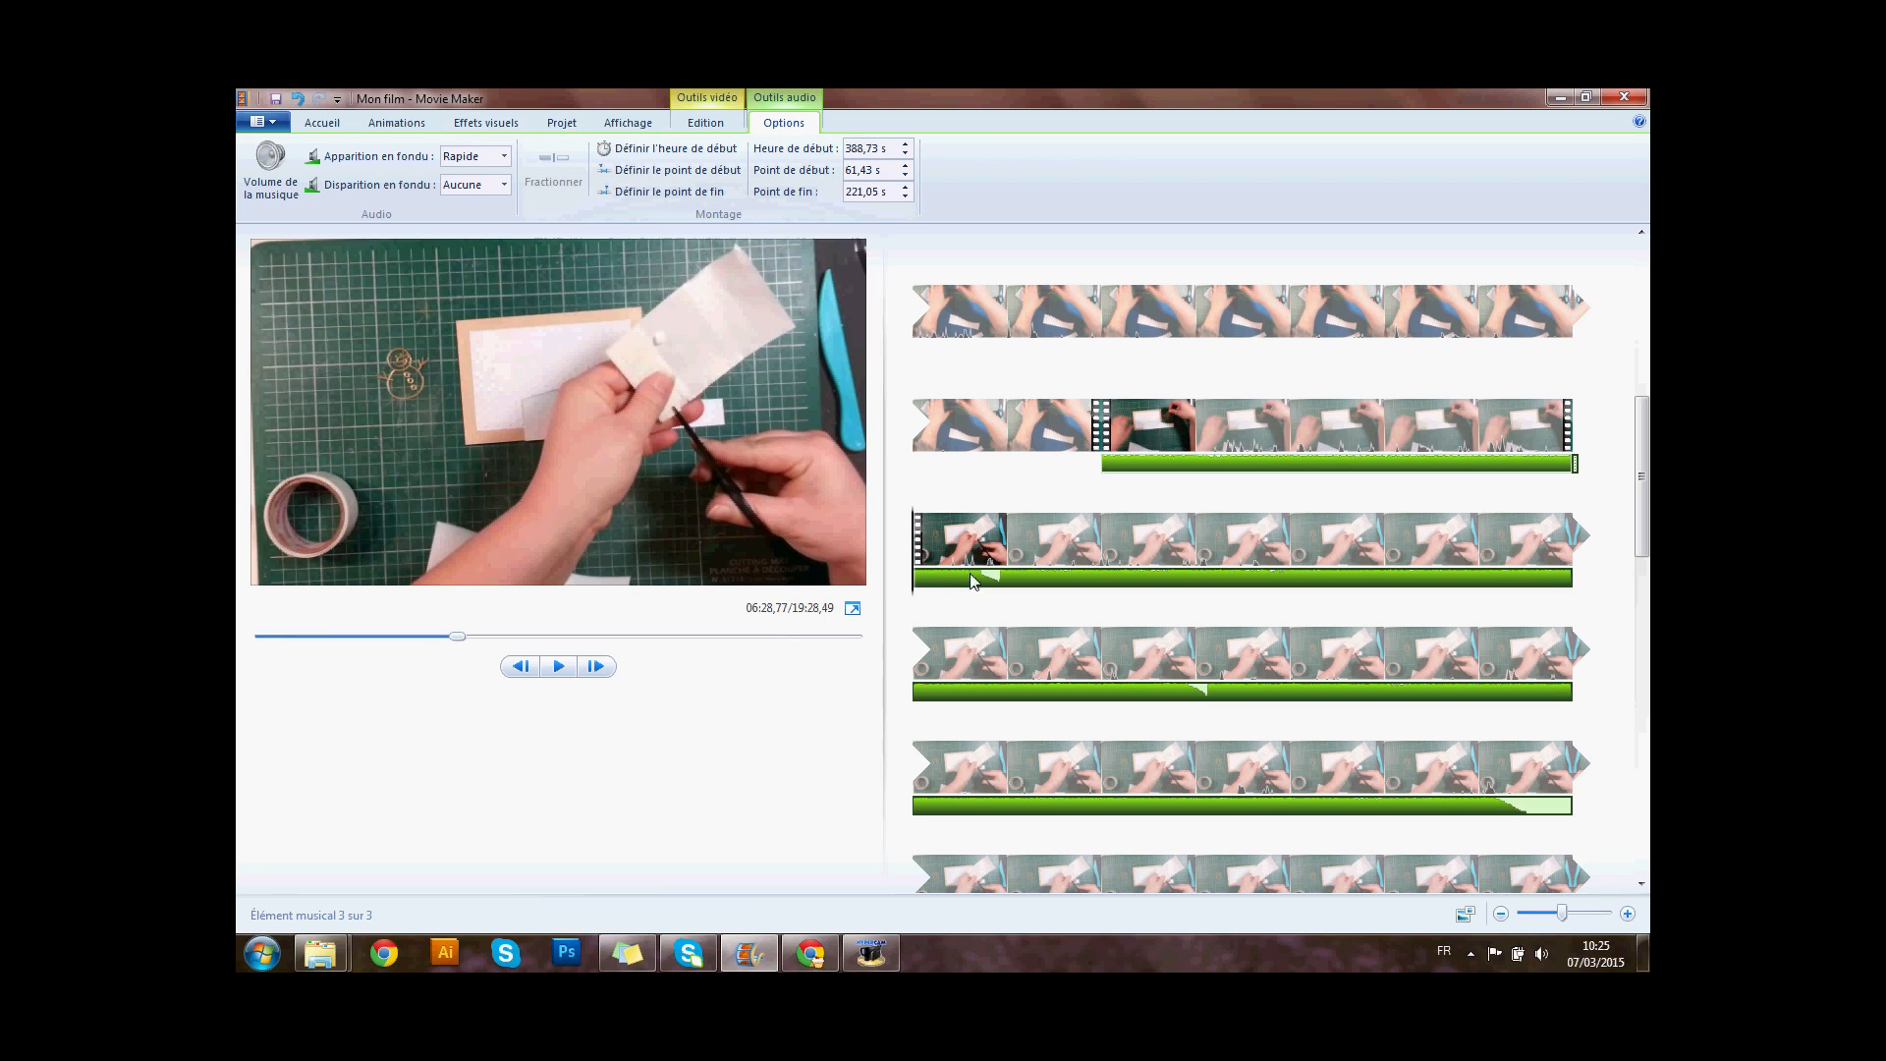
{"action": "left_click_drag", "start_coordinate": [940, 582], "coordinate": [963, 764]}
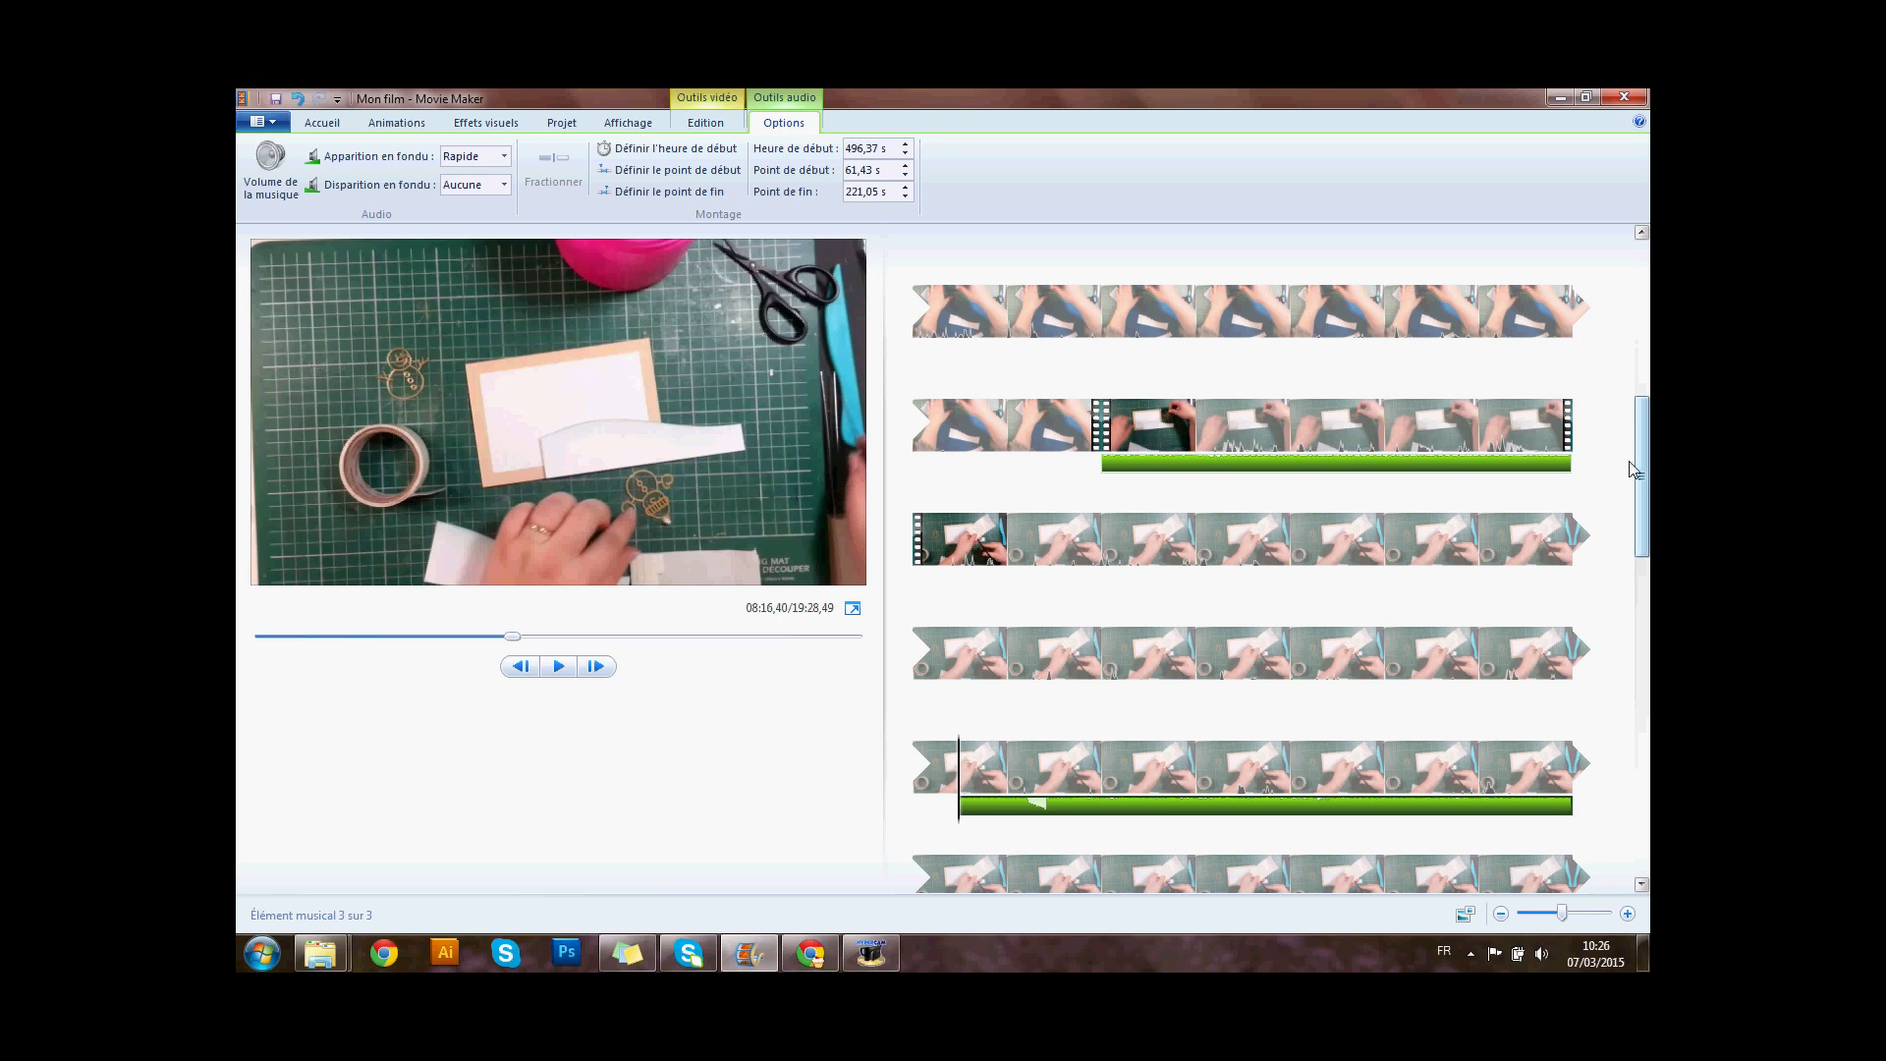
- Lower the volume of the first music part, which starts at 157.50 s in the film
{"action": "left_click_drag", "start_coordinate": [1645, 478], "coordinate": [1640, 297]}
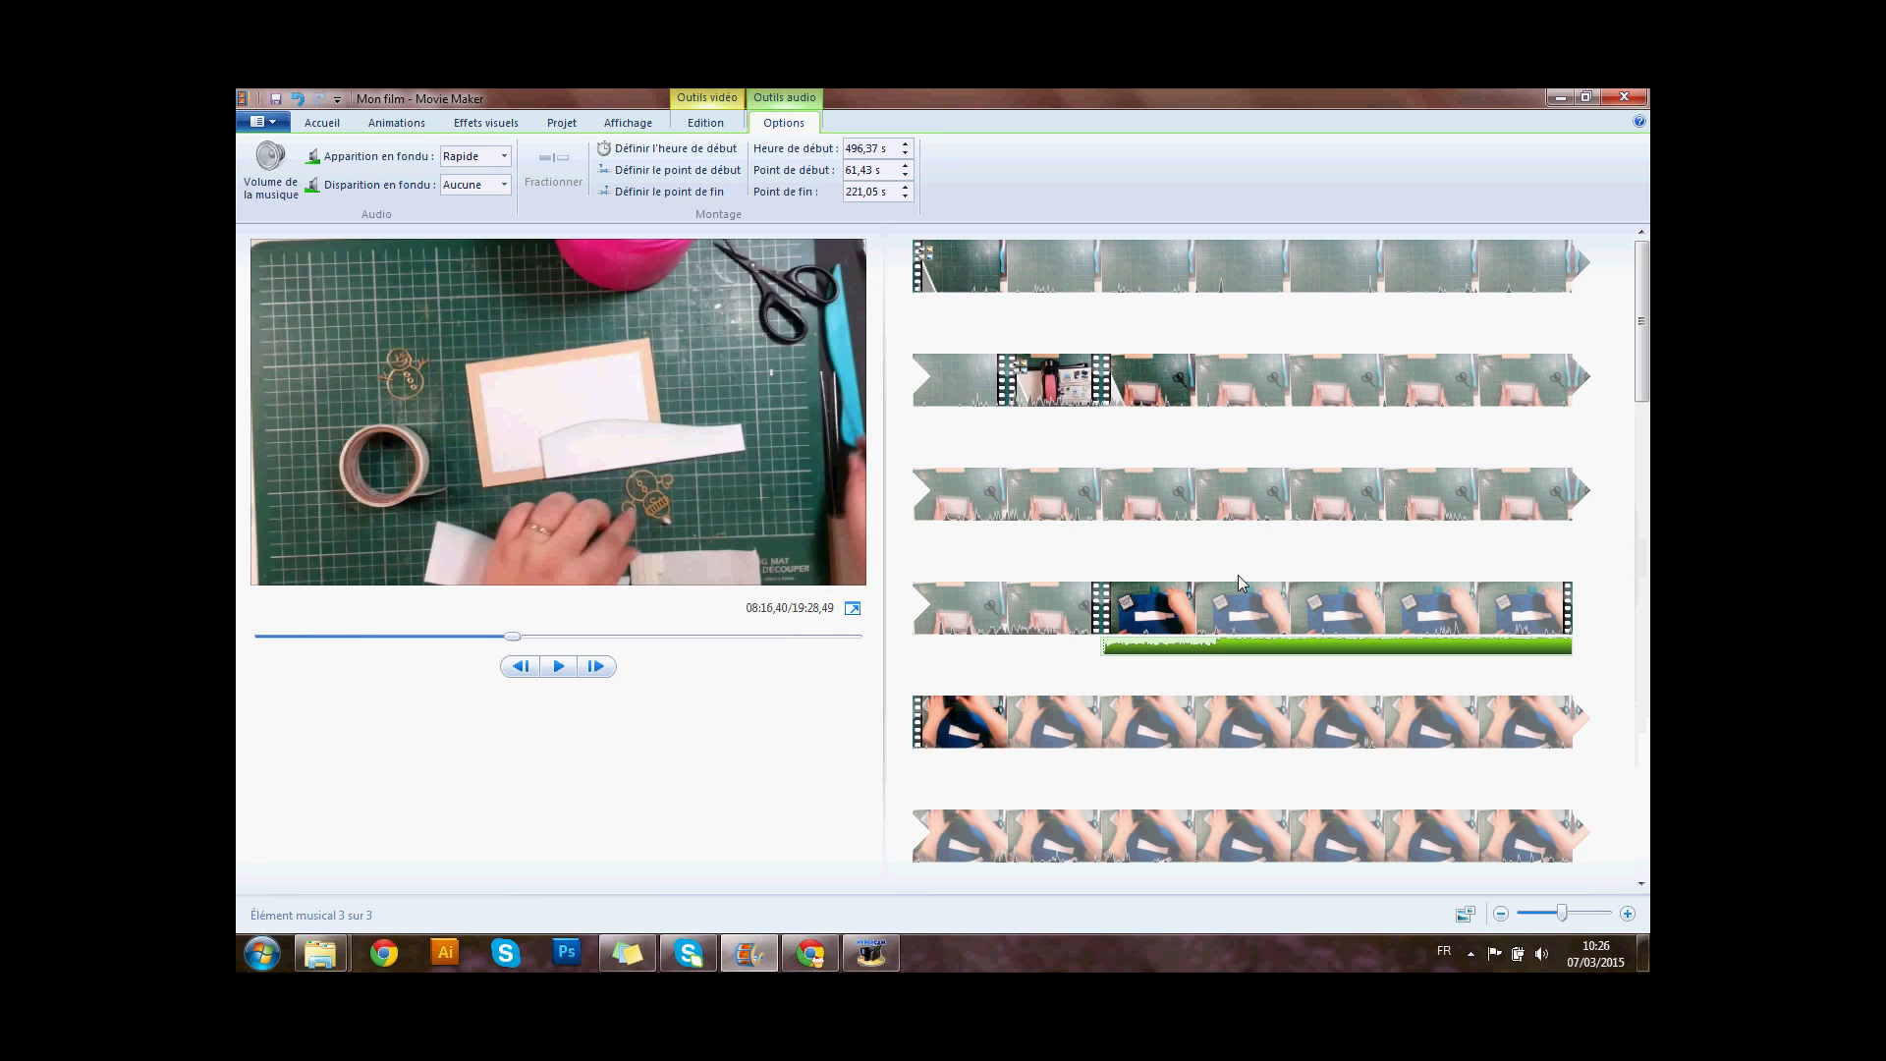
{"action": "left_click", "coordinate": [1254, 650]}
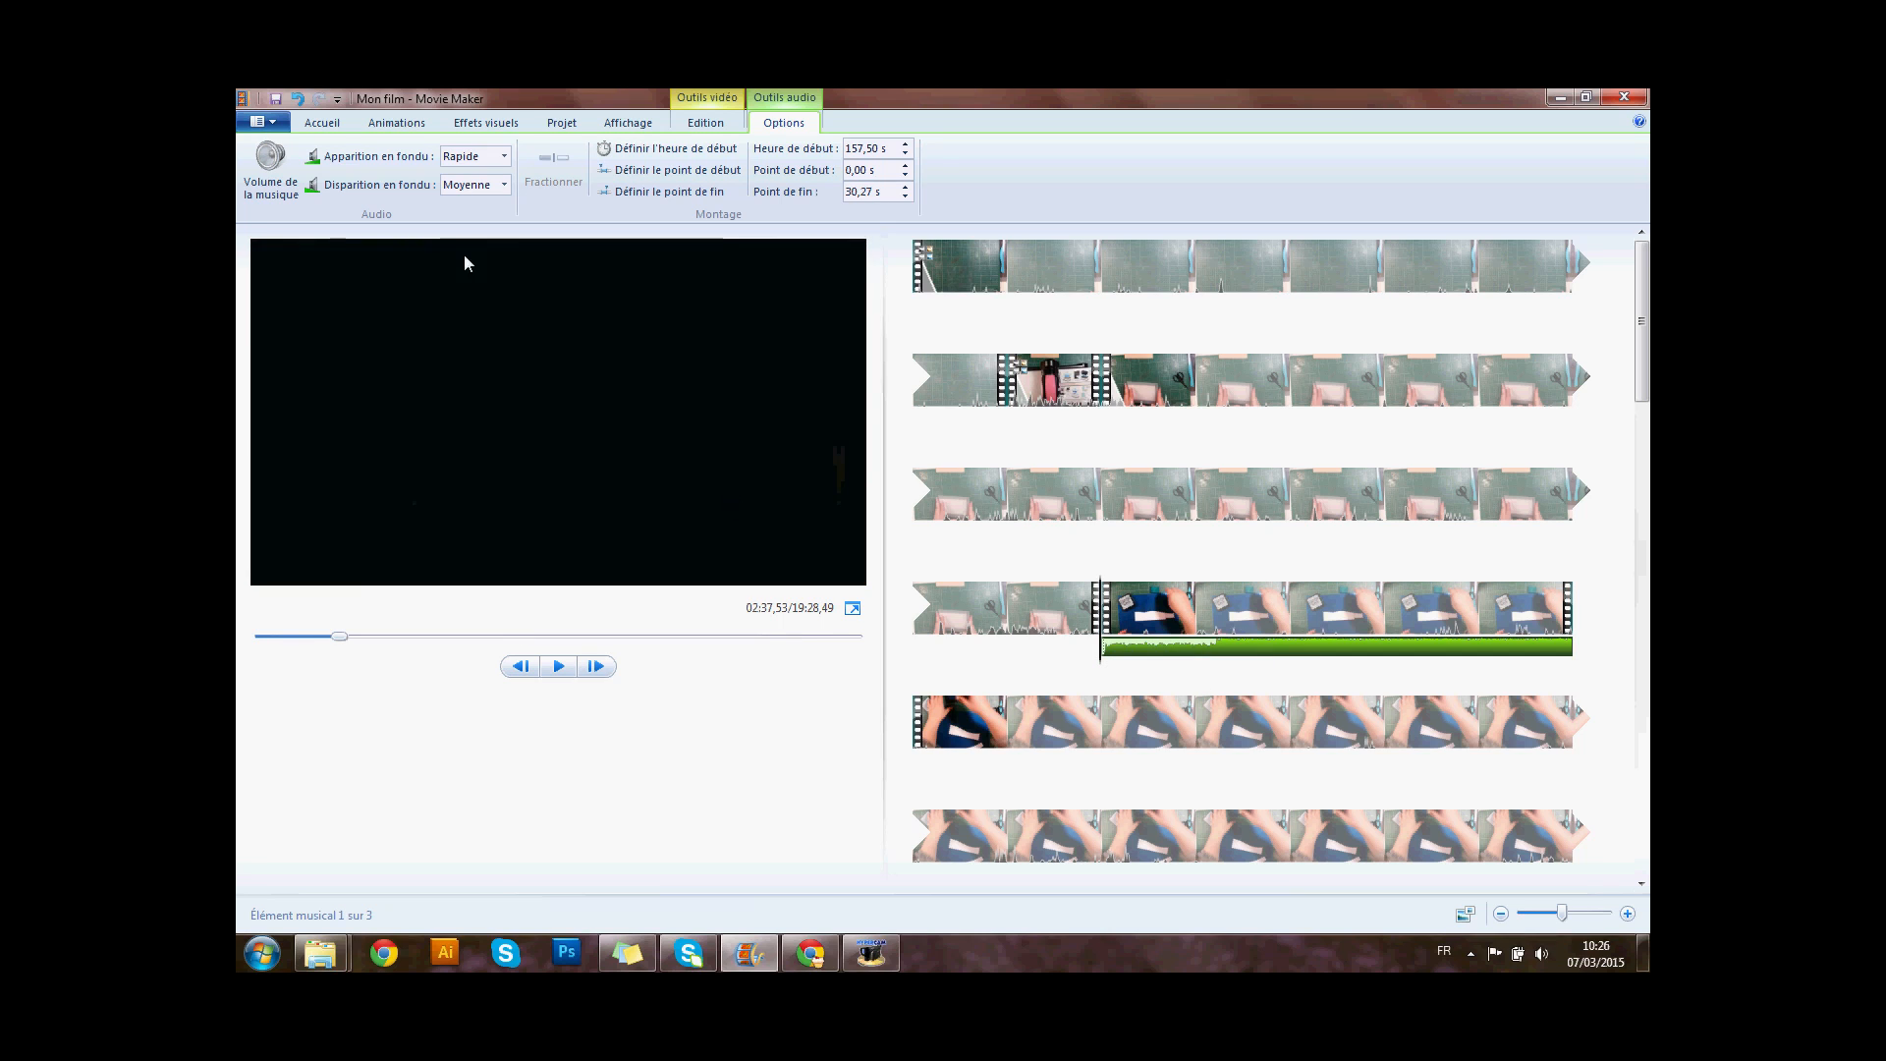
{"action": "left_click", "coordinate": [271, 172]}
{"action": "left_click_drag", "start_coordinate": [285, 218], "coordinate": [278, 219]}
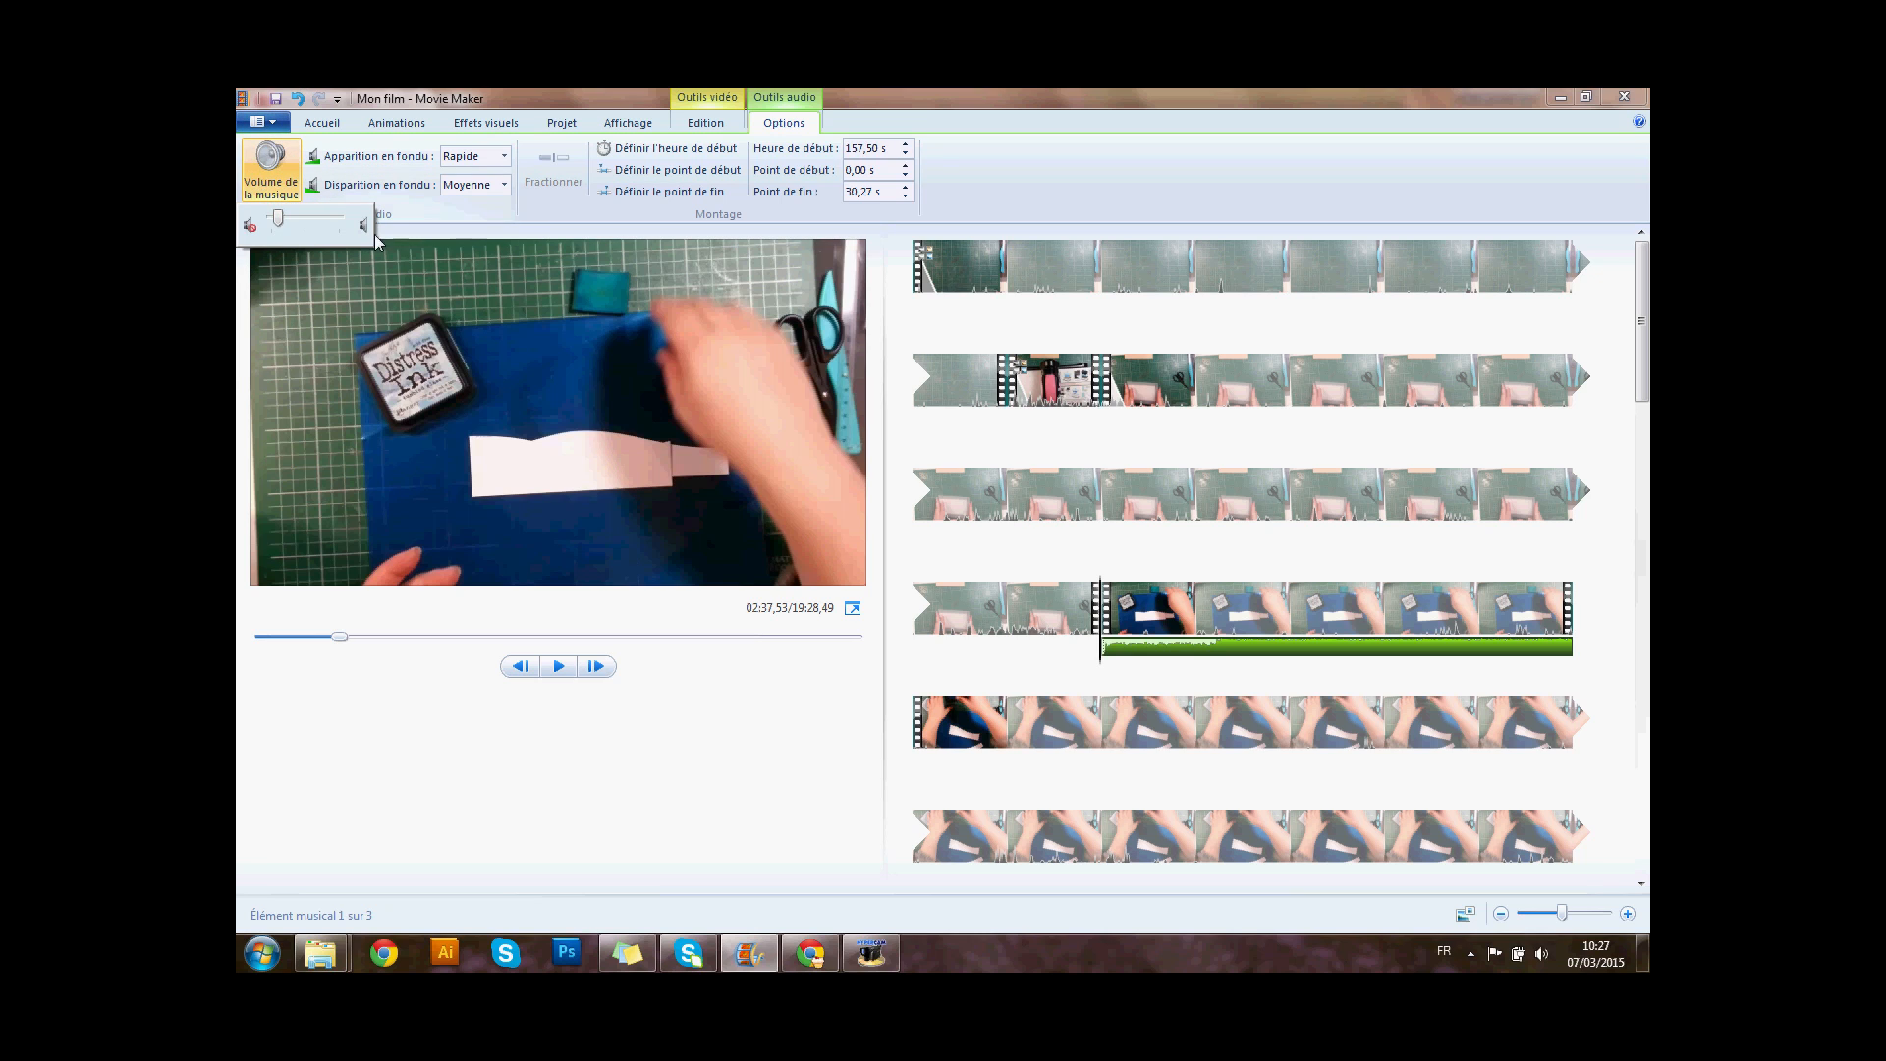
{"action": "left_click", "coordinate": [411, 227]}
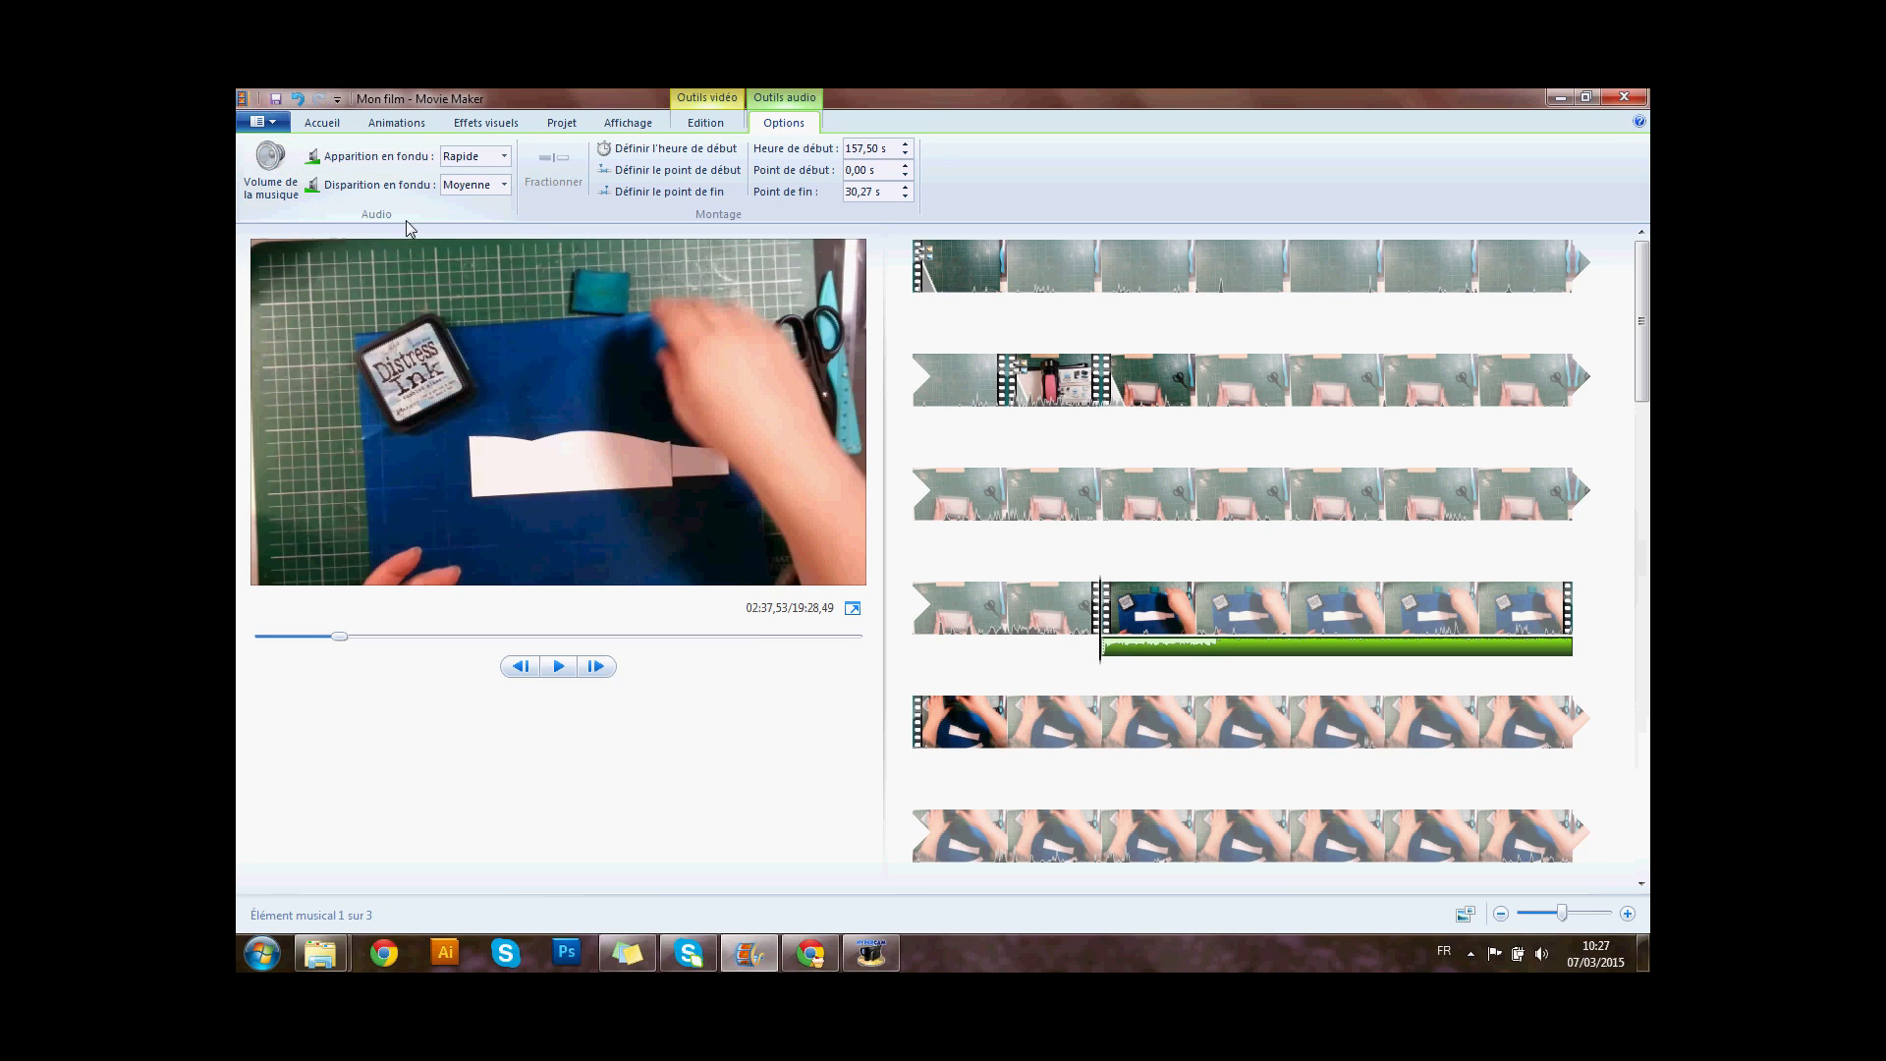
- Start a new narration recording and set its starting point at about 1:01.93, just after the third video clip begins
{"action": "left_click", "coordinate": [324, 122]}
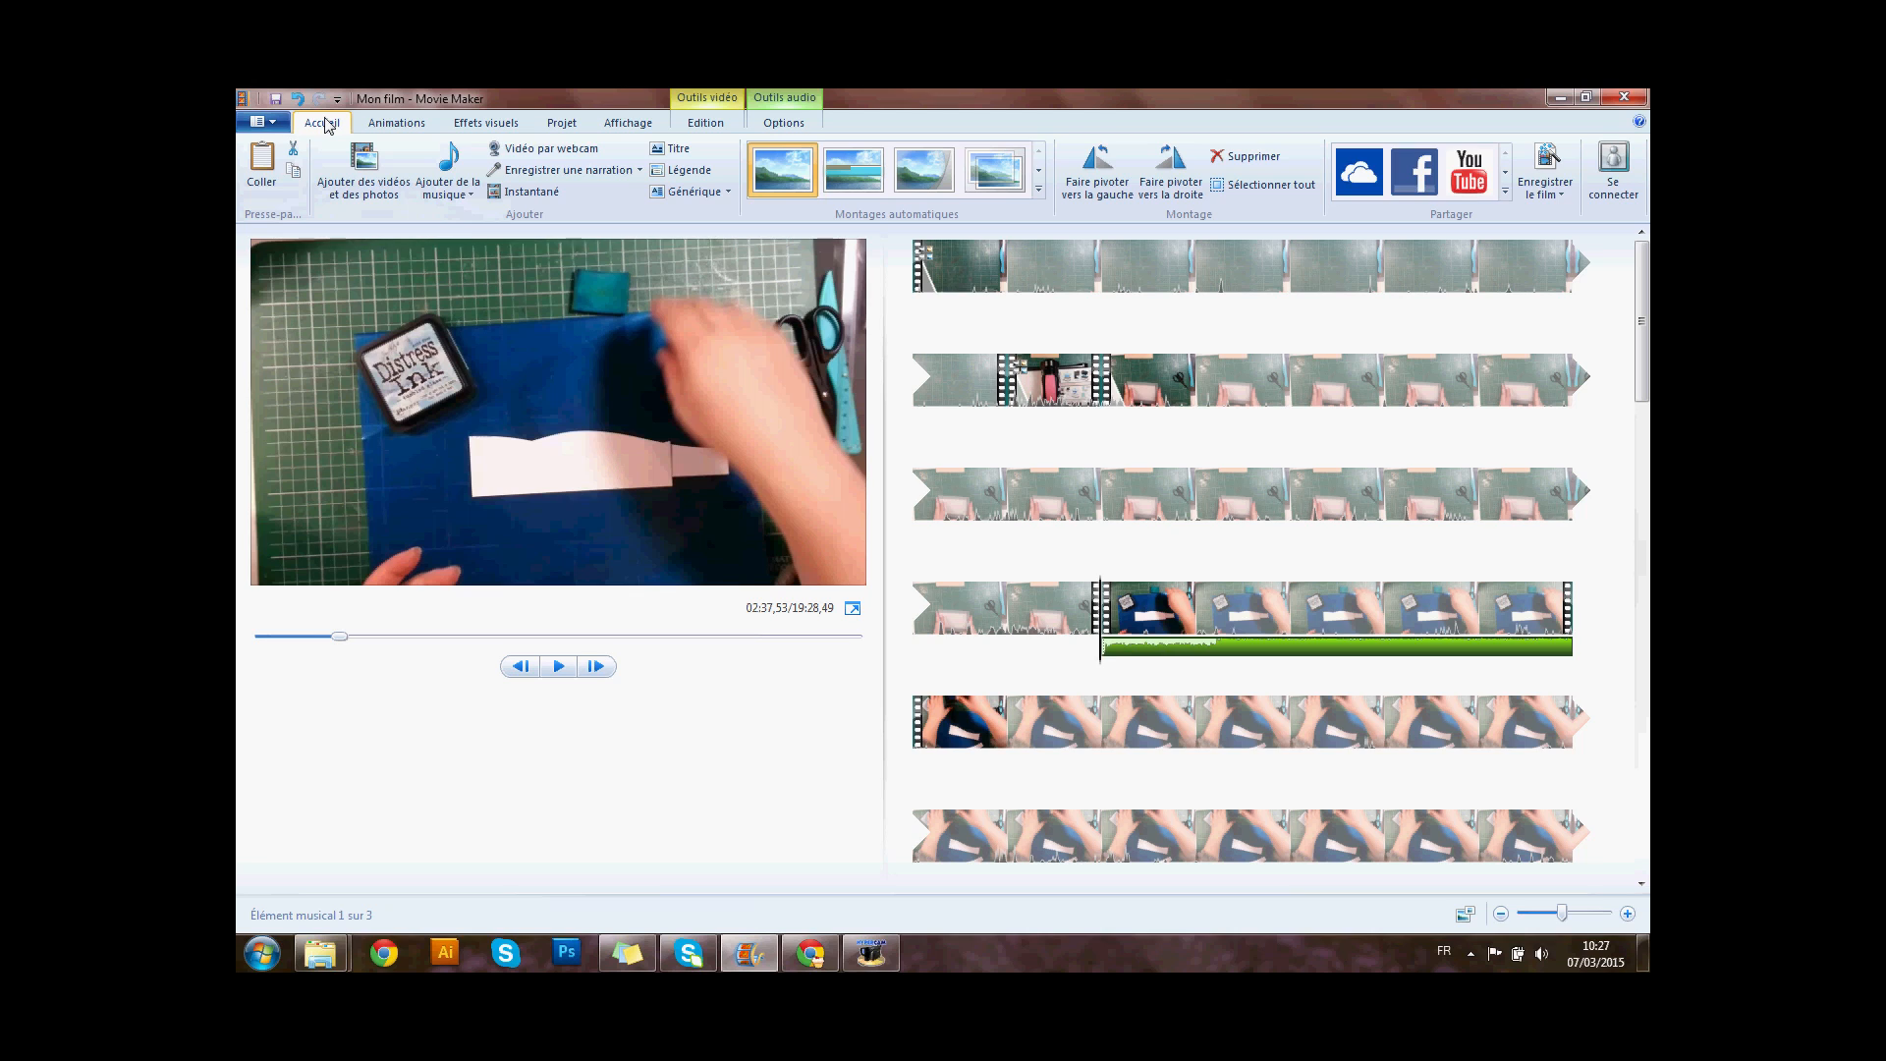
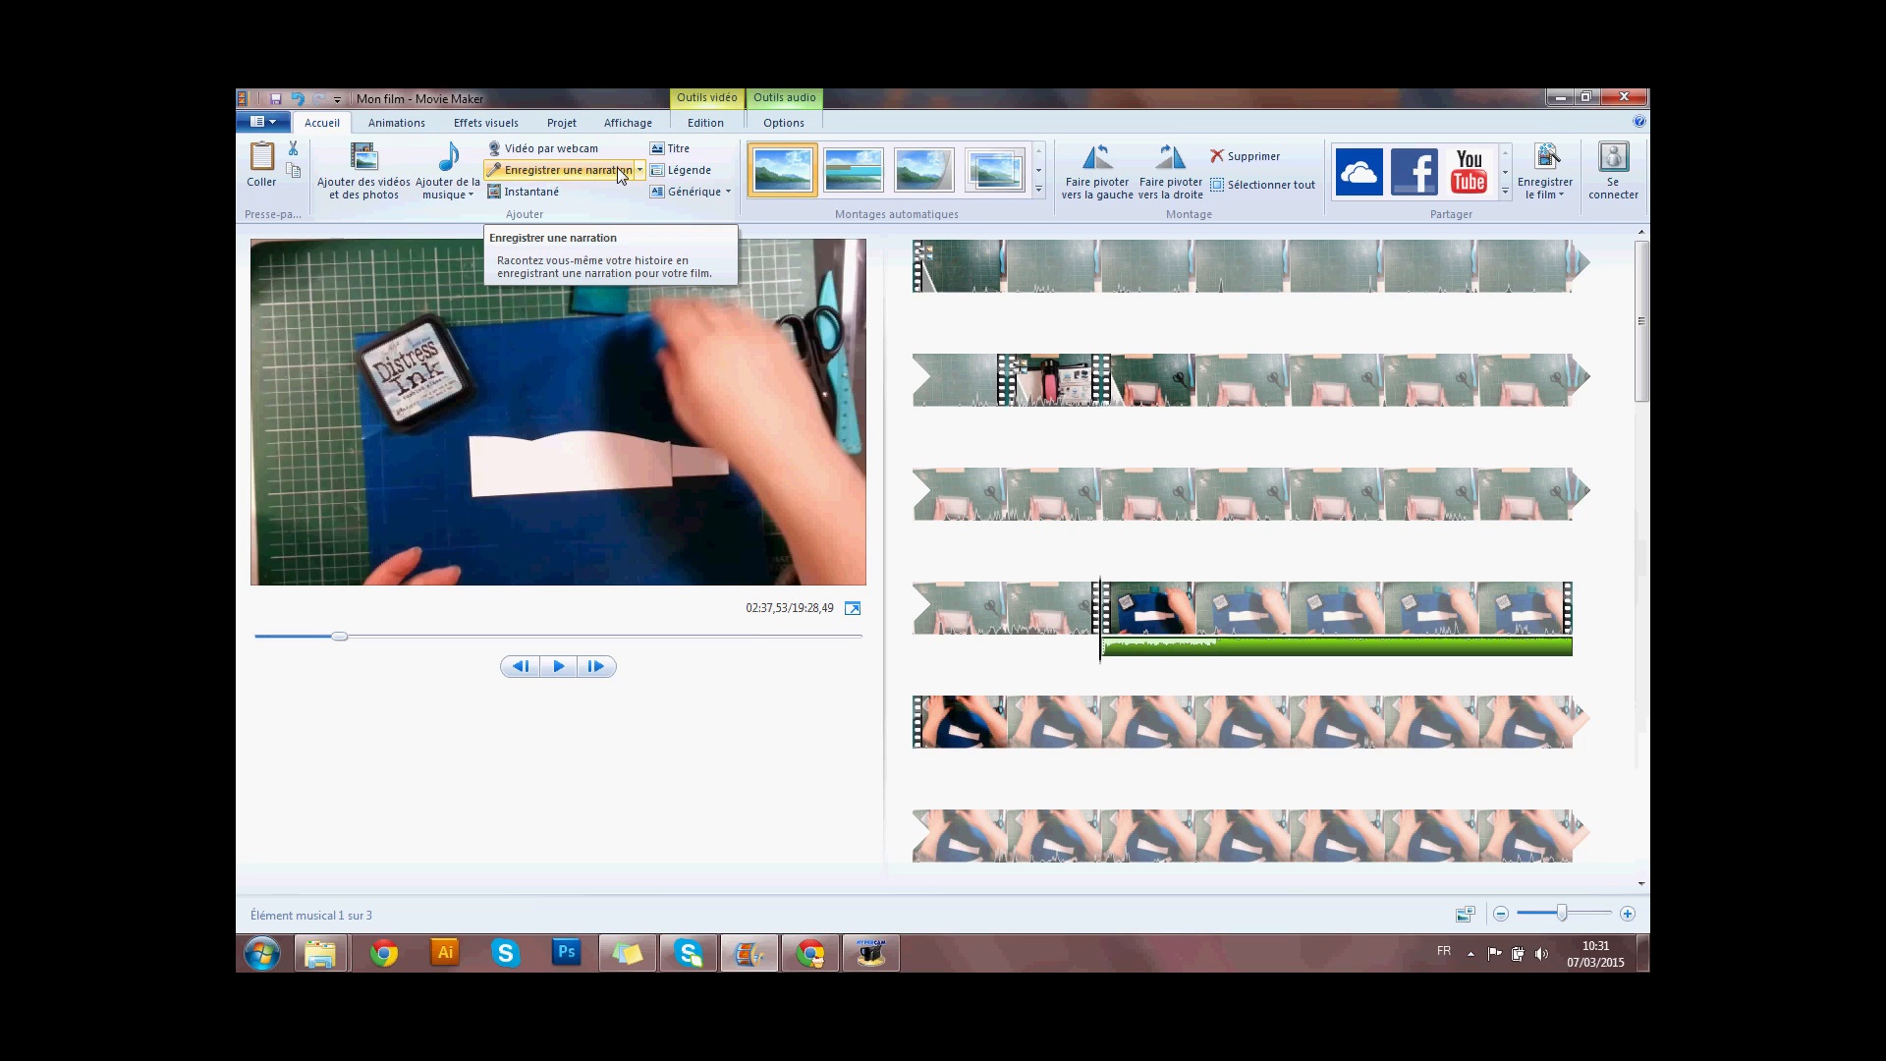
{"action": "left_click", "coordinate": [641, 172]}
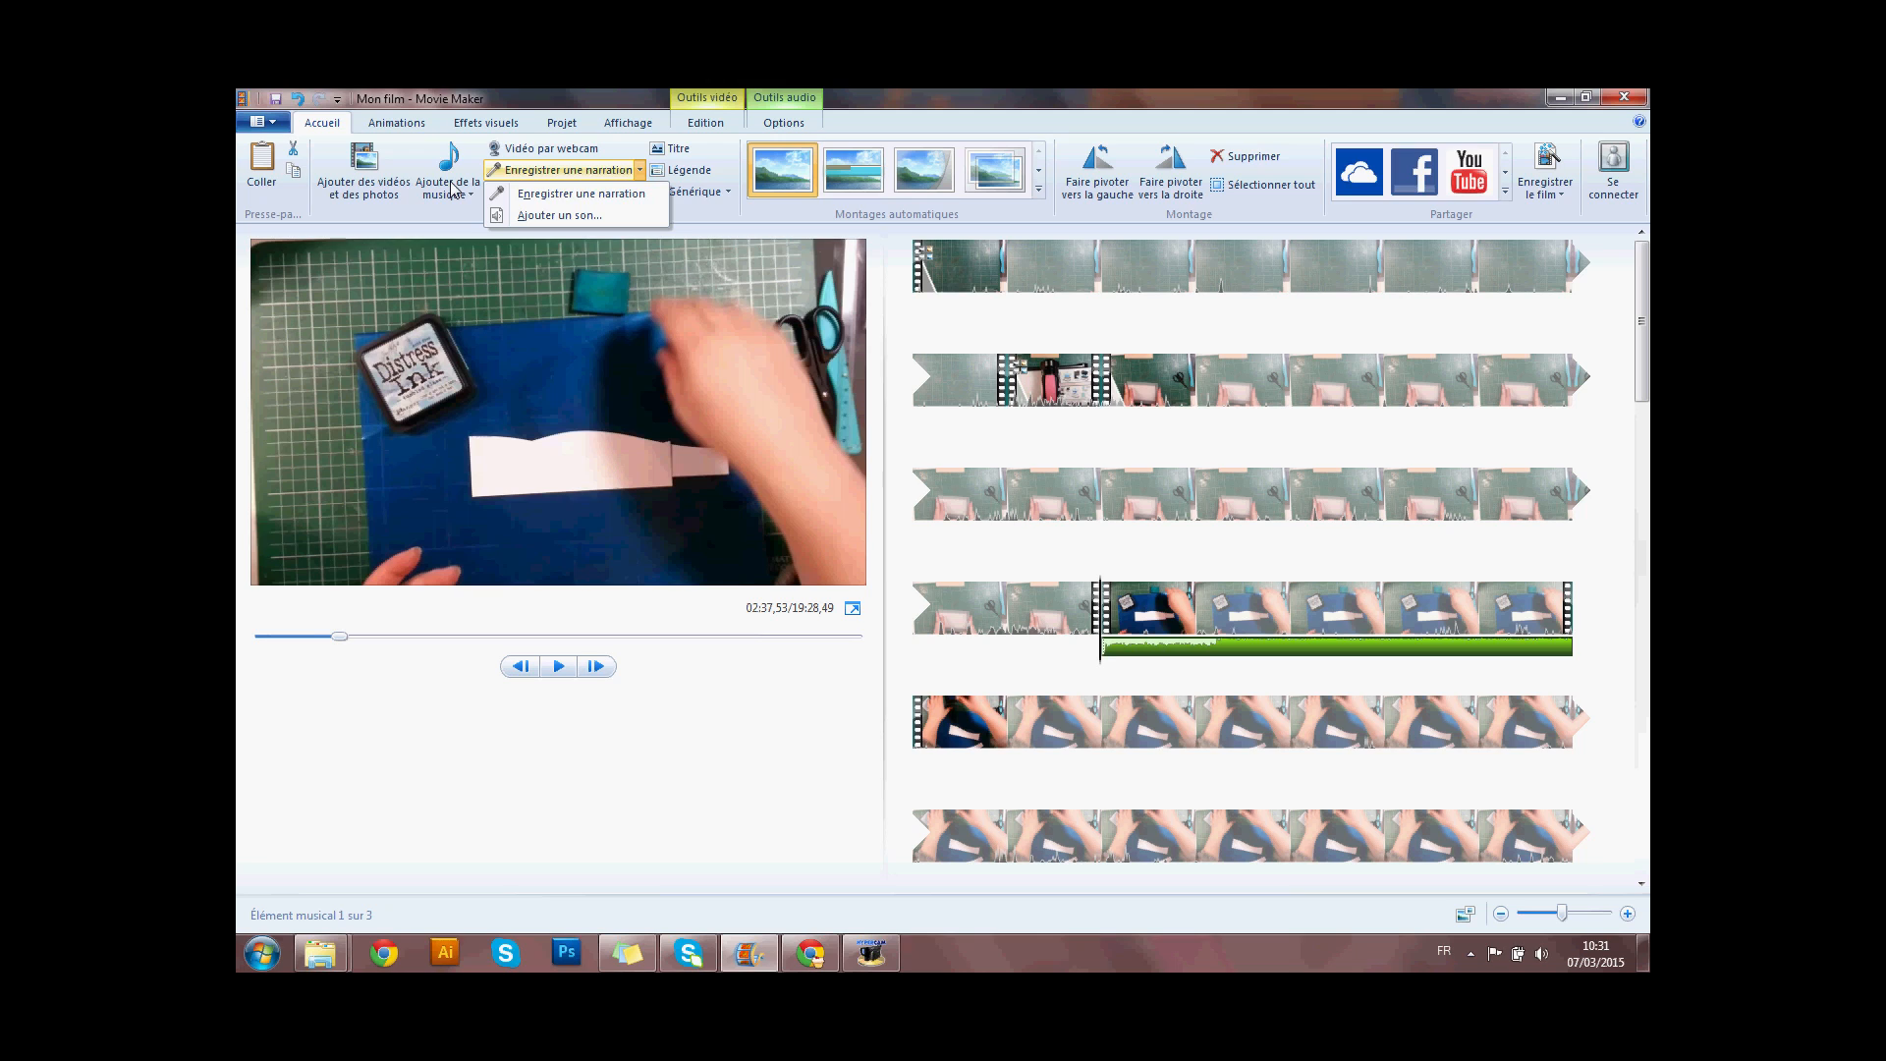
{"action": "left_click", "coordinate": [552, 203]}
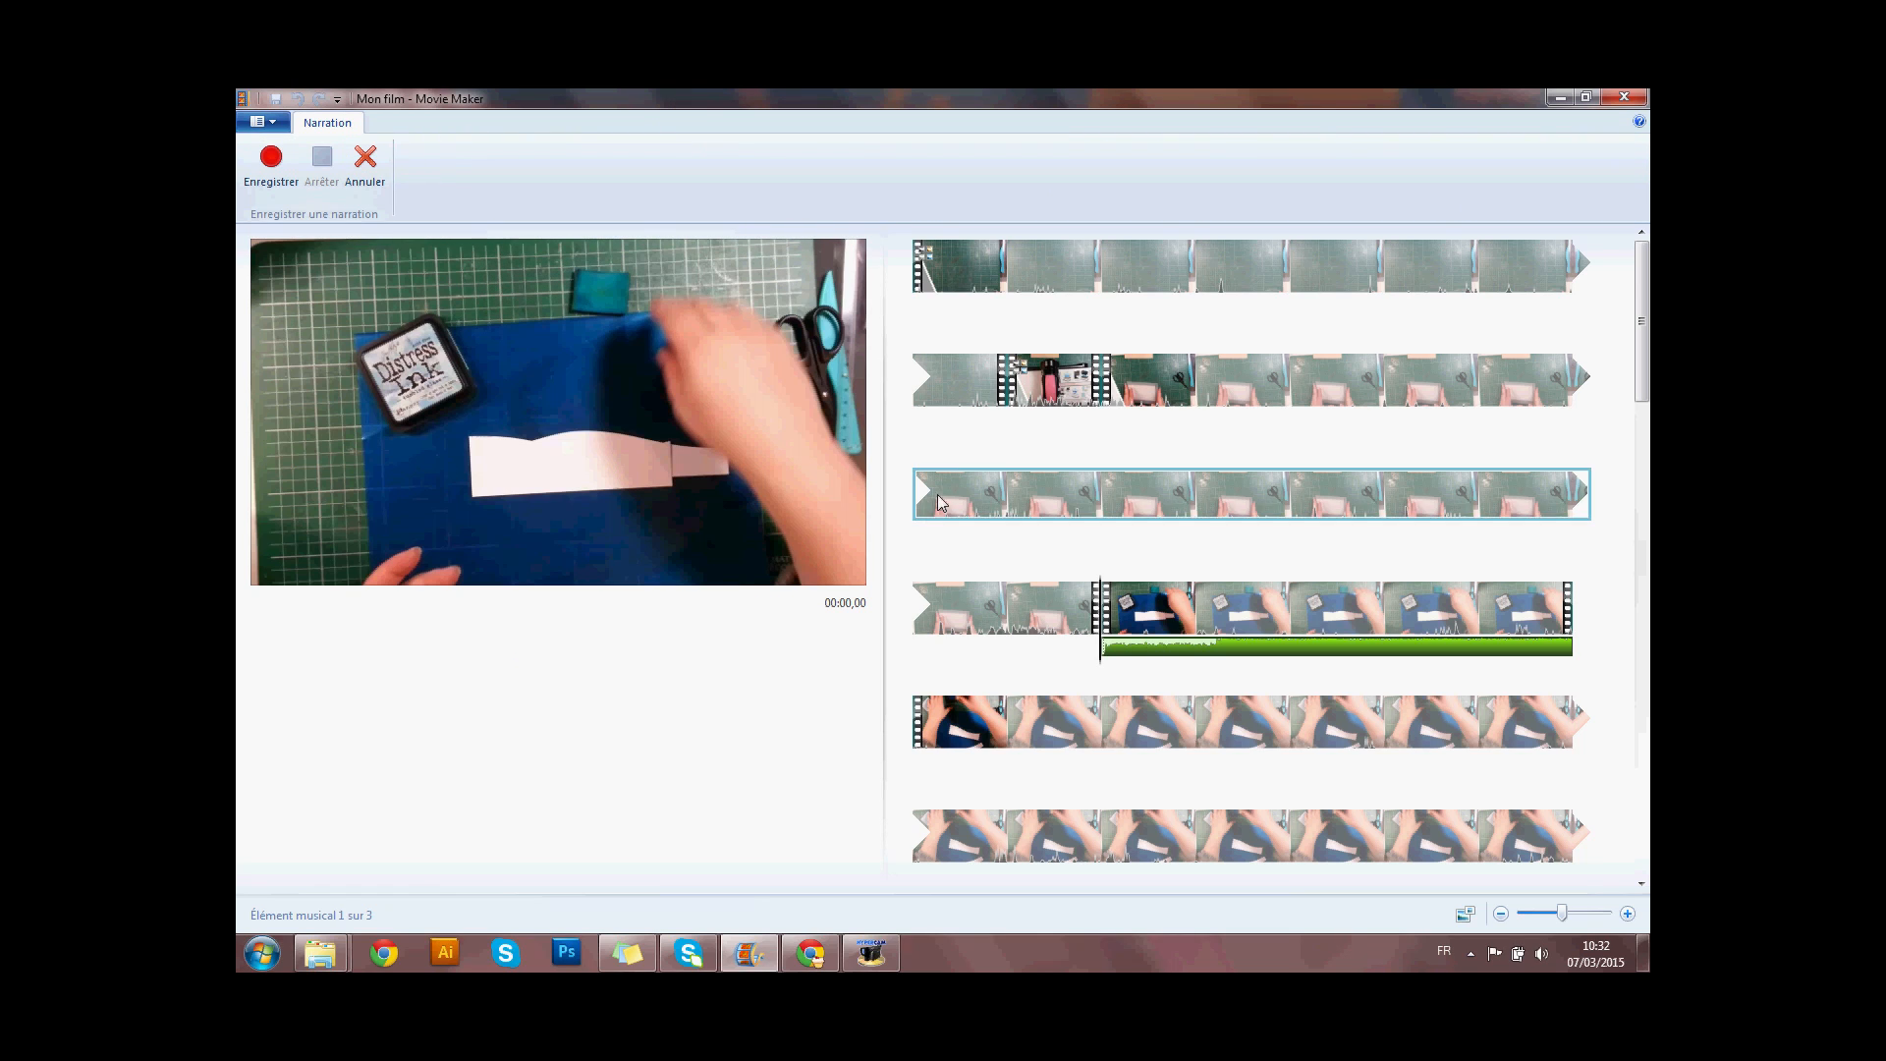
{"action": "left_click", "coordinate": [1090, 442]}
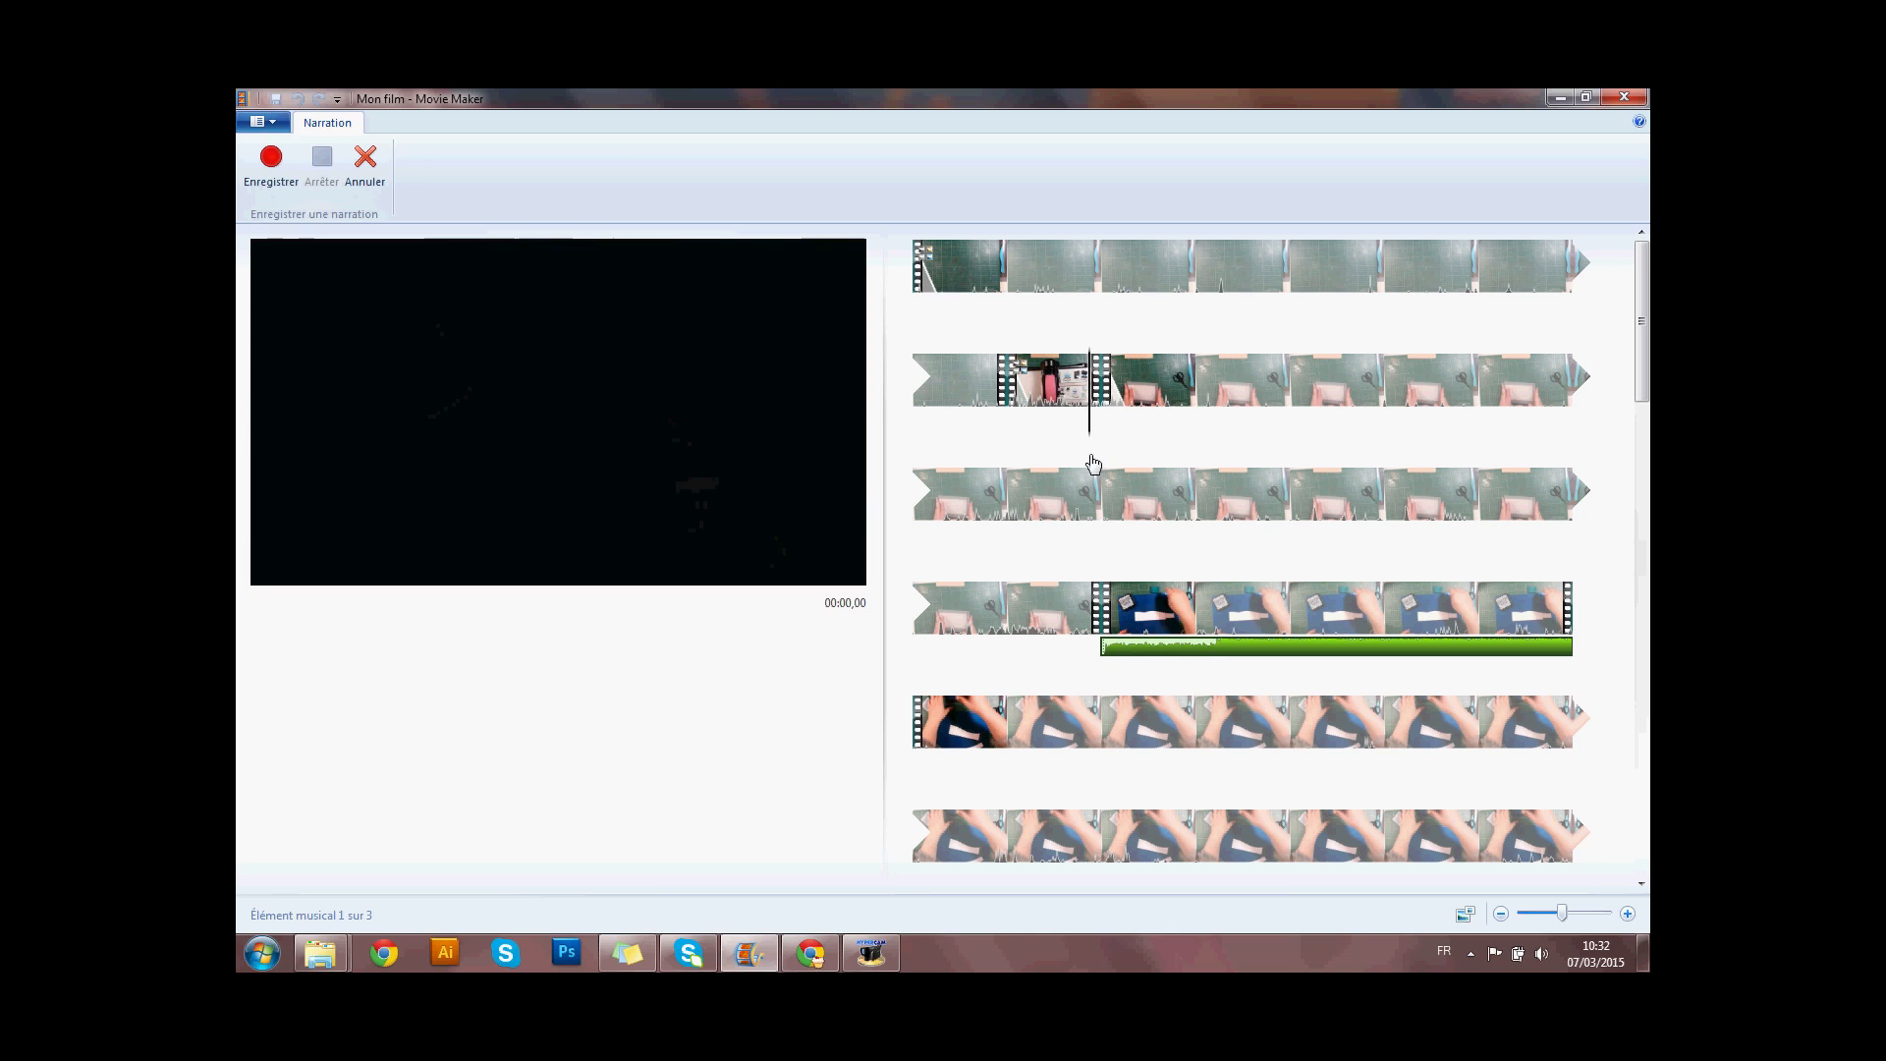
{"action": "left_click", "coordinate": [1126, 442]}
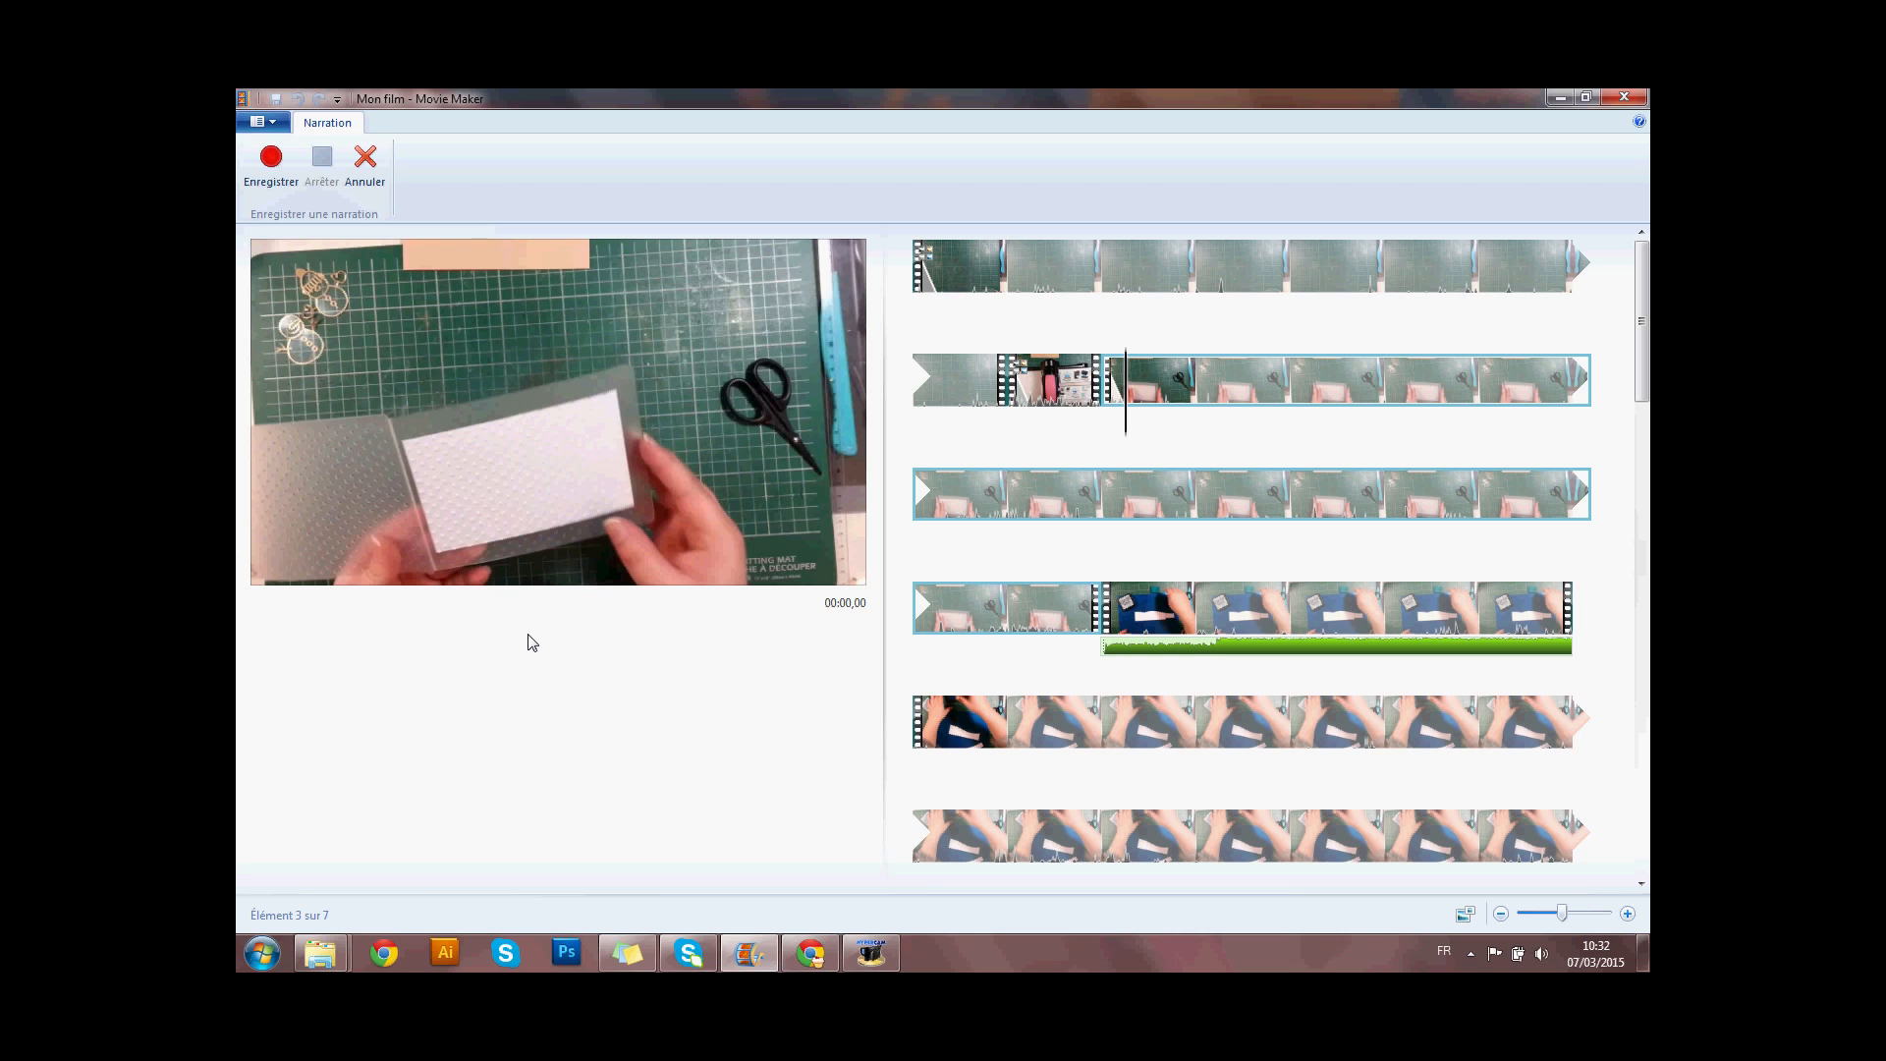
- Widen the preview area slightly and record a narration of about 10 s over the third clip
{"action": "left_click_drag", "start_coordinate": [884, 590], "coordinate": [1326, 606]}
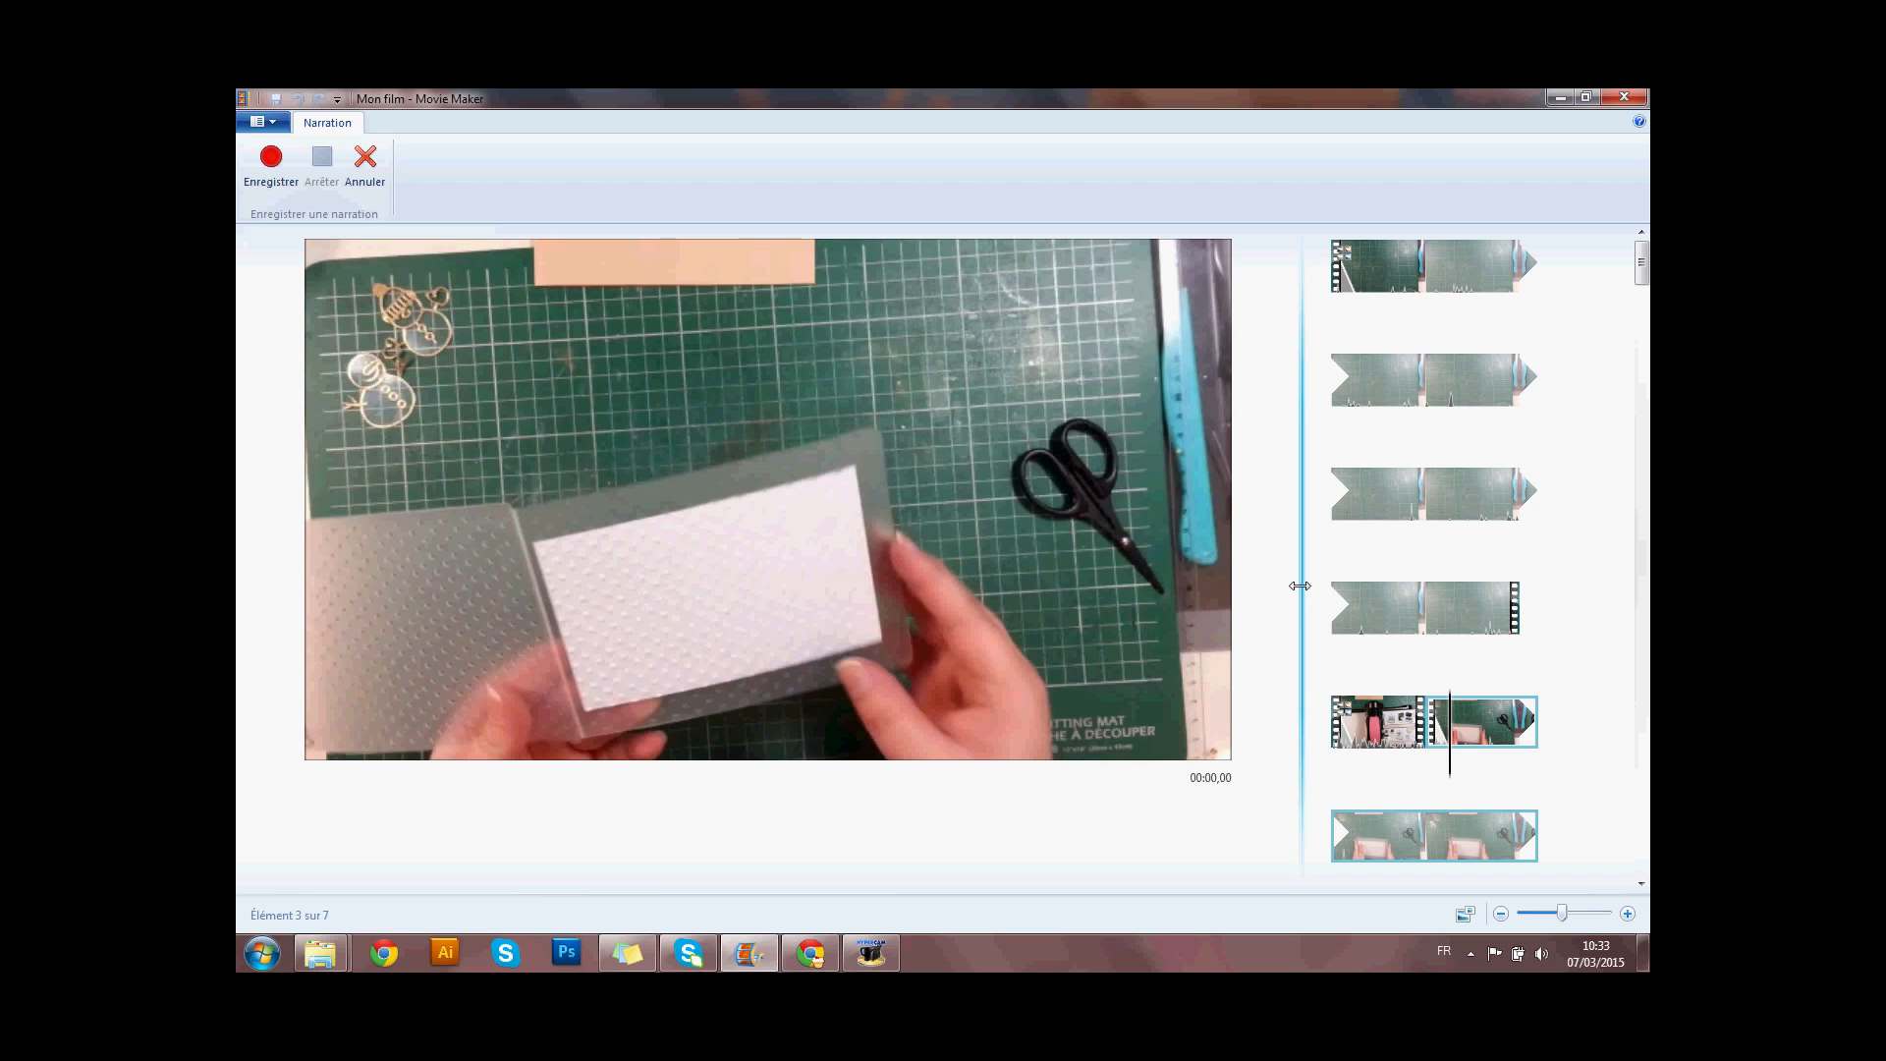
{"action": "left_click_drag", "start_coordinate": [1300, 585], "coordinate": [920, 611]}
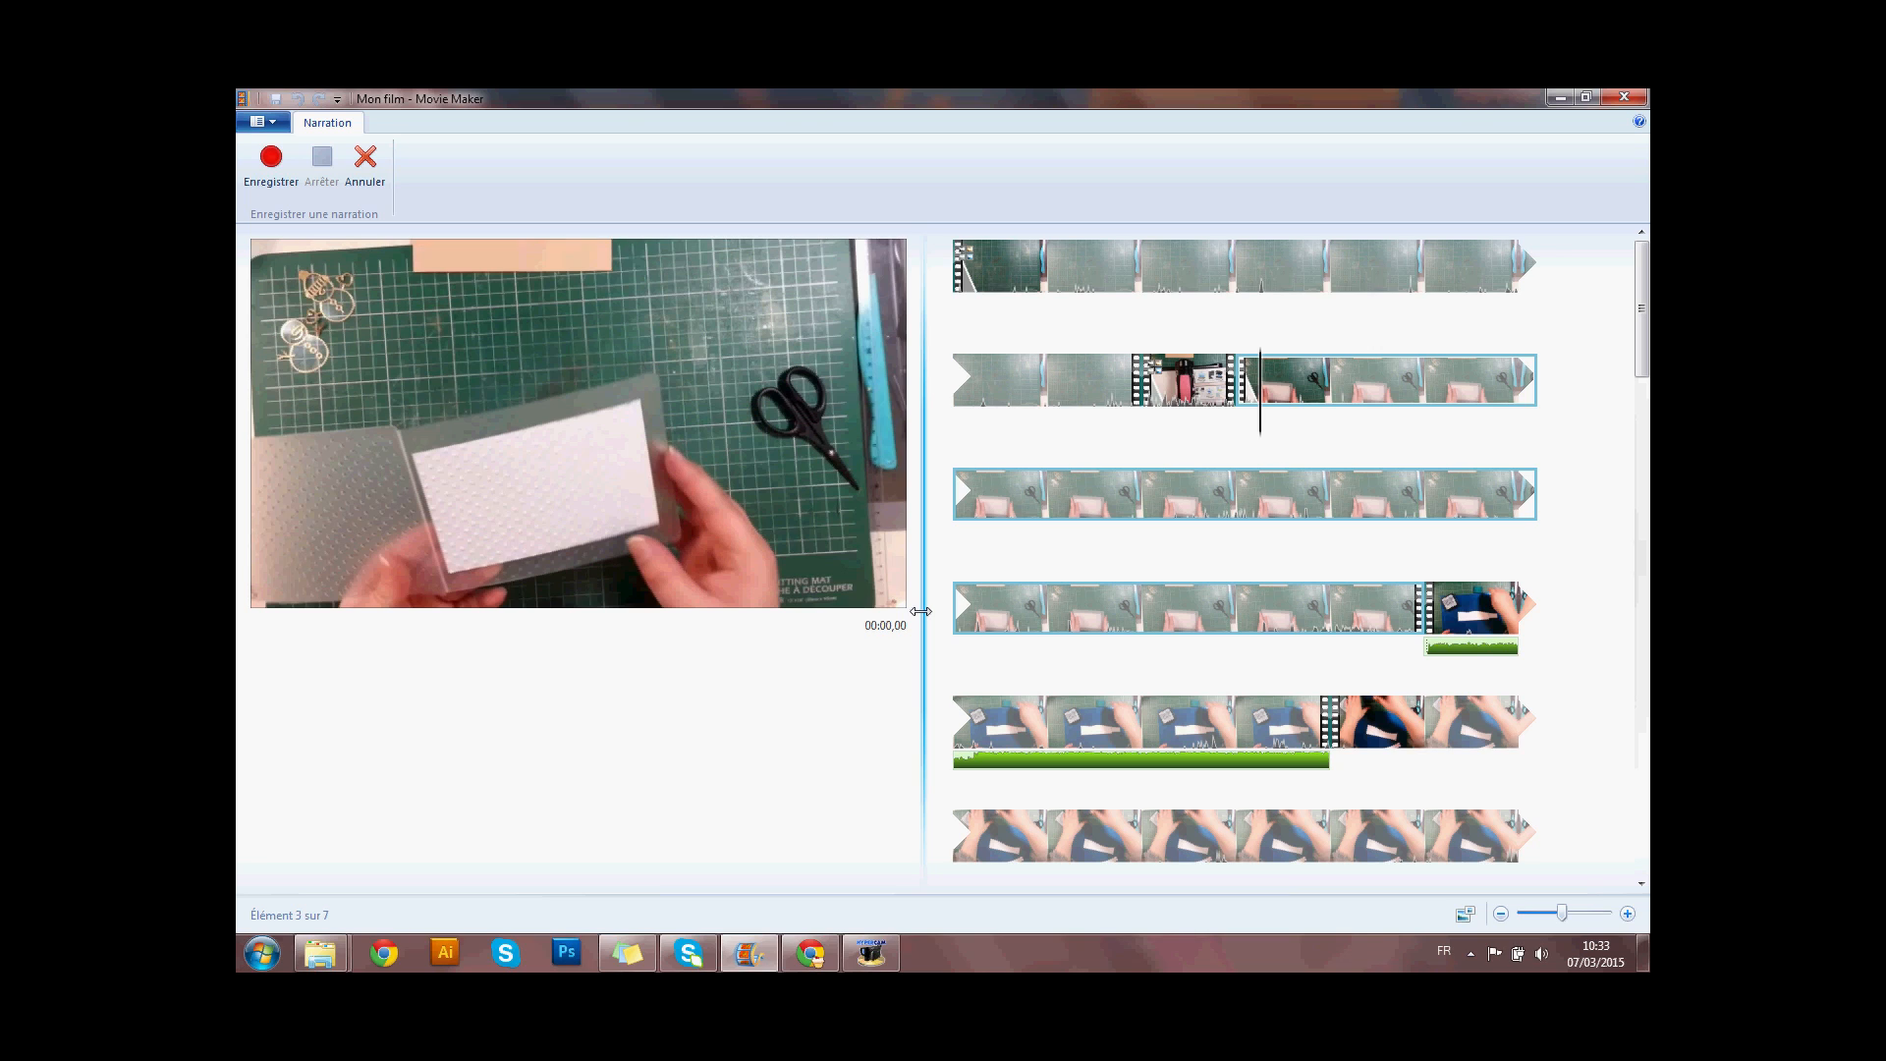
{"action": "left_click", "coordinate": [279, 178]}
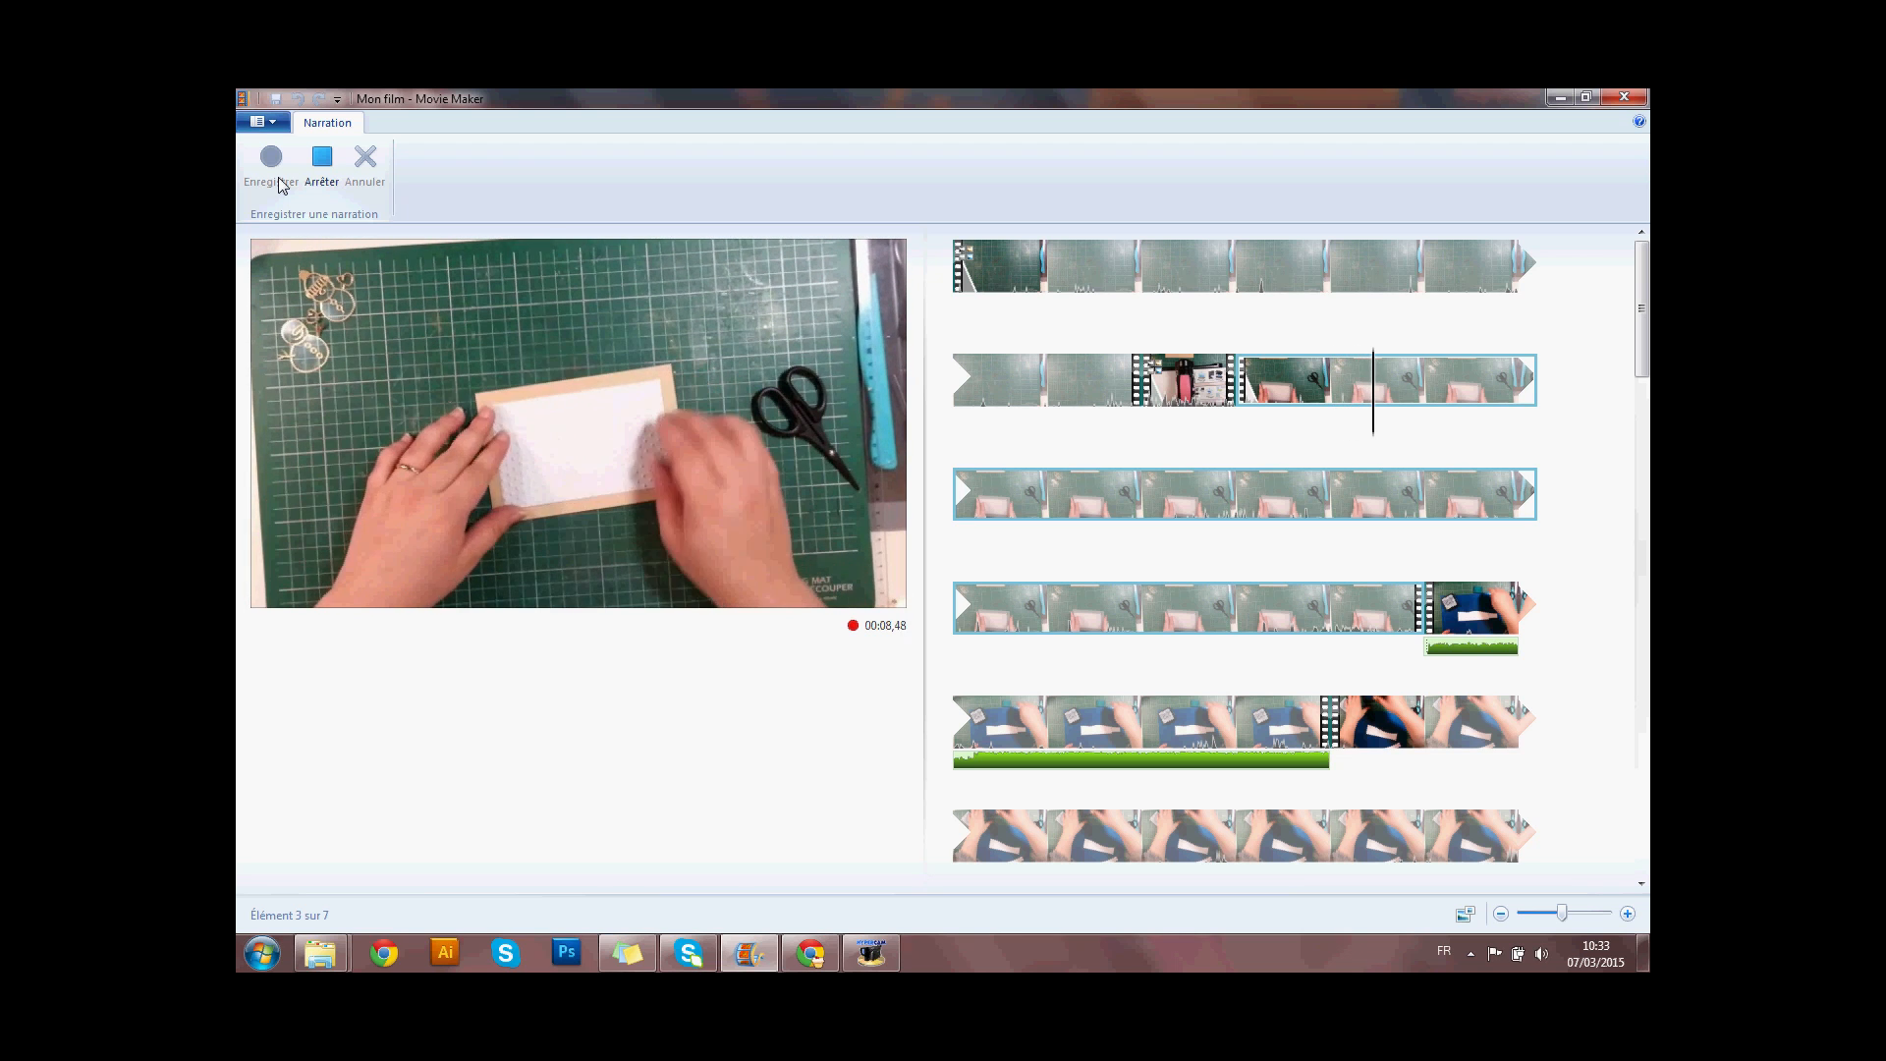
{"action": "left_click", "coordinate": [327, 169]}
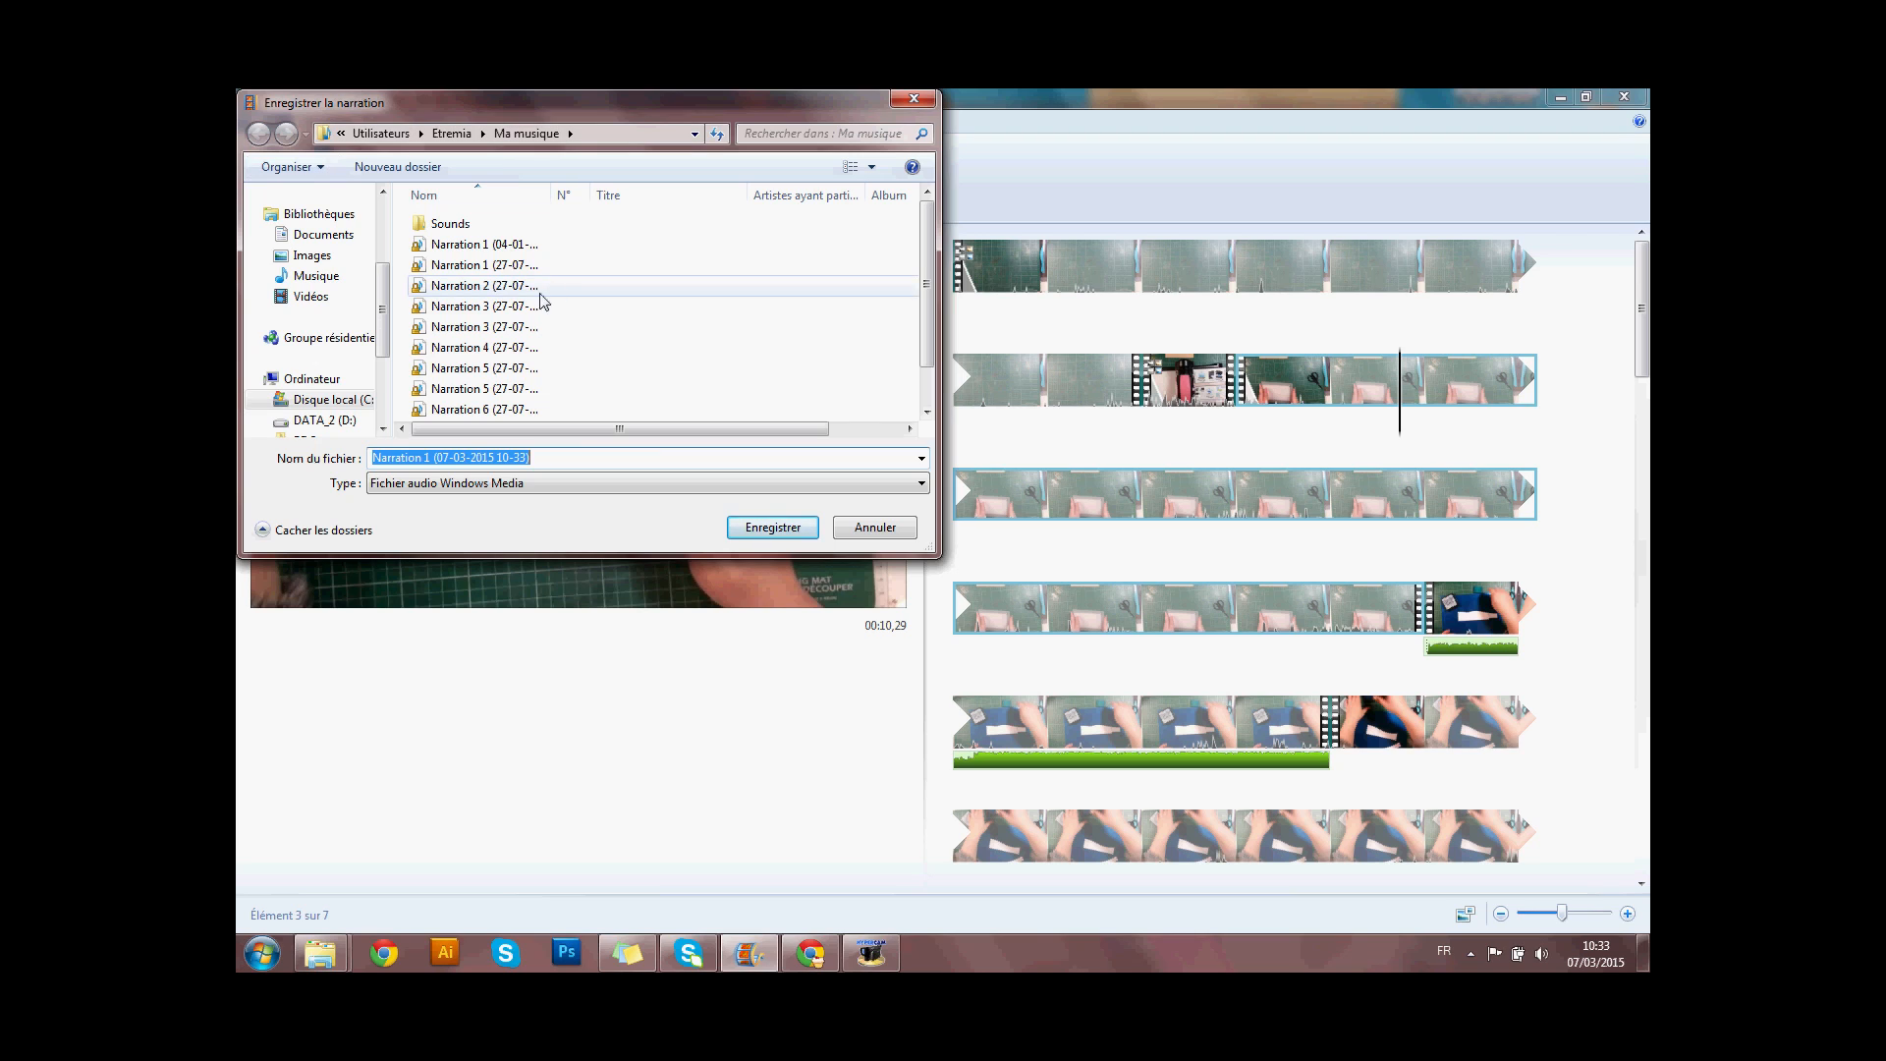
- Choose the folder D:\Scrap\vidéo site\montage video movie maker\n3 as the location for saving the narration
{"action": "scroll", "coordinate": [930, 285], "scroll_direction": "down", "scroll_amount": 1}
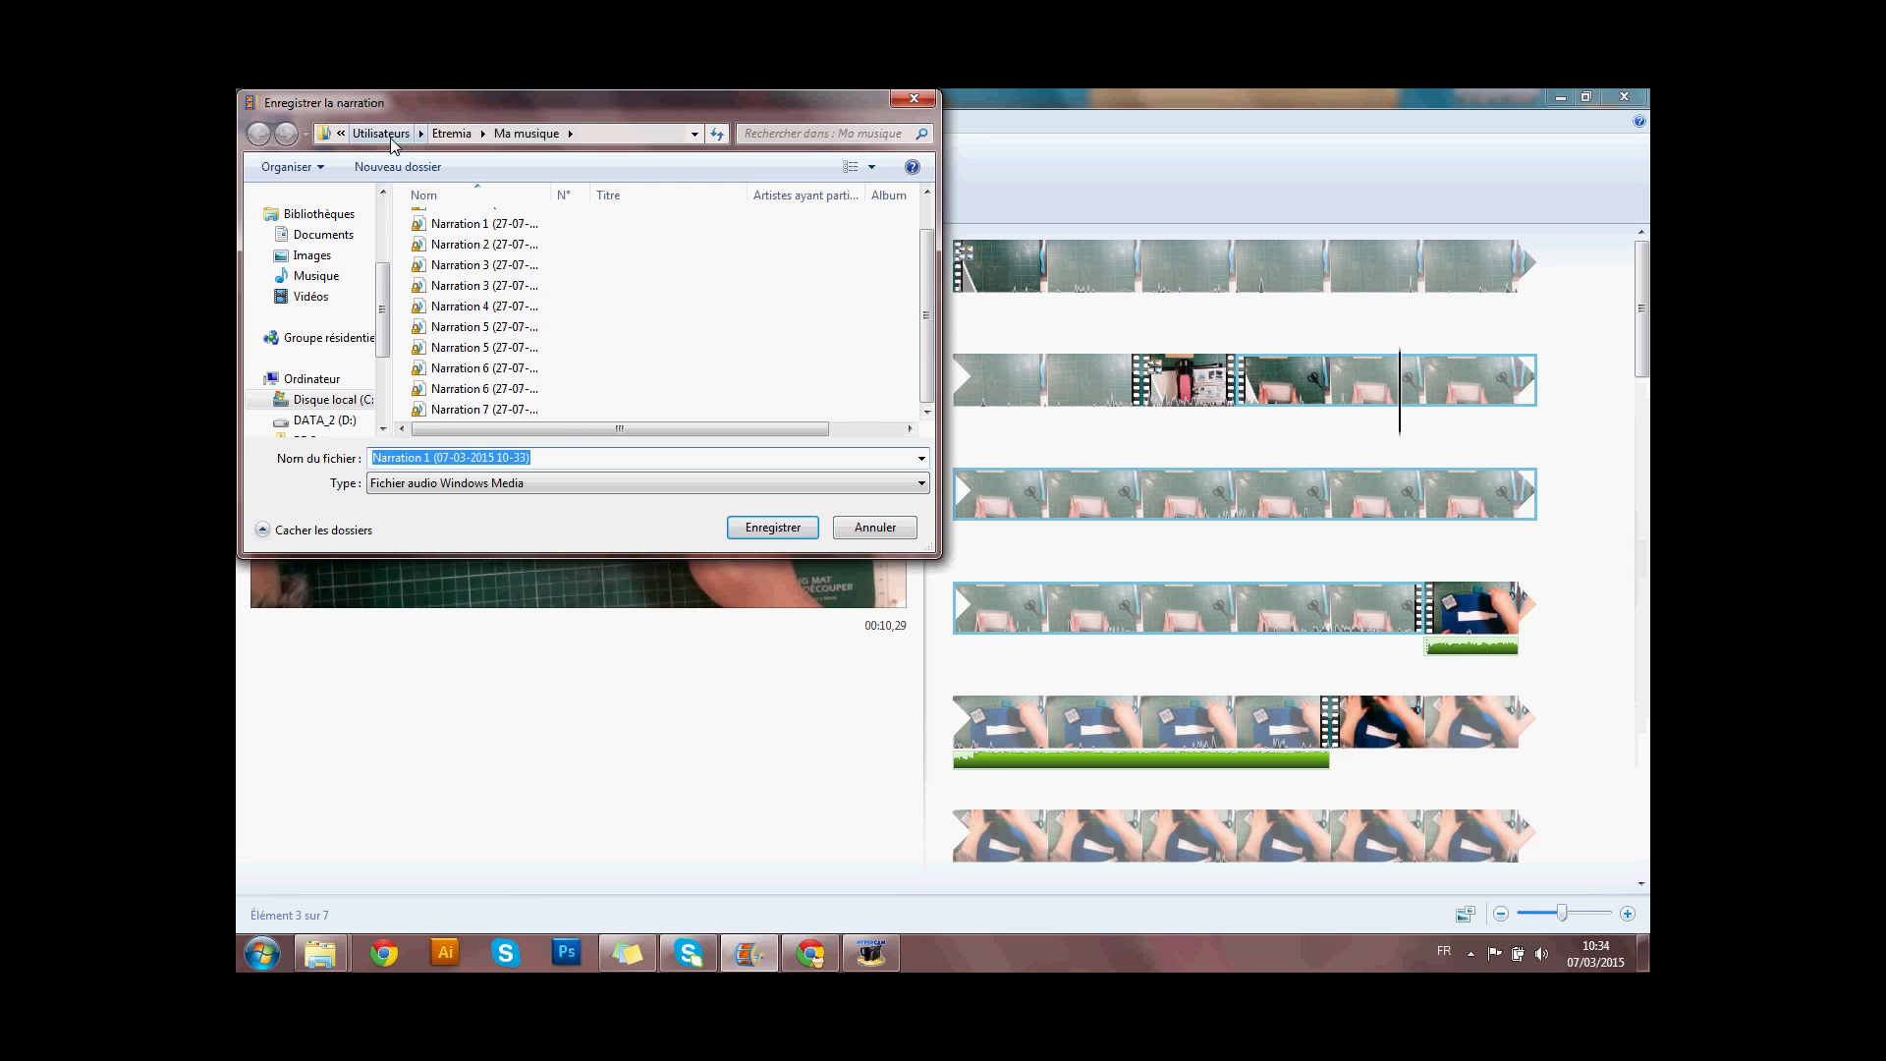
{"action": "left_click", "coordinate": [322, 420]}
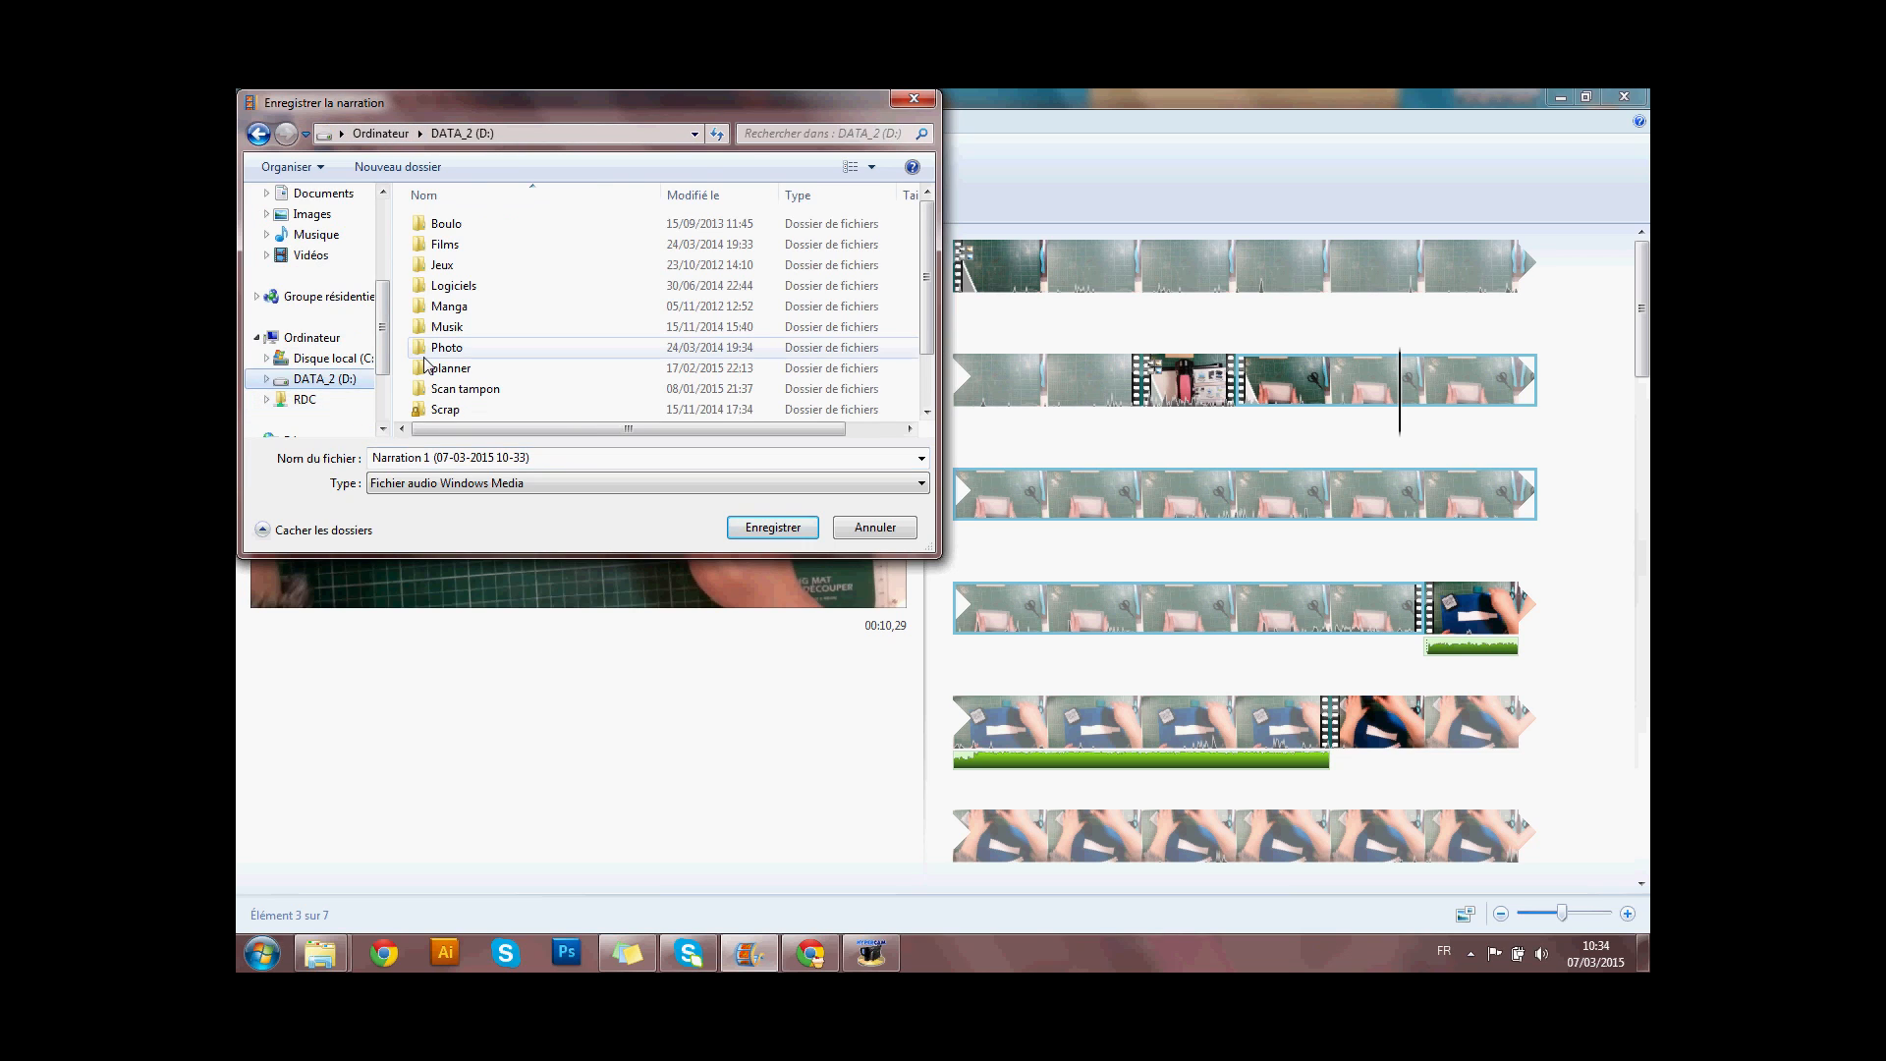
{"action": "scroll", "coordinate": [499, 358], "scroll_direction": "down", "scroll_amount": 1}
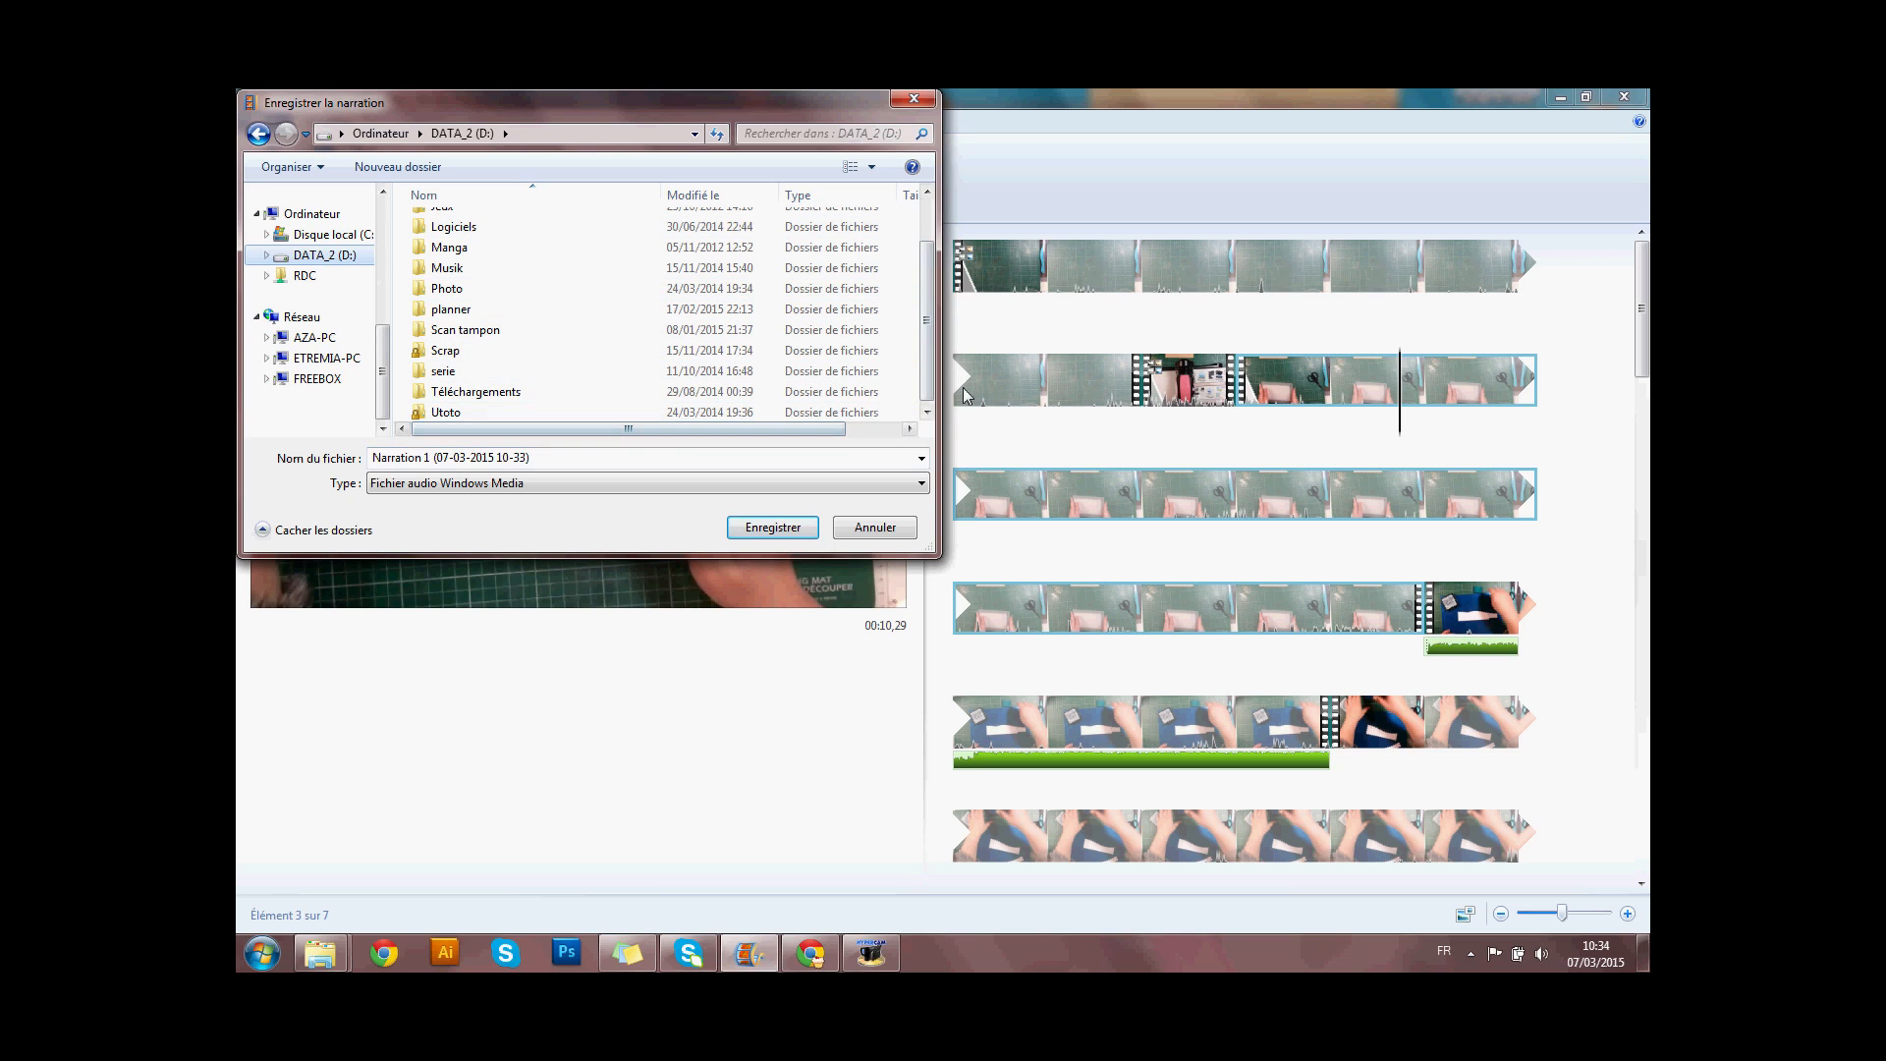
{"action": "scroll", "coordinate": [668, 324], "scroll_direction": "up", "scroll_amount": 1}
{"action": "double_click", "coordinate": [447, 362]}
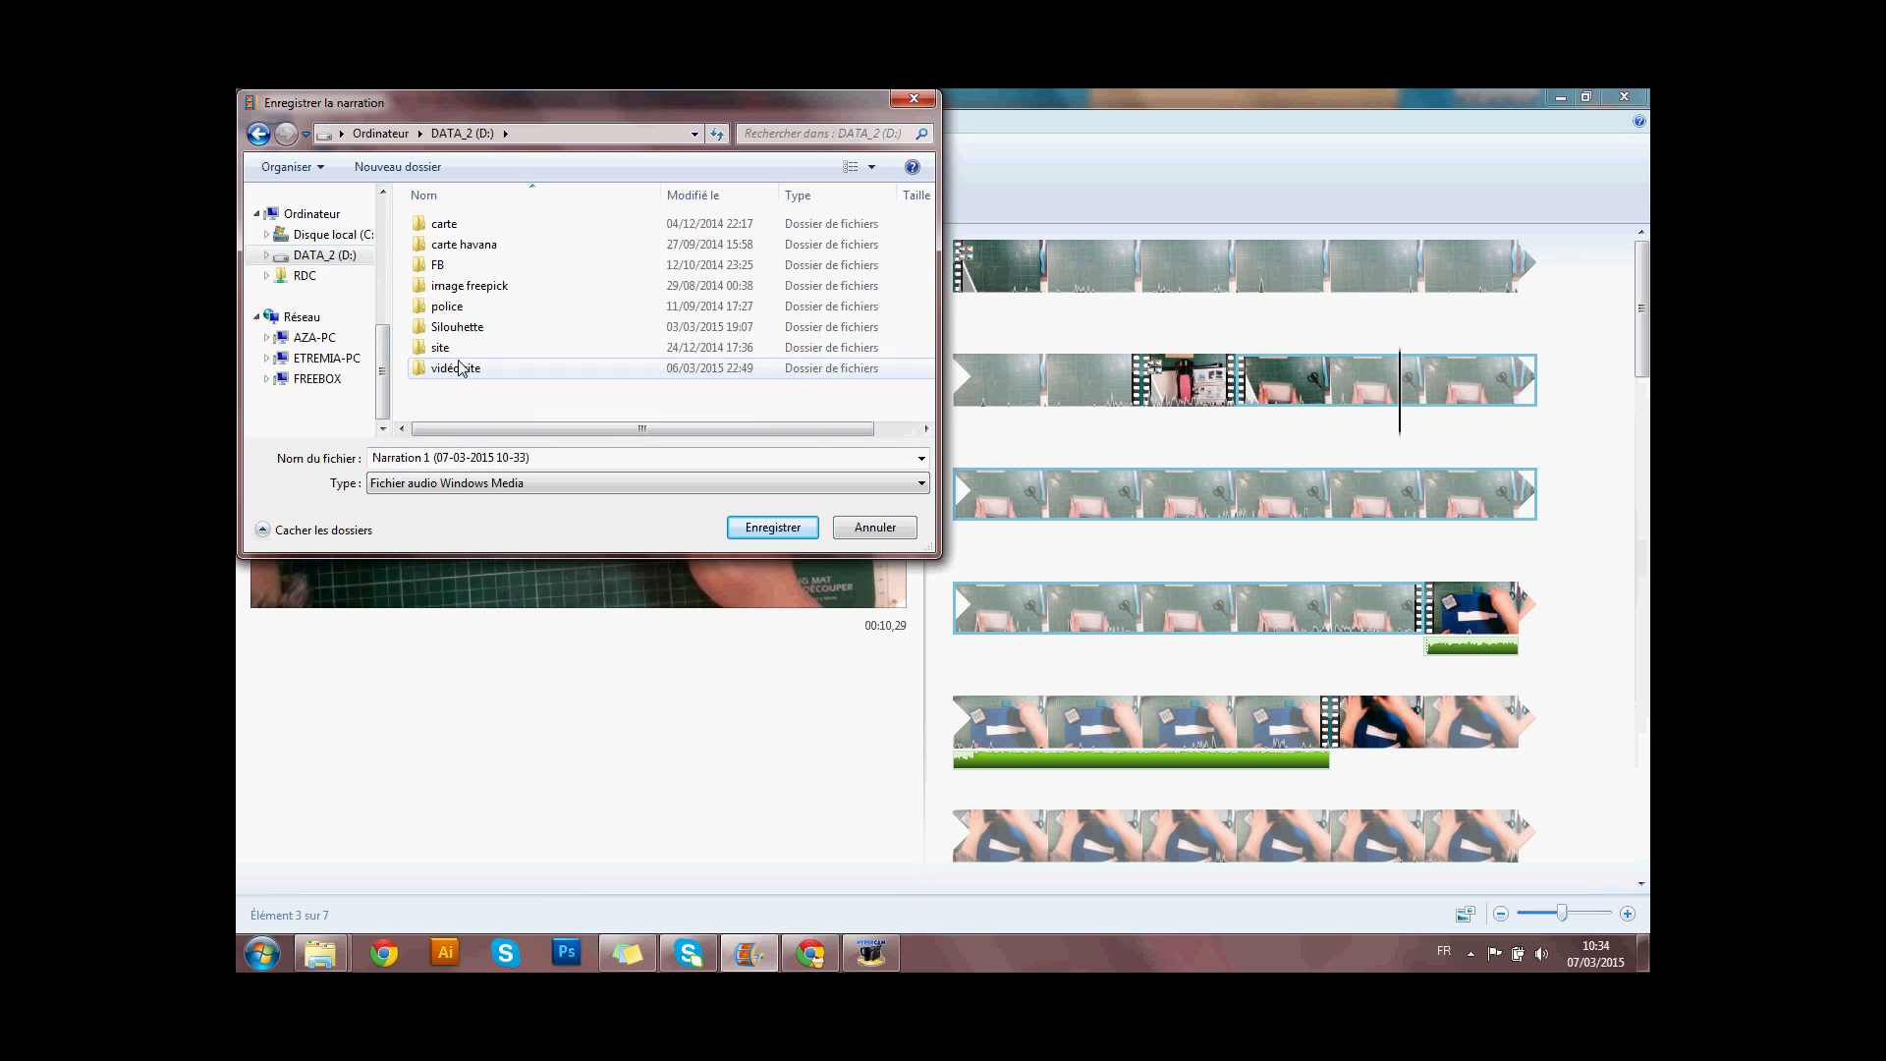
{"action": "left_click", "coordinate": [468, 330]}
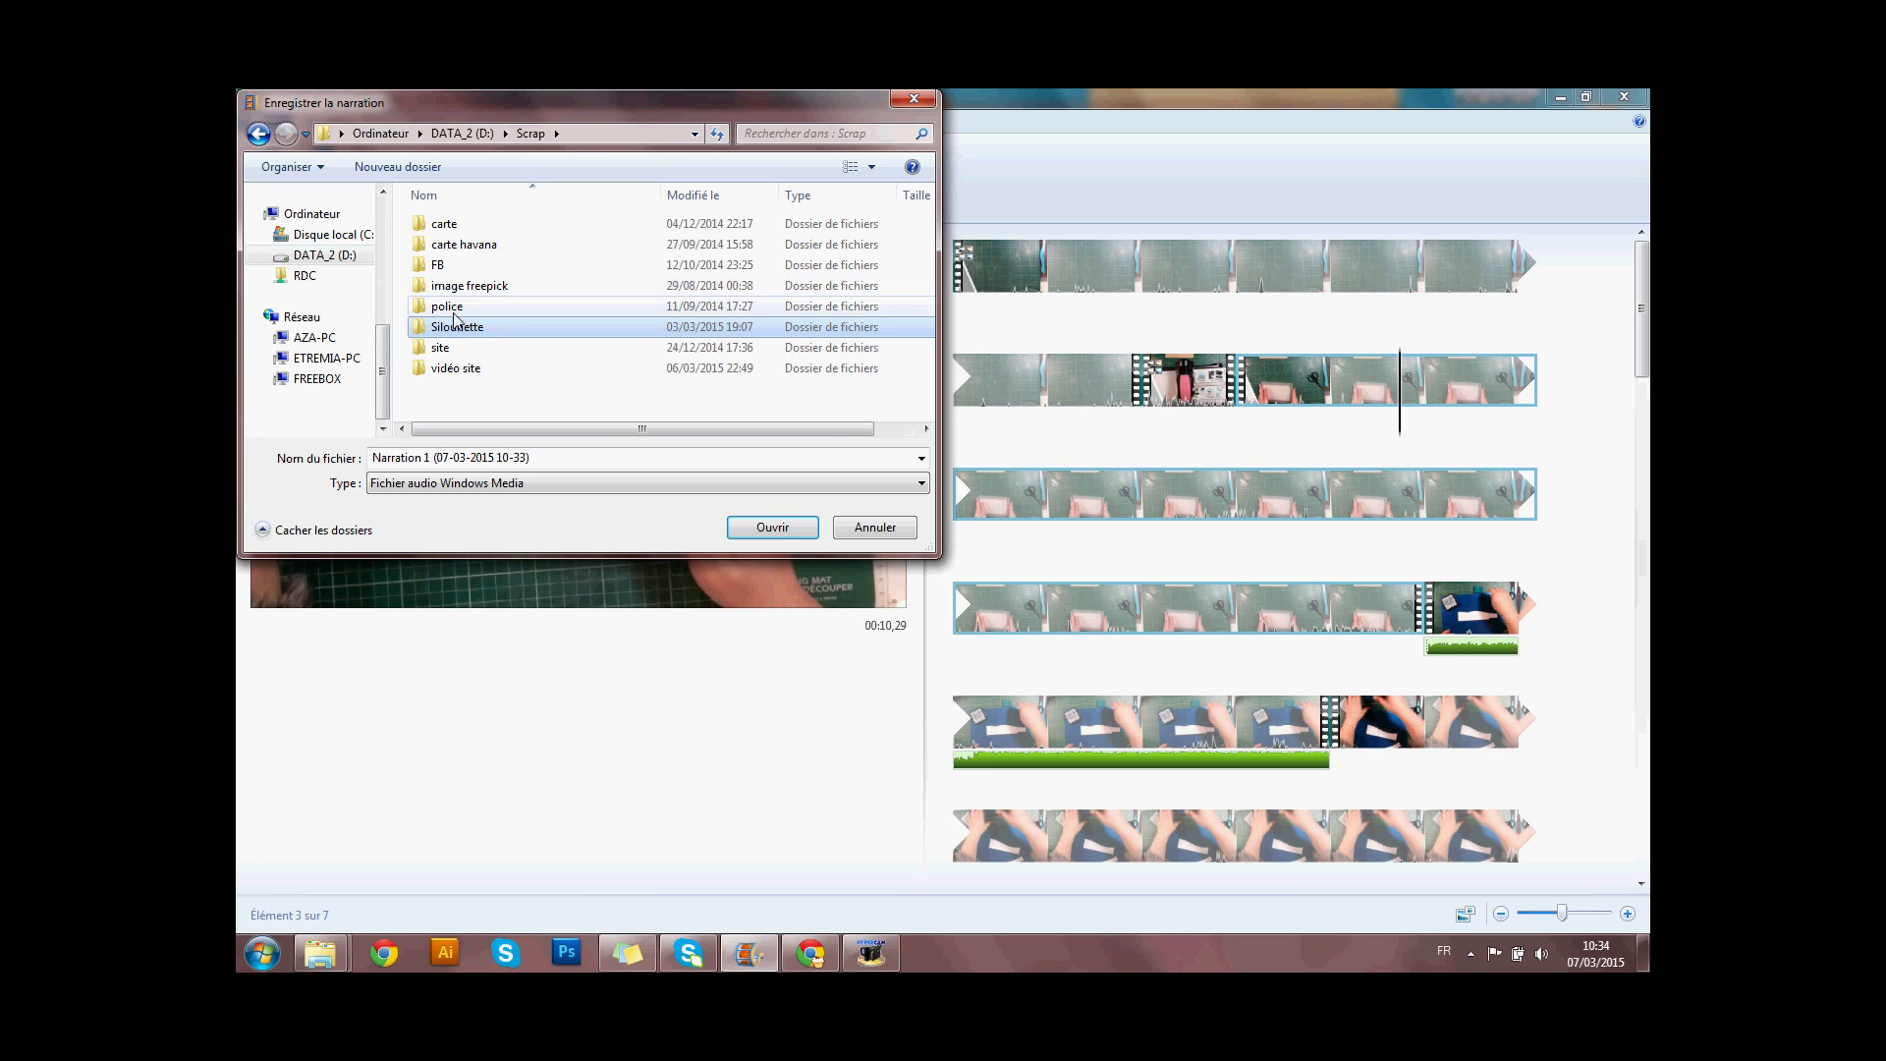
{"action": "double_click", "coordinate": [455, 371]}
{"action": "scroll", "coordinate": [457, 363], "scroll_direction": "down", "scroll_amount": 2}
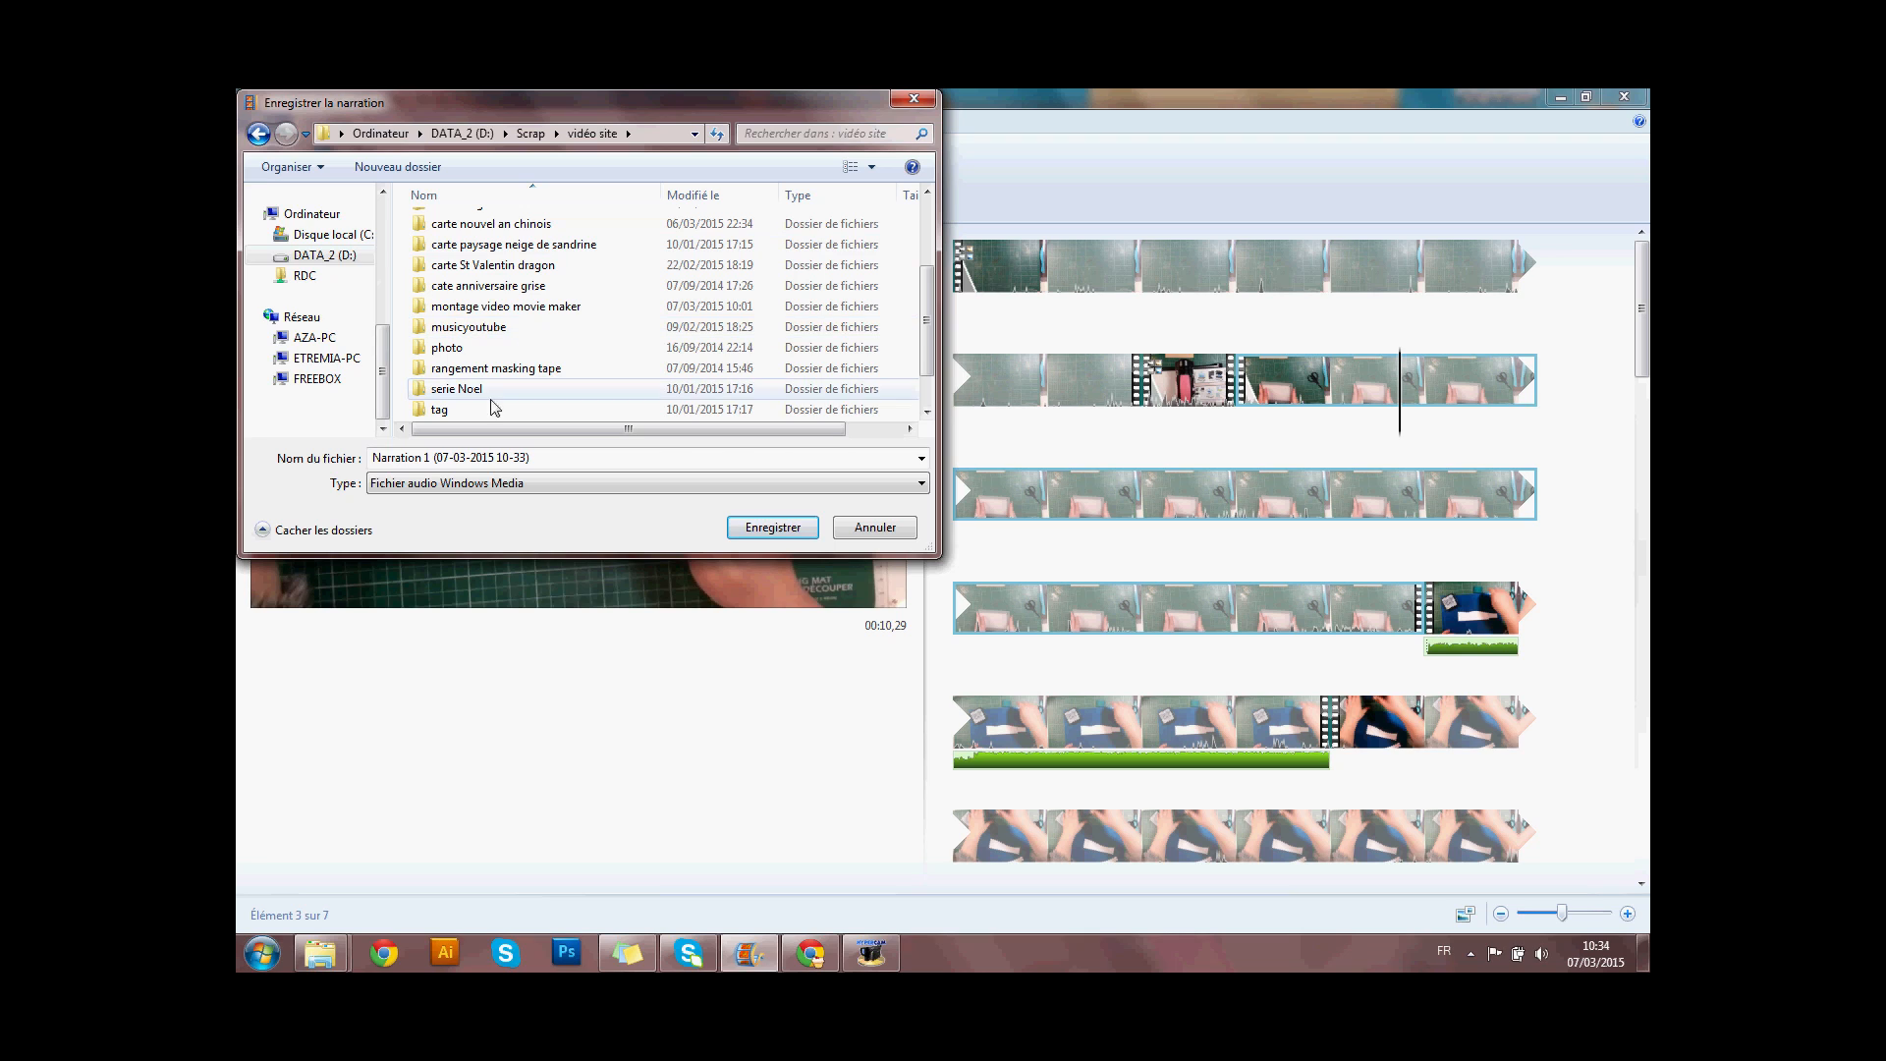
{"action": "left_click", "coordinate": [502, 309]}
{"action": "double_click", "coordinate": [502, 309]}
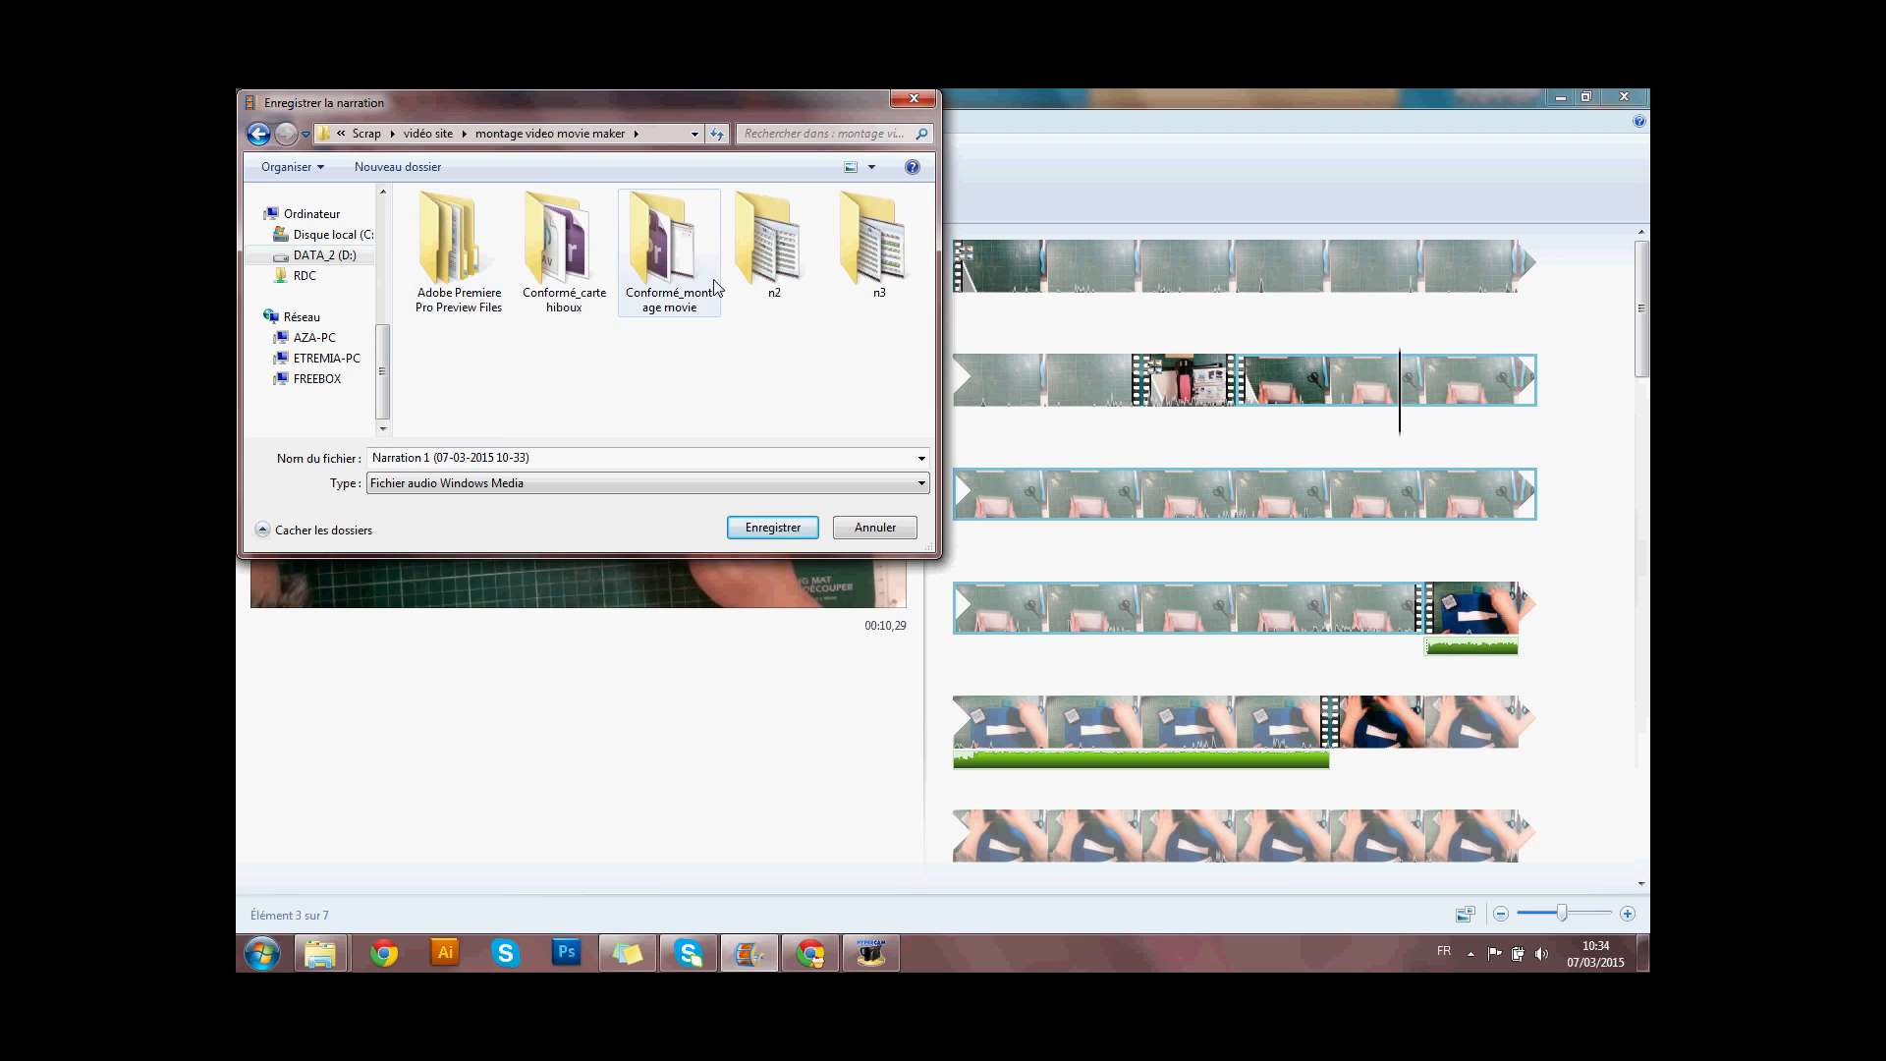
{"action": "double_click", "coordinate": [874, 240]}
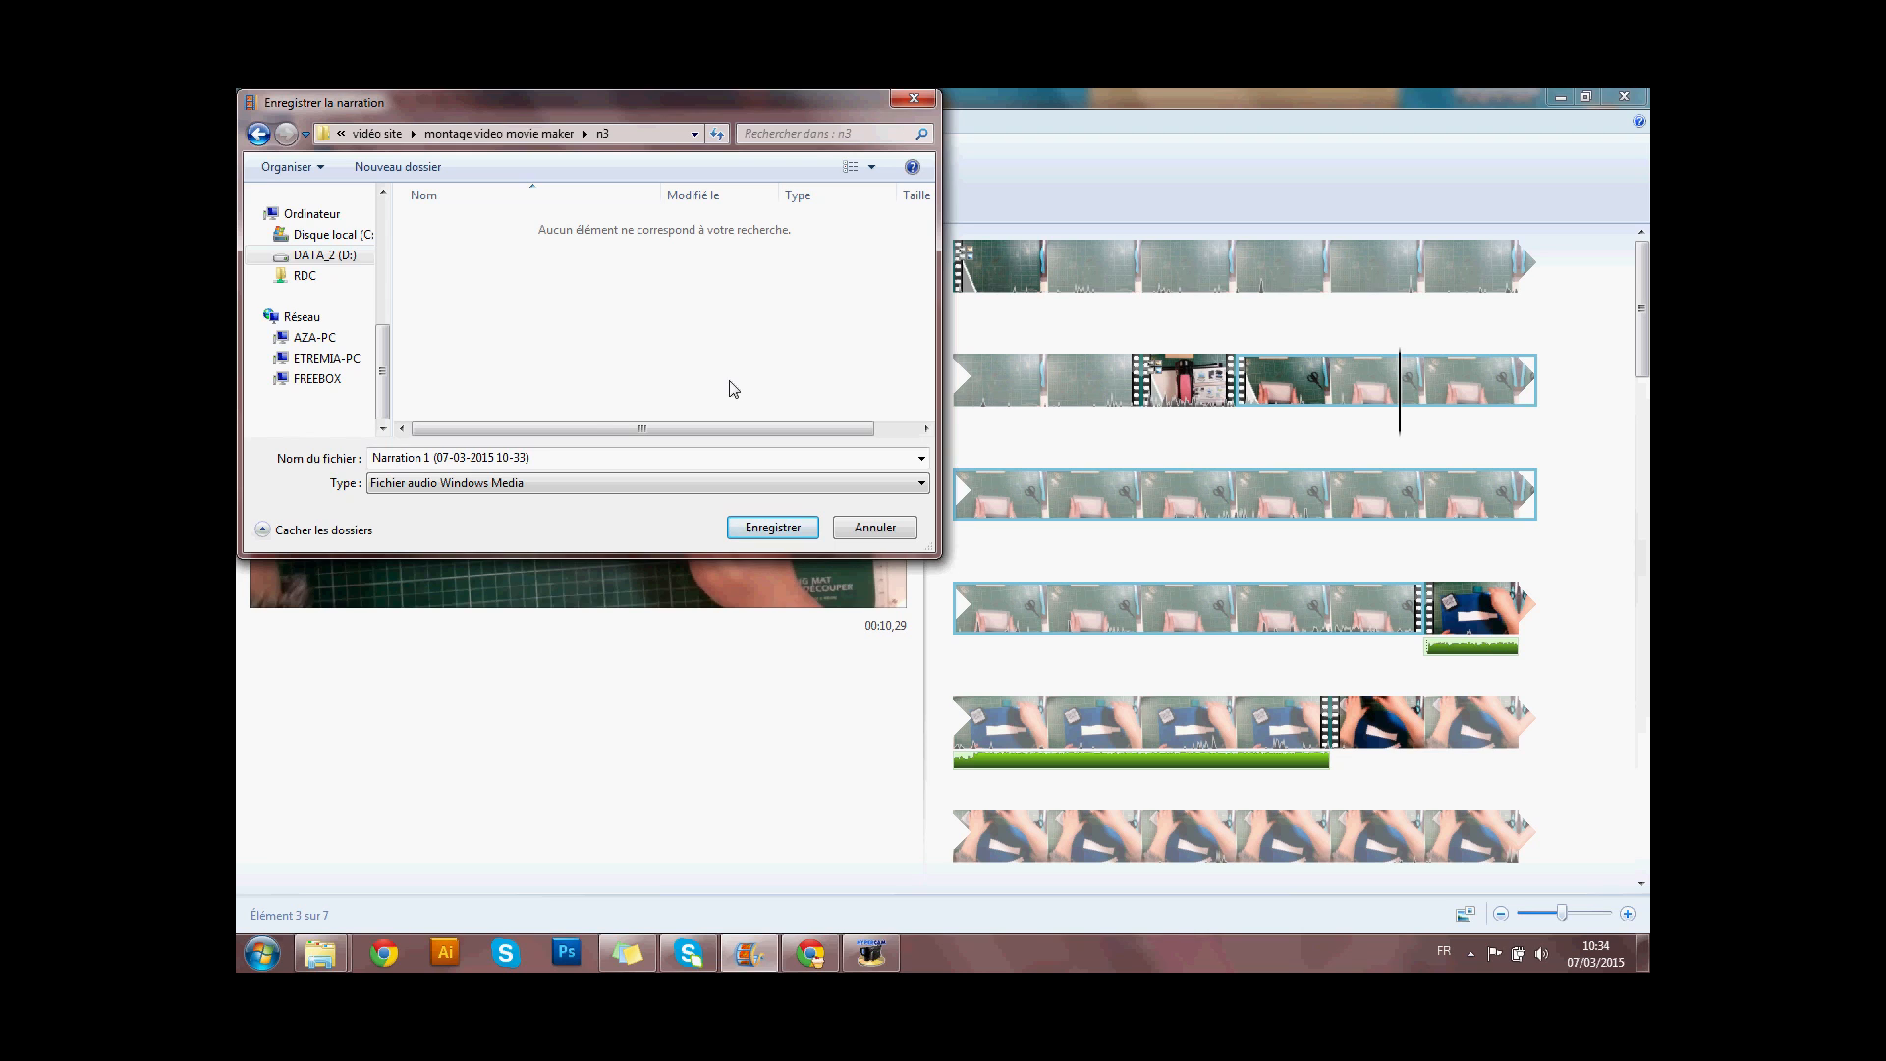
{"action": "left_click", "coordinate": [429, 169]}
{"action": "type", "text": "narr"}
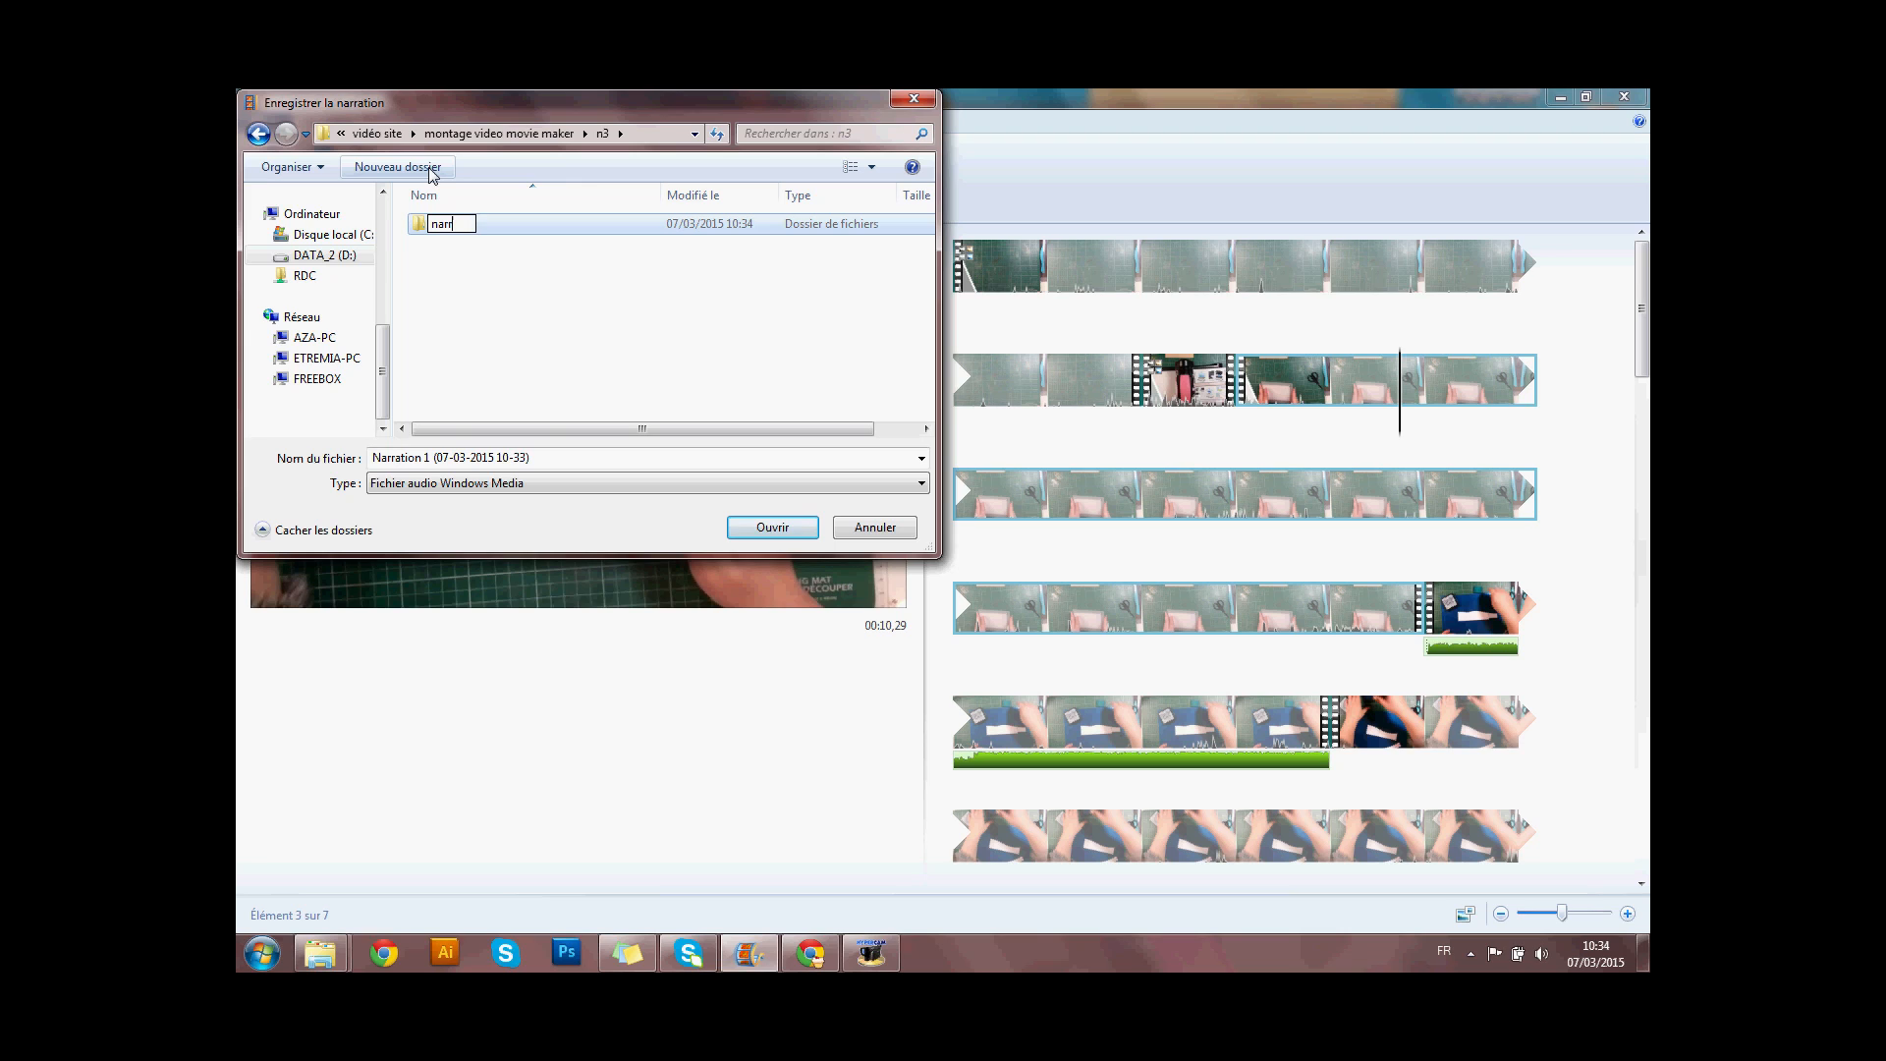
{"action": "type", "text": "ation"}
{"action": "left_click", "coordinate": [499, 296]}
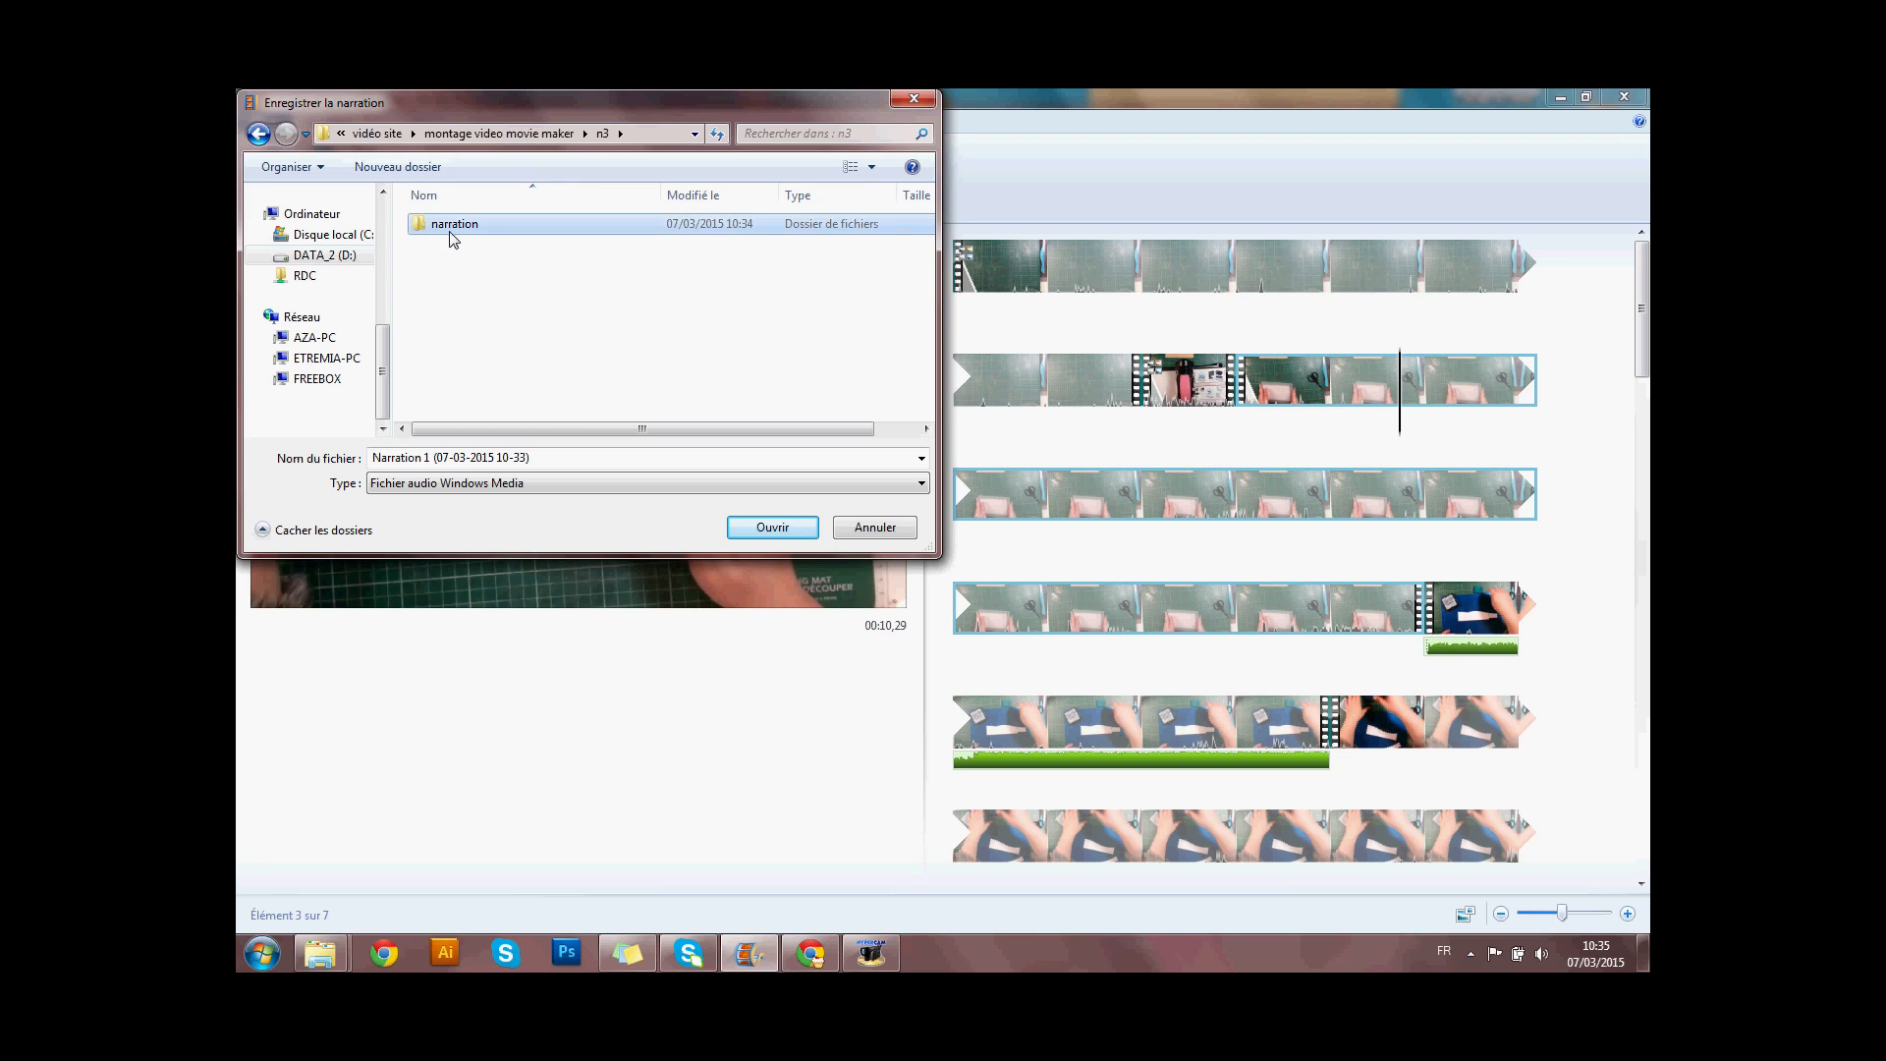
{"action": "left_click", "coordinate": [759, 529]}
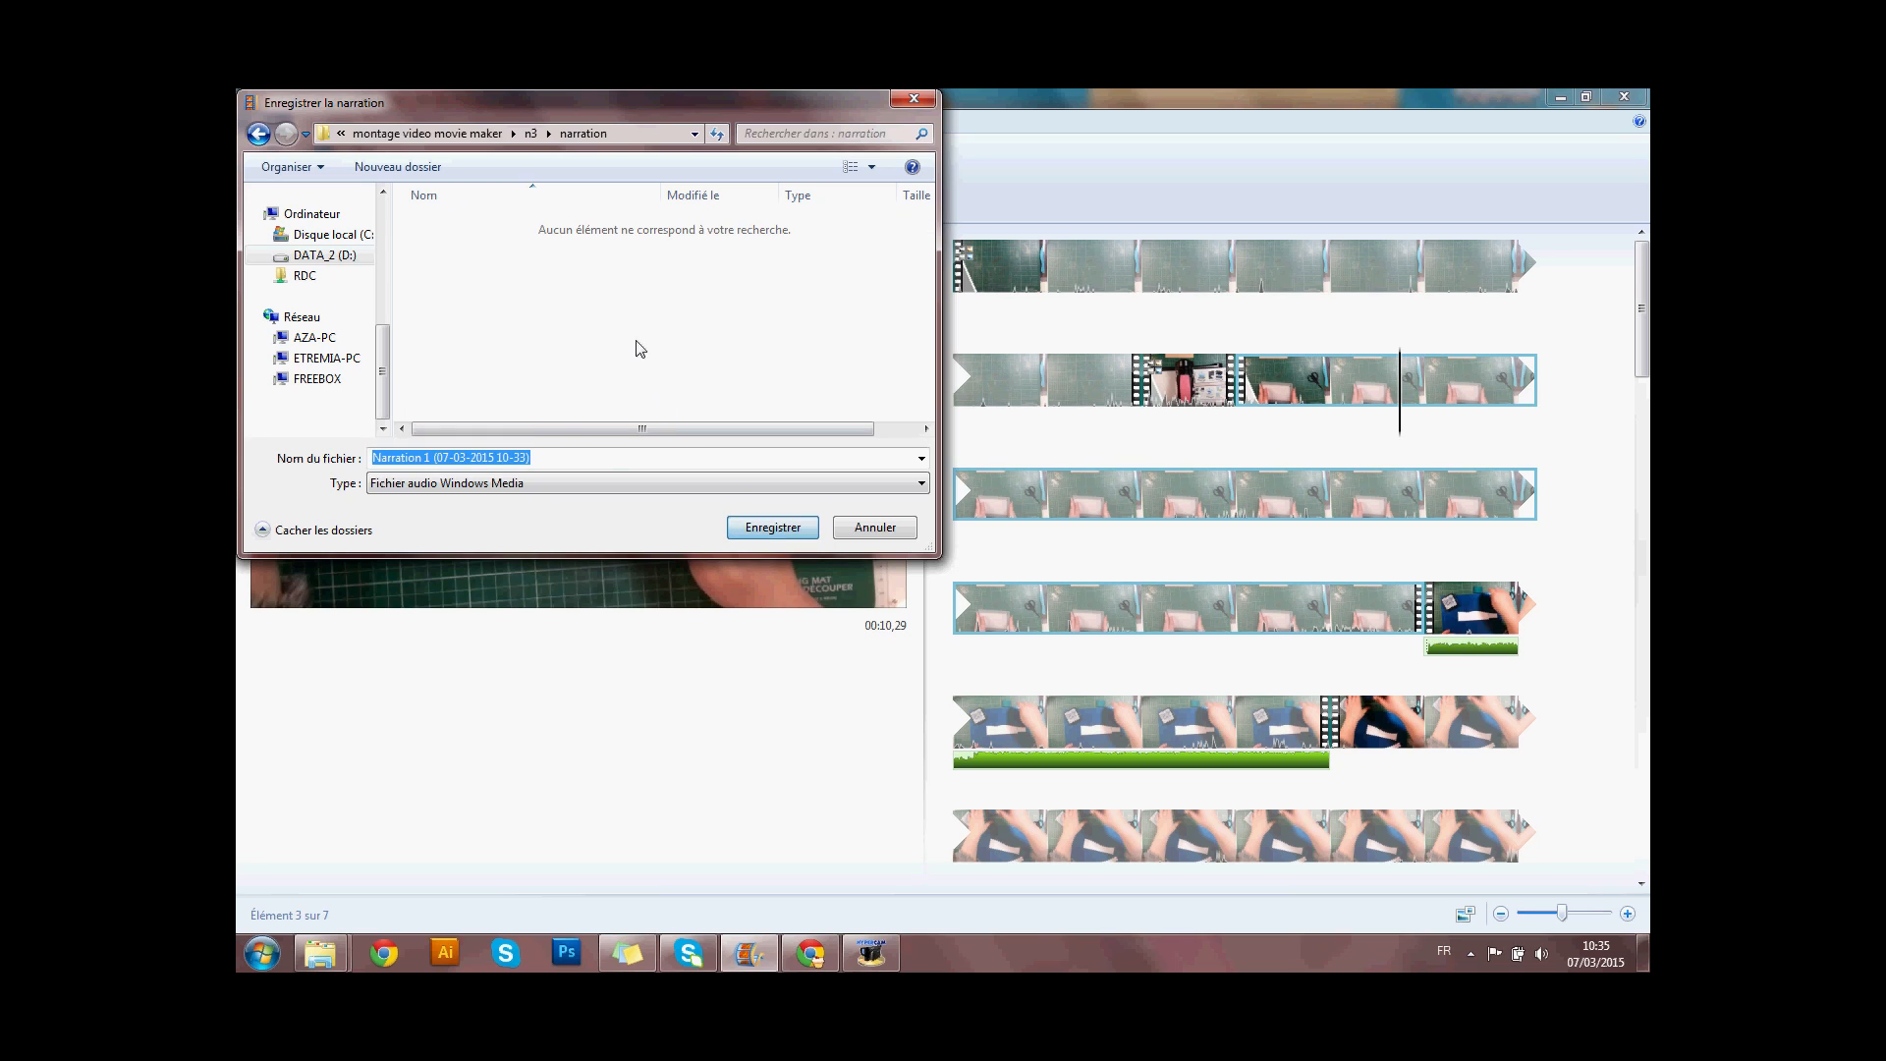
{"action": "left_click", "coordinate": [753, 535]}
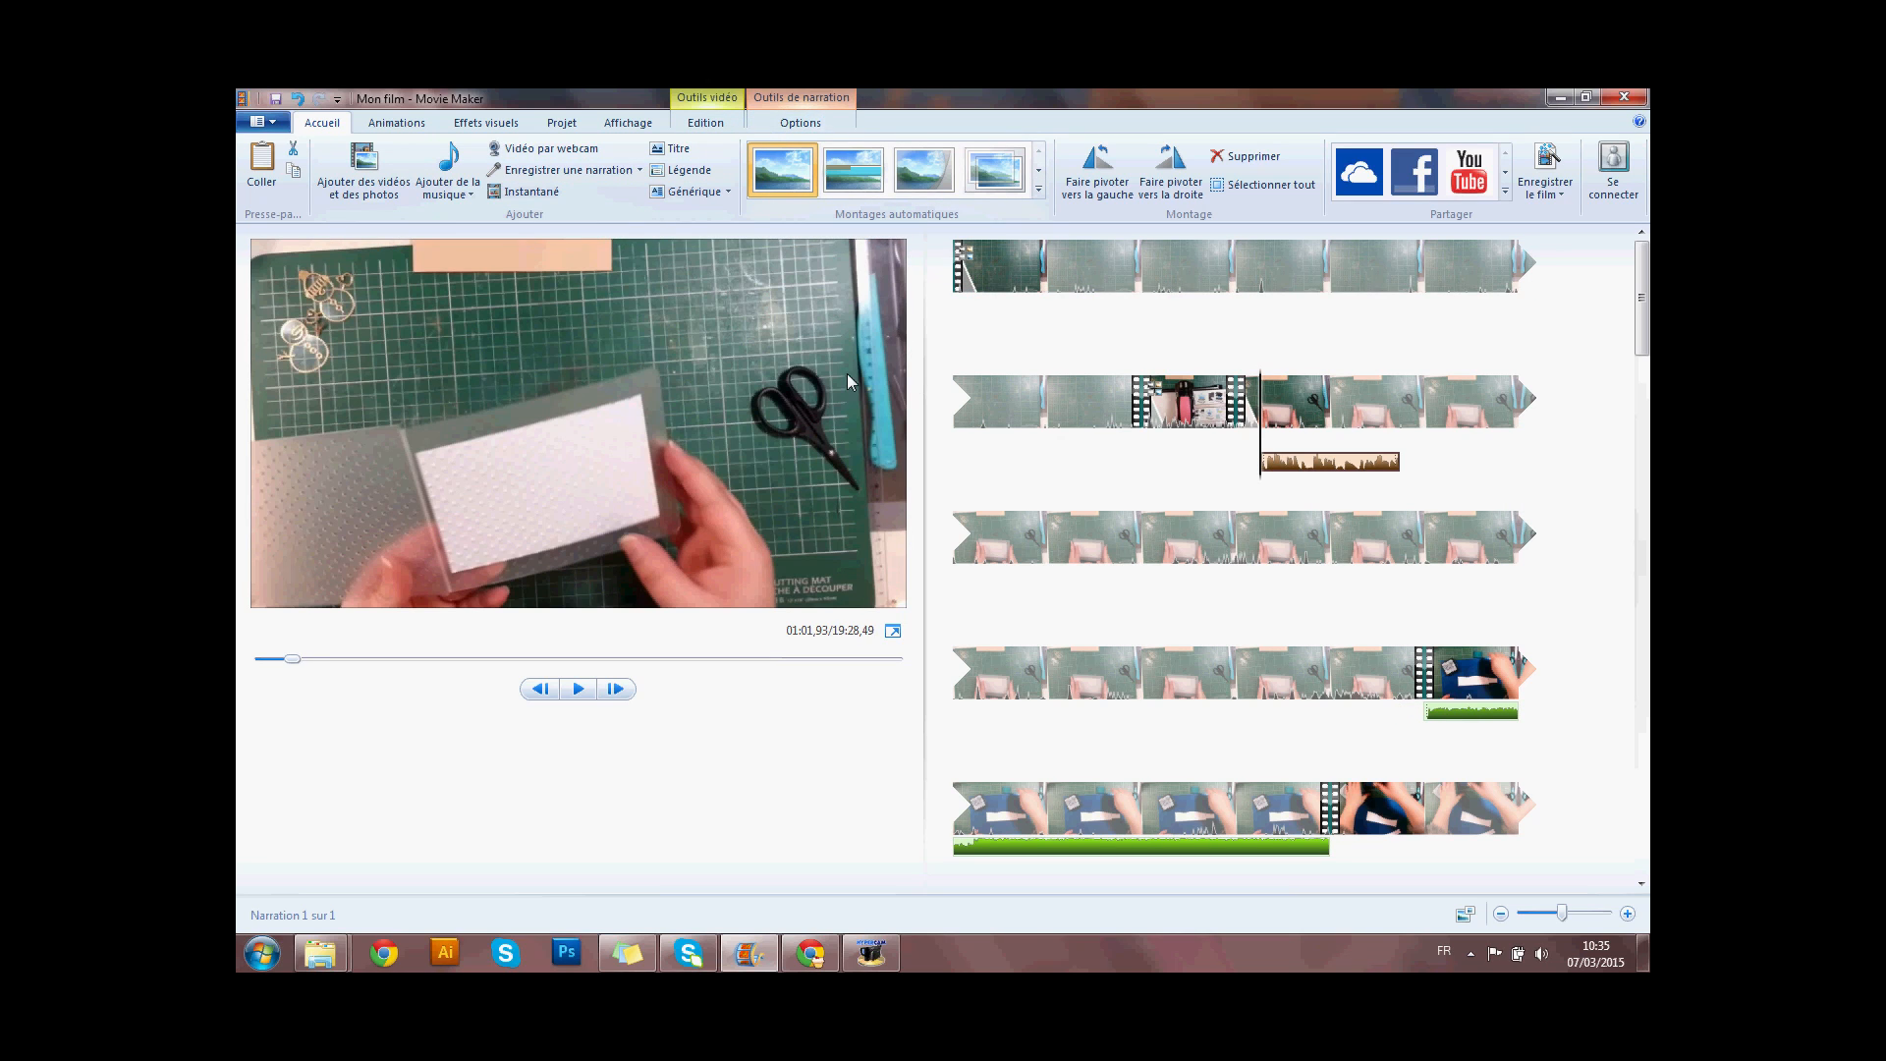
- Lower the recorded narration's volume, leaving its fade-in set to Aucune
{"action": "left_click", "coordinate": [785, 94]}
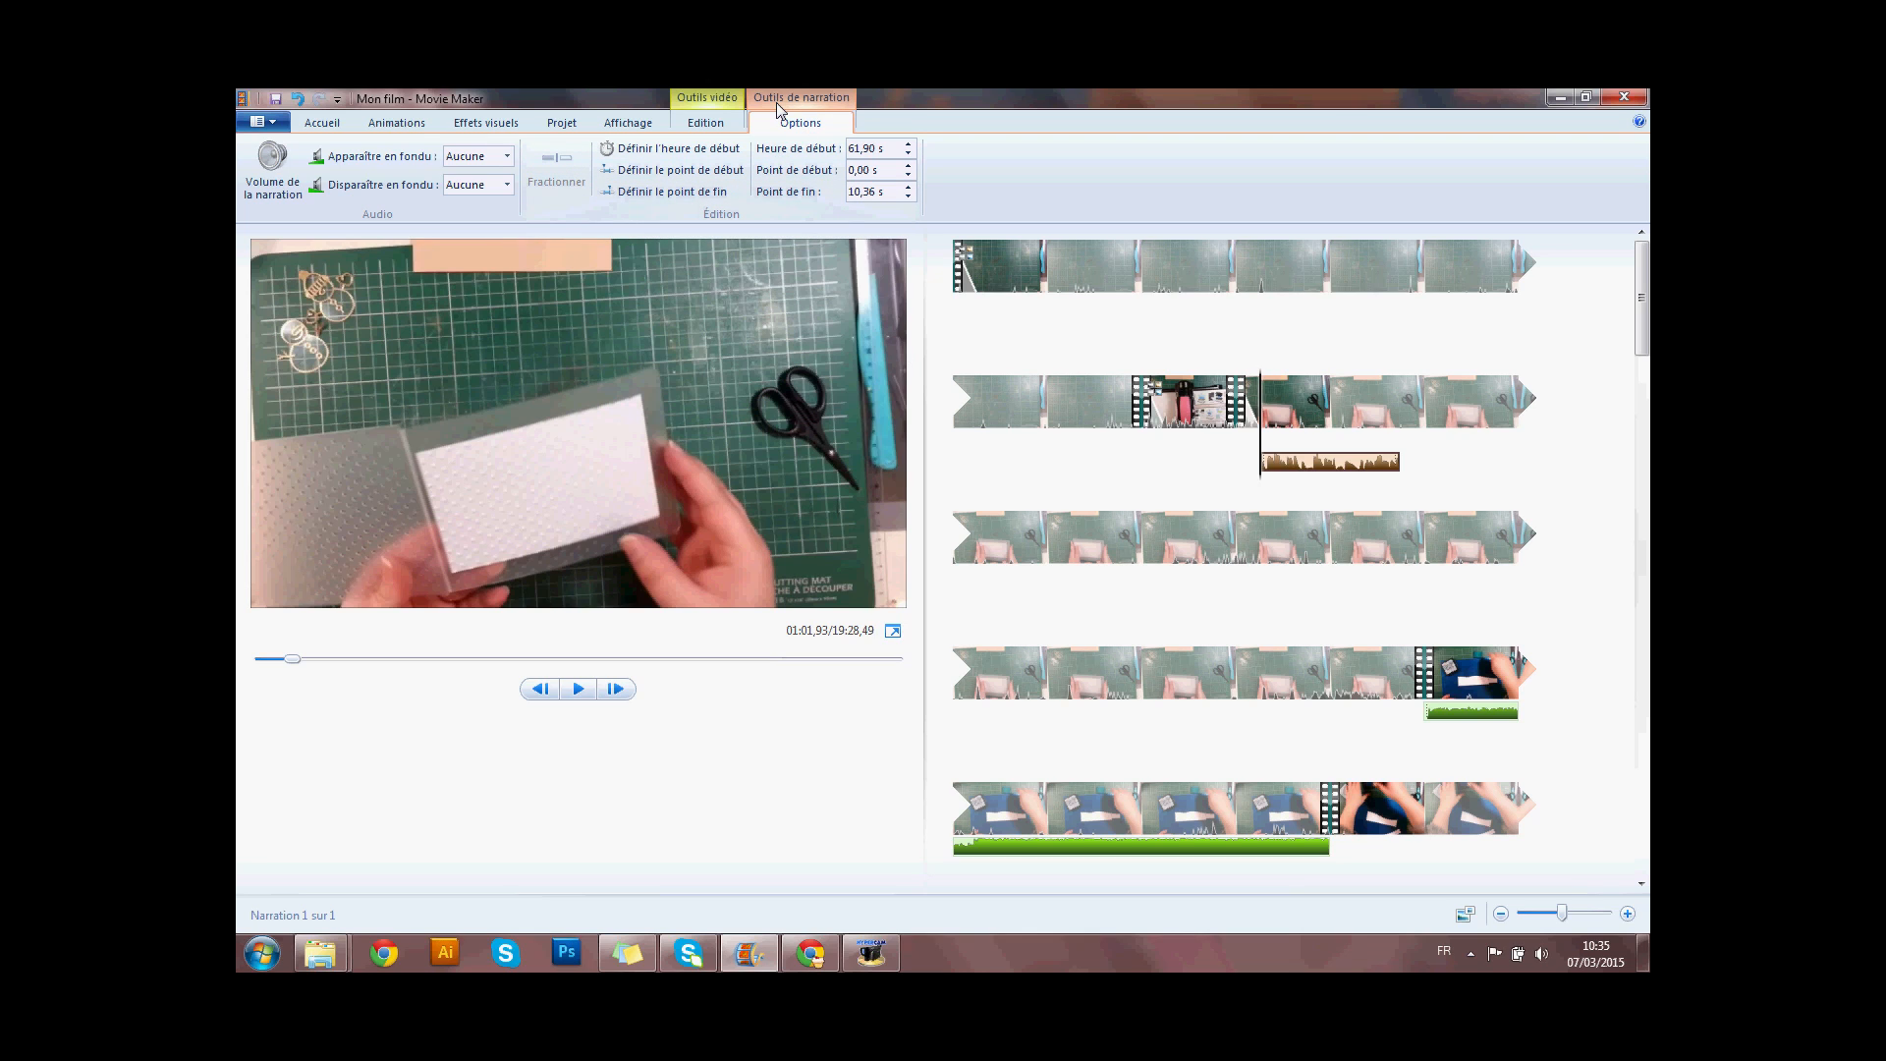
{"action": "left_click", "coordinate": [278, 177]}
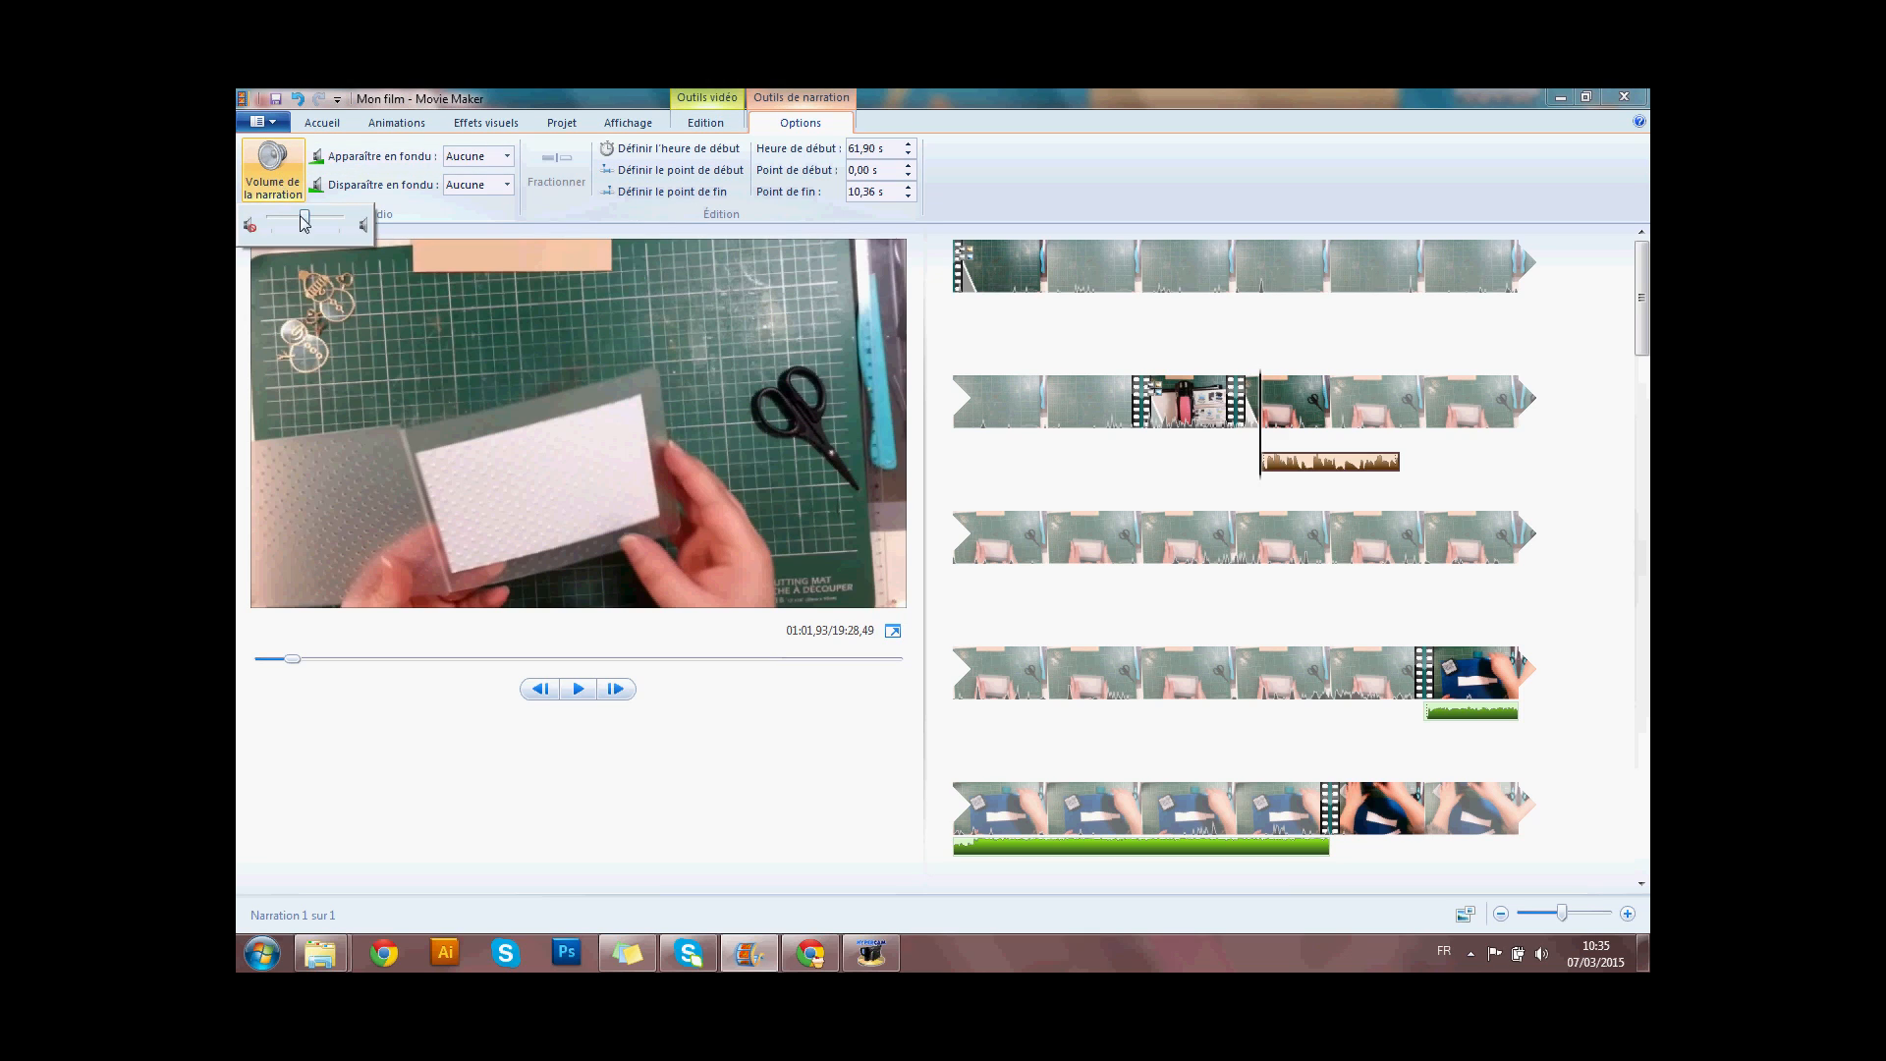
{"action": "left_click", "coordinate": [280, 224]}
{"action": "left_click", "coordinate": [290, 221]}
{"action": "left_click", "coordinate": [506, 156]}
{"action": "left_click", "coordinate": [505, 157]}
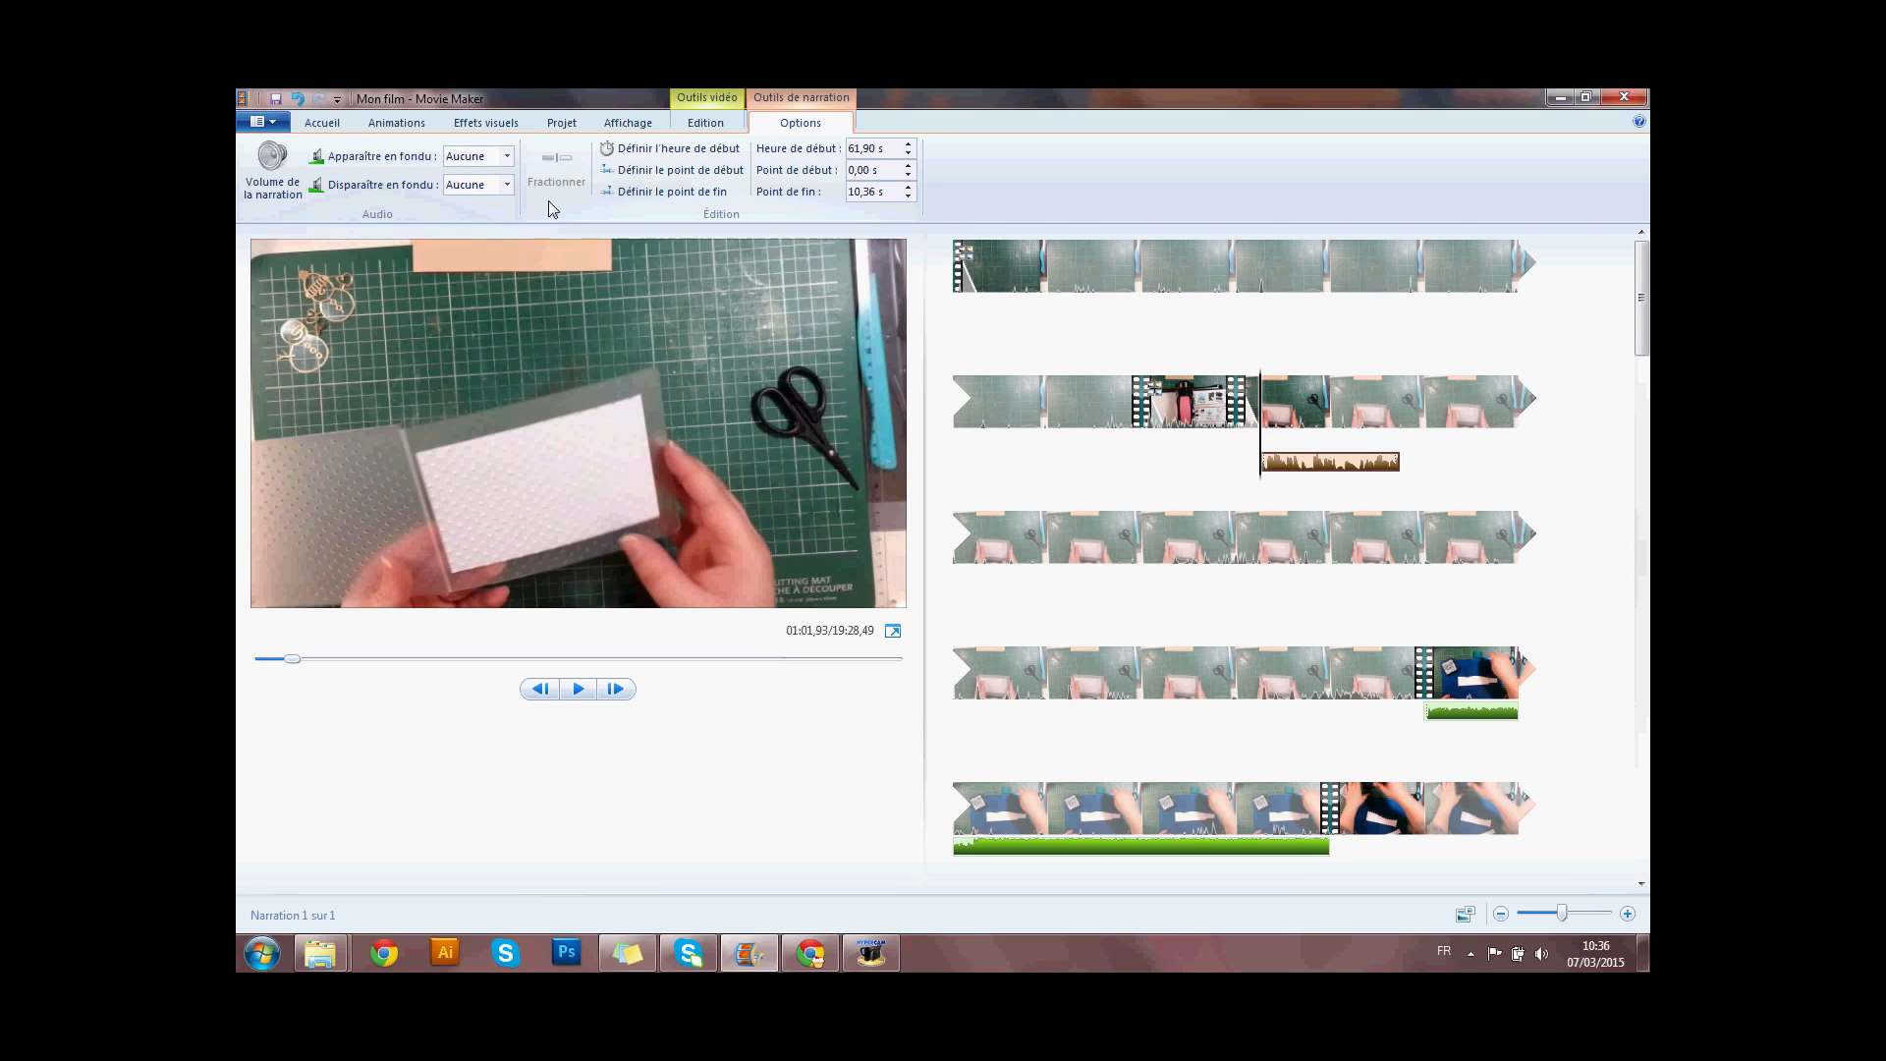
- Play back the narrated passage from about 1:06.60 and check the narration's volume setting
{"action": "left_click", "coordinate": [1294, 388]}
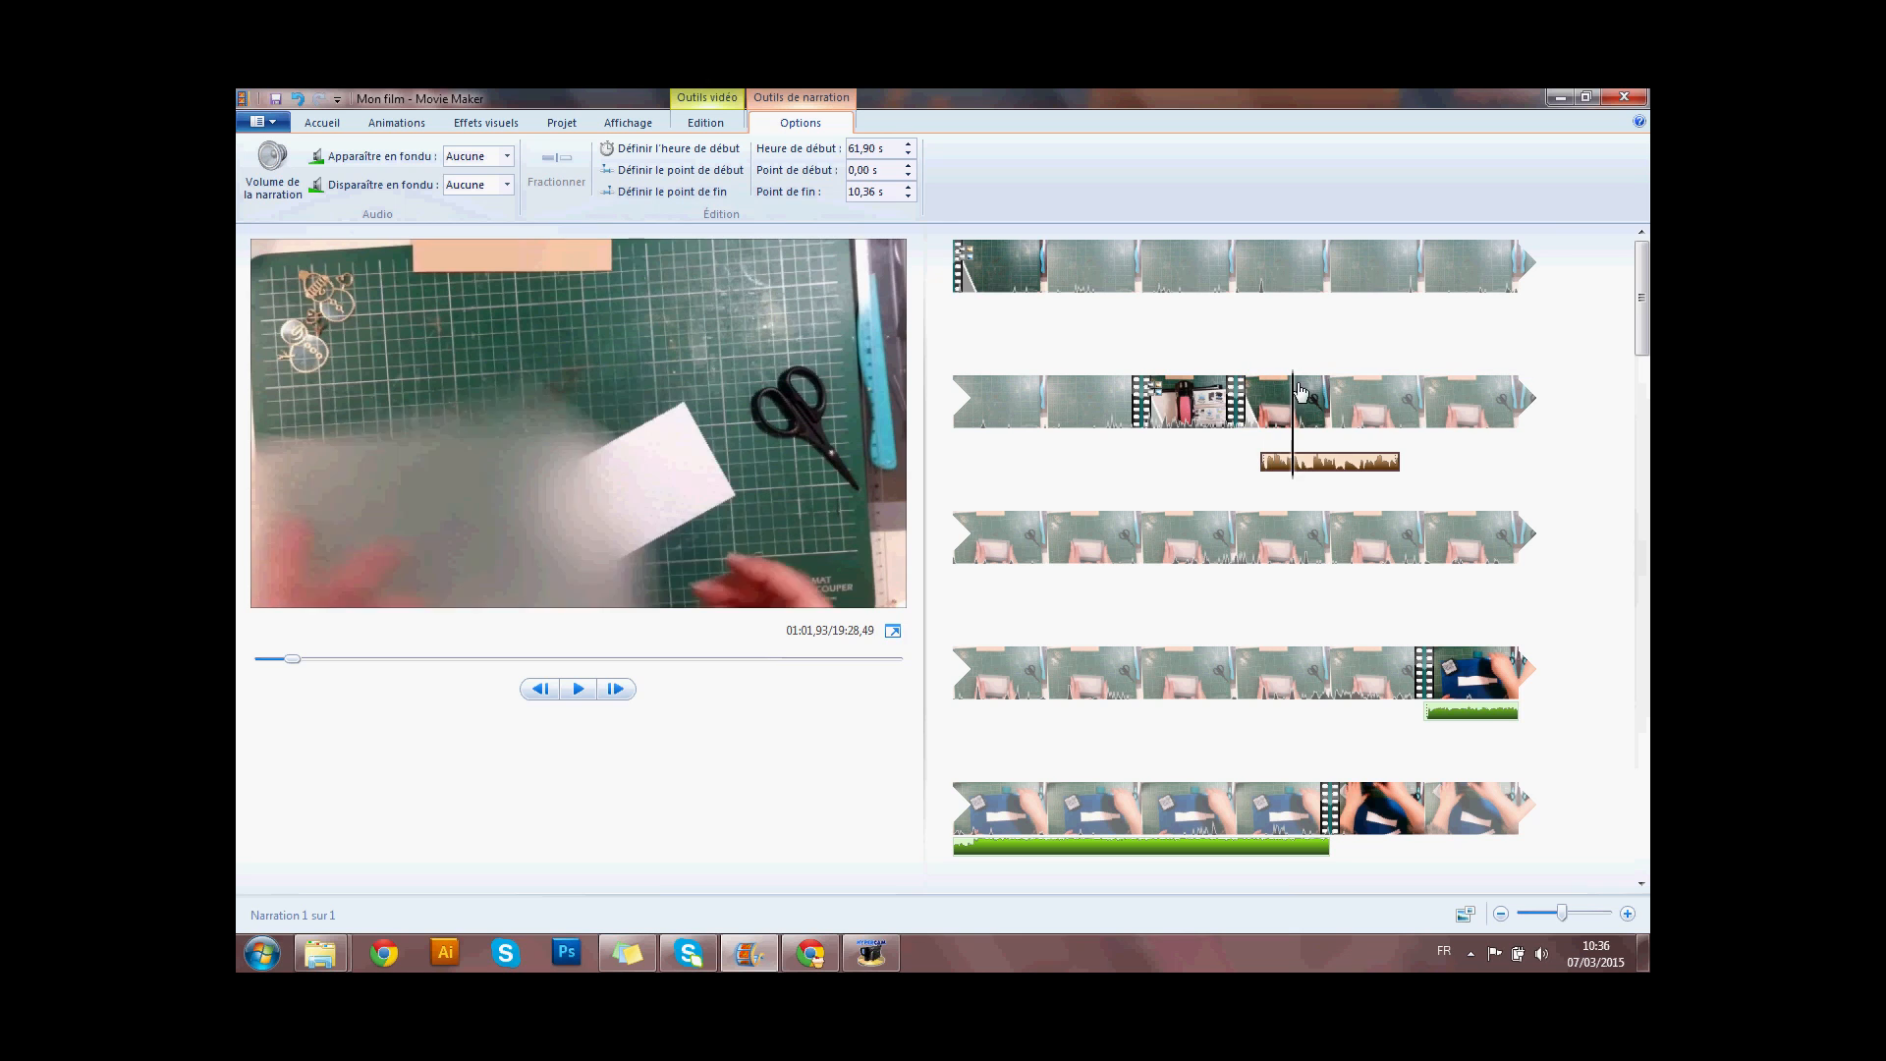
{"action": "left_click", "coordinate": [1323, 391]}
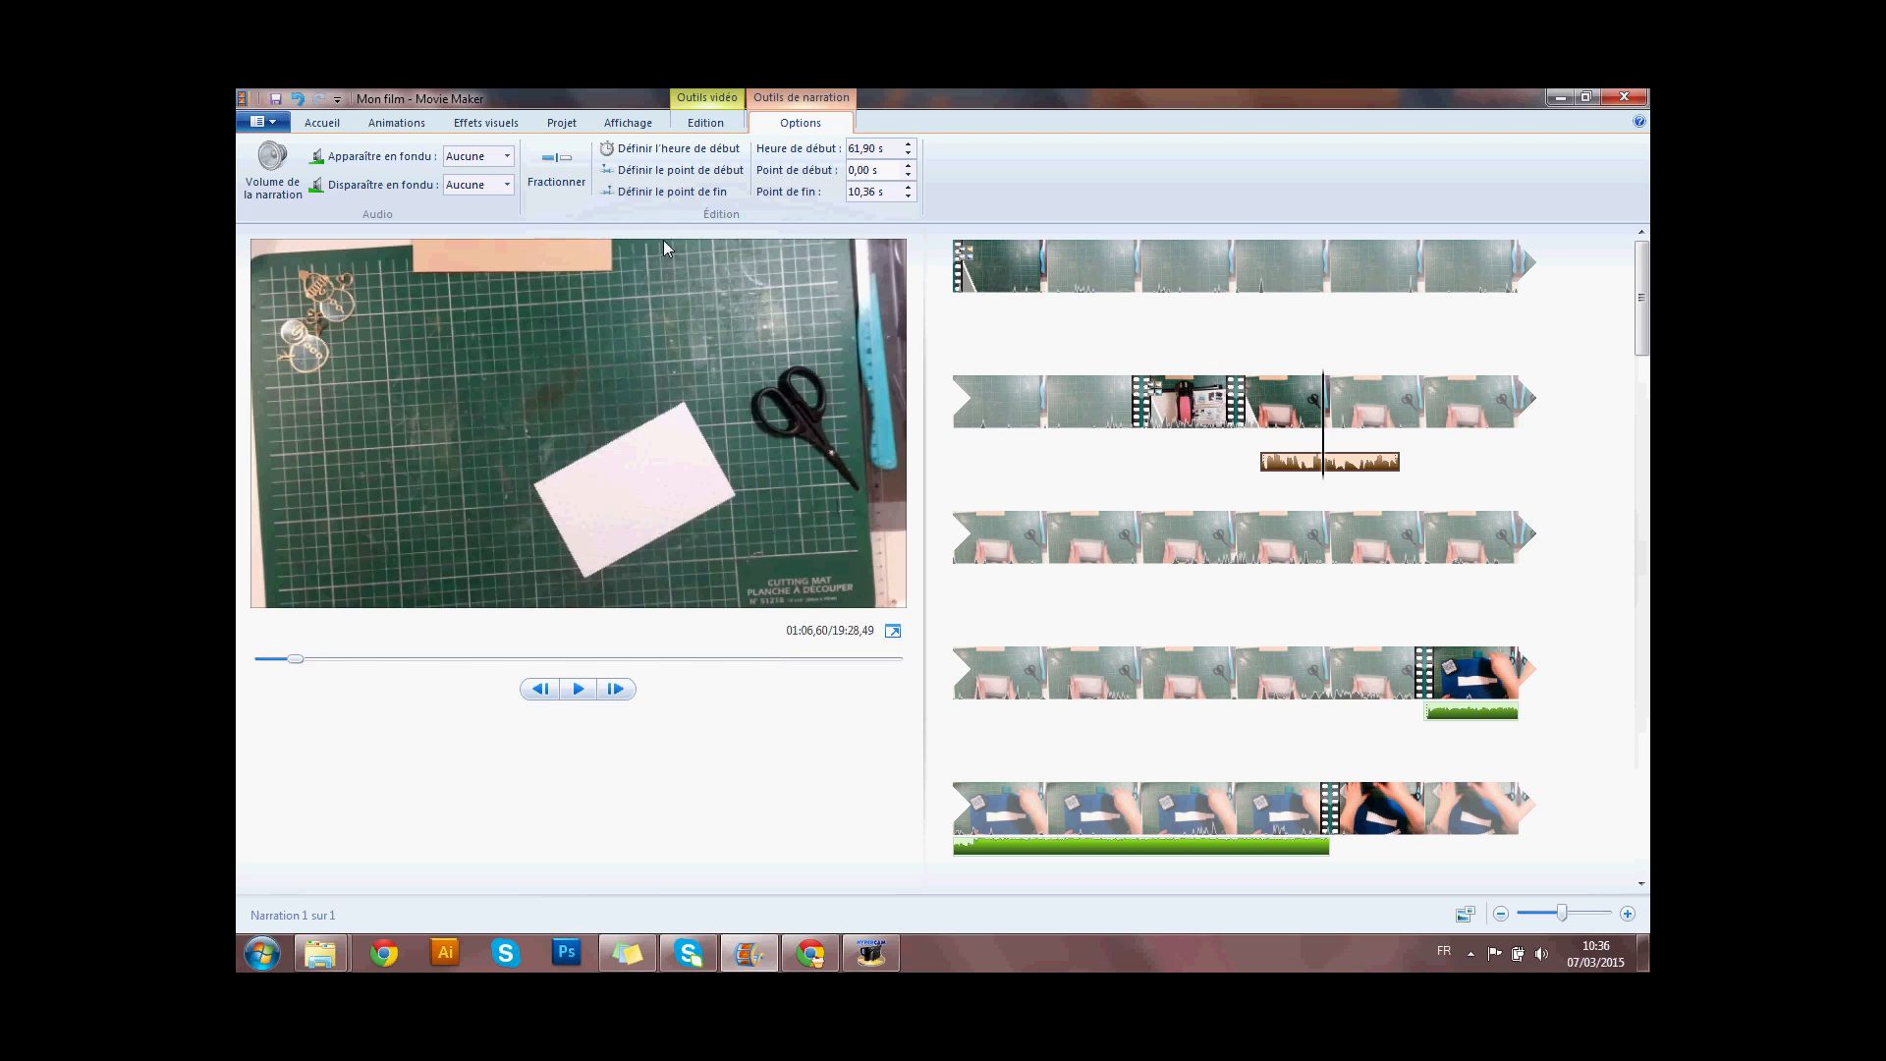
{"action": "left_click", "coordinate": [570, 691]}
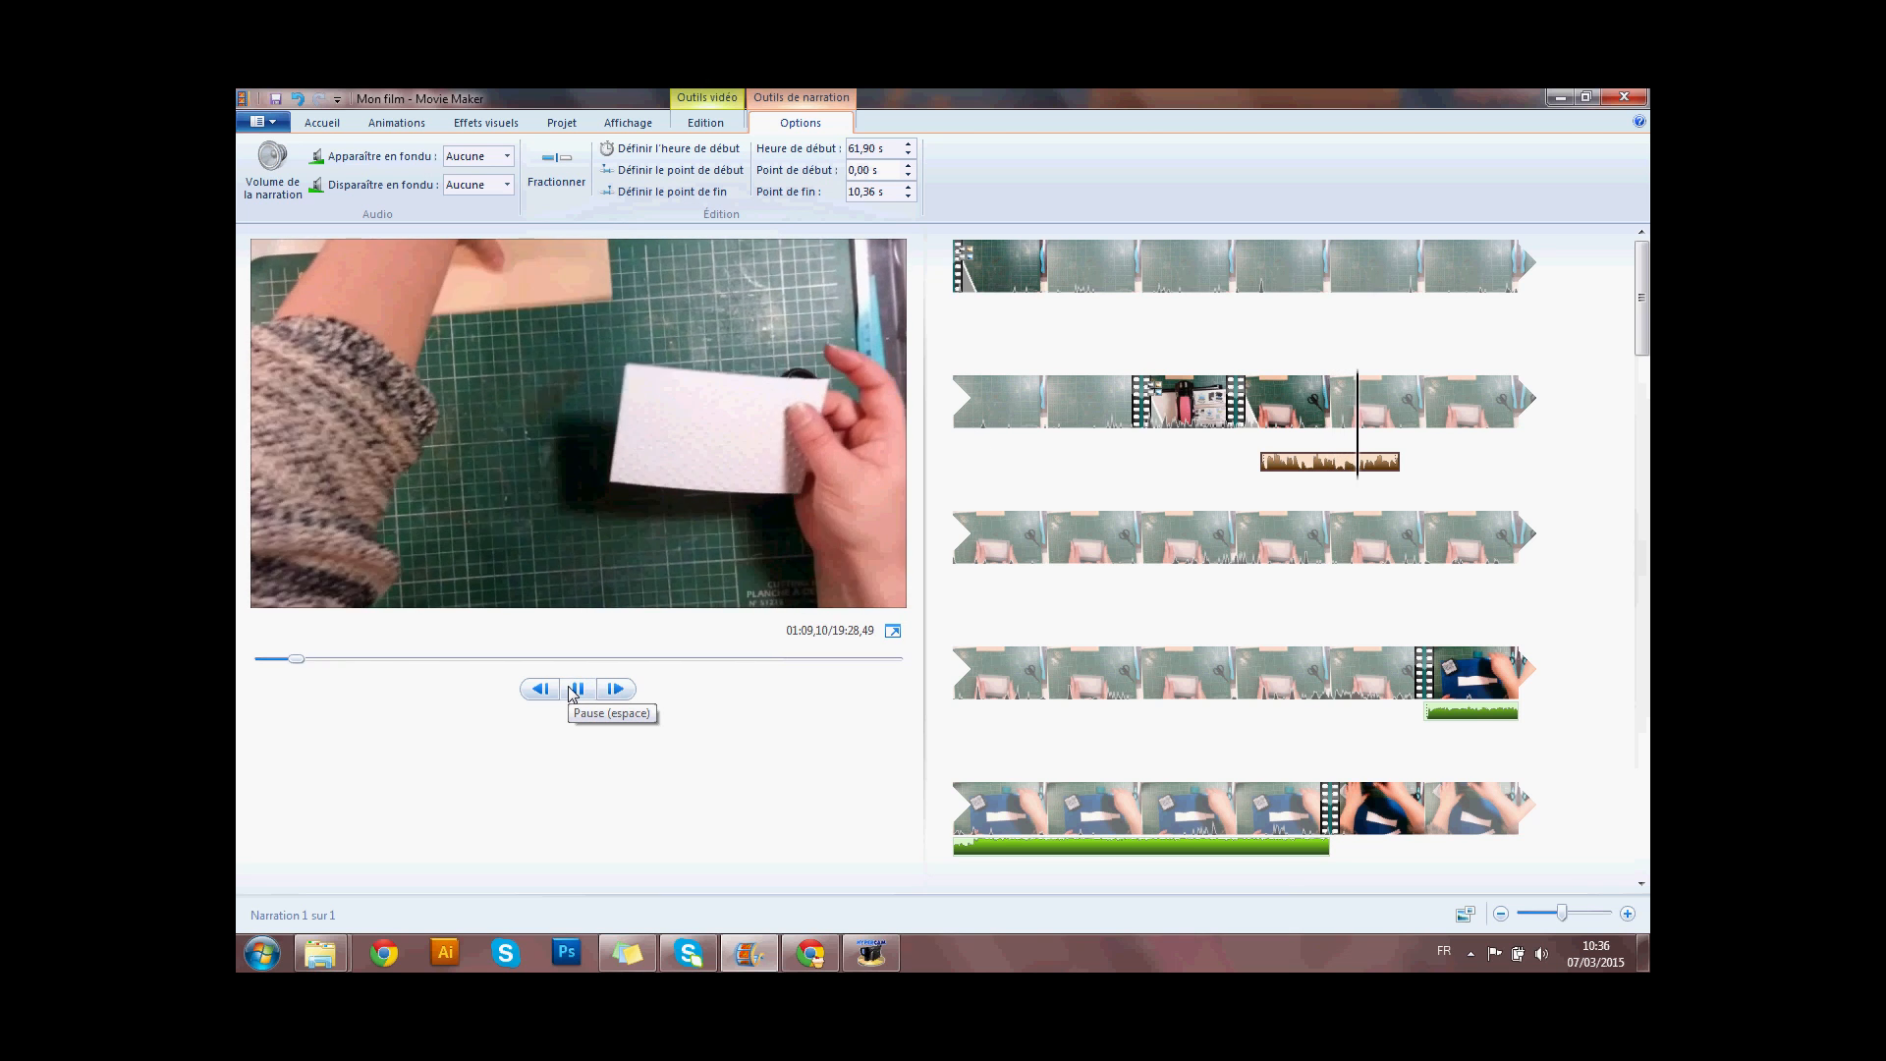
{"action": "left_click", "coordinate": [283, 159]}
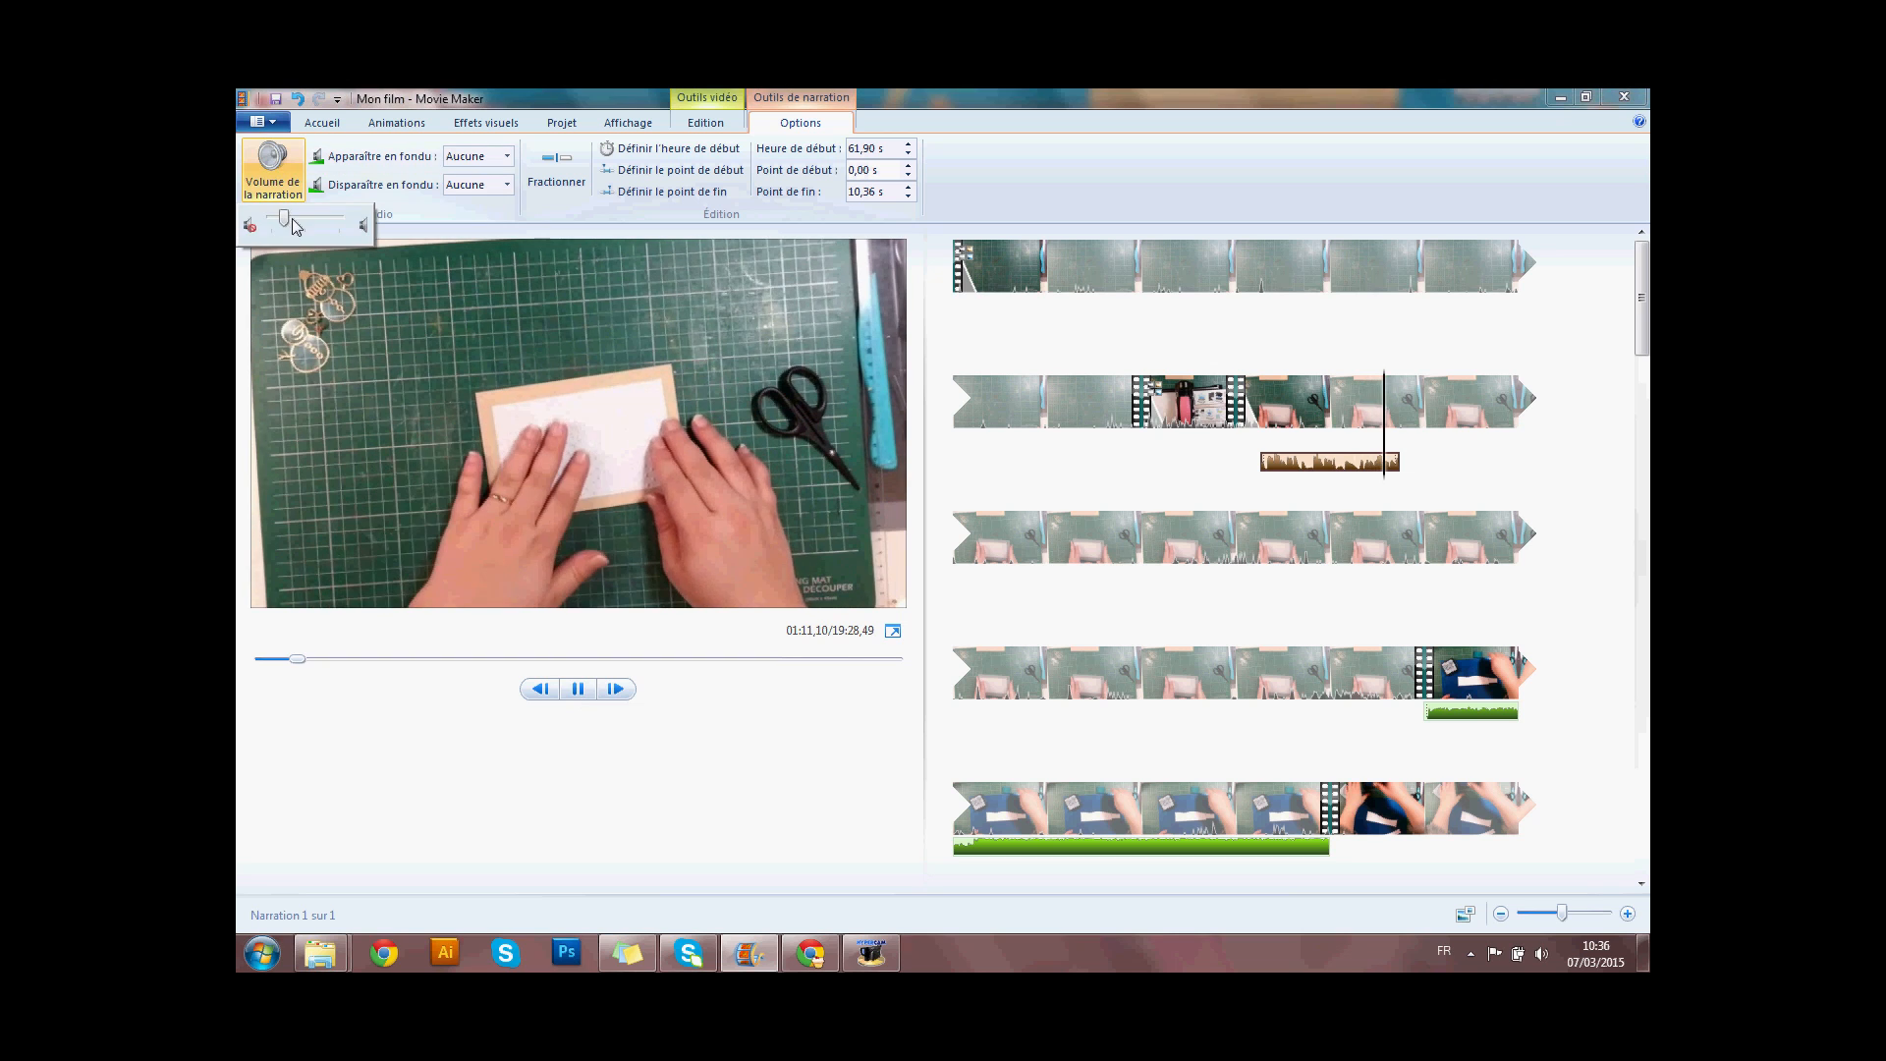
{"action": "left_click", "coordinate": [1296, 402]}
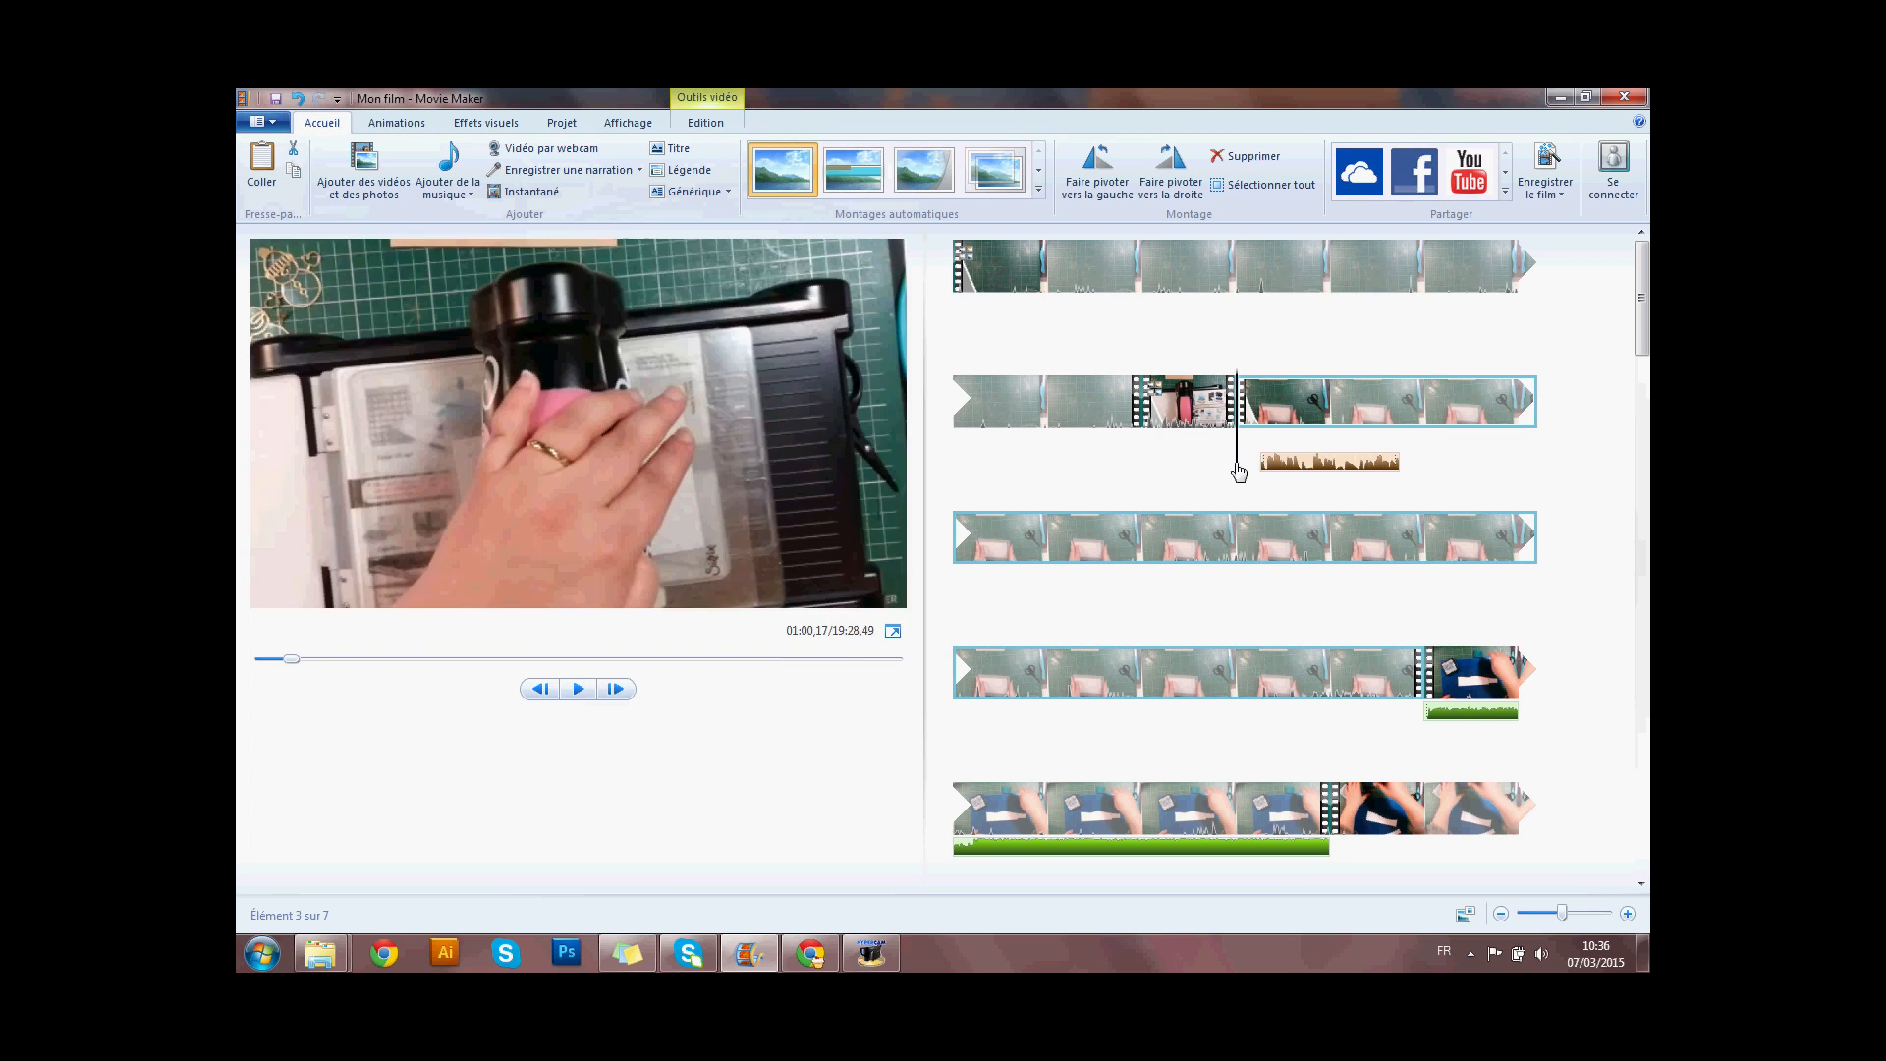
{"action": "left_click", "coordinate": [1279, 481]}
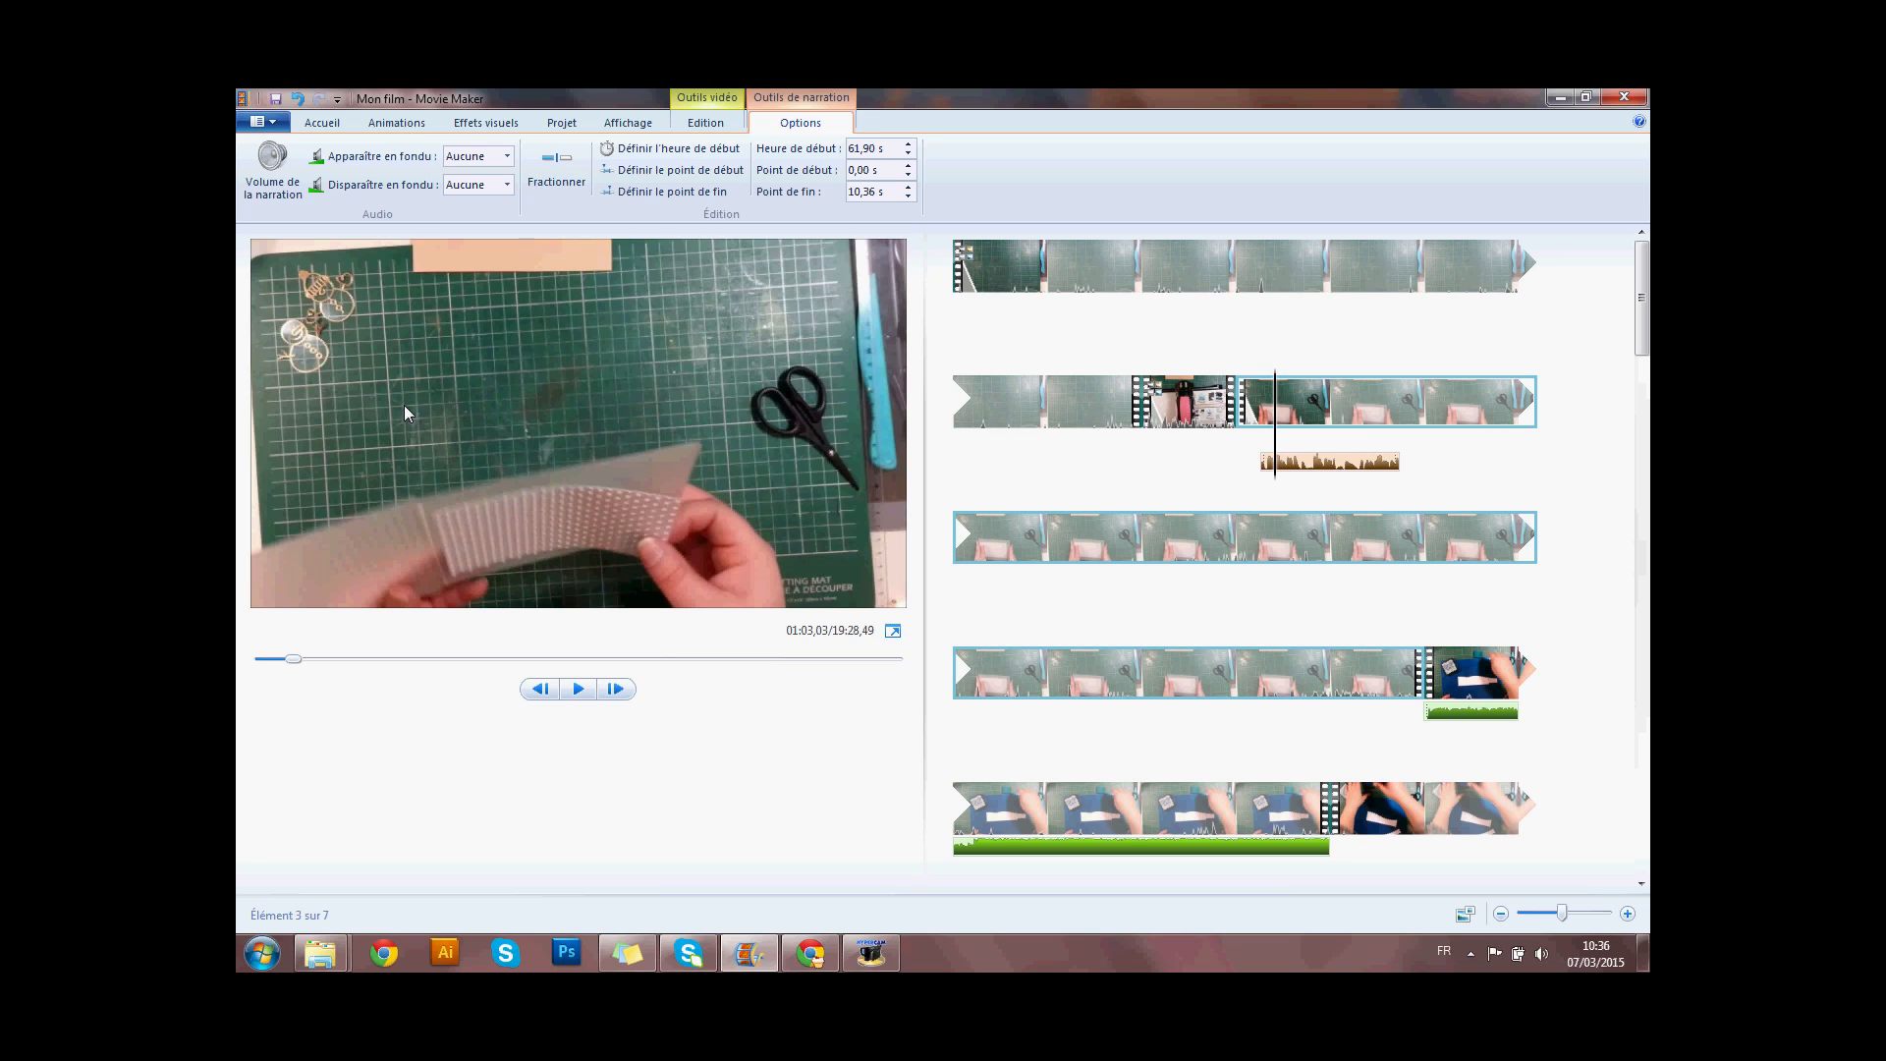
{"action": "left_click", "coordinate": [709, 121]}
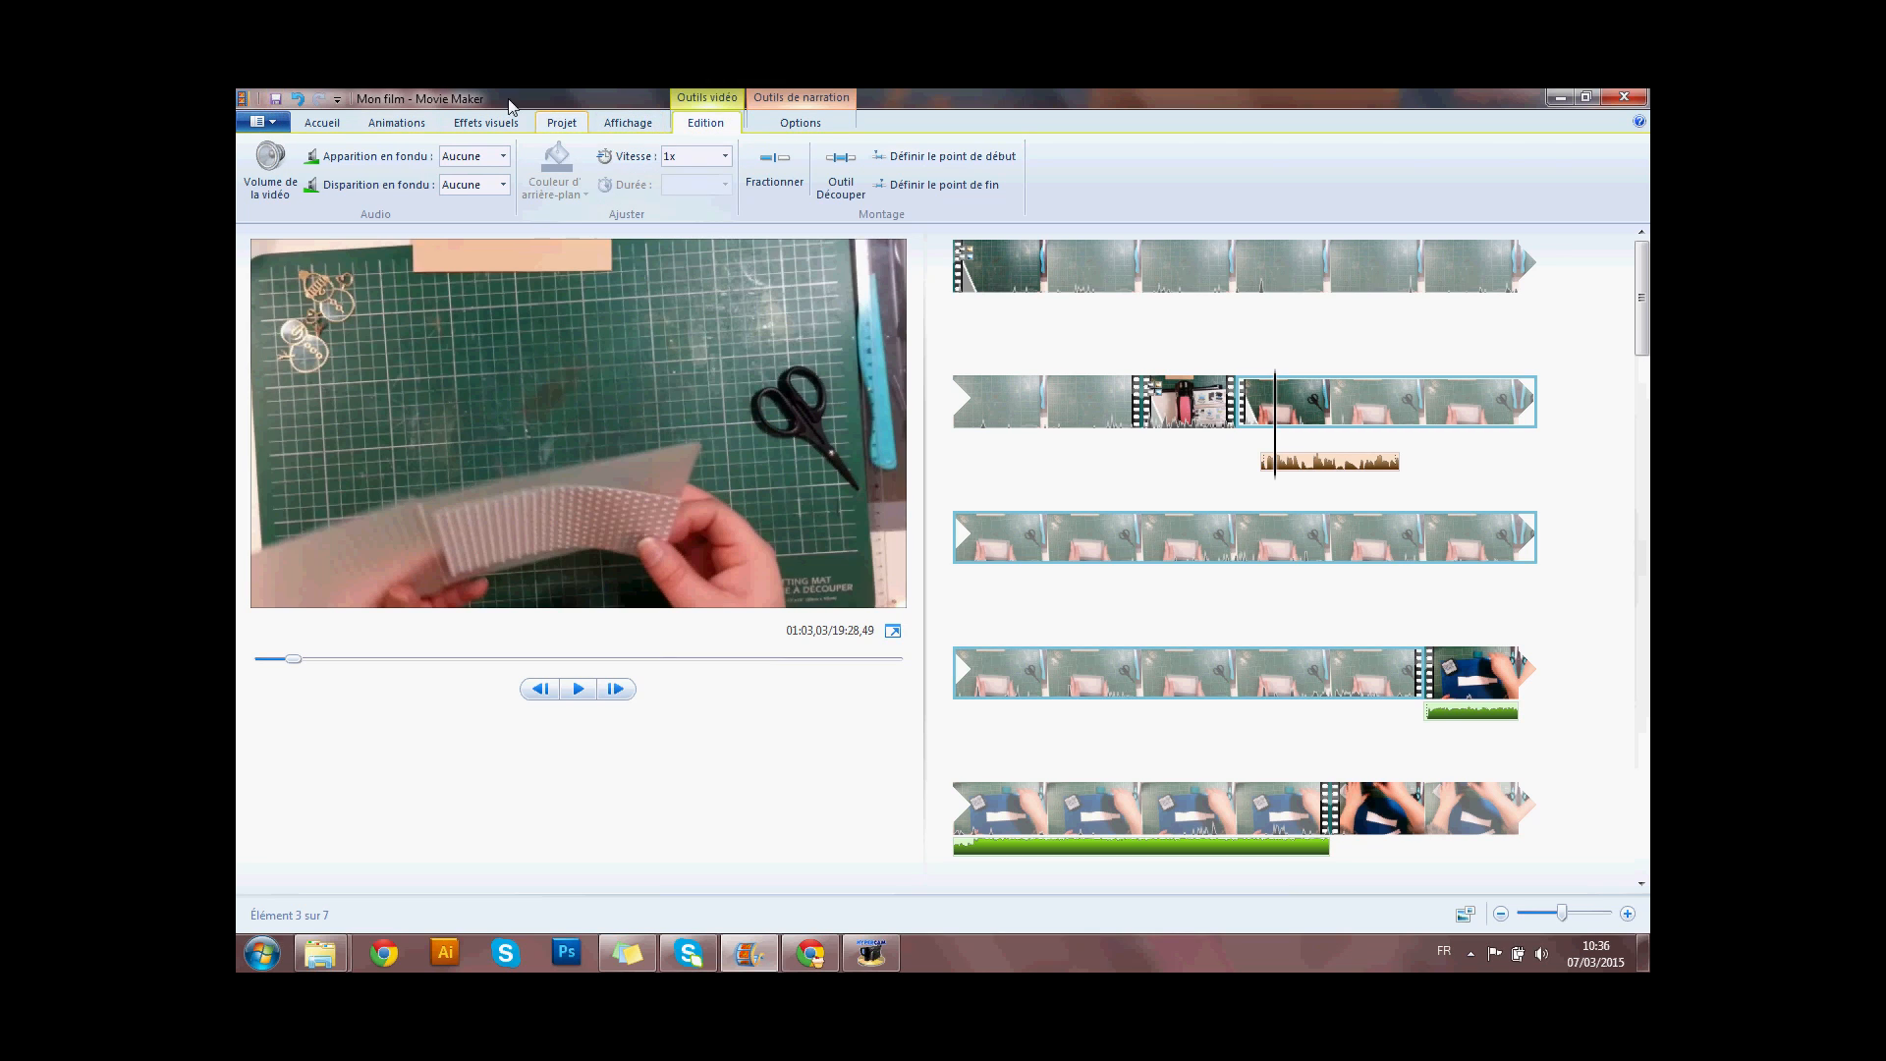
{"action": "left_click", "coordinate": [324, 123]}
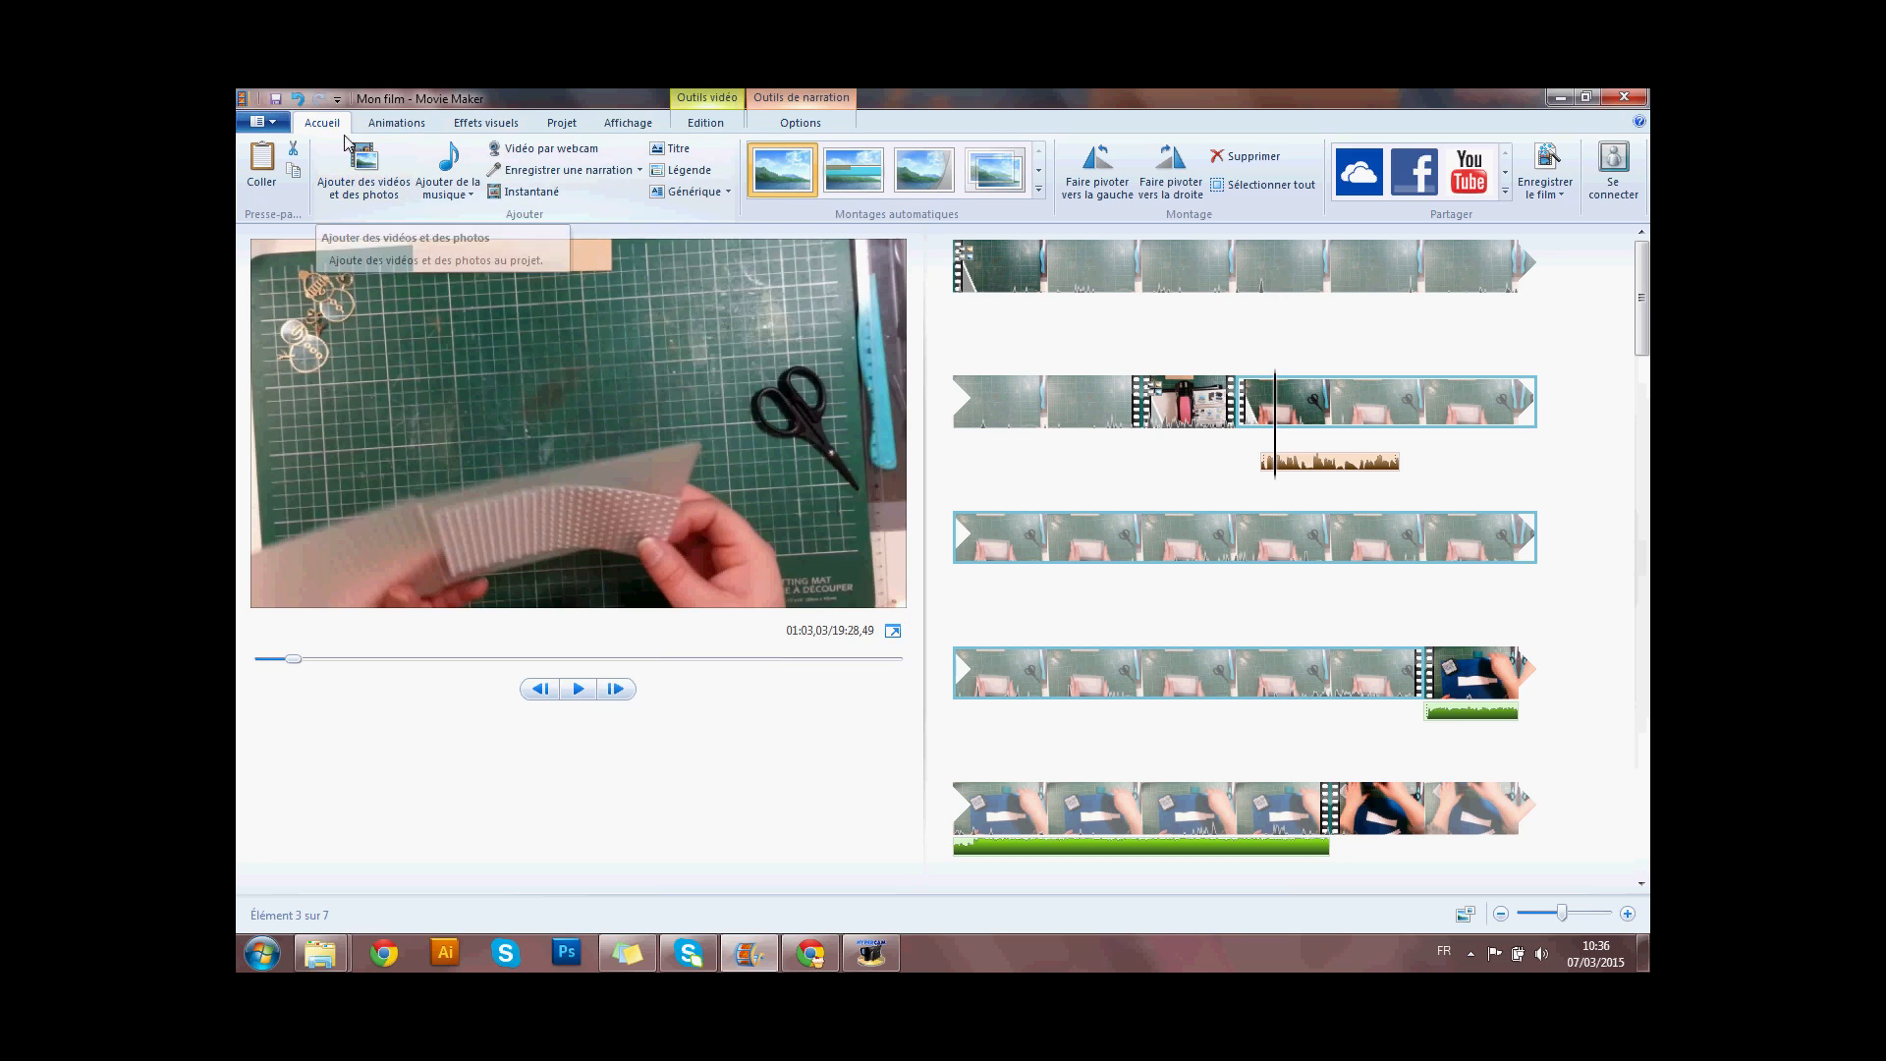
{"action": "left_click", "coordinate": [641, 171]}
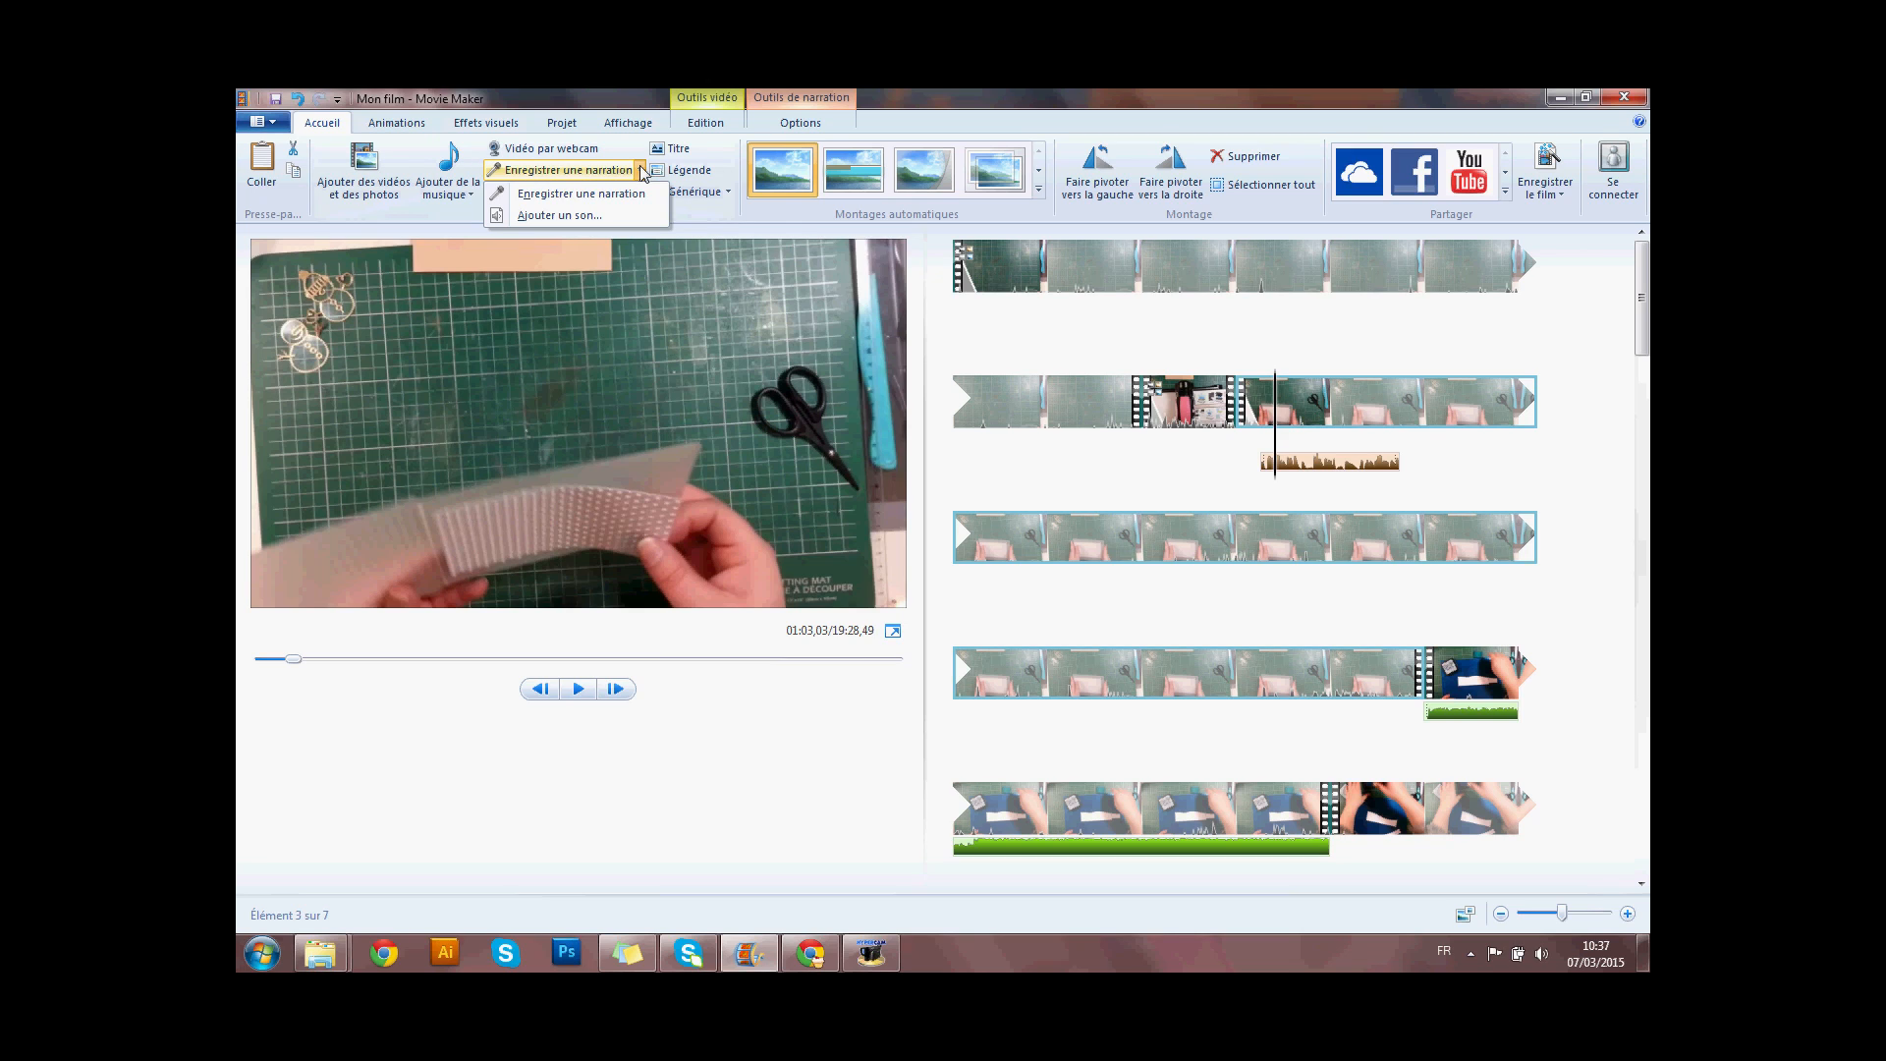
{"action": "left_click", "coordinate": [640, 171]}
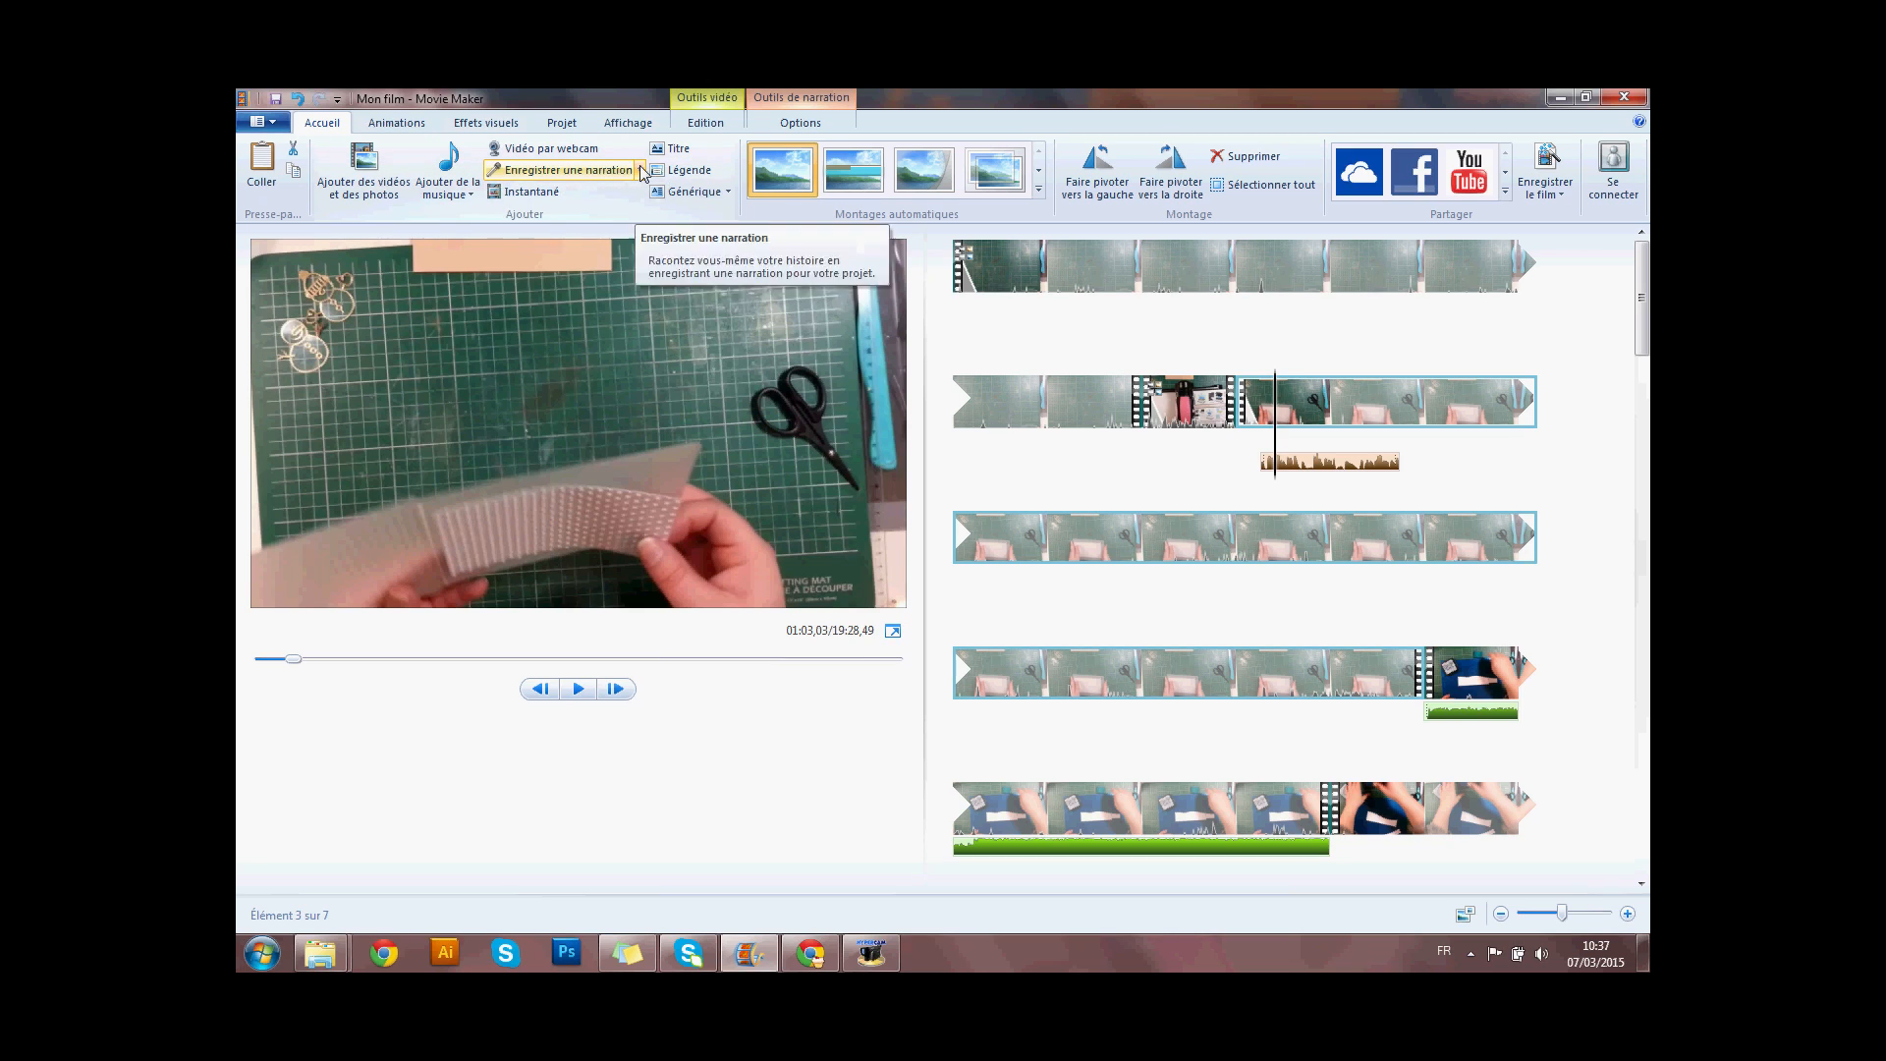